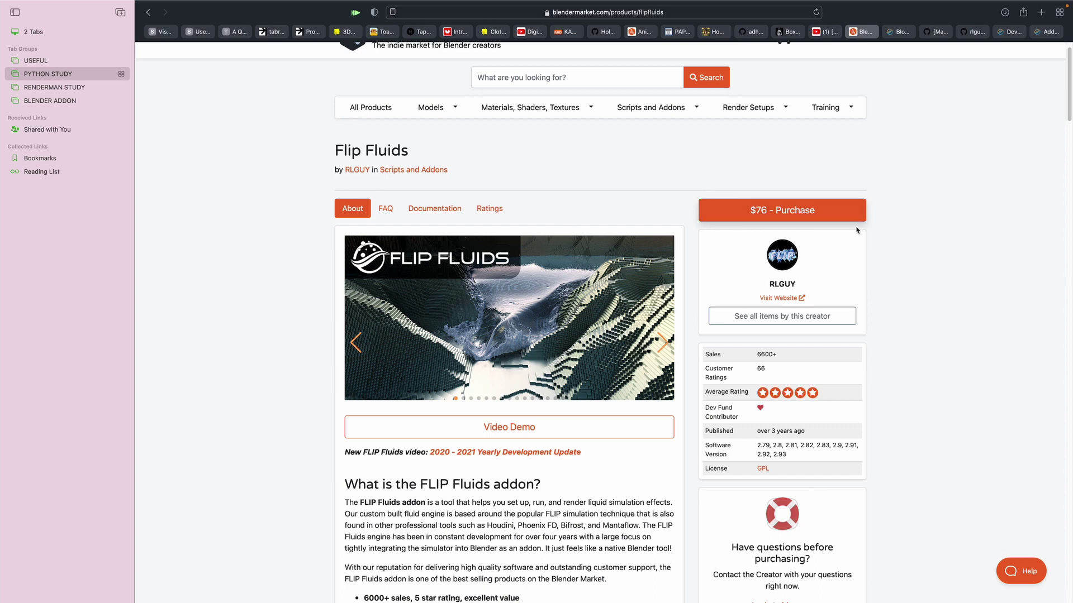
Review the Flip Fluids product page on Blender Market, including its feature descriptions
scroll(872, 199, "down", 13)
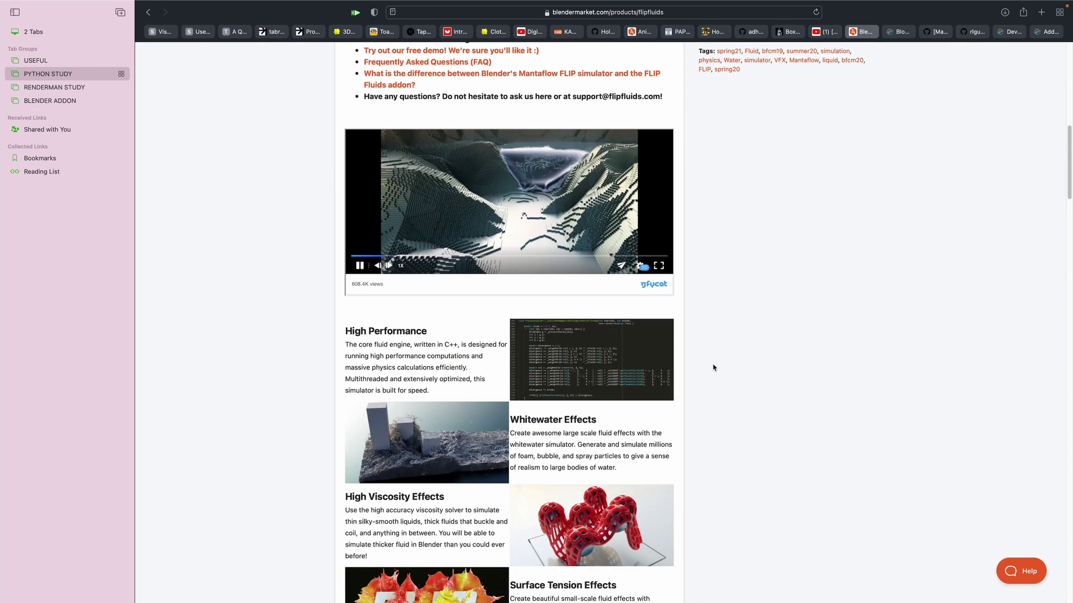
scroll(752, 397, "down", 9)
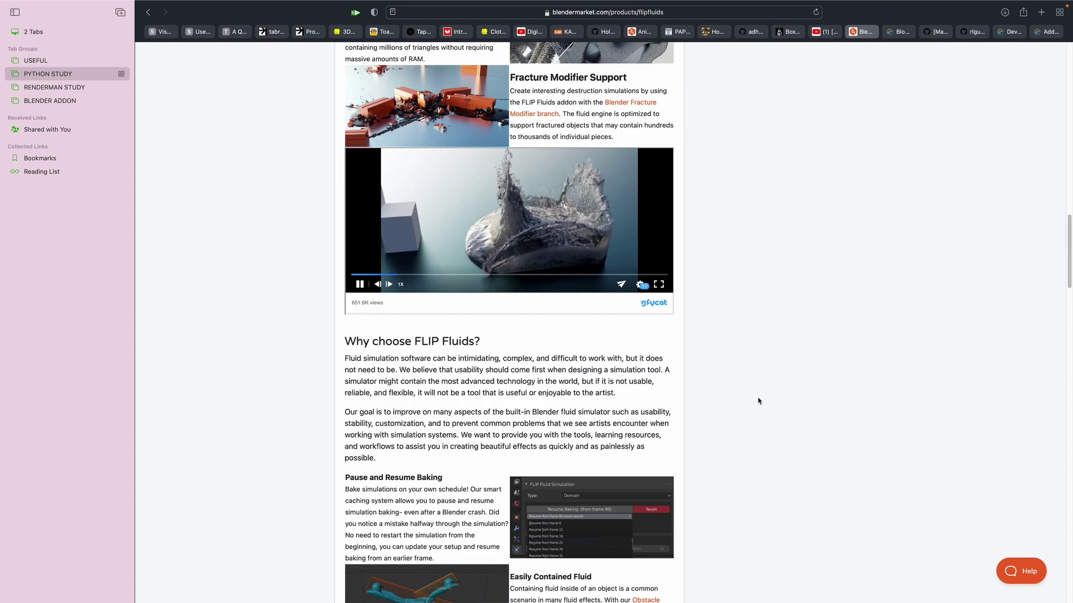
scroll(757, 399, "up", 4)
scroll(757, 399, "up", 18)
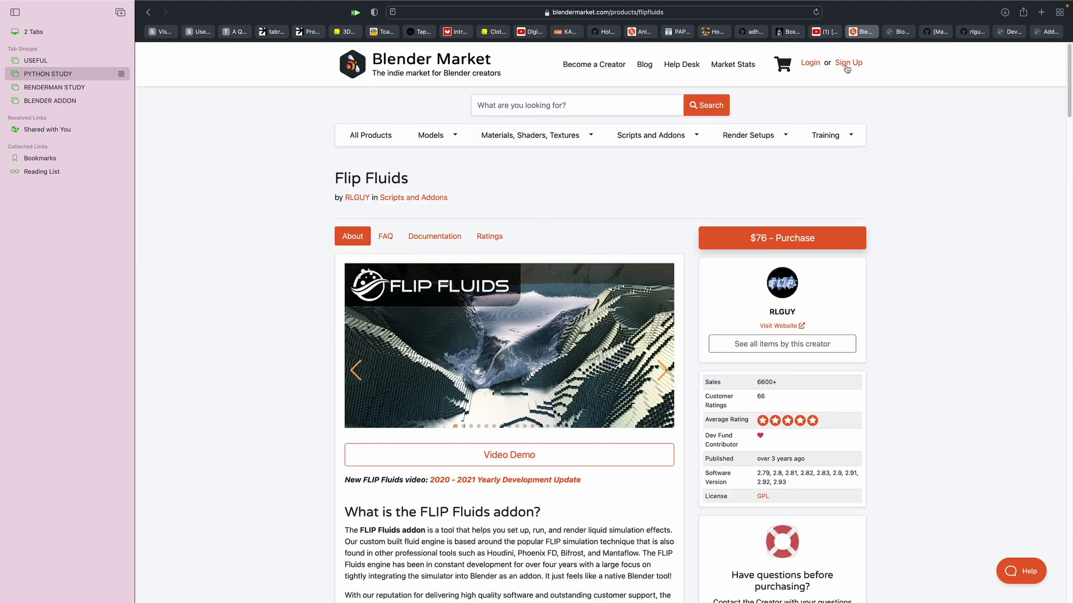
Look through the FLIP Fluids blog and the Development Notes #58 article about the 2020 to 2021 development video
left_click(902, 34)
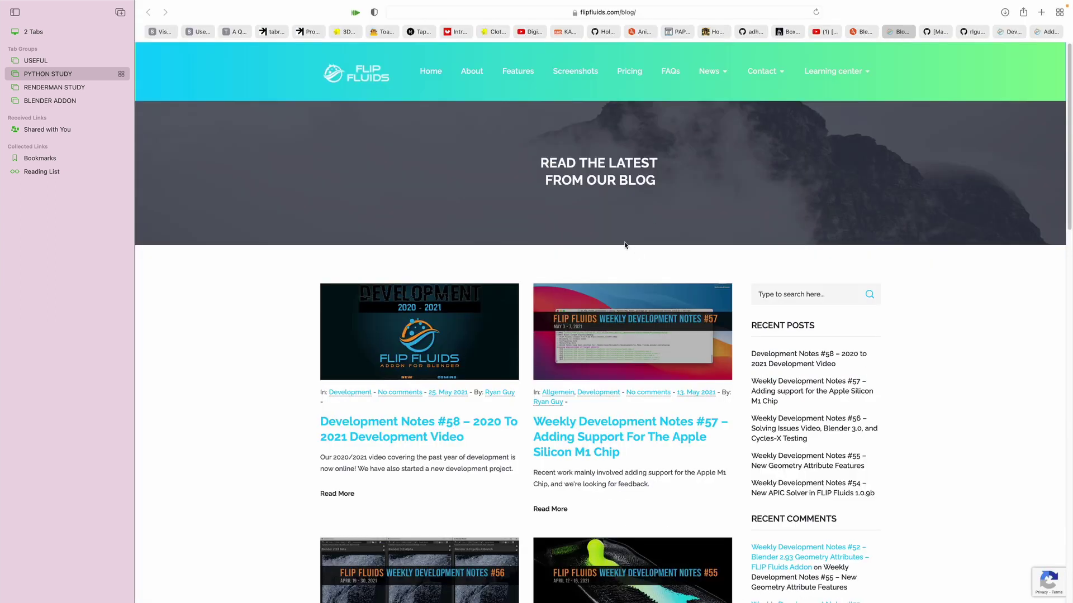
scroll(553, 279, "down", 3)
scroll(432, 334, "up", 3)
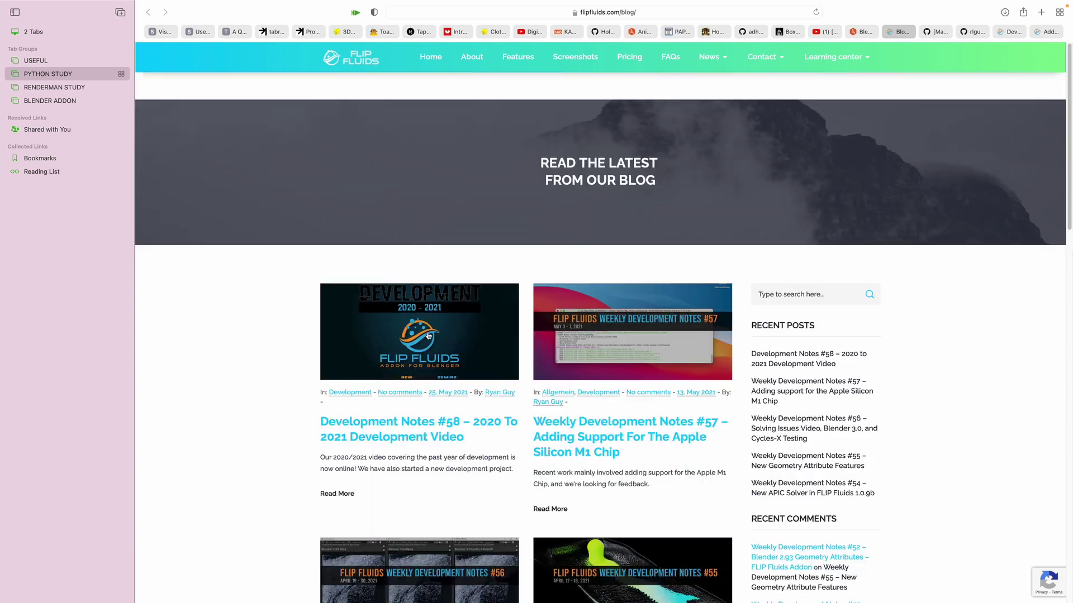
left_click(1010, 32)
scroll(671, 280, "down", 10)
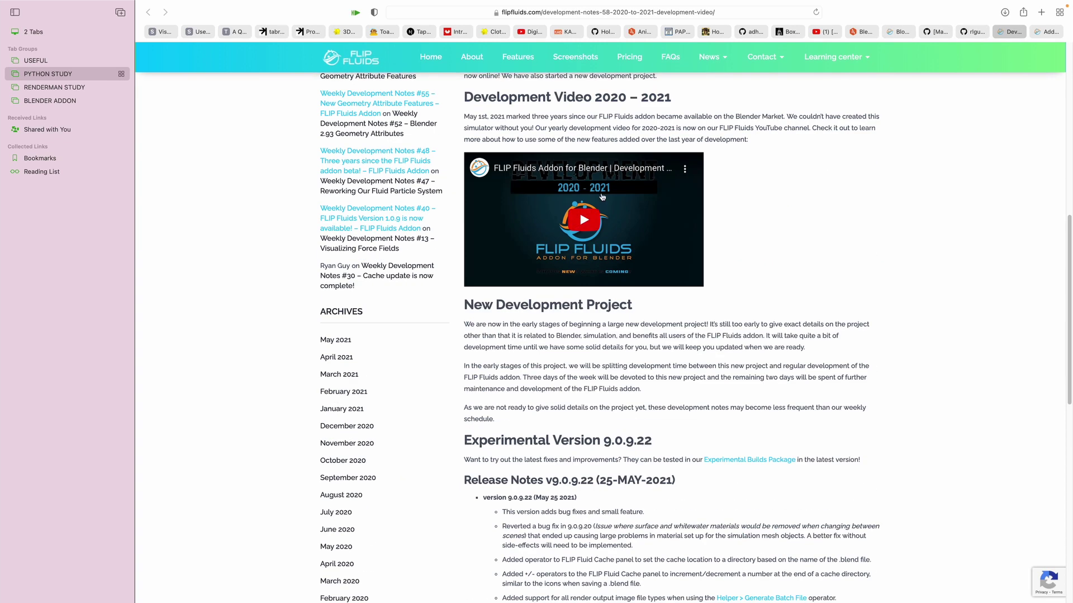
scroll(599, 184, "up", 2)
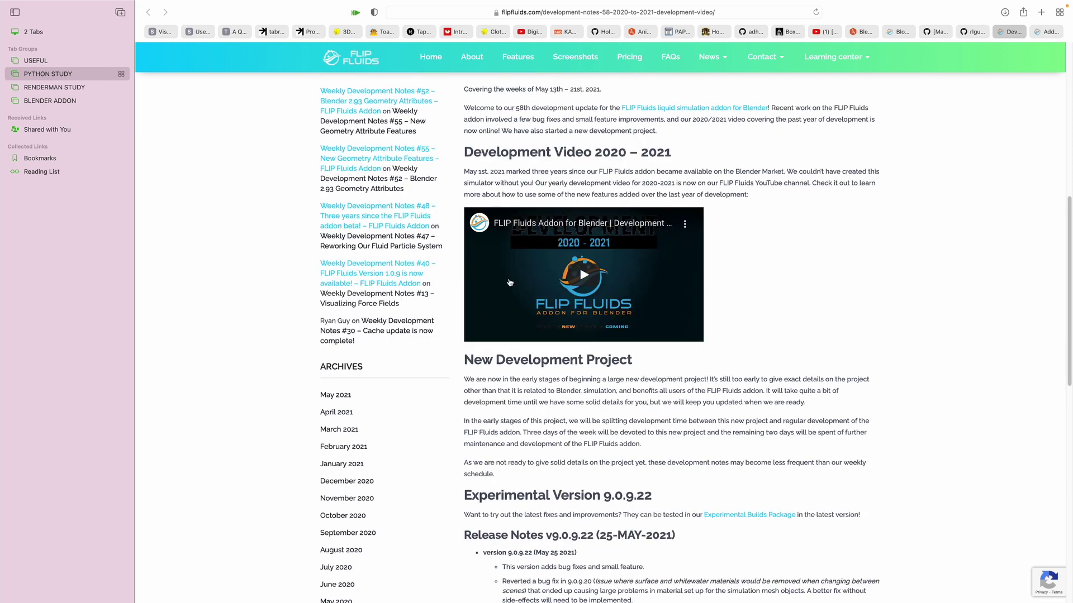
scroll(584, 268, "up", 3)
scroll(701, 346, "up", 5)
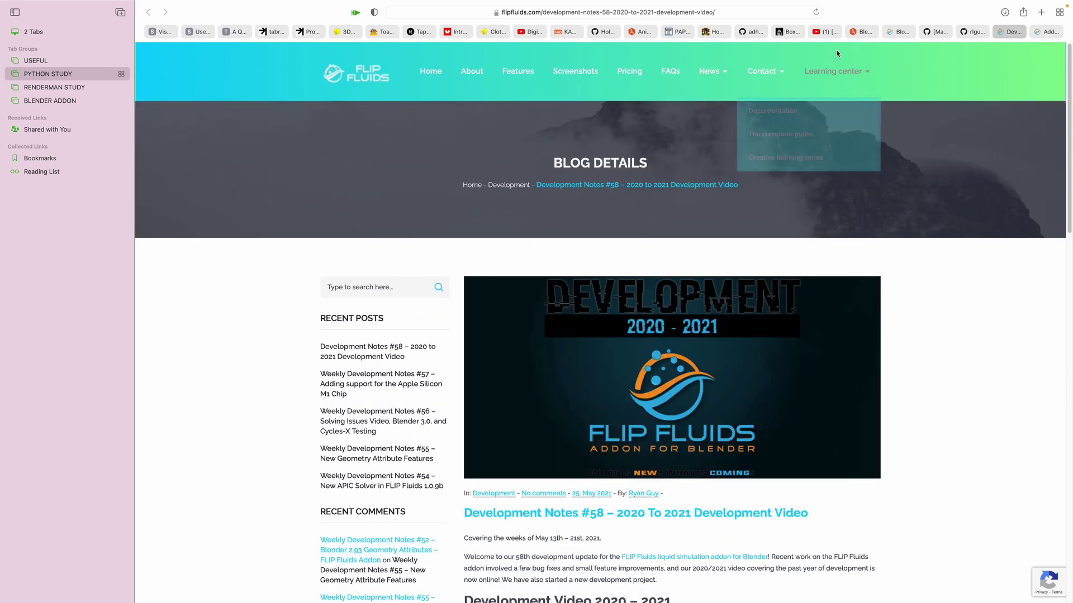
Preview the YouTube tutorial on quick water simulation with Mantaflow around 5:05, and return to the Flip Fluids product page
left_click(831, 35)
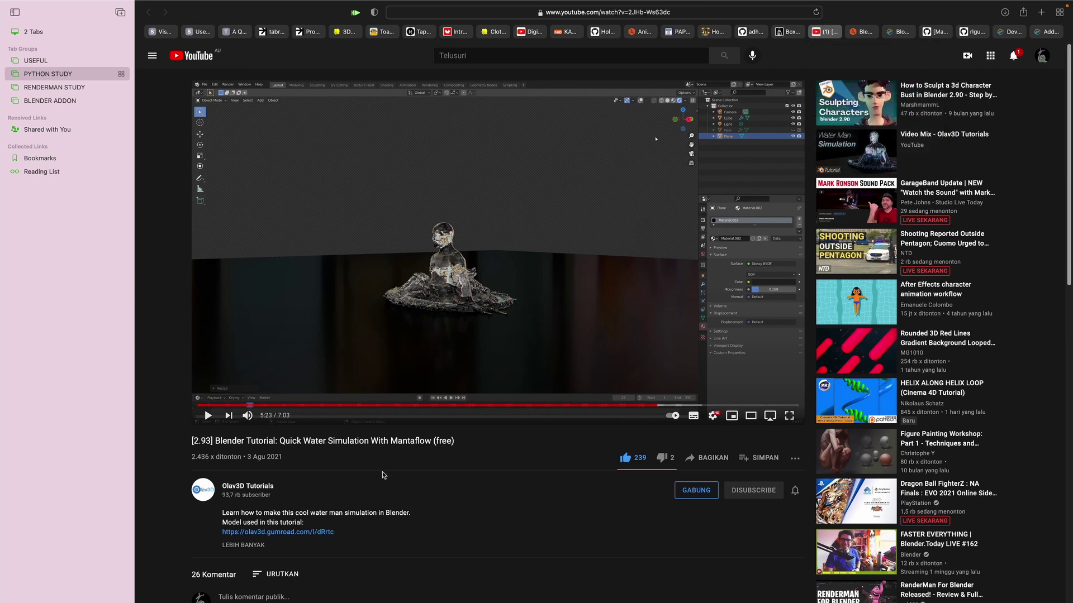
double_click(400, 441)
scroll(514, 338, "down", 1)
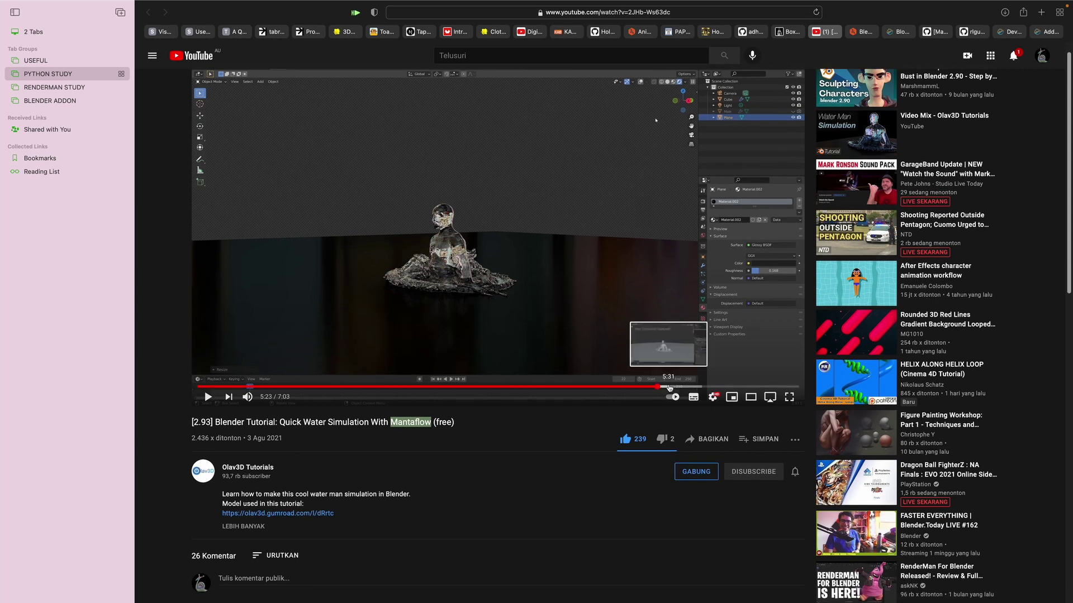
left_click_drag(666, 386, 637, 387)
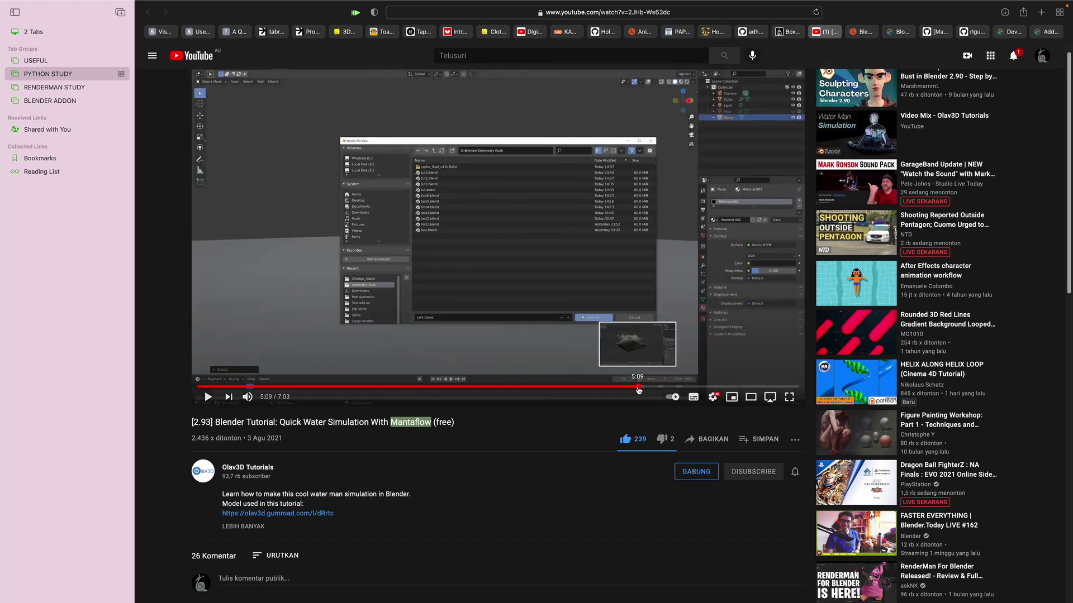
left_click(631, 387)
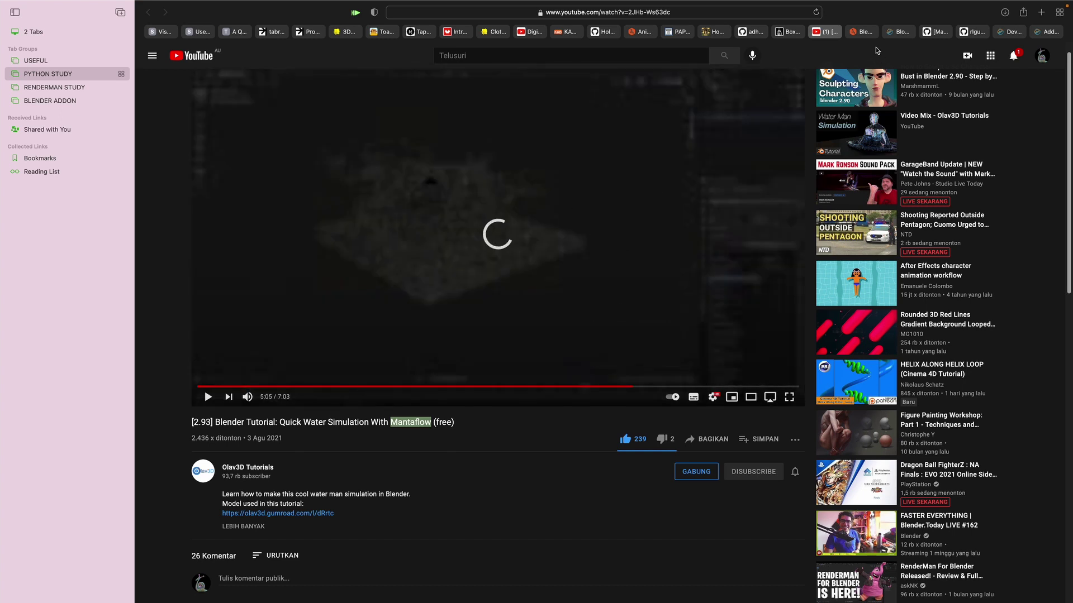
left_click(860, 31)
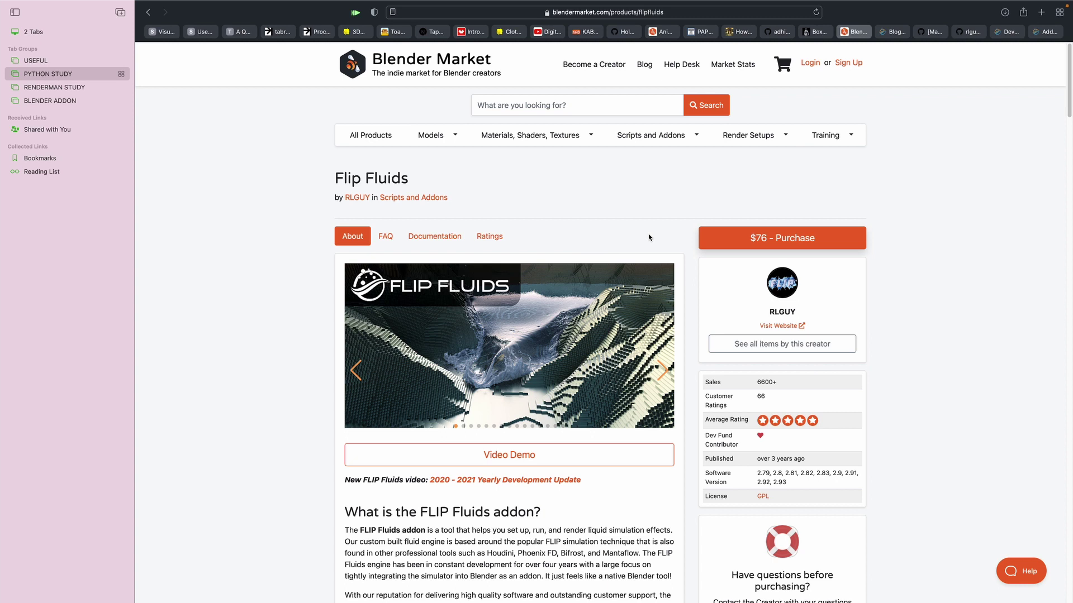
Switch to Blender, open the Preferences and place their window over the 3D viewport
key("ctrl+Left")
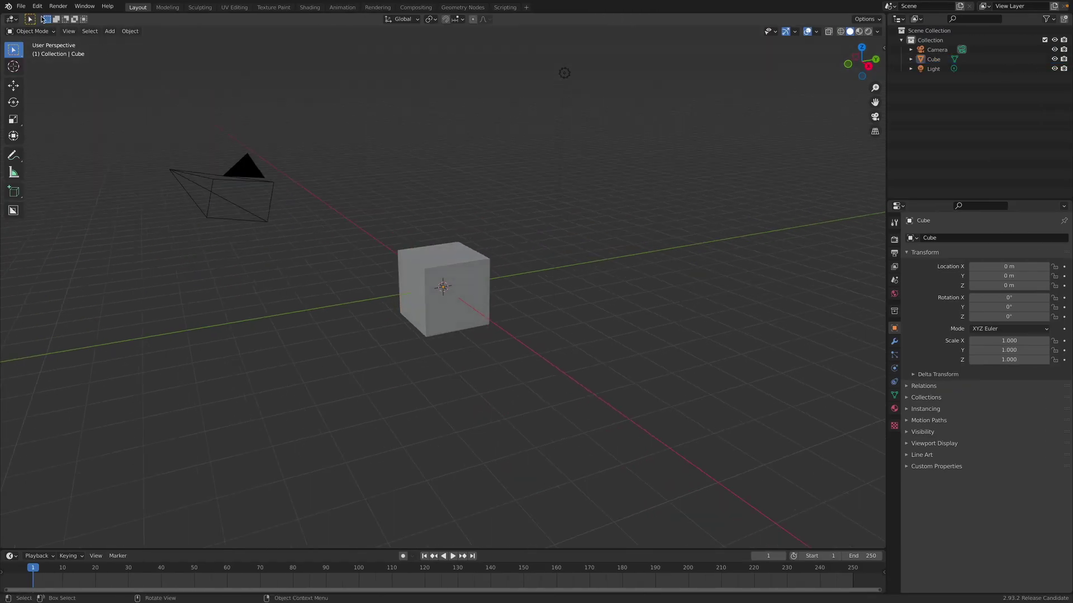
left_click(37, 6)
left_click(67, 144)
left_click_drag(232, 32, 404, 80)
Switch to the desktop, open the Downloads folder in Finder and sort its files by date modified
key("ctrl+Left")
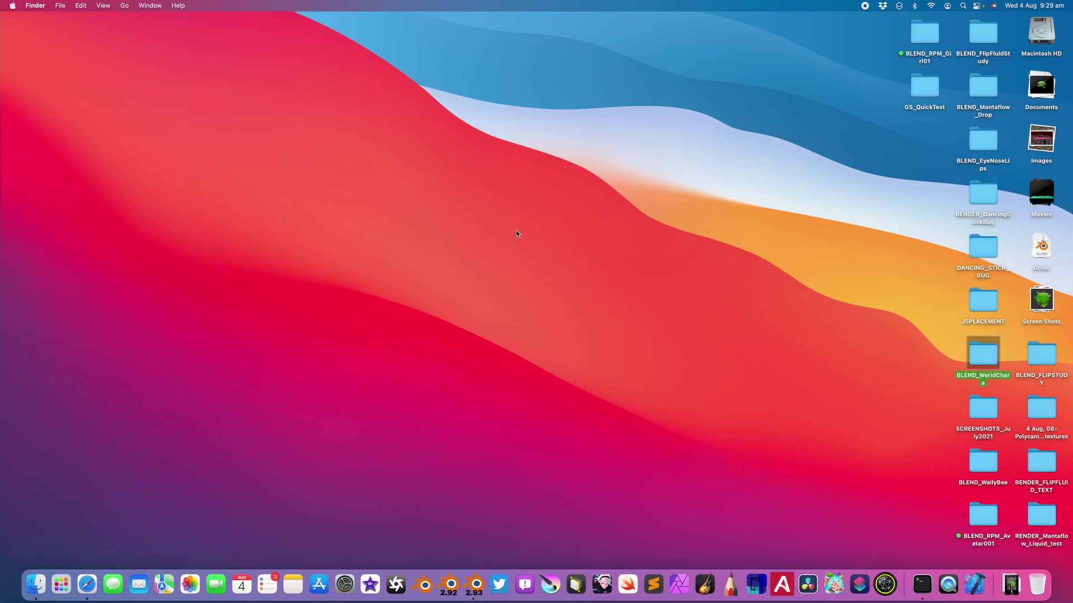
key("super+o")
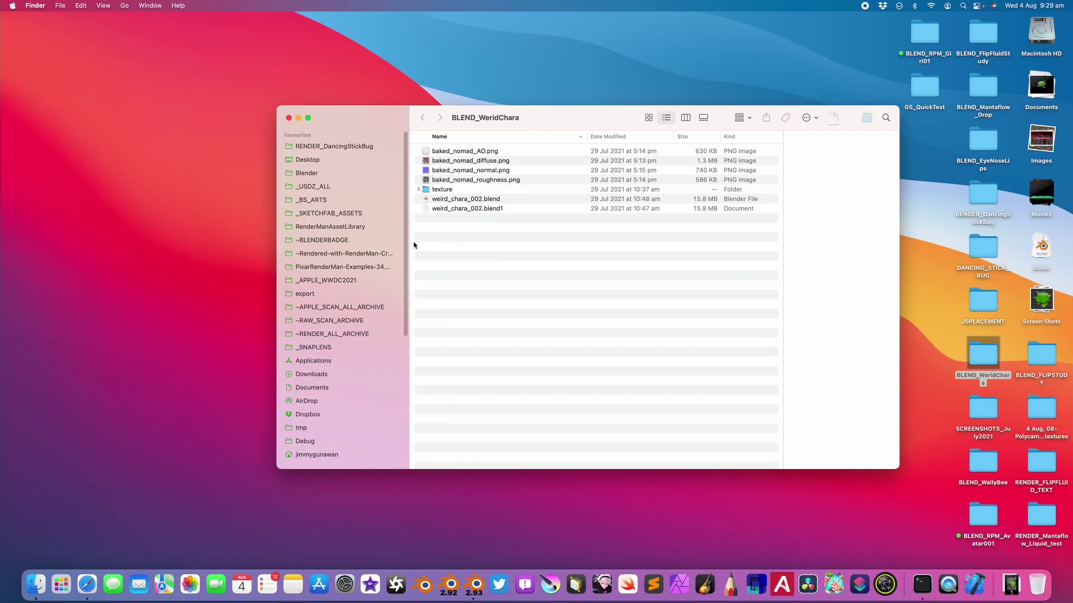
left_click(323, 376)
scroll(540, 158, "down", 10)
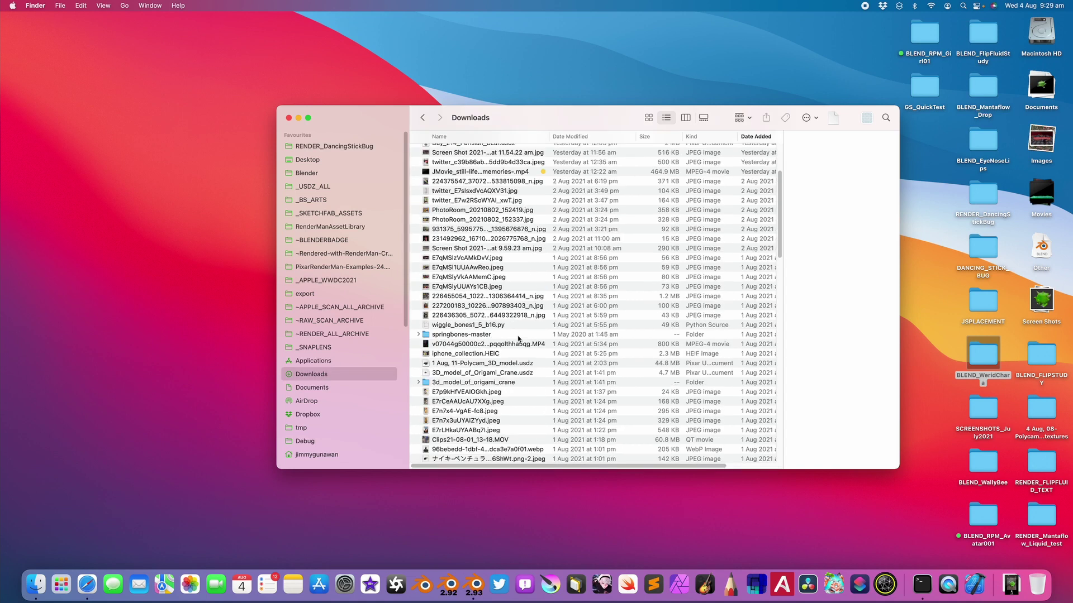
scroll(581, 145, "up", 10)
left_click(582, 140)
left_click(554, 140)
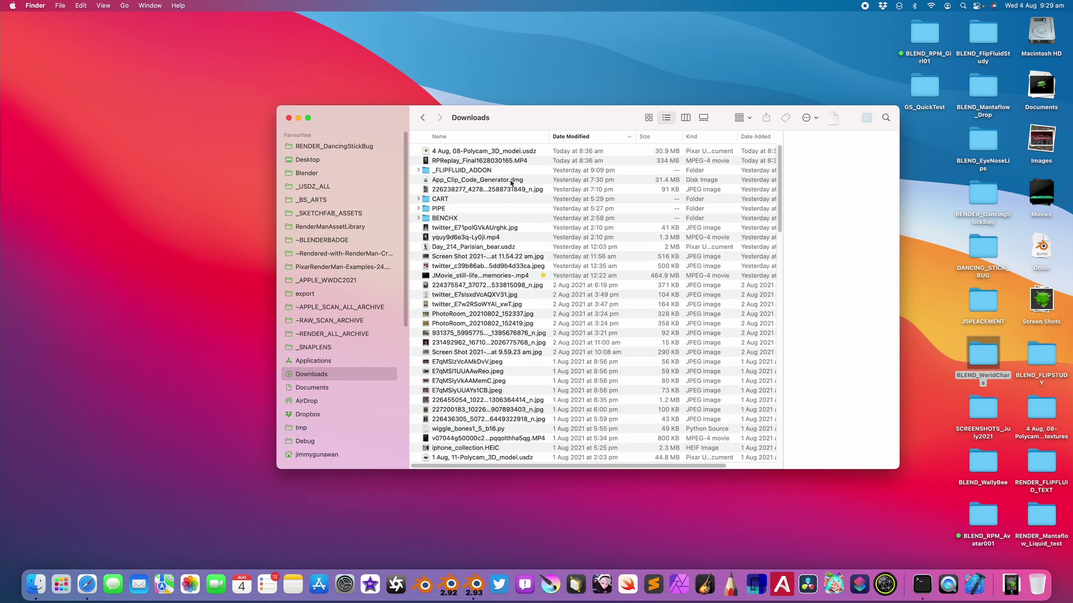
Open the _FLIPFLUID_ADDON folder, expand the experimental builds and select the FLIP Fluids 9.0.9.23 experimental (30_jun_2021) zip
double_click(489, 170)
left_click(417, 151, "alt")
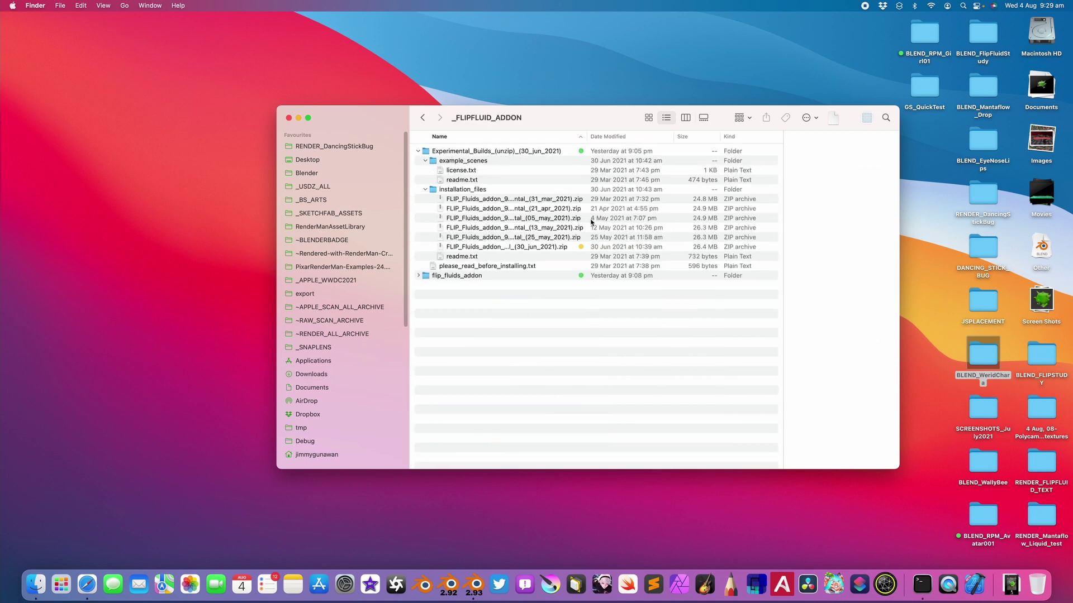
left_click_drag(268, 110, 143, 99)
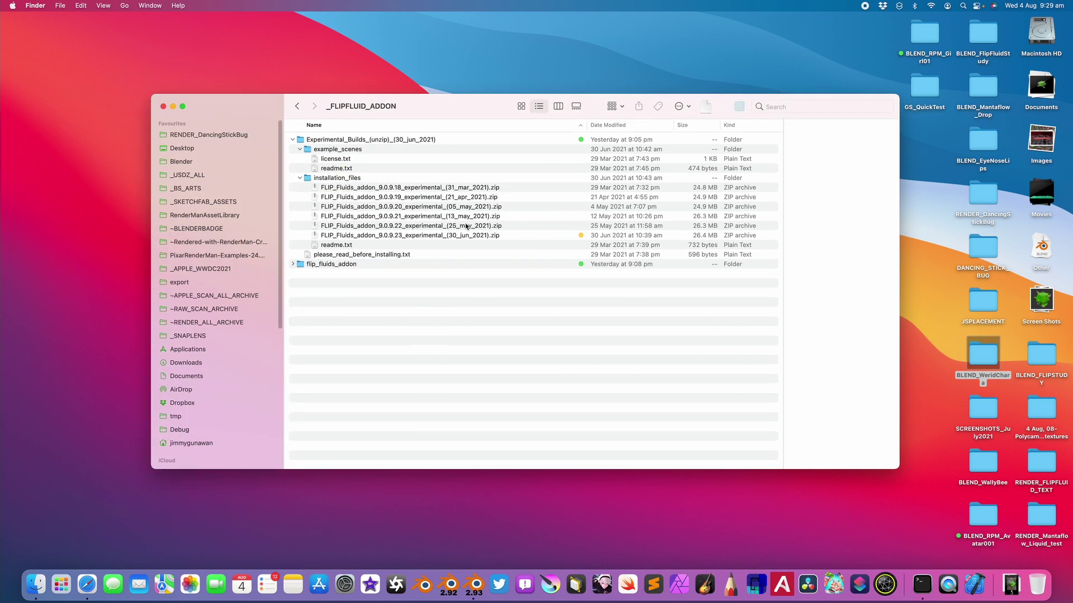
left_click(471, 235)
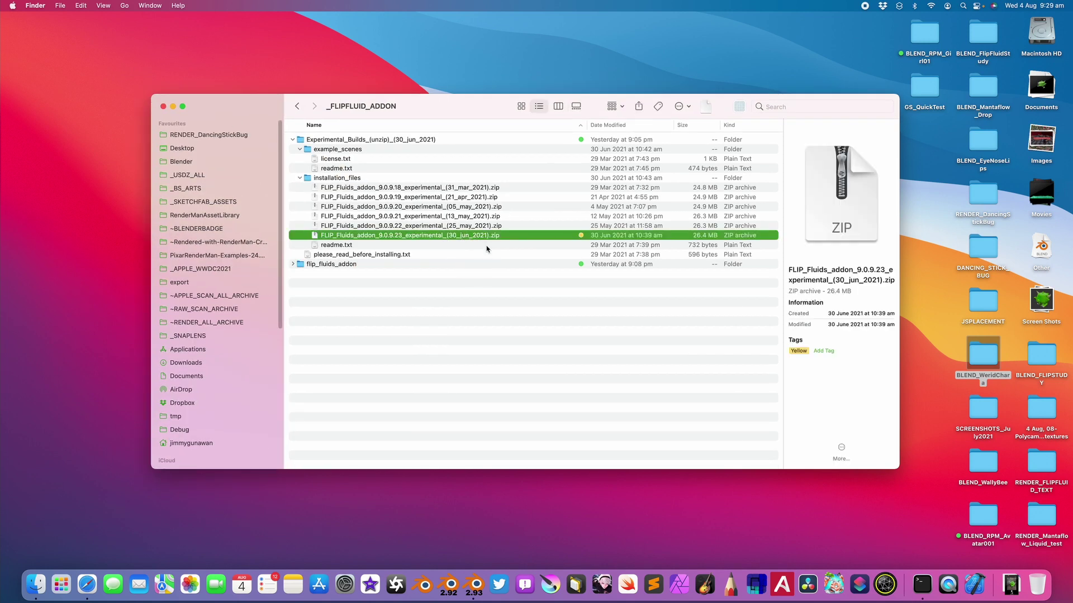
Back in Blender, search the add-ons for "flip", inspect the FLIP Fluids add-on details and close the Preferences
key("ctrl+Right")
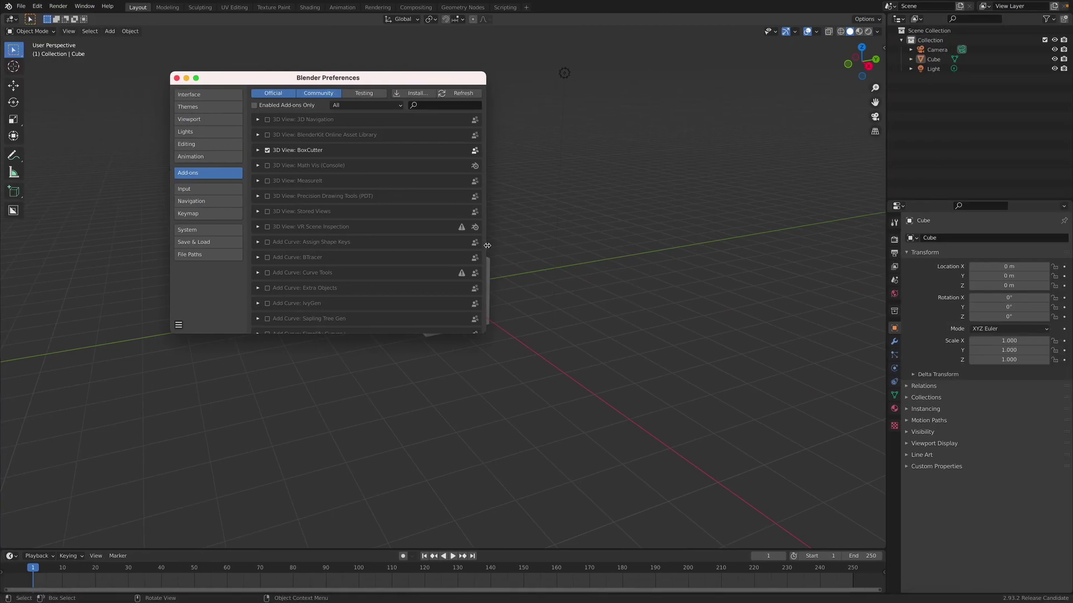
left_click(456, 106)
type("flip")
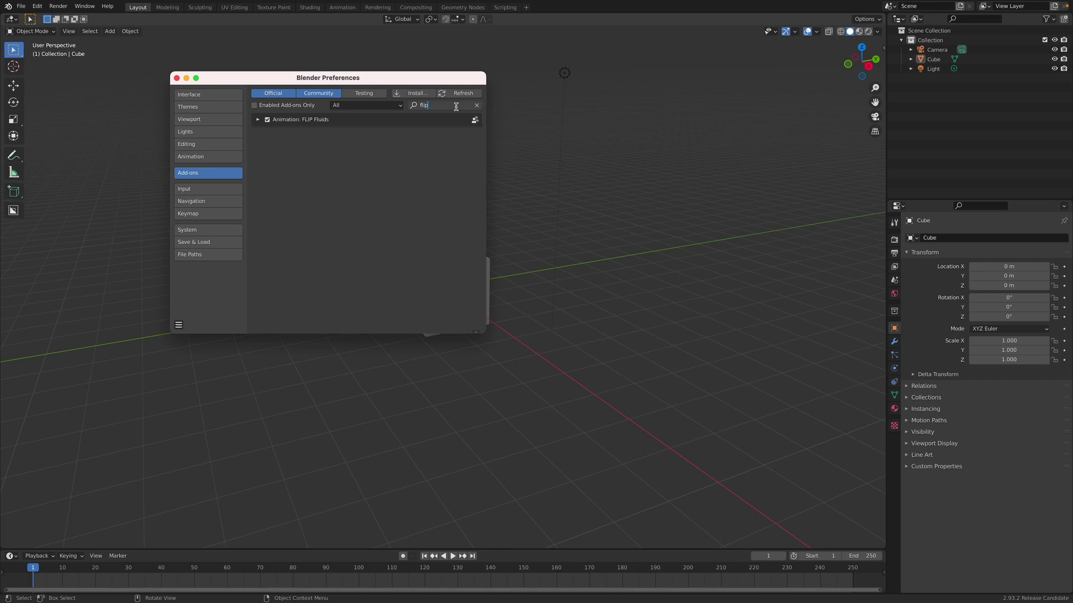
key("Return")
left_click(258, 119)
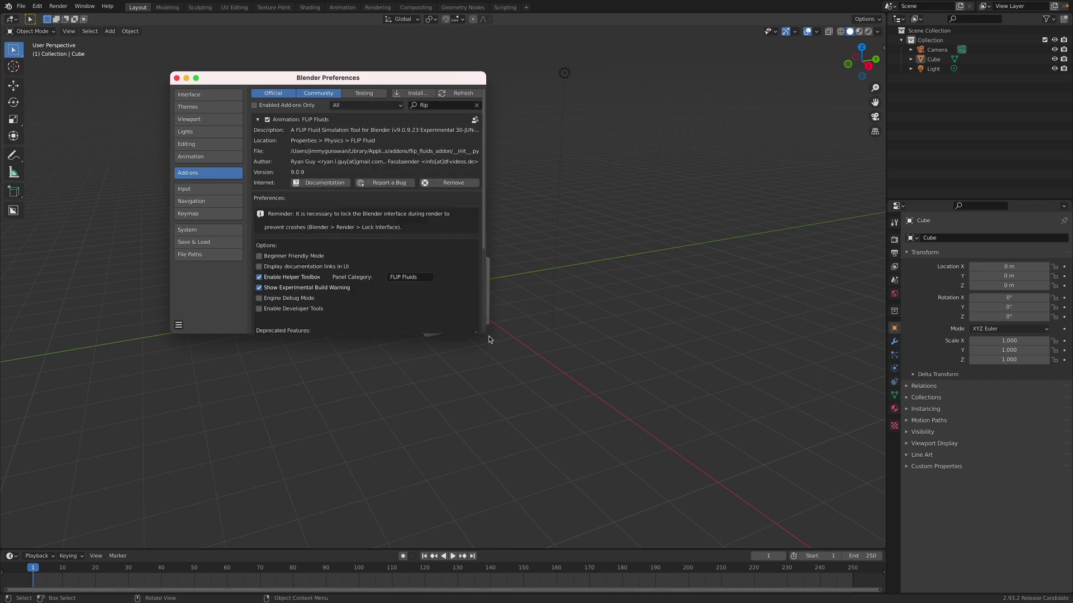
left_click_drag(484, 334, 615, 381)
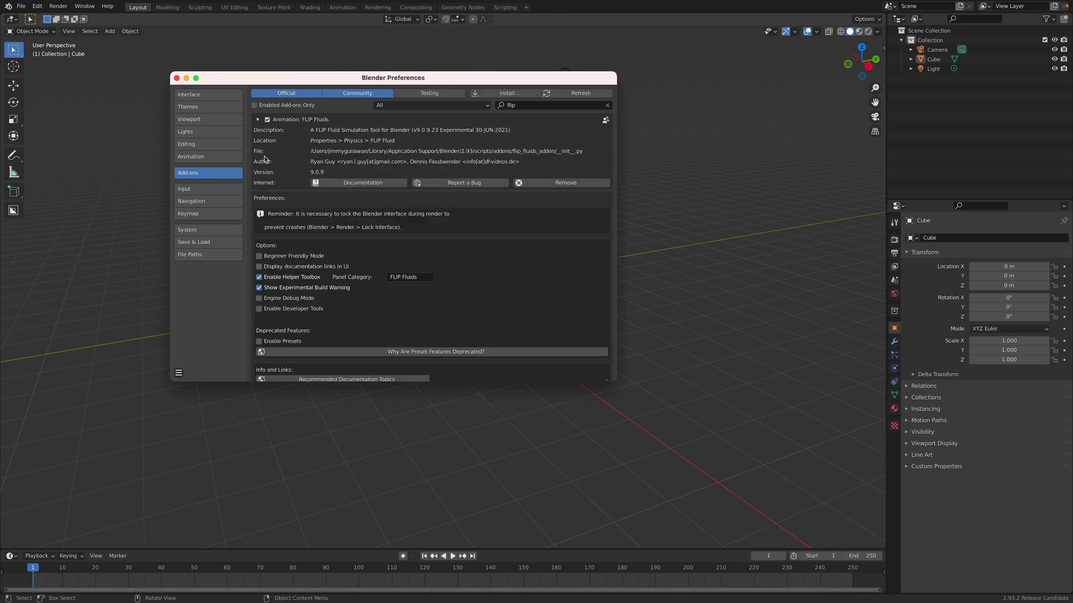
left_click(176, 78)
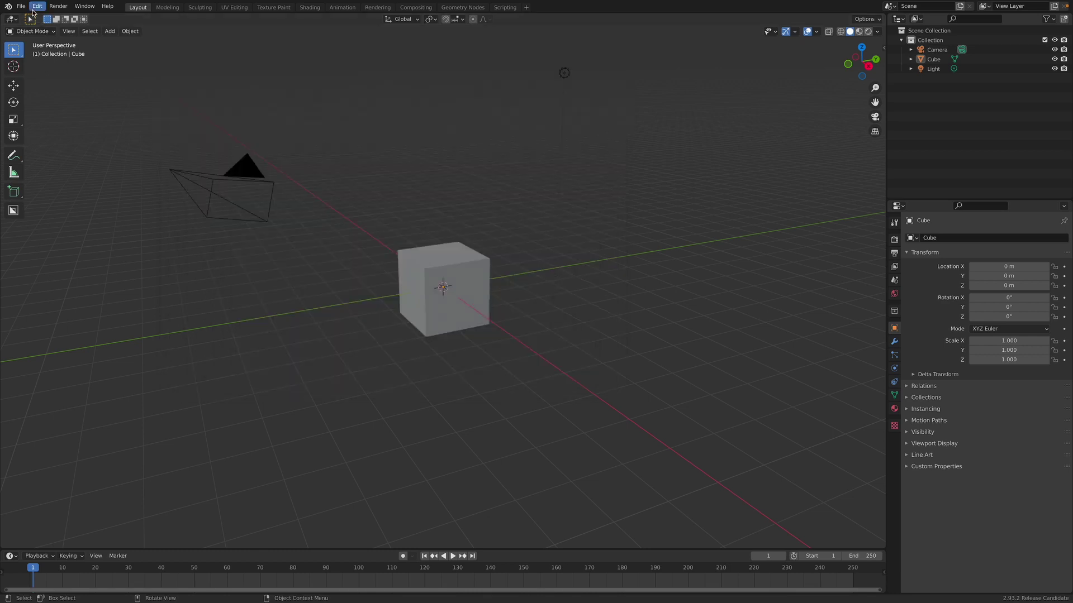
View Blender's splash screen and dismiss it
left_click(8, 7)
left_click(28, 17)
left_click(611, 144)
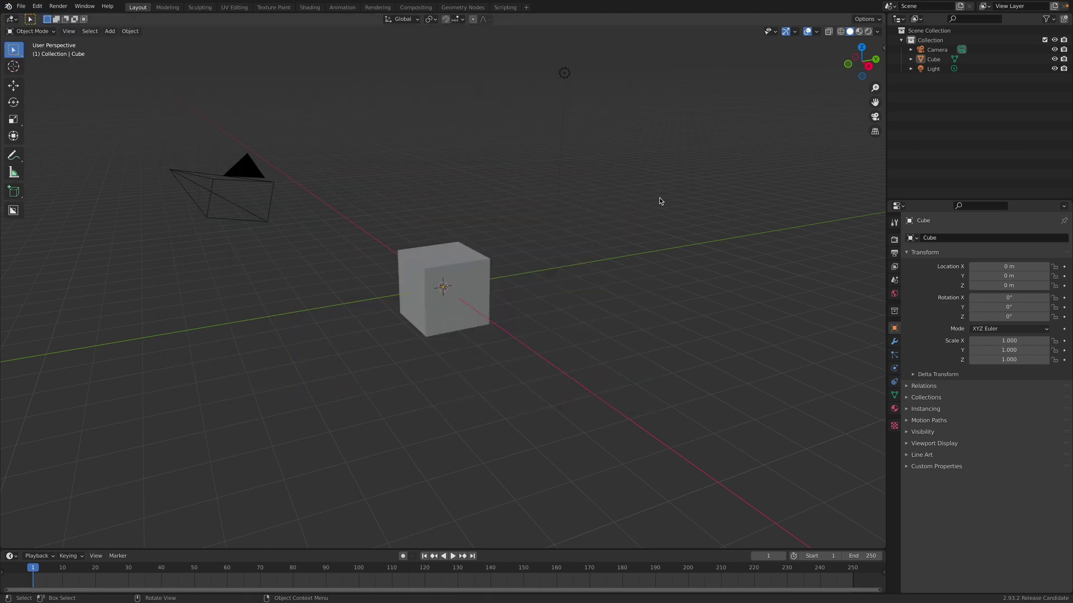
Delete all the default objects from the scene
key("a")
key("Delete")
middle_click_drag(642, 227, 663, 228)
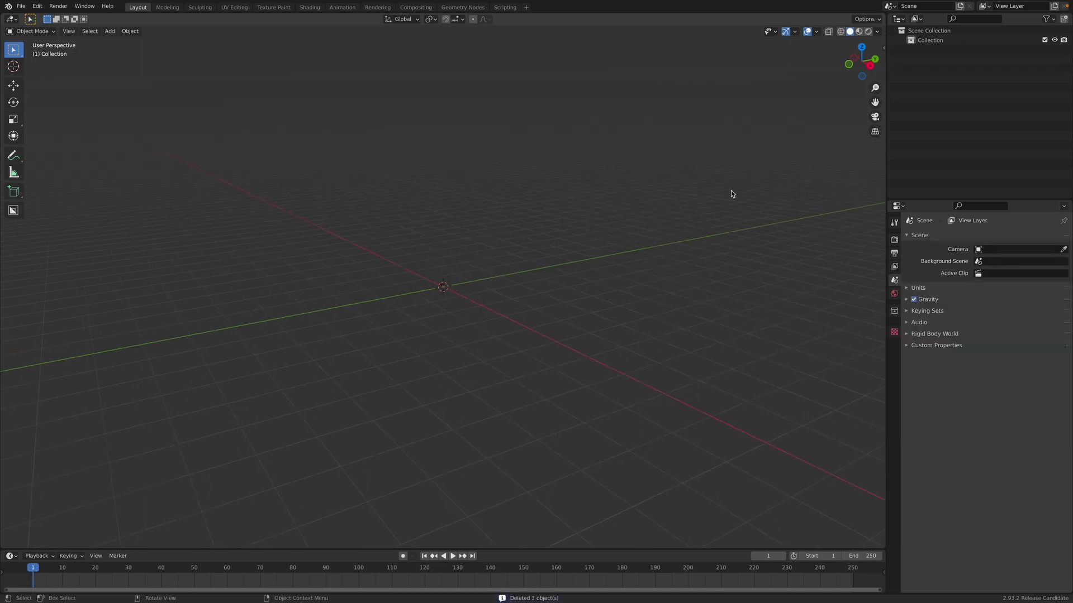
Show the FLIP Fluids tools in the 3D viewport's sidebar and widen the sidebar
left_click(883, 46)
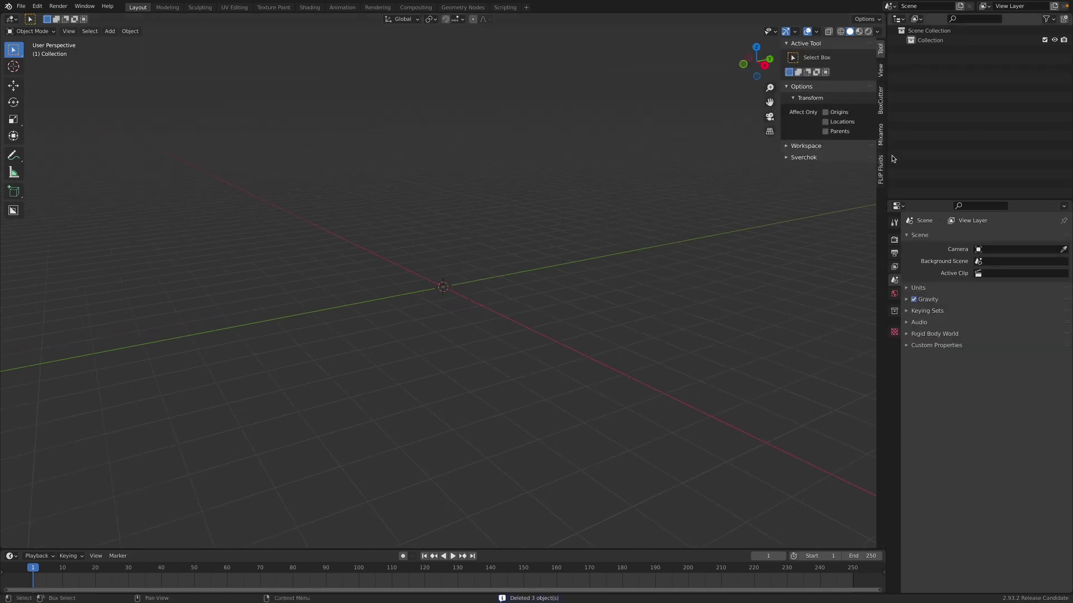
left_click(880, 170)
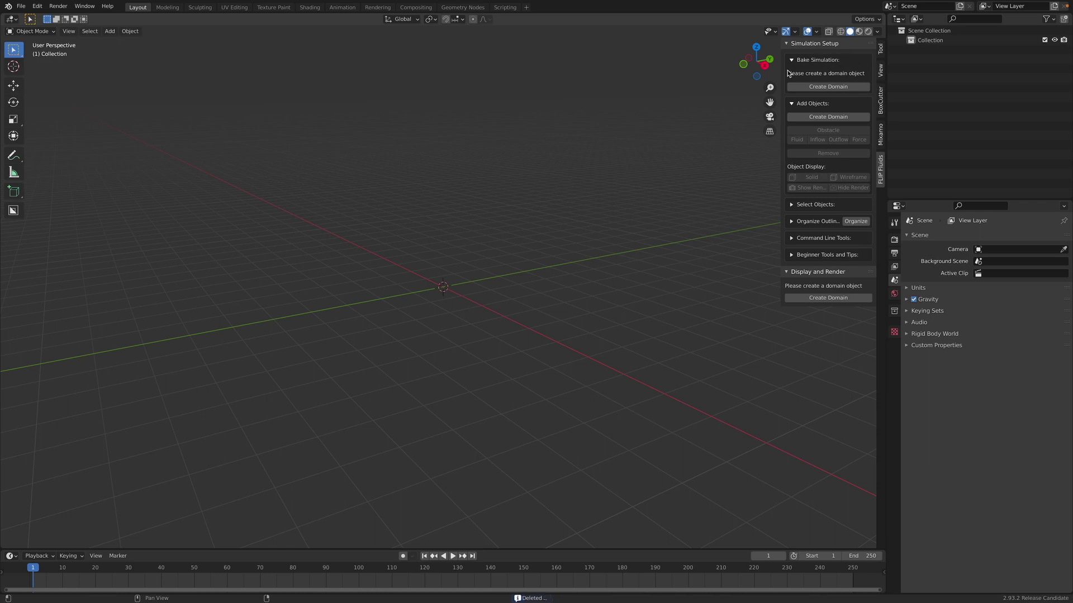
left_click_drag(781, 72, 744, 58)
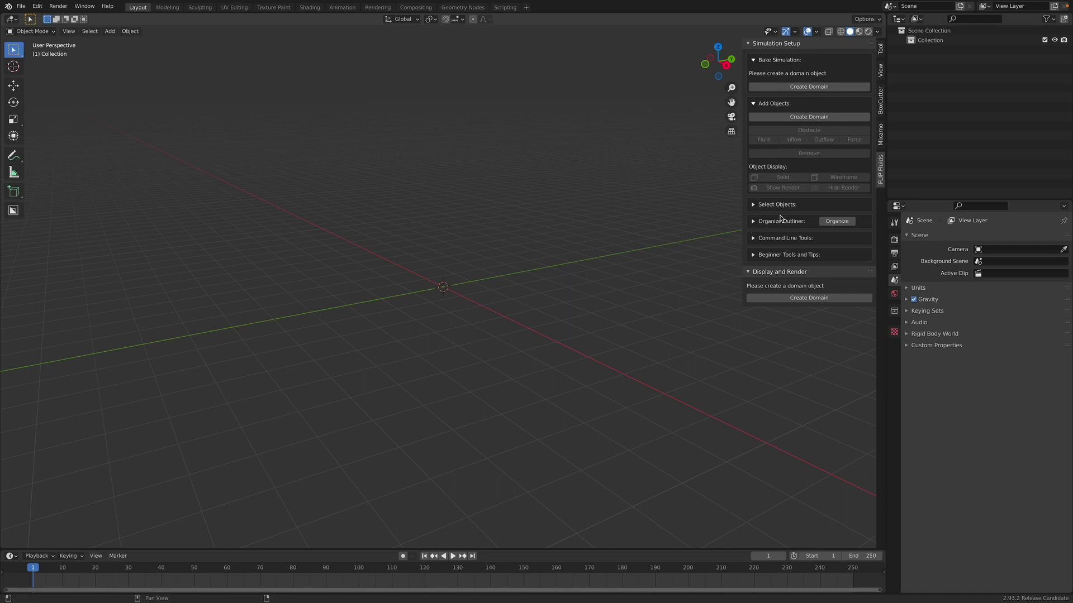
Add a torus mesh and move it above the grid to about X -0.96, Y 0.05, Z 1.78 m
middle_click_drag(558, 302, 553, 302)
key("shift+a")
mouse_move(462, 283)
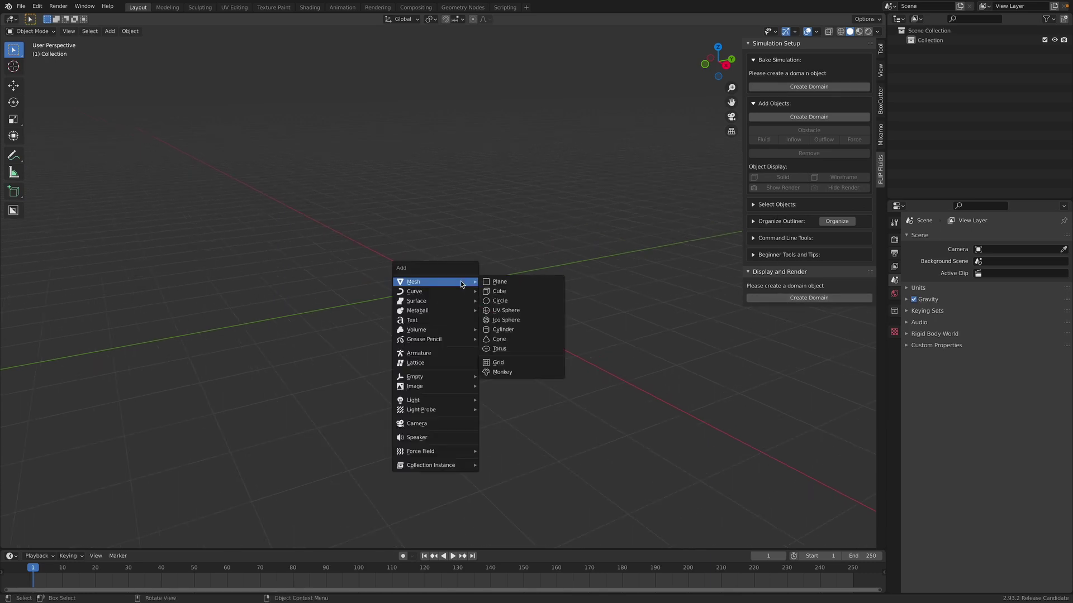
left_click(499, 349)
key("g")
left_click(426, 252)
Tilt the torus with a free trackball rotation to about X 10°, Y 25°, Z 14°
key("r")
key("r")
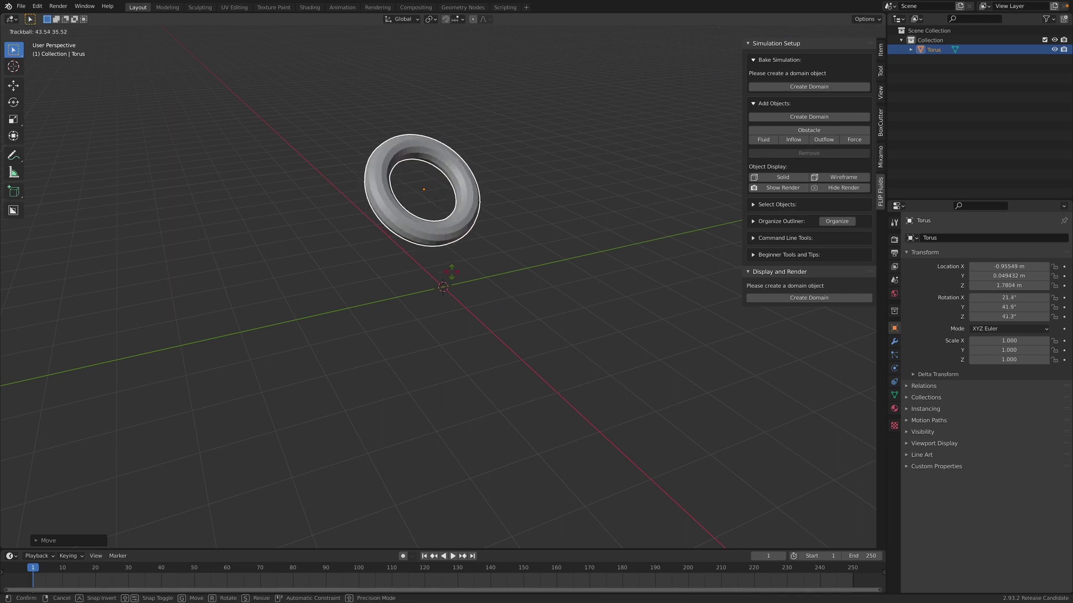
left_click(453, 269)
middle_click_drag(464, 269, 541, 222)
key("r")
key("Escape")
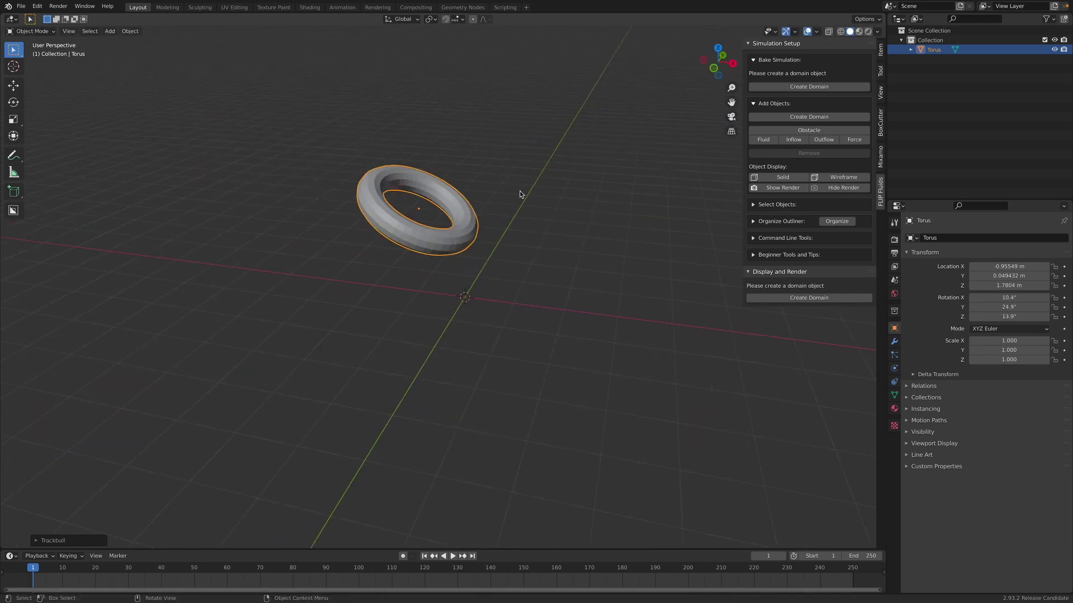
Deselect the torus and create a FLIP Fluids domain around it
left_click(499, 173)
mouse_move(499, 173)
middle_mouse_down()
mouse_move(496, 209)
mouse_move(517, 170)
middle_mouse_up()
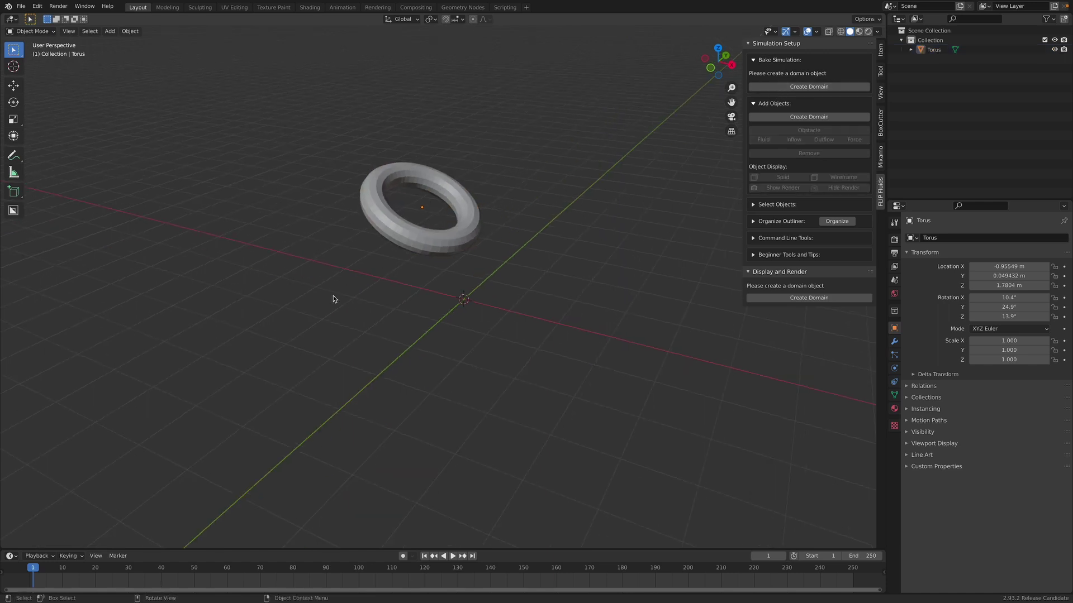
middle_click_drag(323, 392, 584, 217)
left_click(762, 92)
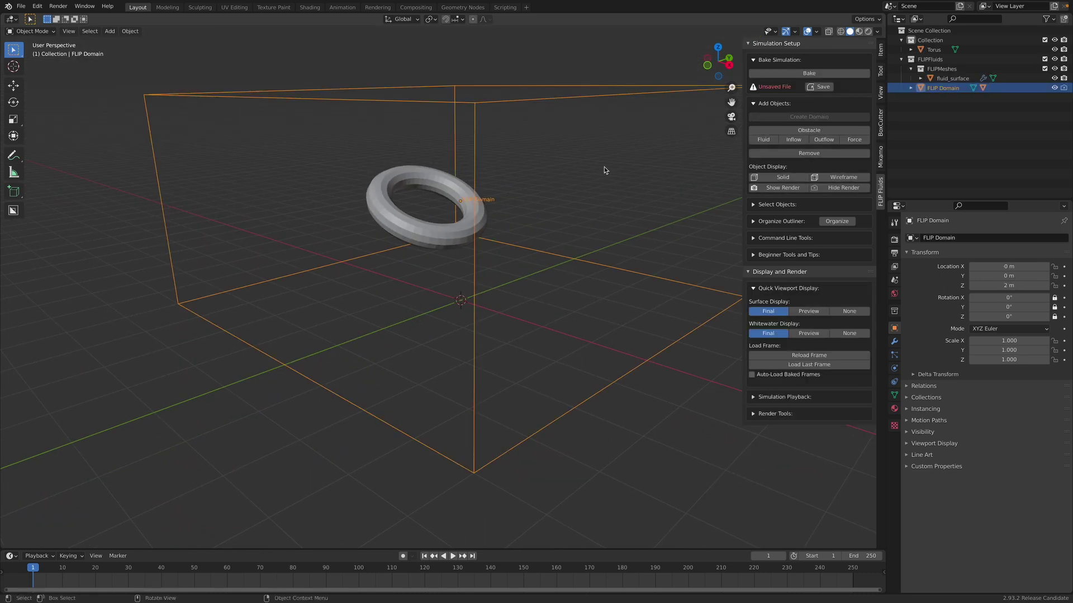
Deselect the domain, begin saving the file under a new name, and create and open a Desktop folder named FLIPFLUID_experiment
middle_click_drag(604, 180, 595, 135)
left_click(595, 136)
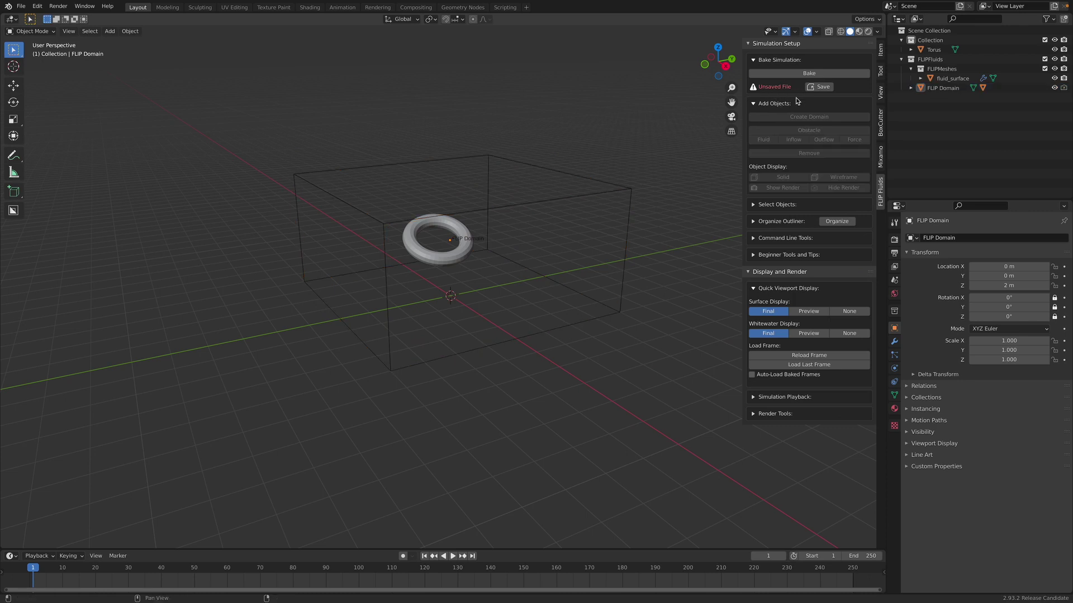
left_click(20, 6)
left_click(41, 79)
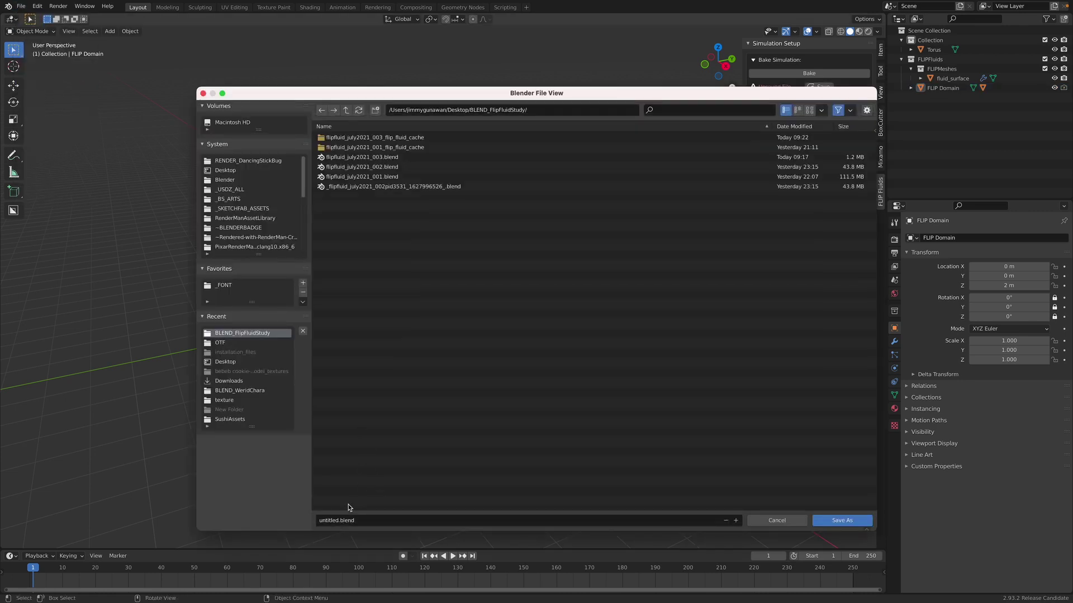
left_click(246, 171)
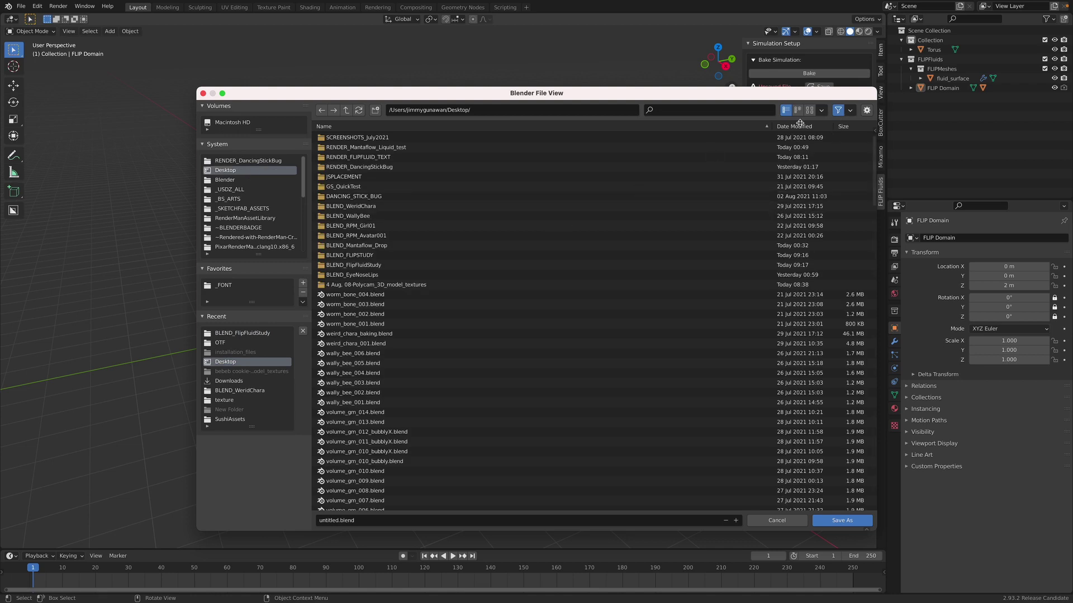
left_click(375, 109)
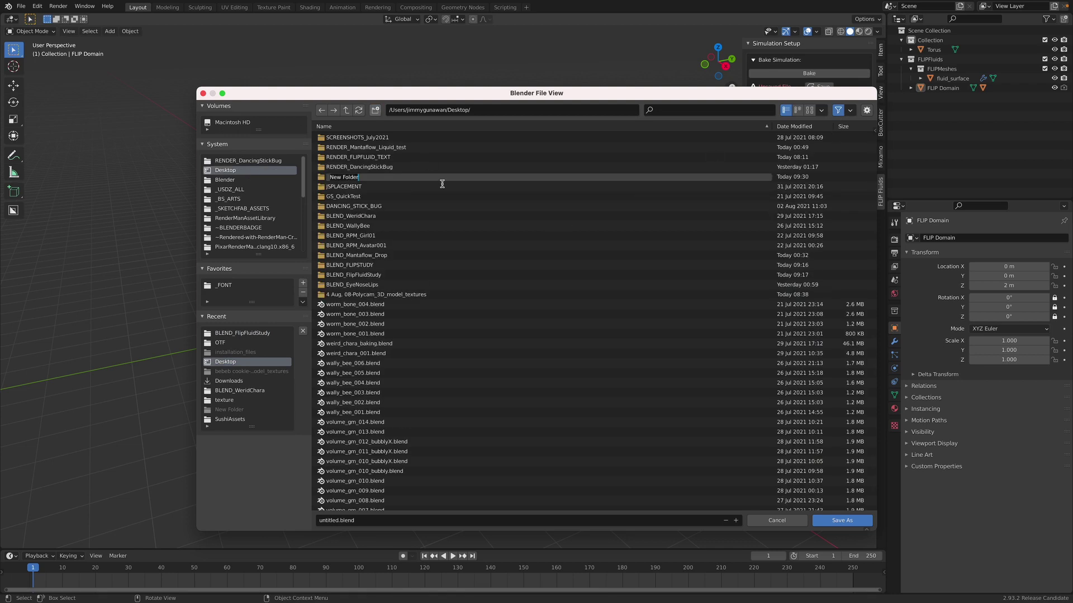
type("FLIPFLUID_")
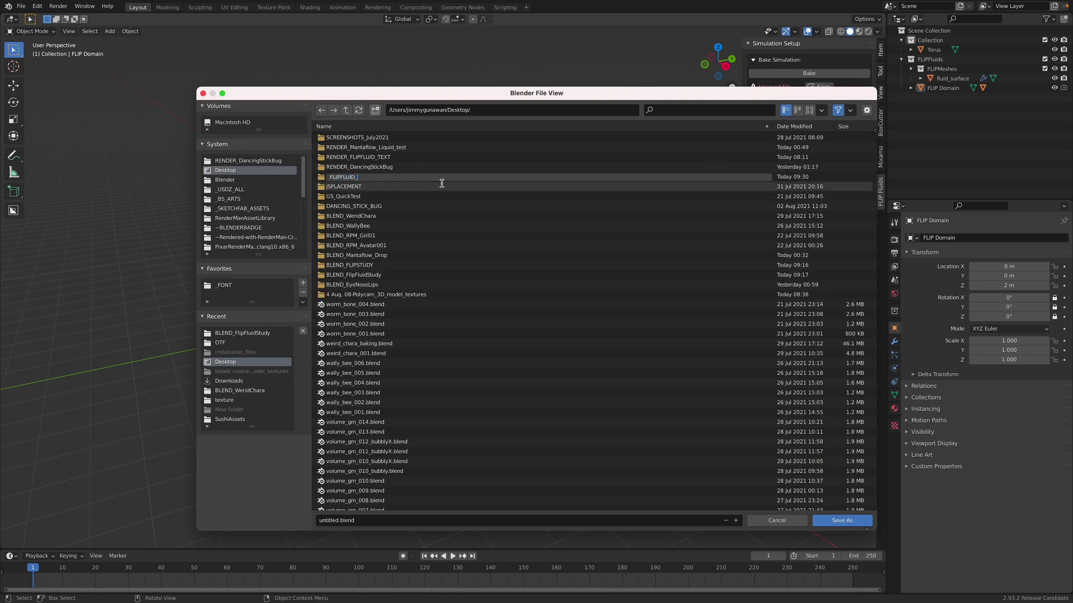
type("experim")
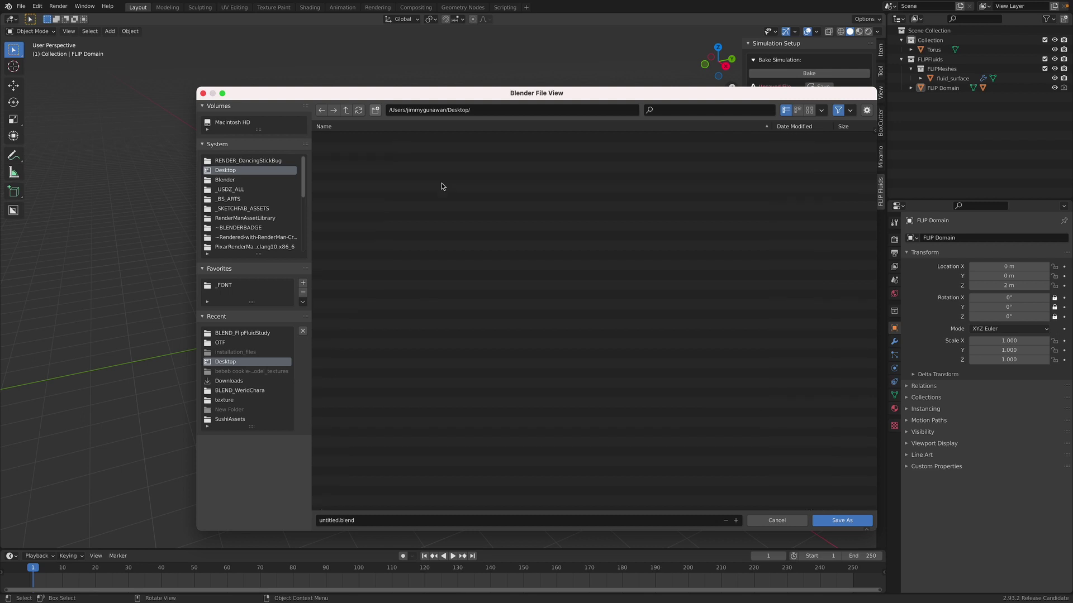
type("ent")
key("Return")
left_click(402, 196)
double_click(402, 197)
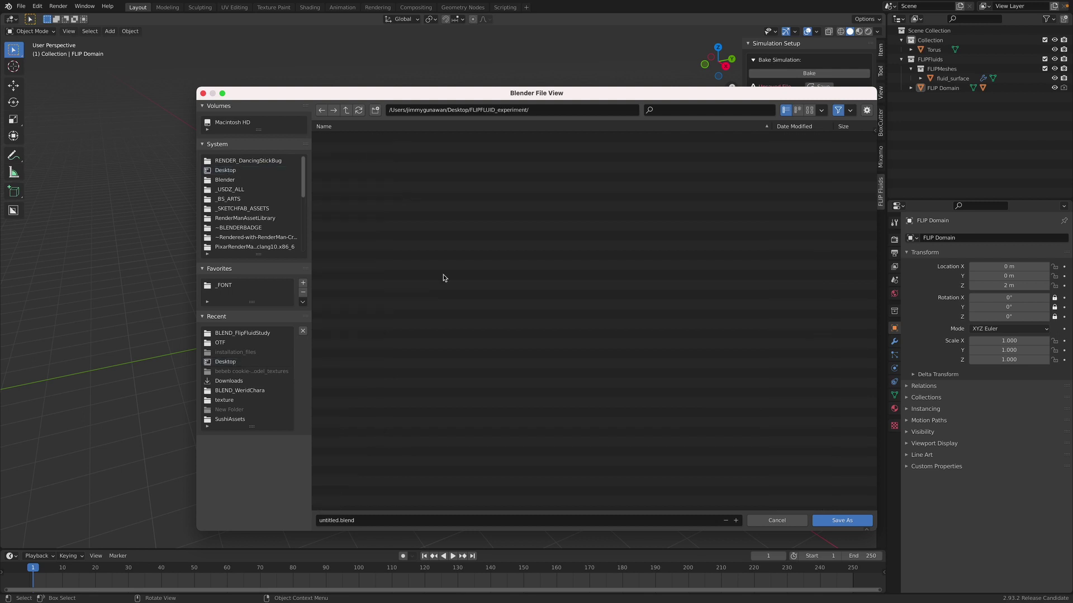
Name the file FF_experiment_001 and save it in the new folder
double_click(327, 520)
type("F")
key("BackSpace")
type("xperiment_001")
key("Return")
left_click(841, 520)
scroll(564, 317, "up", 5)
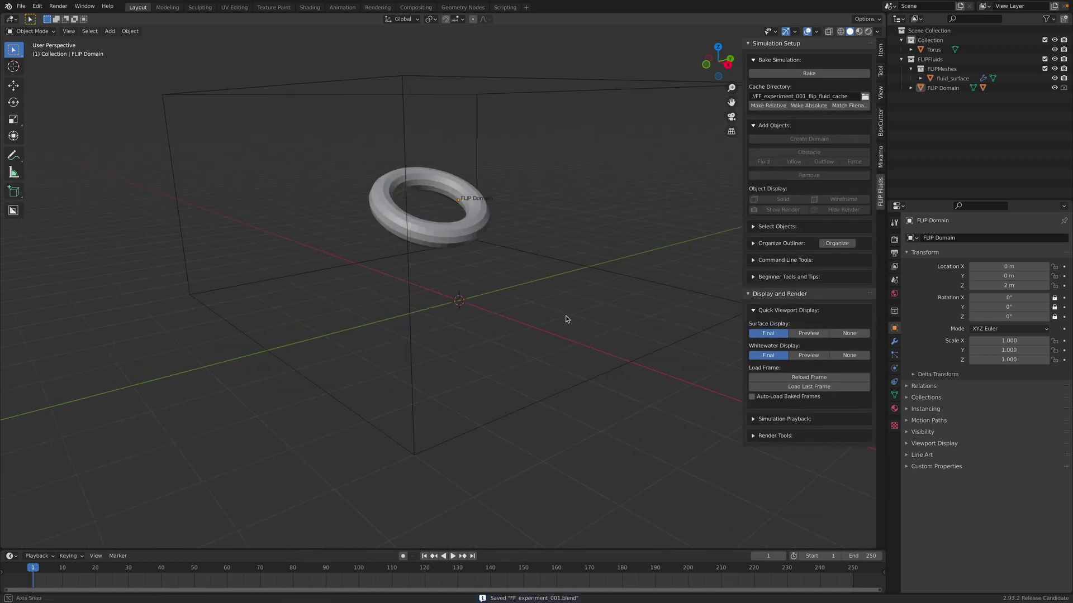
Select the torus inside the domain and add it to the simulation as a FLIP Fluids fluid object
left_click(487, 226)
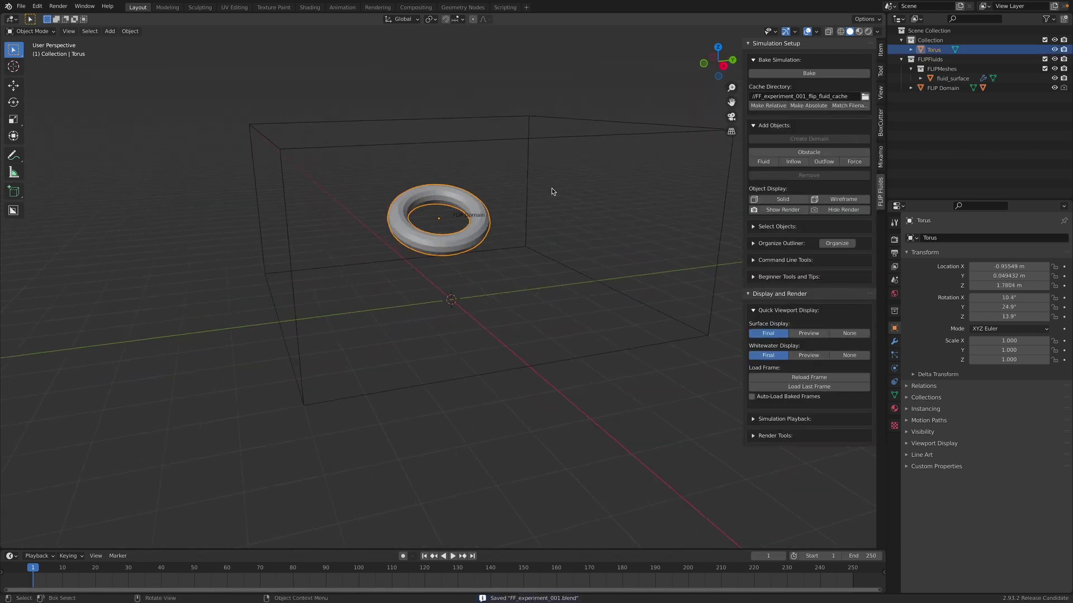
left_click(550, 139)
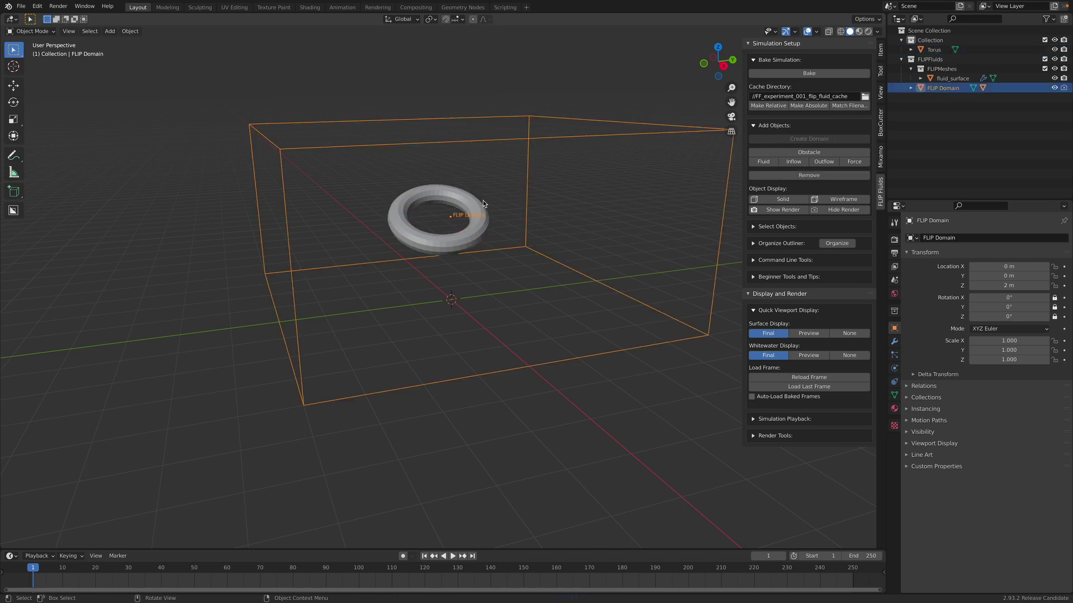
left_click(452, 204)
middle_click_drag(545, 207, 530, 202)
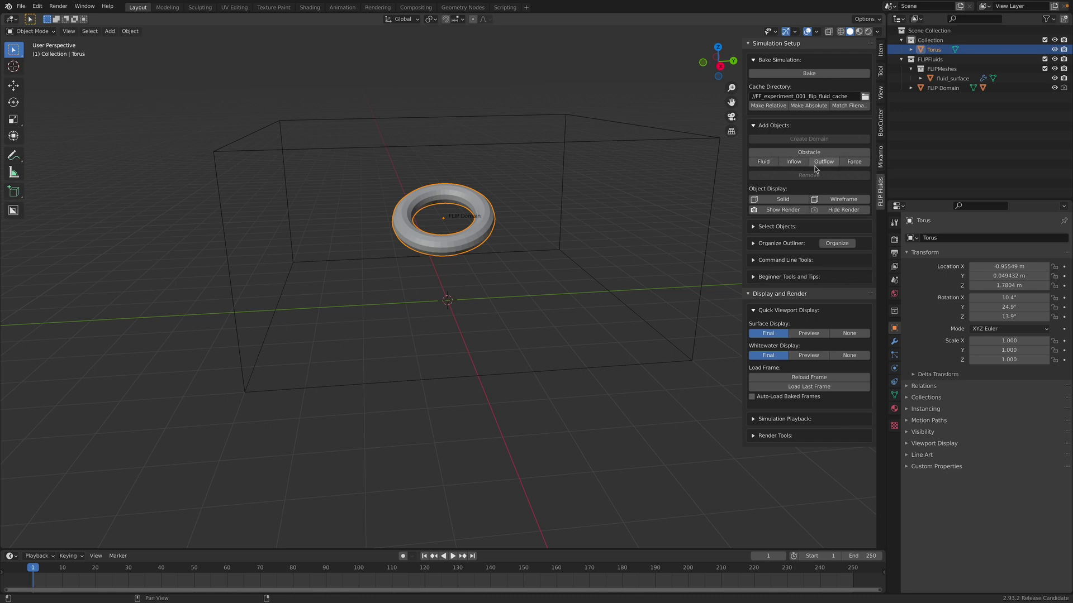
mouse_move(643, 184)
middle_mouse_down()
mouse_move(562, 189)
mouse_move(659, 173)
middle_mouse_up()
left_click(762, 162)
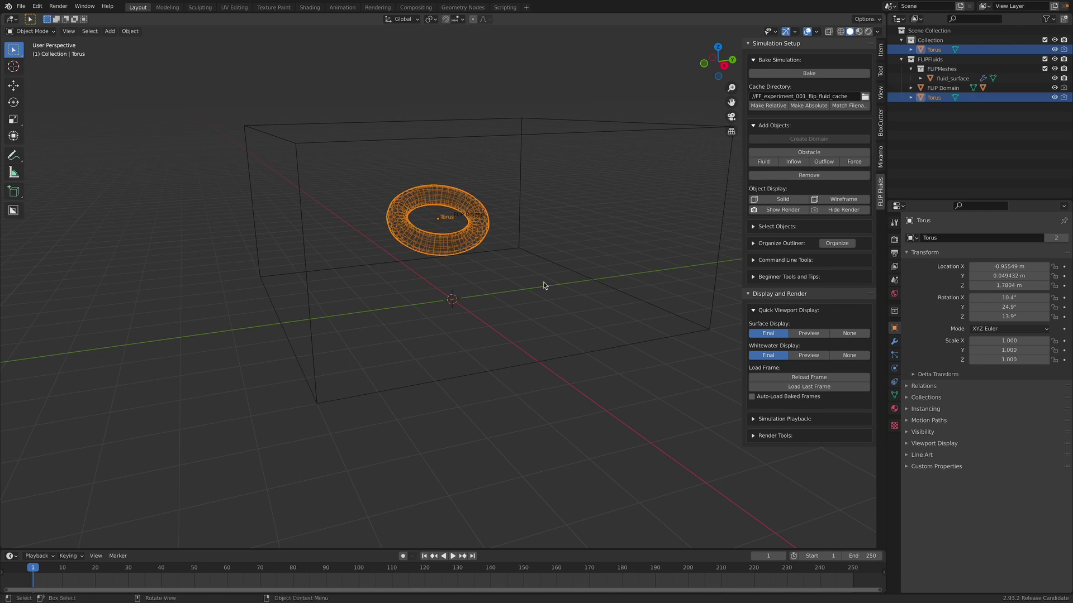
Reveal the FLIP Fluids object selection tools and use them to select the domain
scroll(508, 281, "up", 1)
mouse_move(518, 275)
middle_mouse_down("shift")
mouse_move(435, 310)
mouse_move(519, 273)
middle_mouse_up("shift")
middle_click_drag(367, 234, 473, 240)
left_click(541, 223)
left_click(774, 226)
left_click(562, 124)
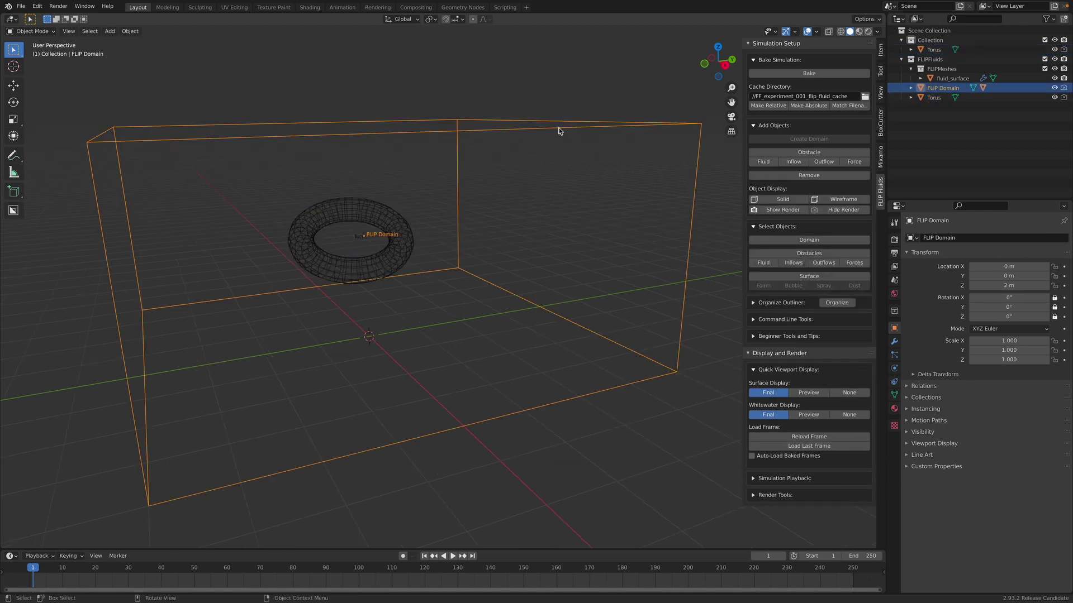
left_click(580, 217)
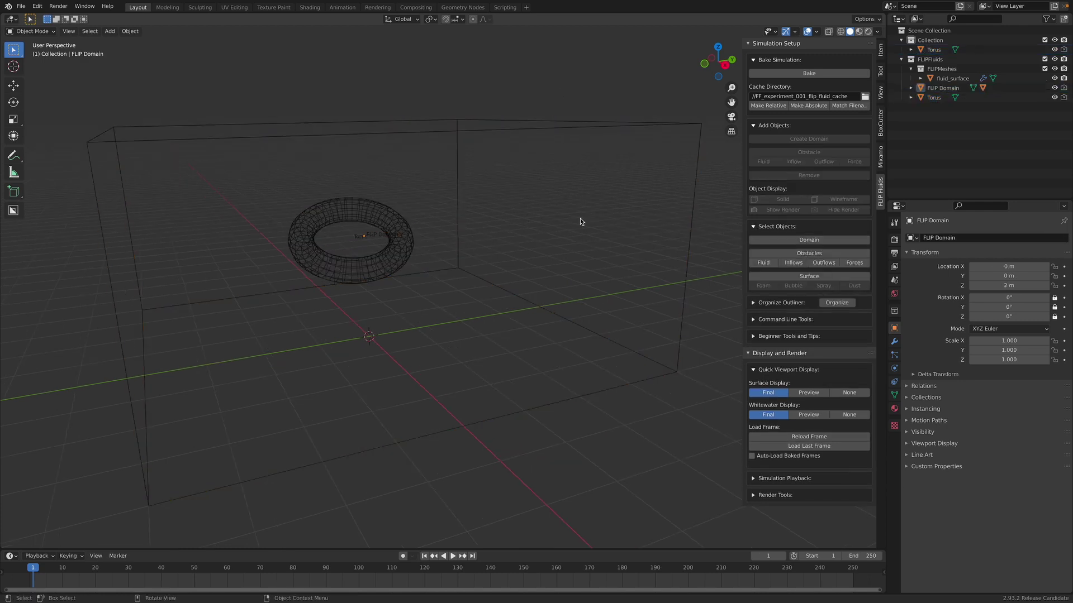
left_click(778, 241)
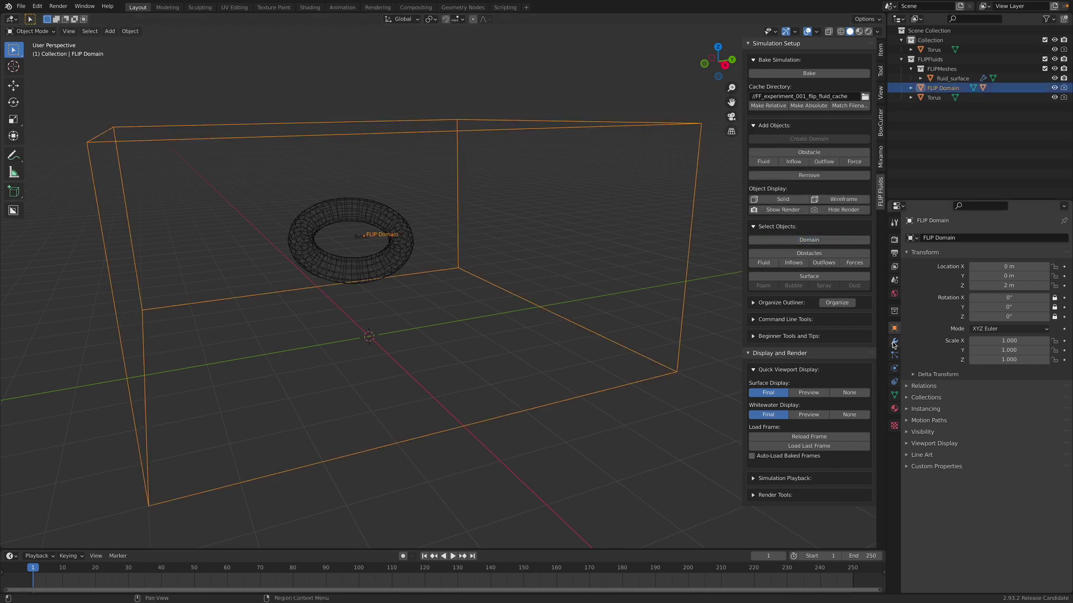
Show the domain's FLIP Fluids physics settings, enlarge the properties area and expand the additional bake settings
left_click(894, 382)
left_click(895, 368)
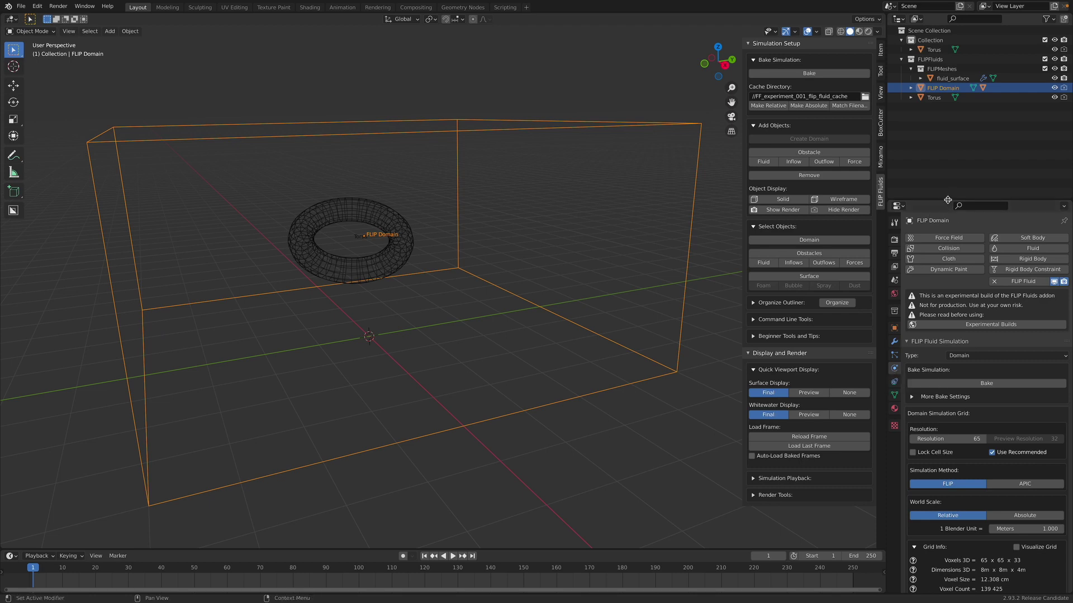
left_click_drag(948, 204, 947, 116)
middle_click_drag(502, 259, 518, 262)
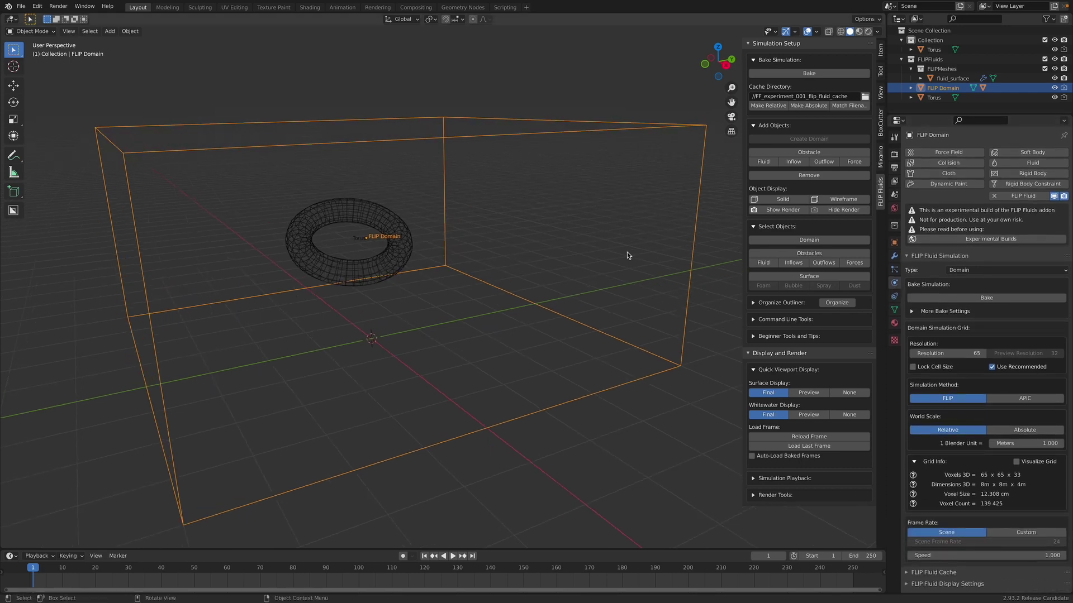
left_click(912, 312)
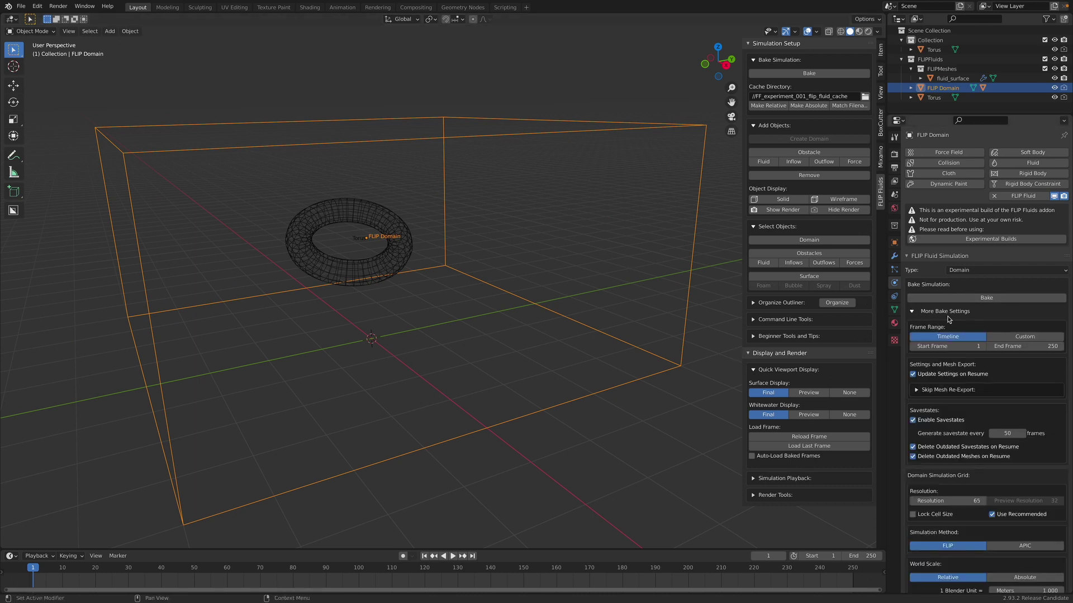
Bake the fluid simulation, play the first baked frames and return the timeline to frame 2
left_click(961, 298)
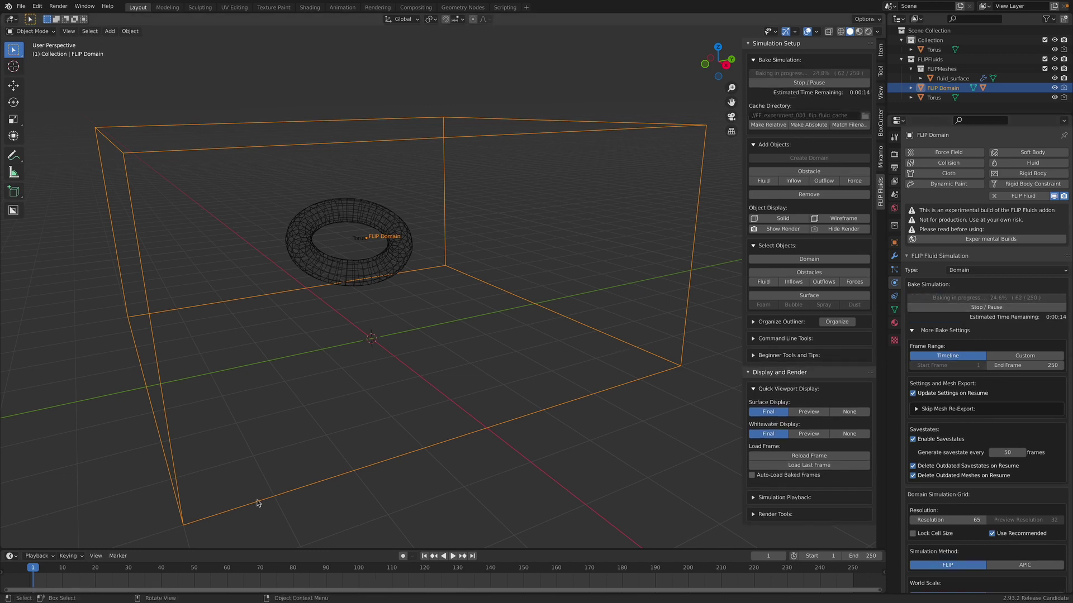
key("space")
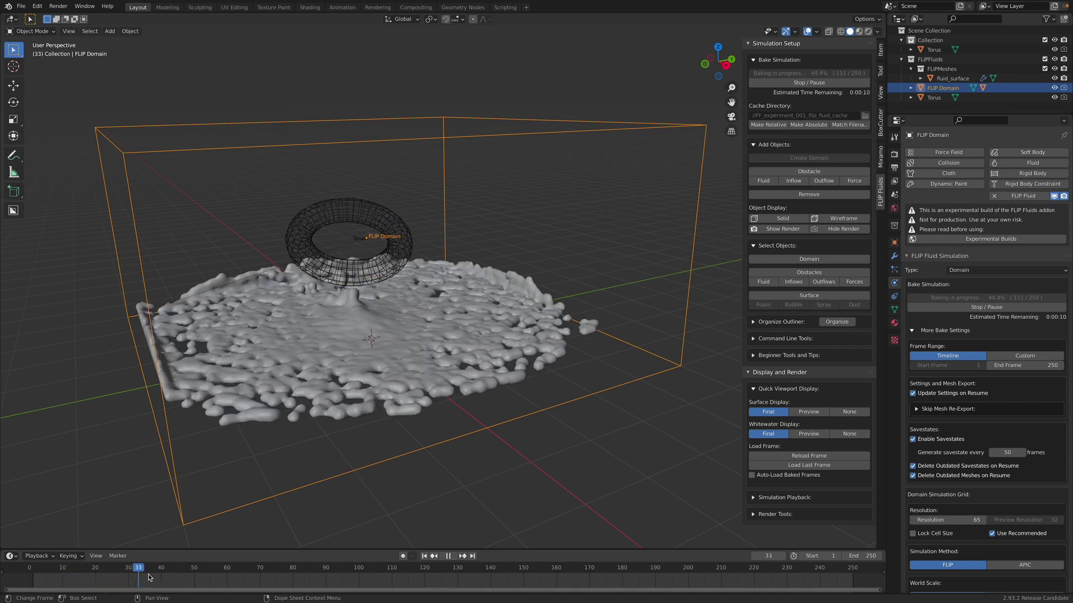
left_click(89, 575)
left_click_drag(89, 576, 36, 570)
scroll(359, 340, "down", 2)
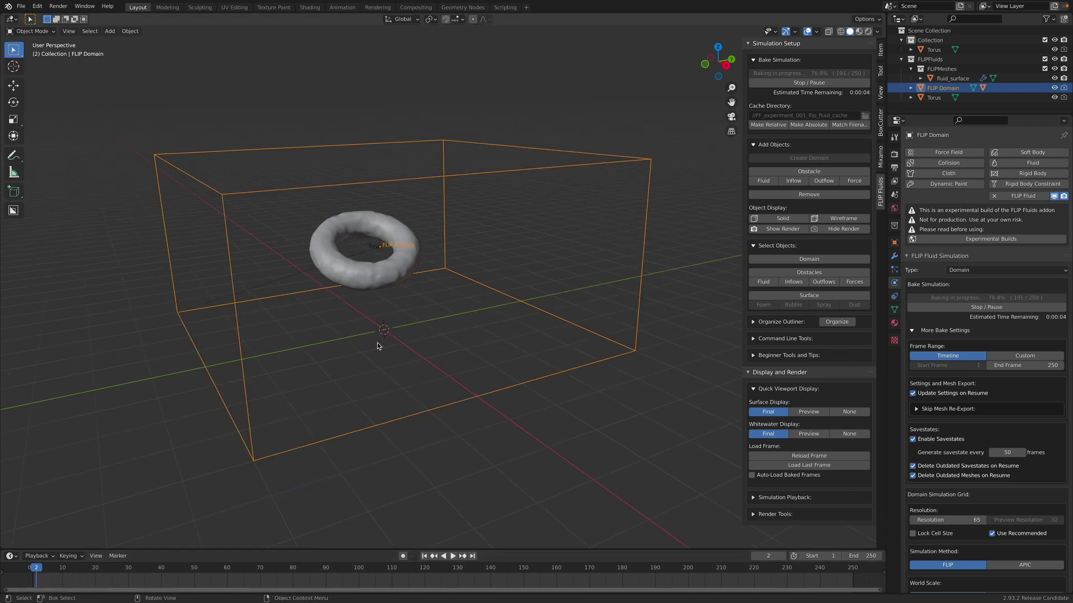
Add a second torus and move and freely rotate it so it interlocks with one side of the fluid ring
key("shift+a")
mouse_move(376, 345)
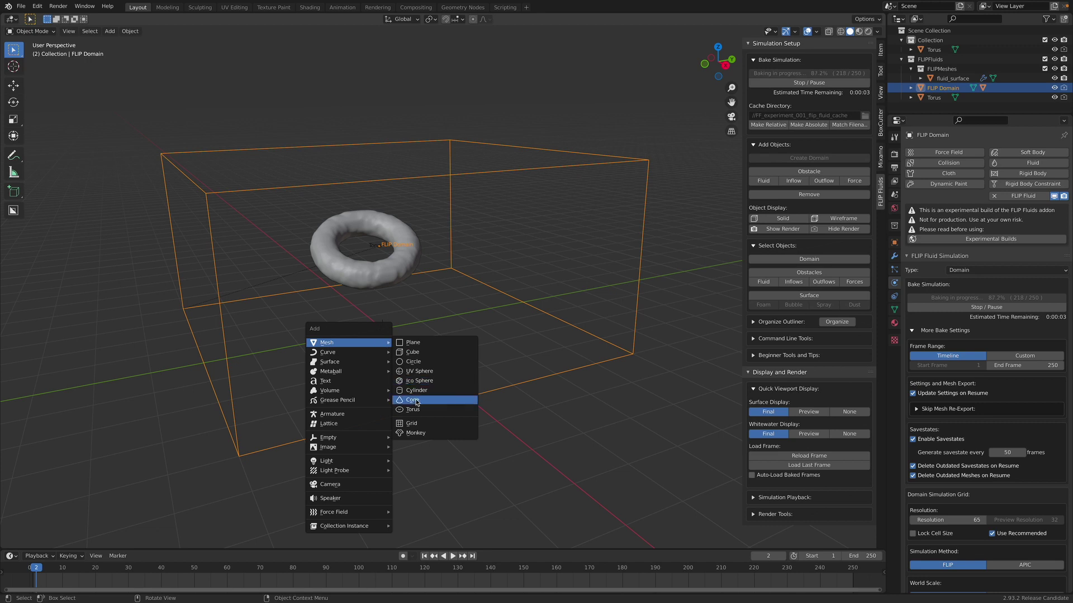
left_click(418, 409)
key("g")
middle_click_drag(404, 313, 445, 285)
left_click(440, 219)
key("r")
key("r")
left_click(447, 307)
key("g")
left_click(434, 312)
Duplicate the second torus and move and freely rotate the copy to interlock with the opposite side of the fluid ring
key("shift+d")
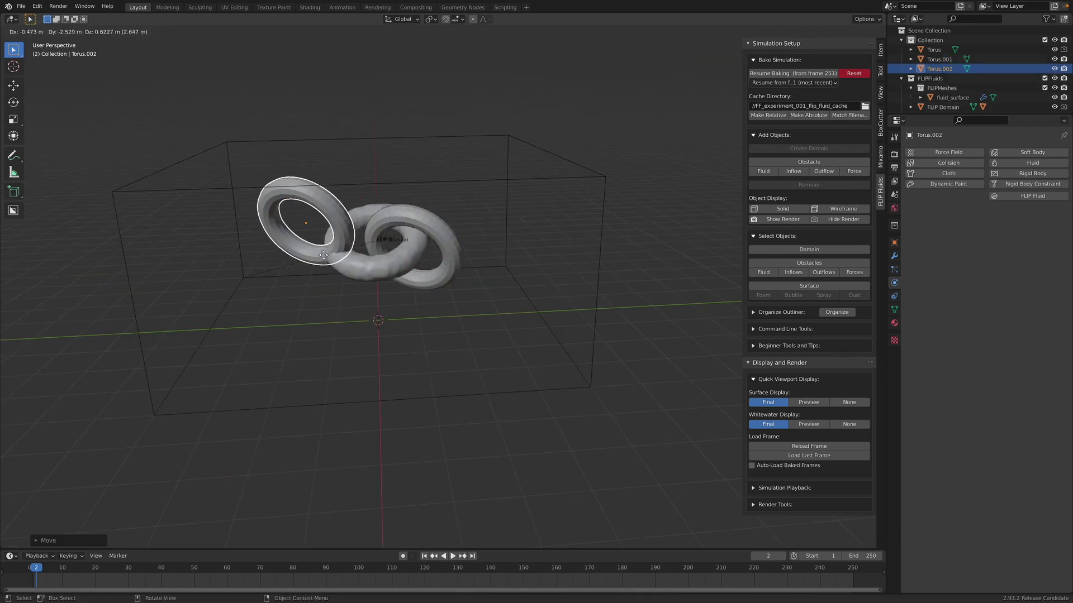
left_click(335, 263)
key("r")
key("r")
left_click(359, 260)
key("g")
left_click(384, 271)
Set both new tori as FLIP Fluids fluid objects
middle_click_drag(358, 268, 404, 217)
left_click(428, 231, "shift")
left_click(764, 171)
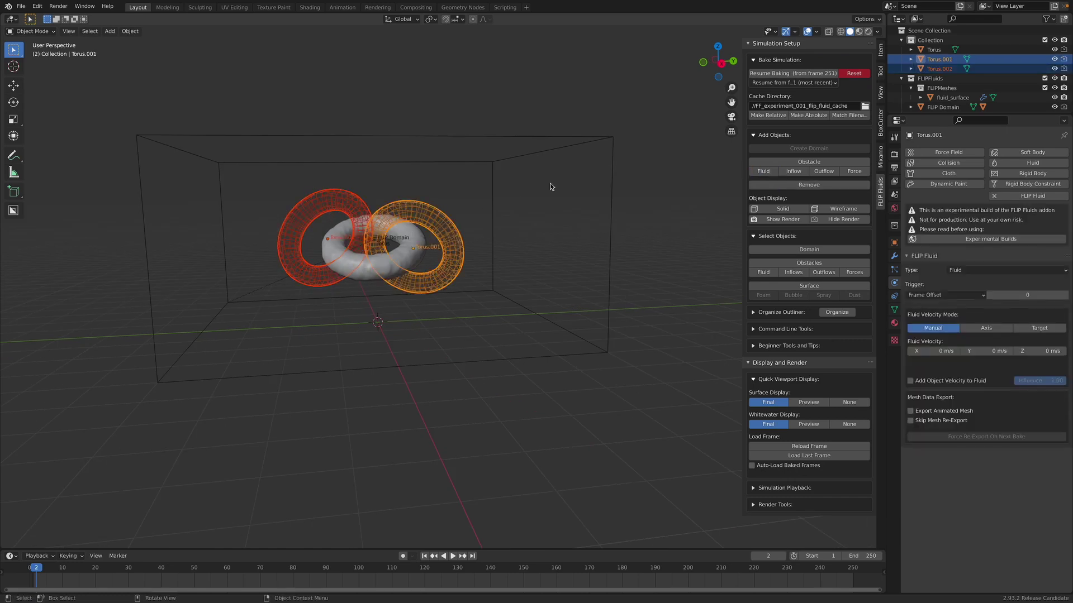
left_click(444, 216)
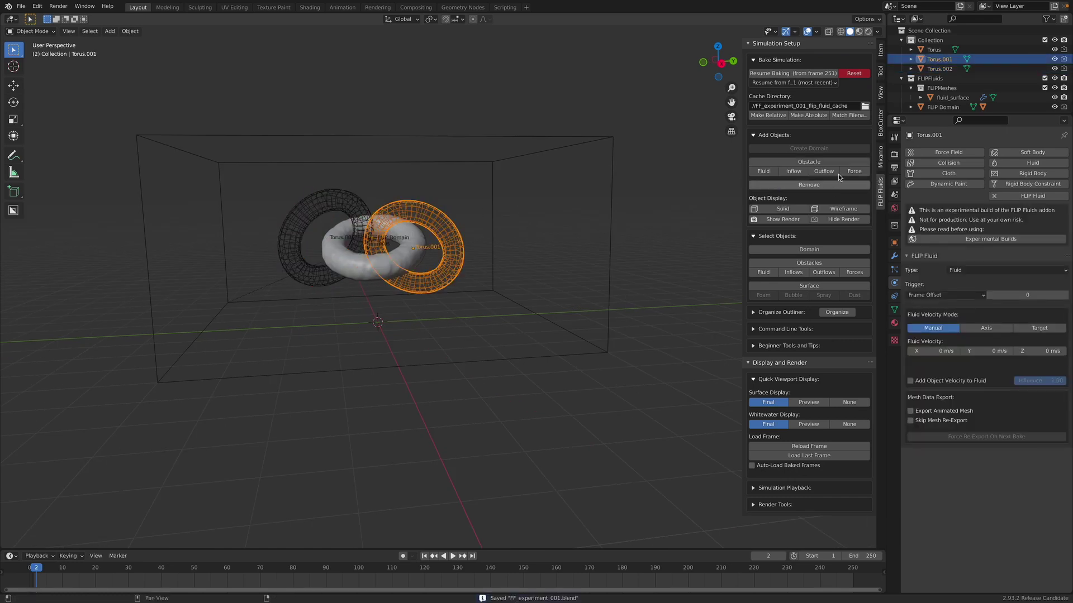
Add a cube, scale it down and raise it just above the grid below the three rings
middle_click_drag(581, 201, 491, 240)
key("shift+a")
mouse_move(492, 234)
left_click(525, 244)
middle_click_drag(469, 282, 410, 291)
key("s")
left_click(394, 283)
key("g")
key("z")
left_click(396, 265)
key("g")
left_click(404, 274)
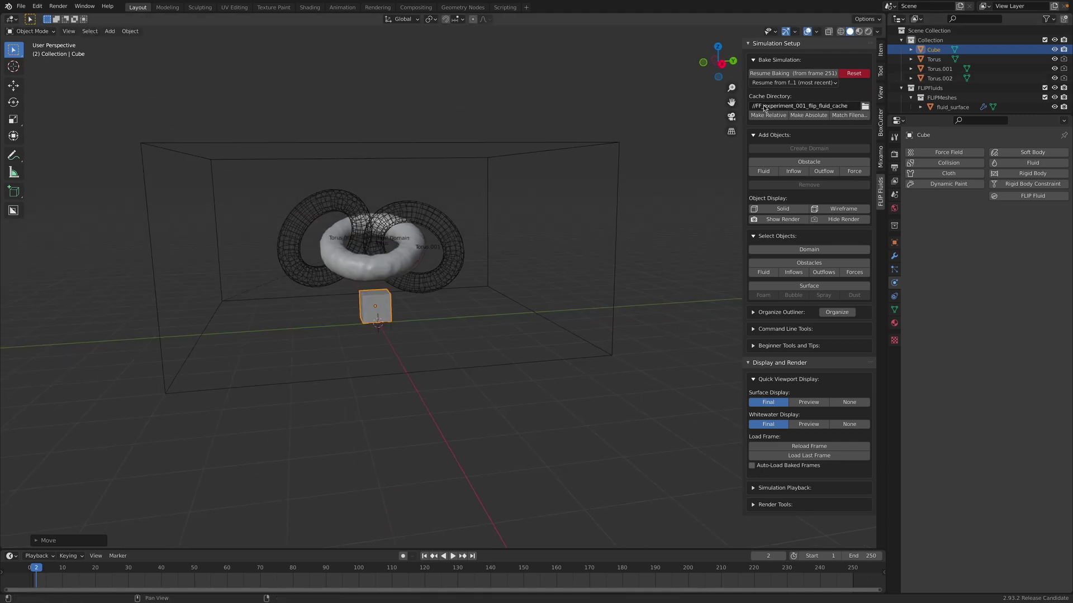
Select the second torus and play the baked simulation, stopping at frame 31
left_click(437, 226)
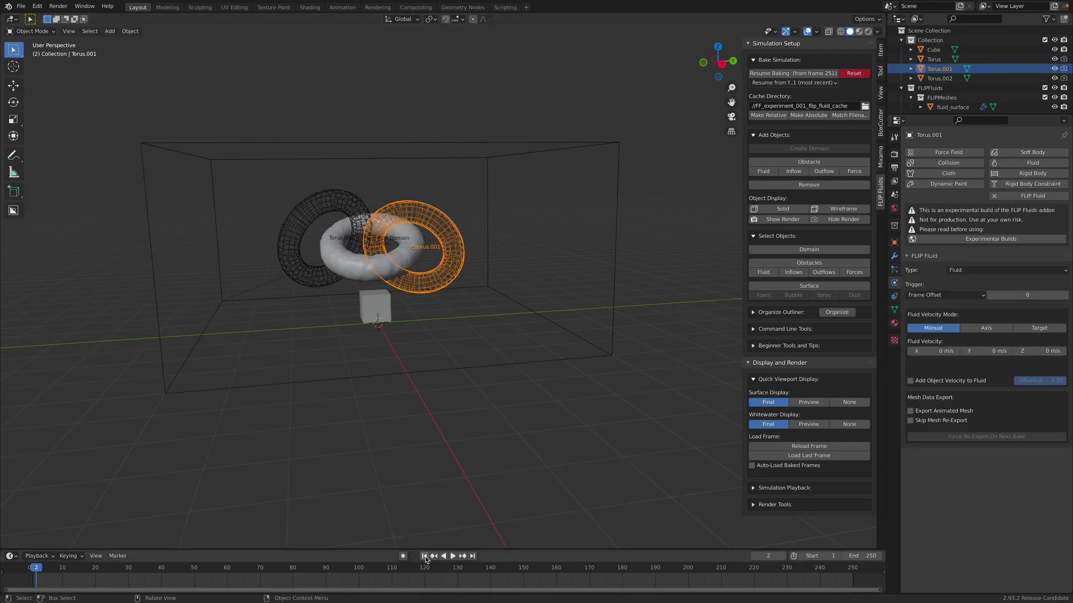
key("space")
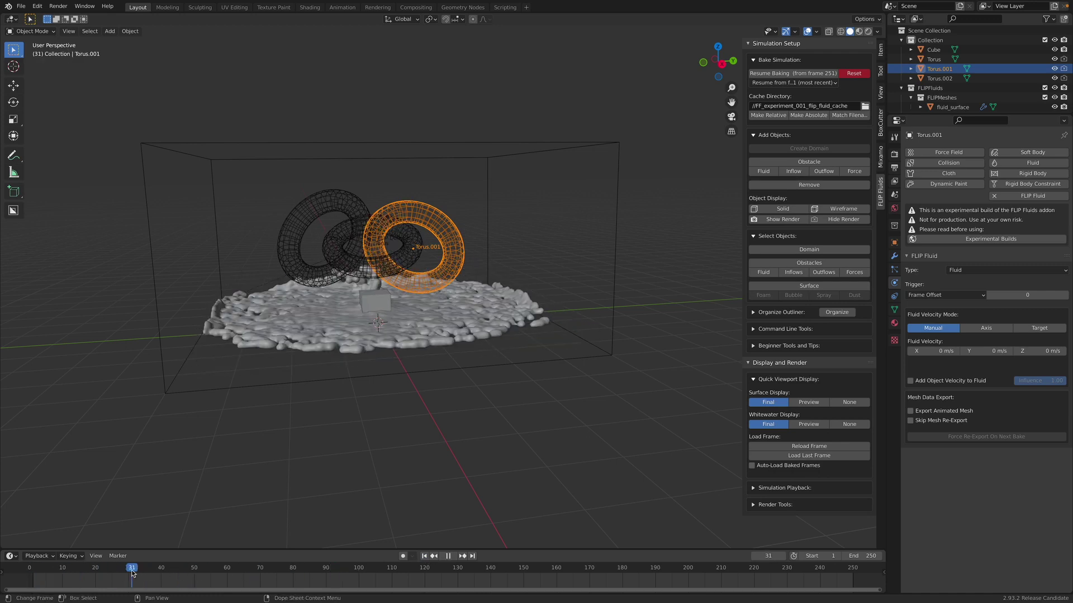
key("space")
Select all three tori and raise them together along the Z axis within the domain
left_click(335, 202)
left_click(405, 233, "shift")
left_click(443, 282, "shift")
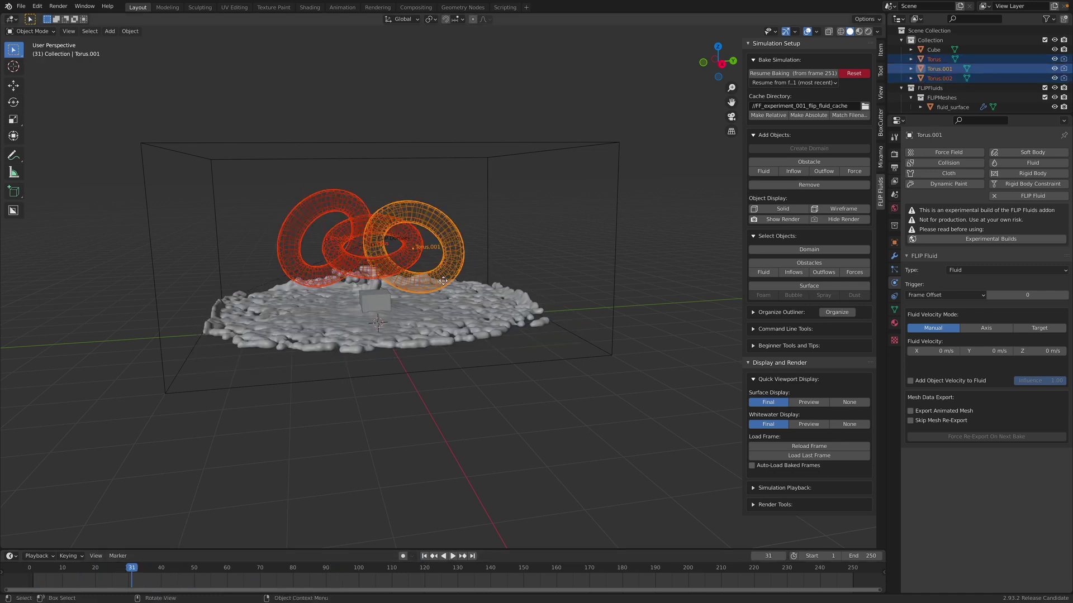
key("g")
key("z")
left_click(441, 250)
middle_click_drag(442, 250, 460, 247)
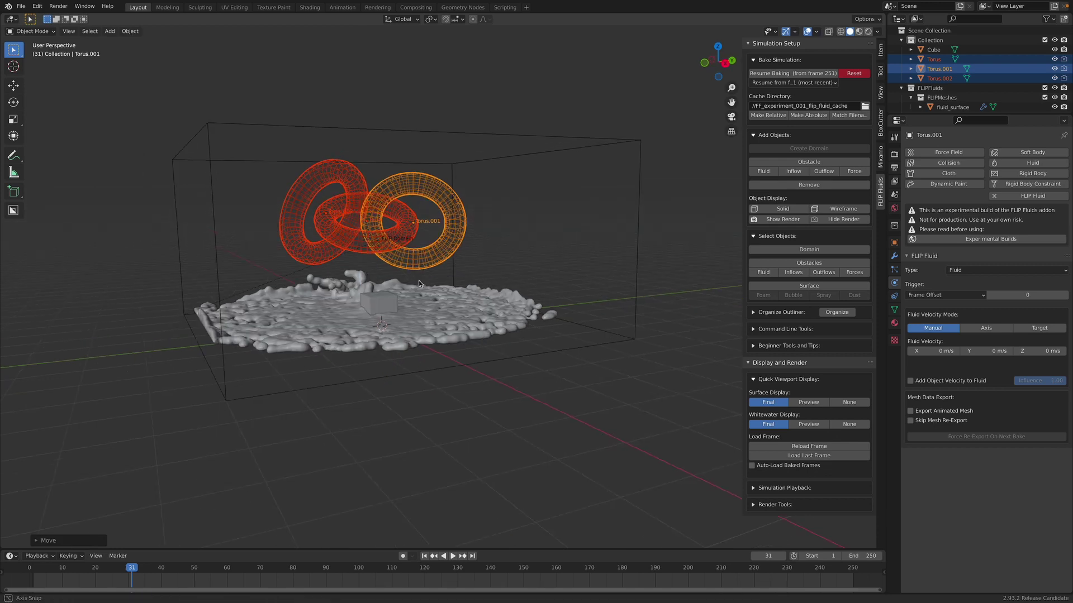
Select the cube and reposition it higher, centred beneath the raised tori
left_click(388, 301)
middle_click_drag(434, 305, 407, 313)
key("g")
left_click(335, 258)
middle_click_drag(335, 258, 357, 263)
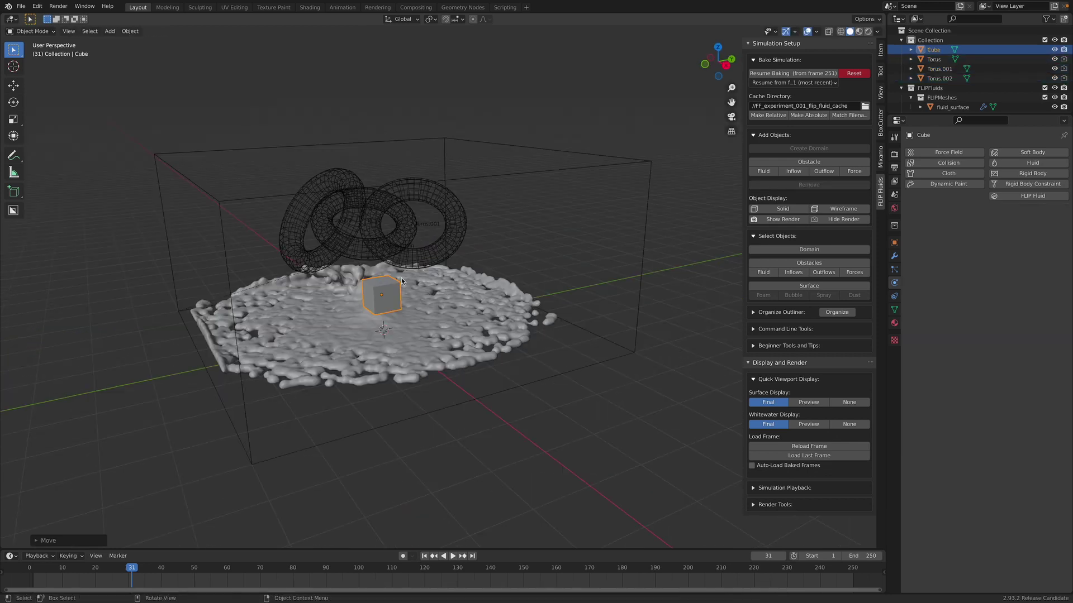
Stretch the cube along the Y axis into a long bar beneath the tori and make it a FLIP Fluids obstacle
middle_click_drag(400, 296, 378, 313)
key("s")
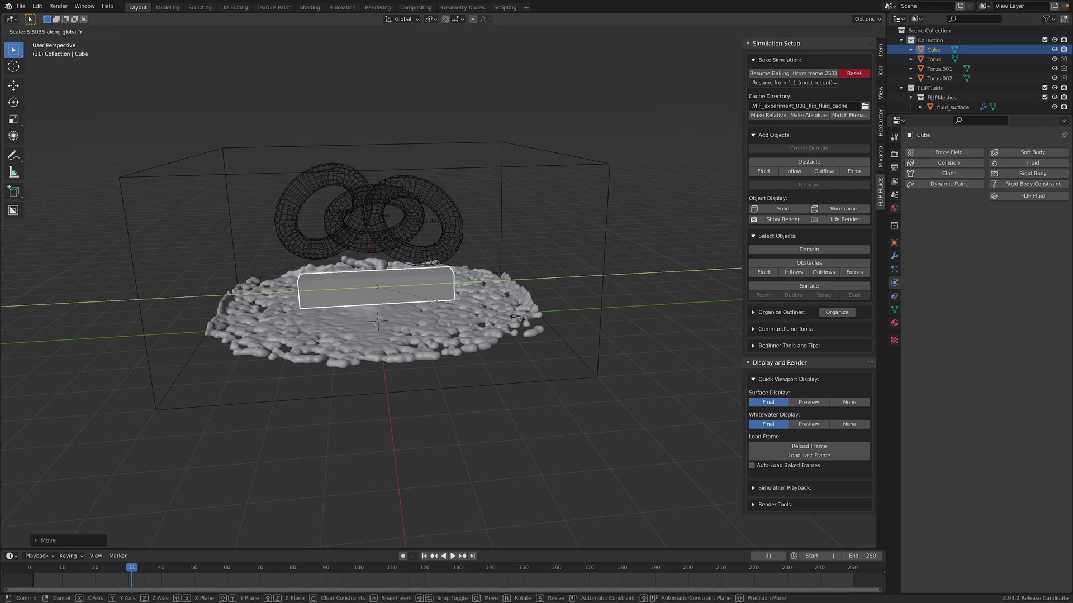
left_click(568, 320)
middle_click_drag(568, 321, 416, 277)
middle_click_drag(427, 350, 475, 303)
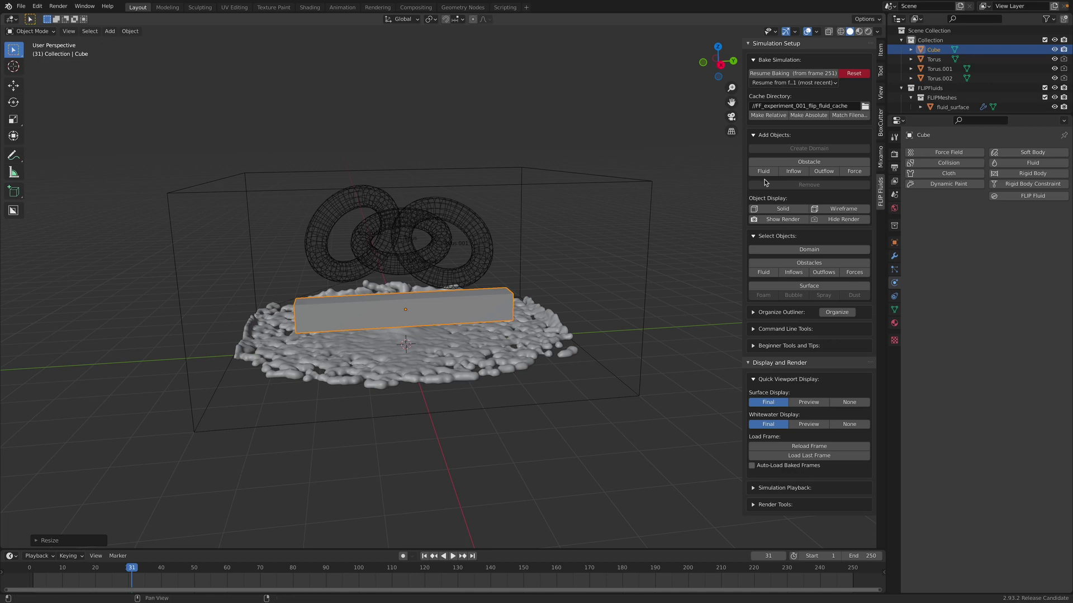
left_click(801, 163)
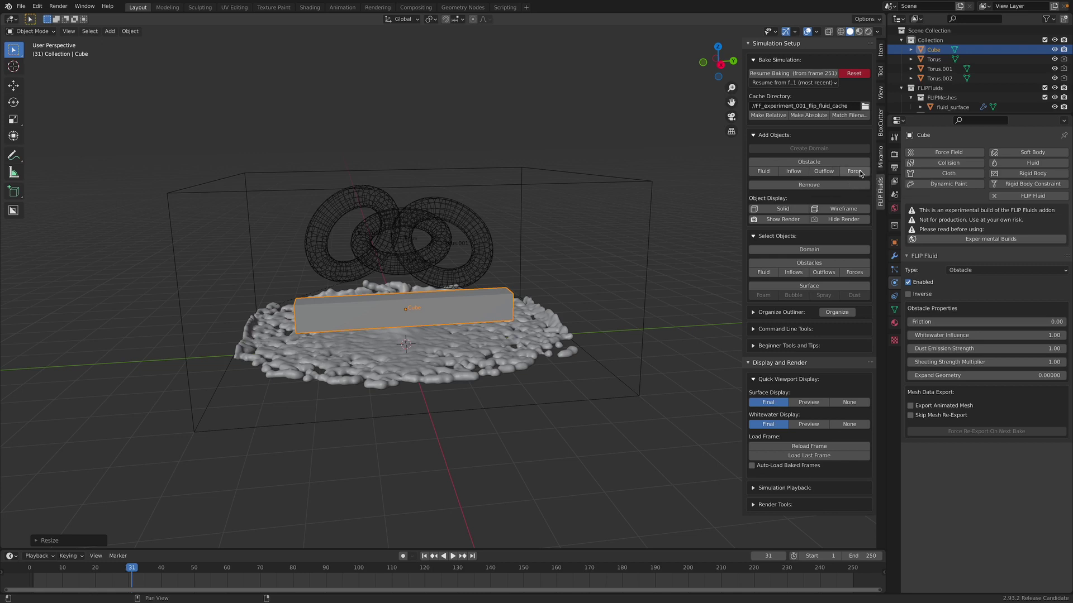
middle_click_drag(625, 244, 595, 254)
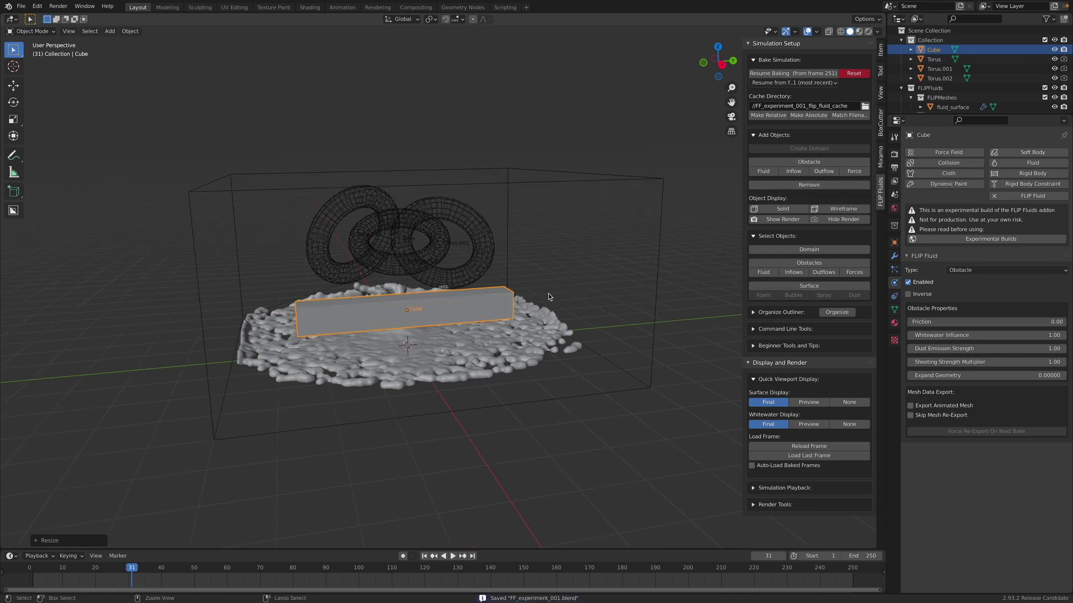
Select the FLIP Fluids domain, reset its existing bake and start baking the simulation again with the bar obstacle
middle_click_drag(548, 297, 593, 277)
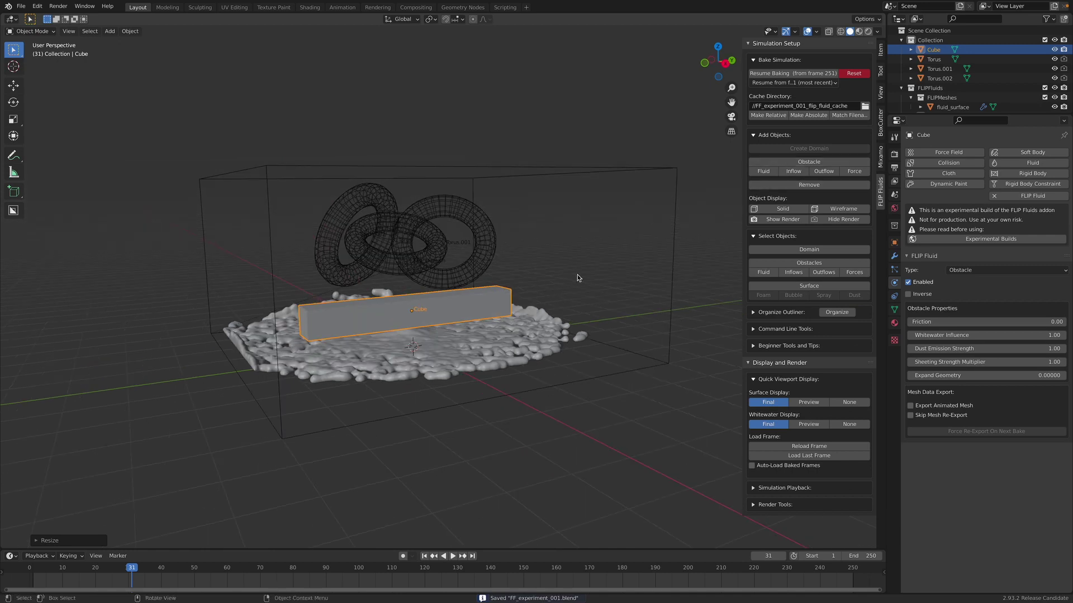
left_click(711, 270)
left_click(804, 250)
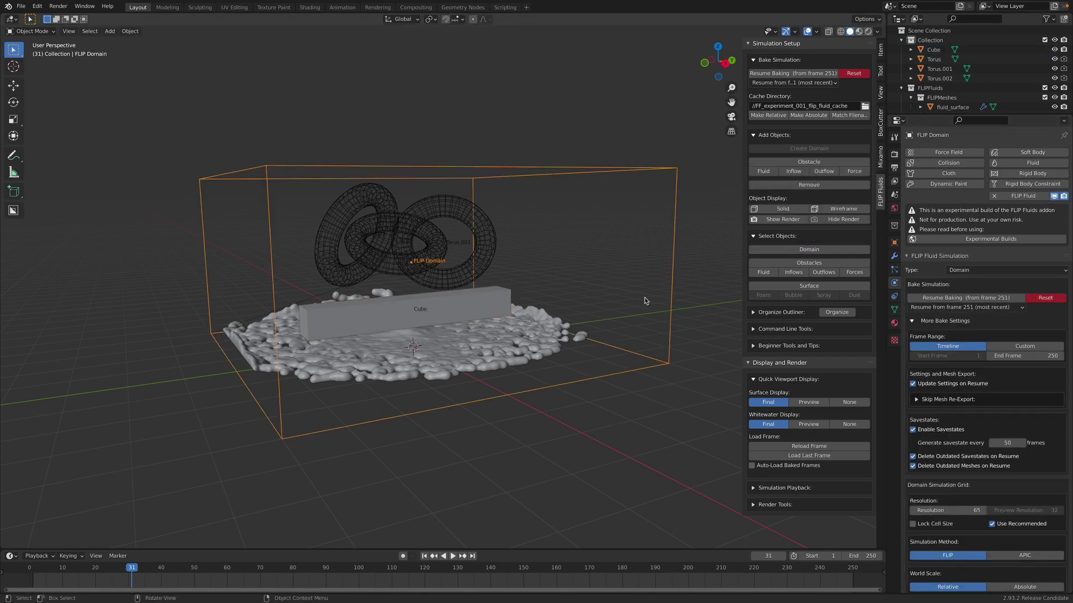
middle_click_drag(648, 302, 626, 296)
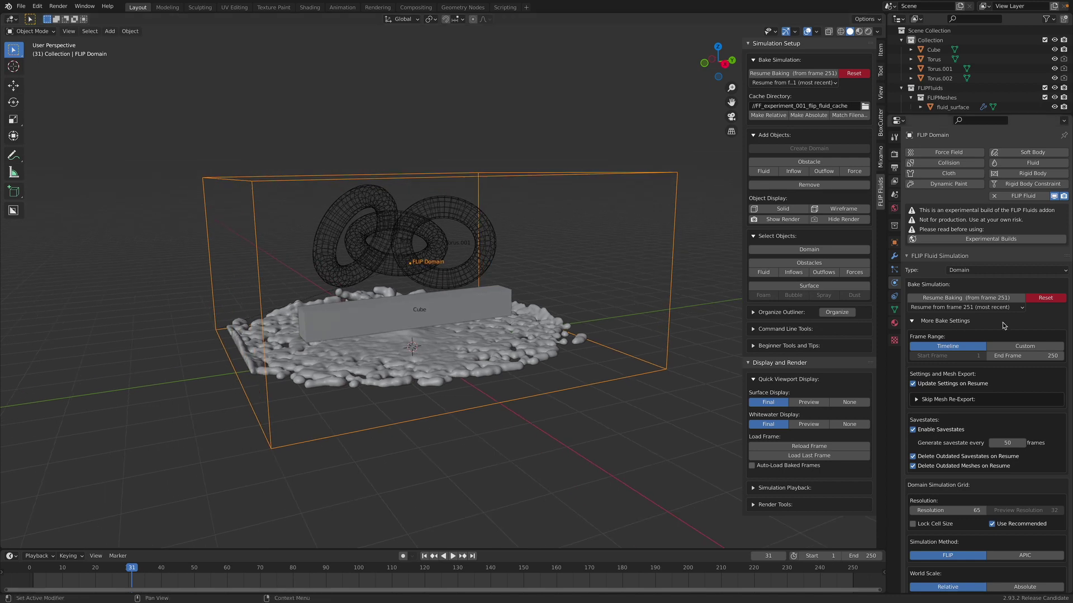
left_click(1040, 299)
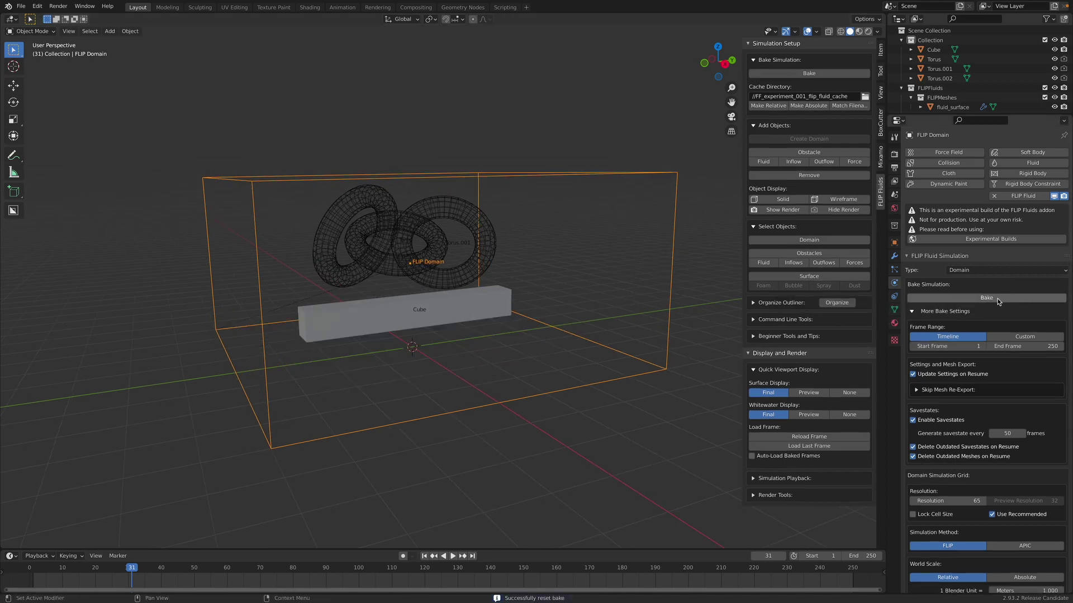
left_click(997, 299)
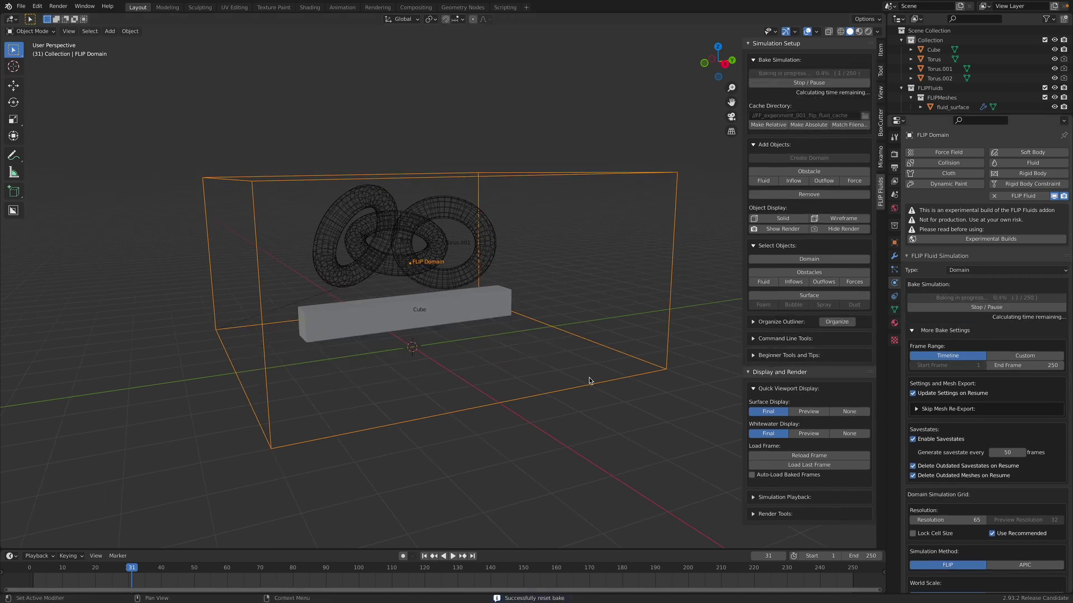
Play and scrub through the baked frames of the fluid hitting the bar, stopping at frame 33
left_click(35, 572)
key("space")
left_click_drag(40, 571, 118, 572)
middle_click_drag(130, 573, 165, 574)
key("space")
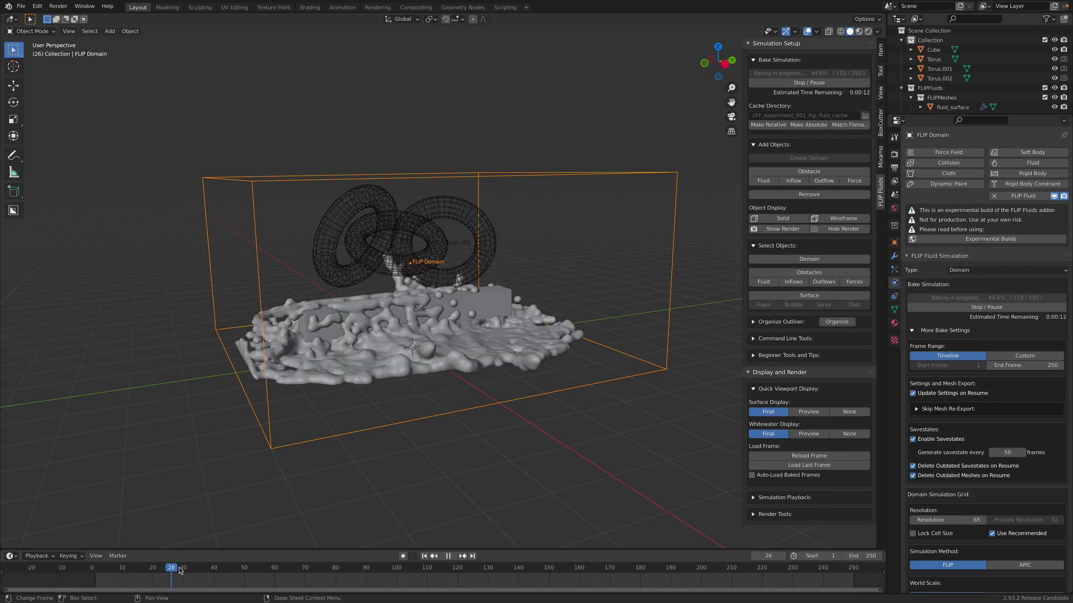
left_click_drag(187, 572, 213, 559)
key("Escape")
middle_click_drag(468, 358, 496, 353)
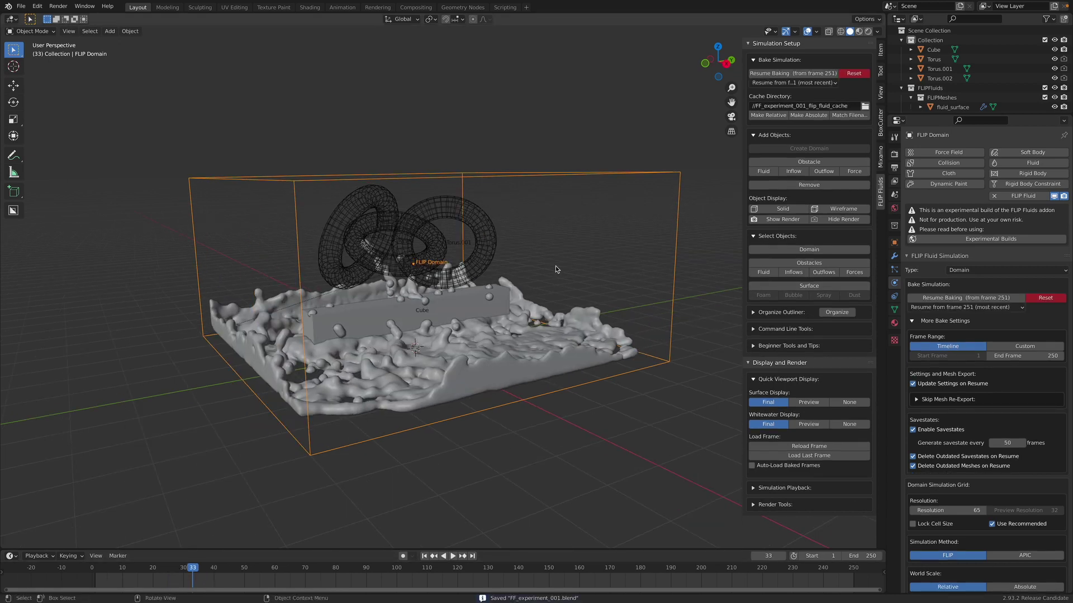
middle_click_drag(556, 266, 593, 277)
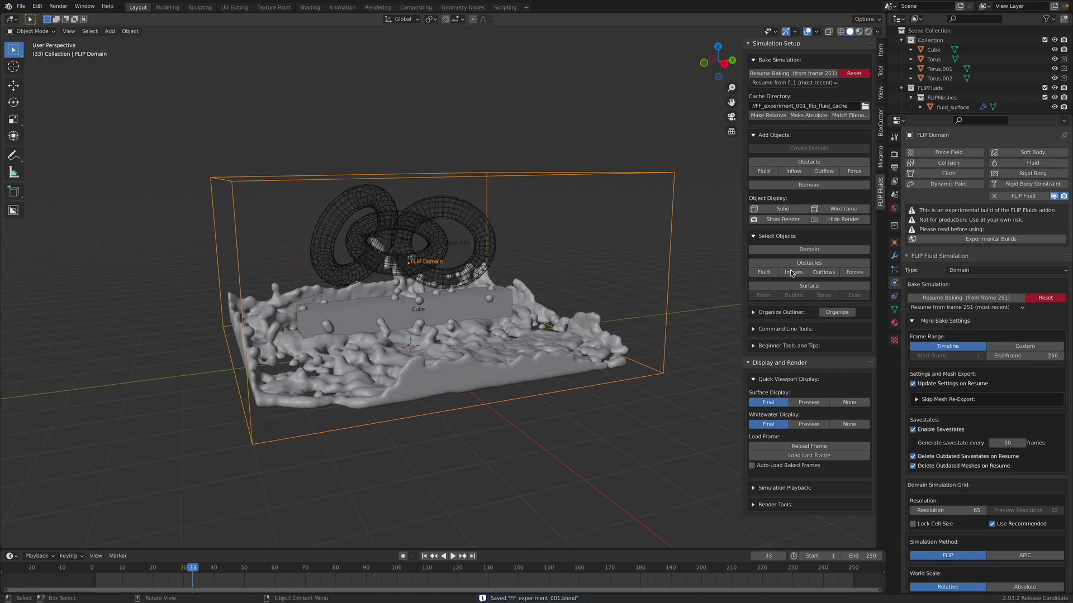
Reset the domain's bake and set the simulation grid resolution to 100
left_click(1023, 297)
middle_click_drag(539, 301, 547, 306)
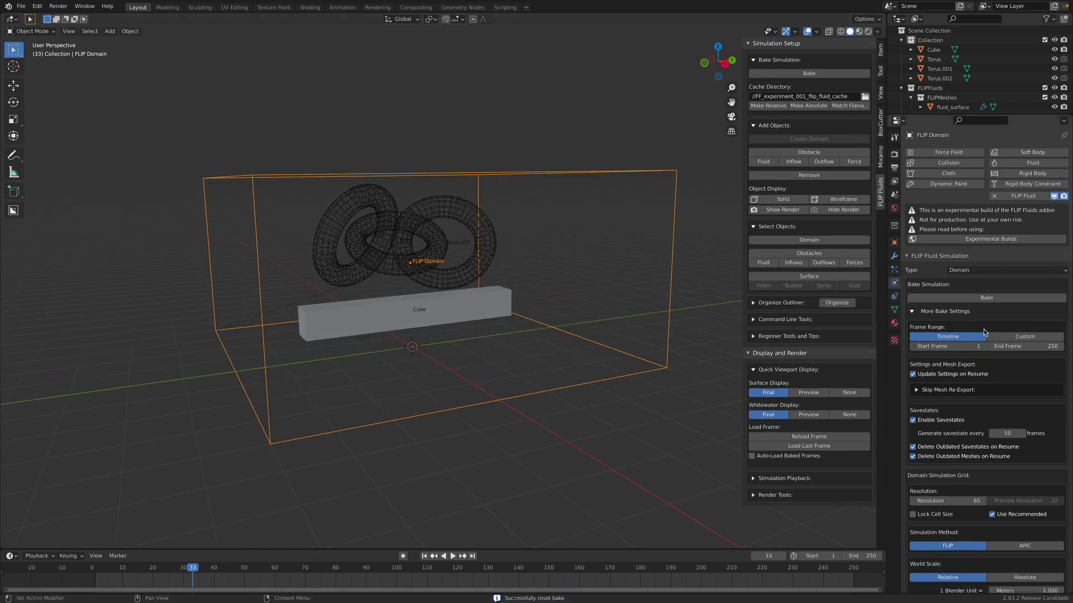
scroll(949, 403, "down", 4)
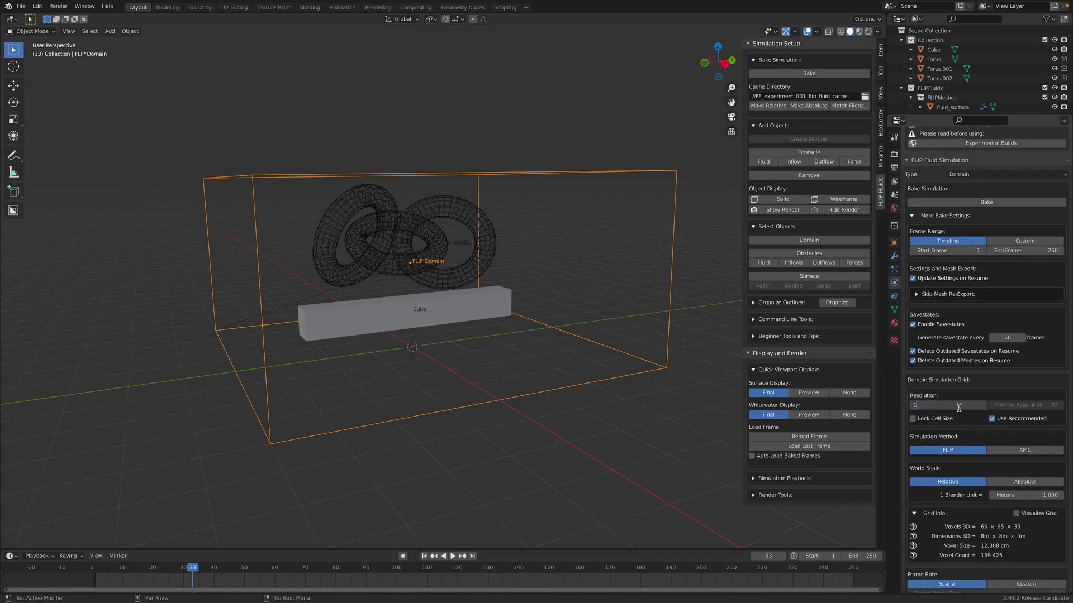
scroll(959, 416, "down", 5)
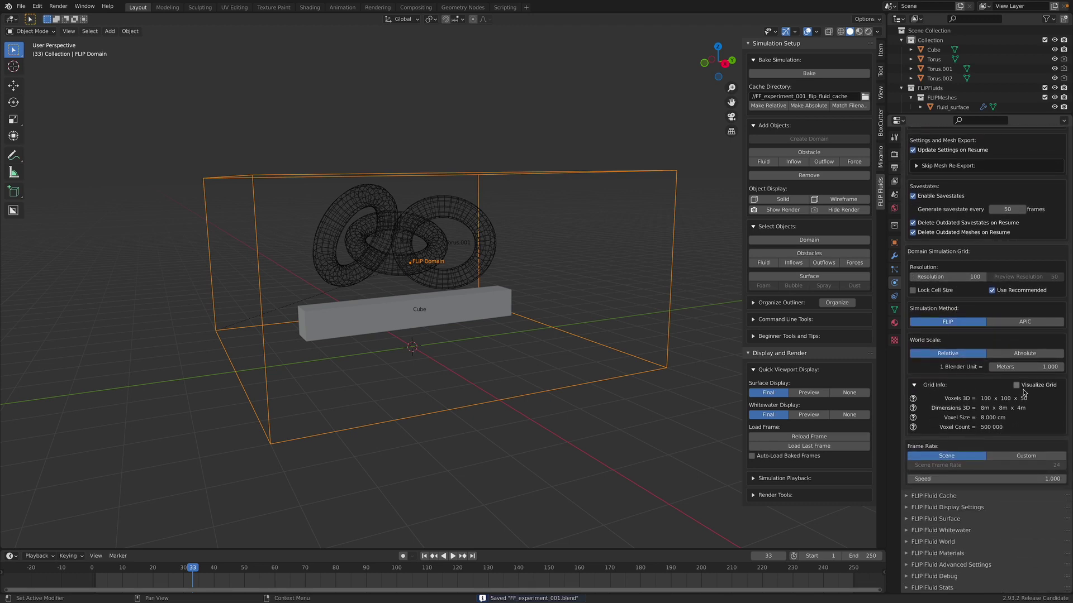
Toggle the domain's grid visualization on to examine the voxel size around the tori, and switch it off again
left_click(1016, 385)
middle_click_drag(587, 313, 693, 311)
left_click(1017, 384)
left_click(1016, 385)
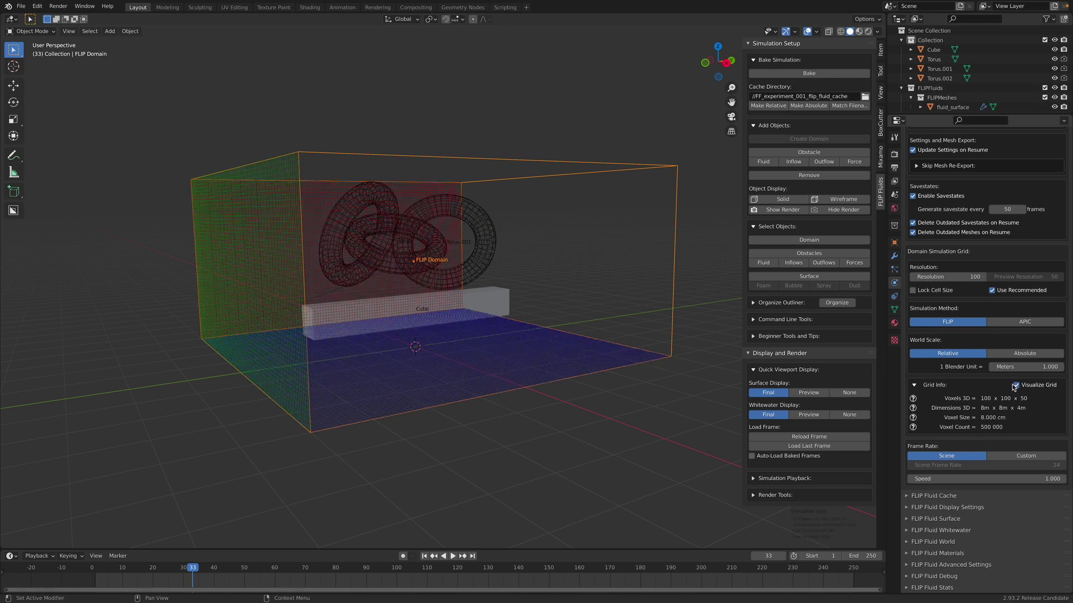
left_click(1016, 385)
middle_click_drag(559, 385, 602, 383)
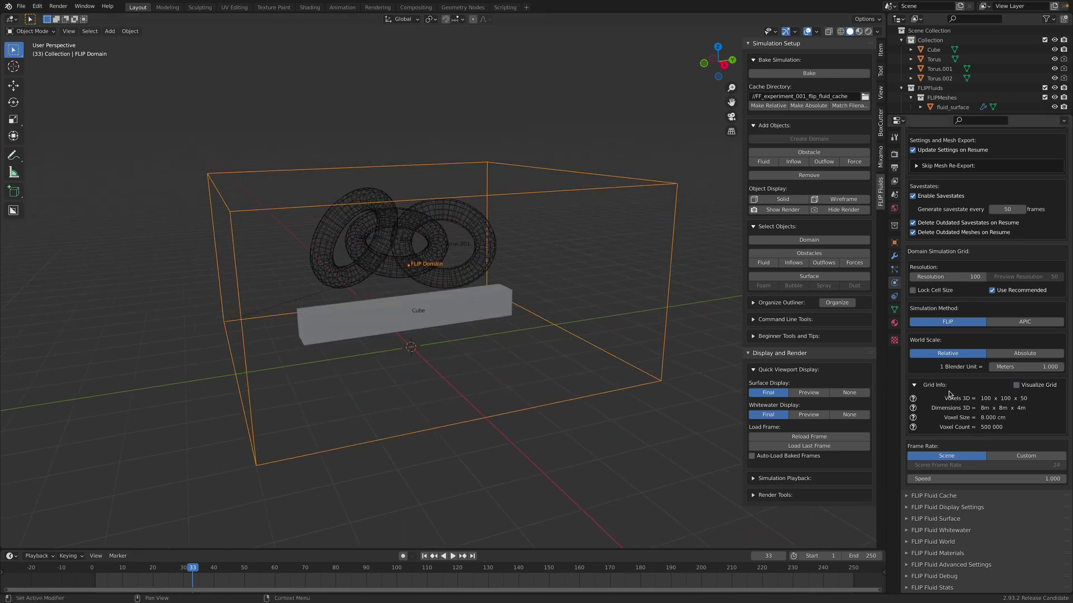
Check the domain's grid and frame rate settings and start the bake at the higher resolution
scroll(954, 371, "up", 4)
scroll(964, 433, "down", 4)
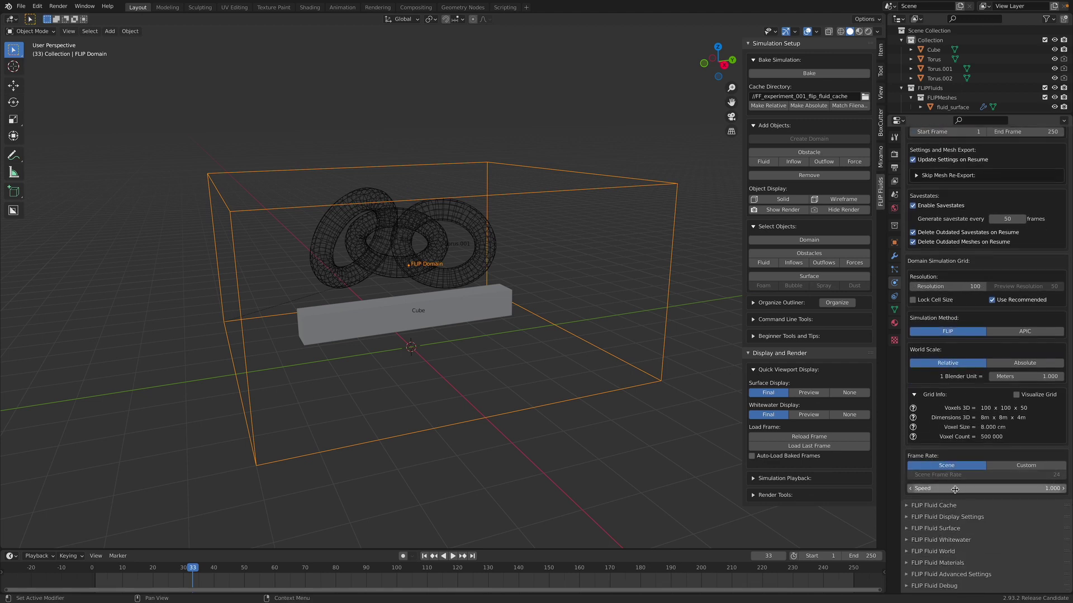
scroll(961, 490, "up", 6)
left_click(986, 217)
middle_click_drag(530, 313, 532, 312)
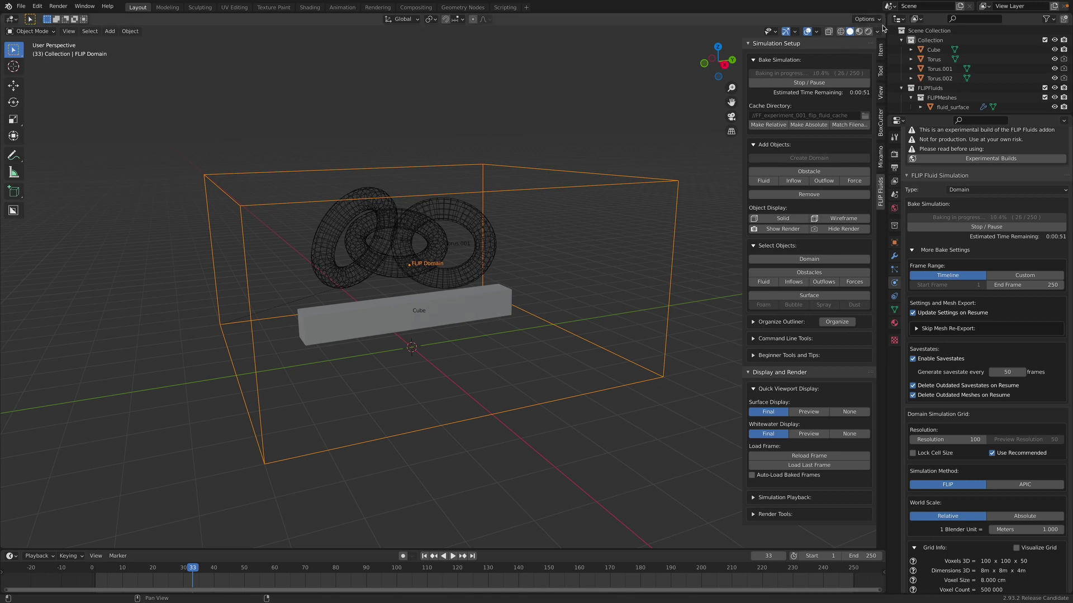
Deselect the cube and play the partly baked simulation from the start, stopping at frame 61
left_click(485, 315)
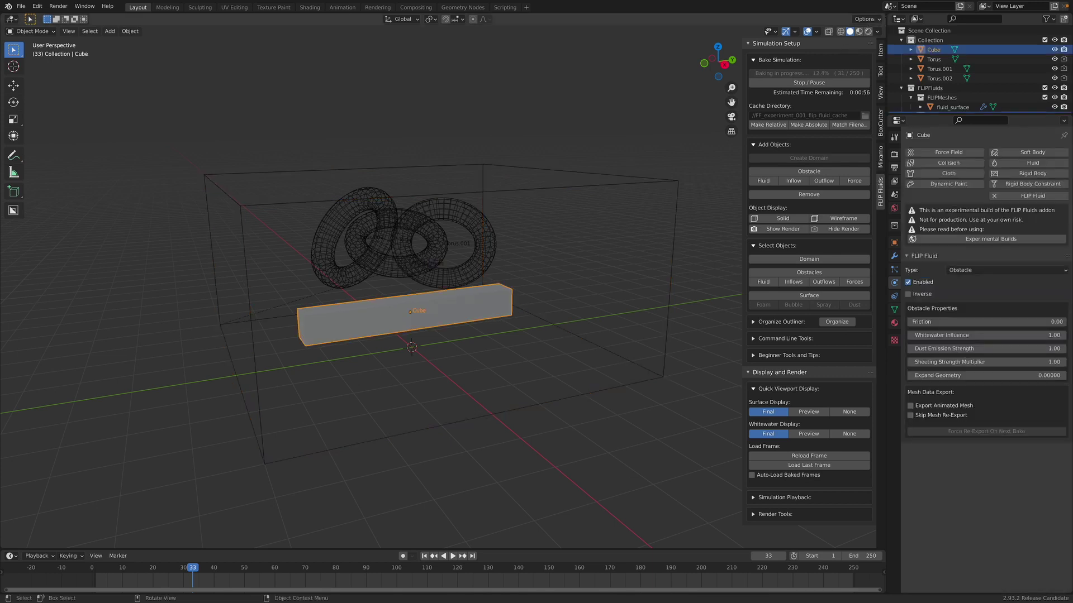
left_click(569, 261)
left_click_drag(96, 568, 138, 573)
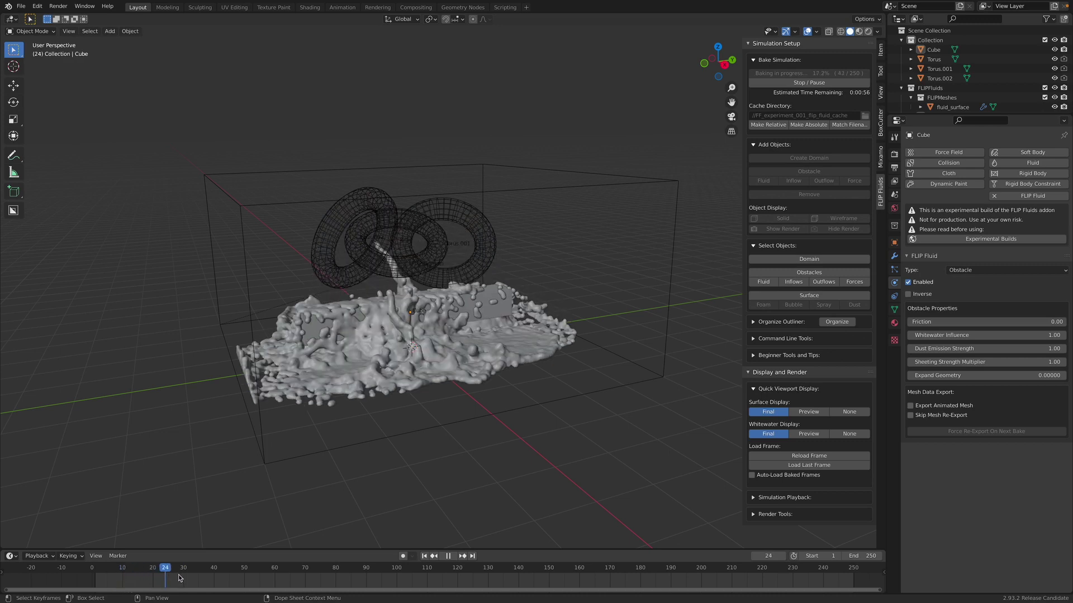
key("space")
left_click_drag(219, 571, 143, 576)
left_click(424, 556)
left_click(453, 556)
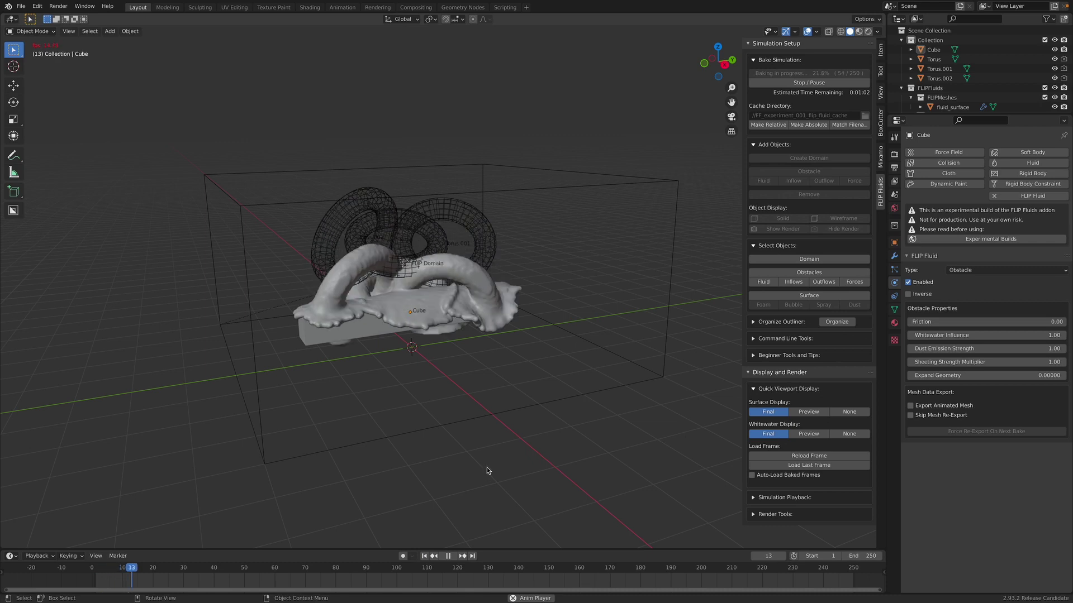
middle_click_drag(475, 431, 488, 464)
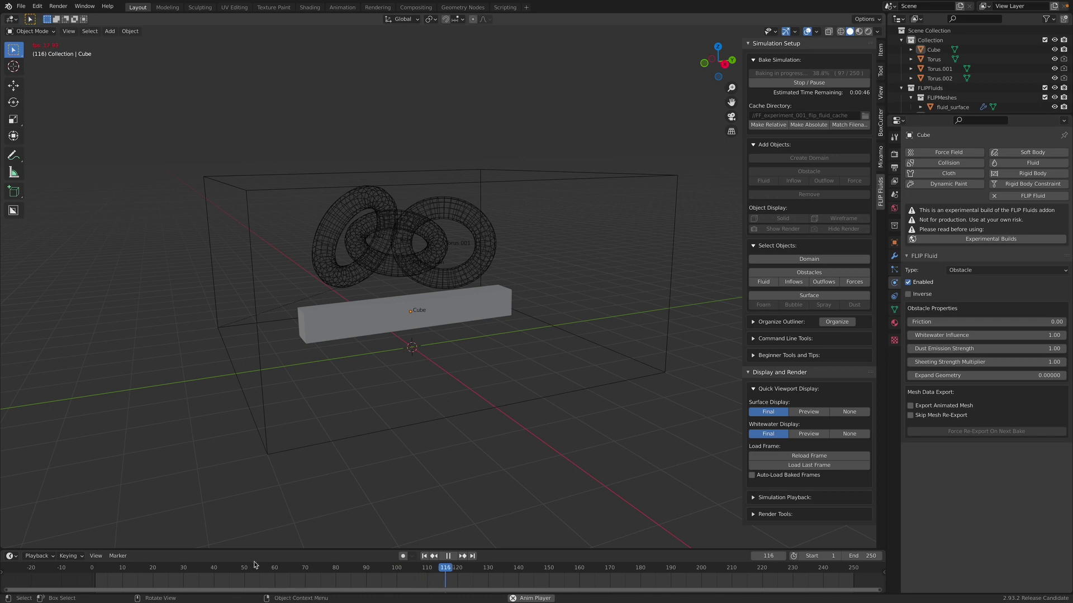
left_click(96, 571)
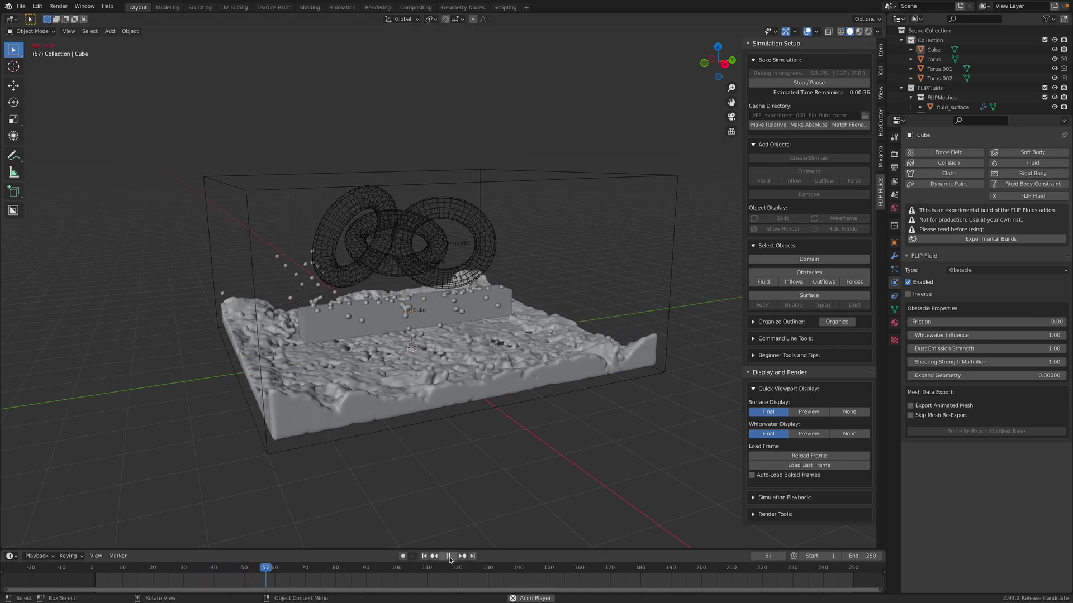
left_click(450, 556)
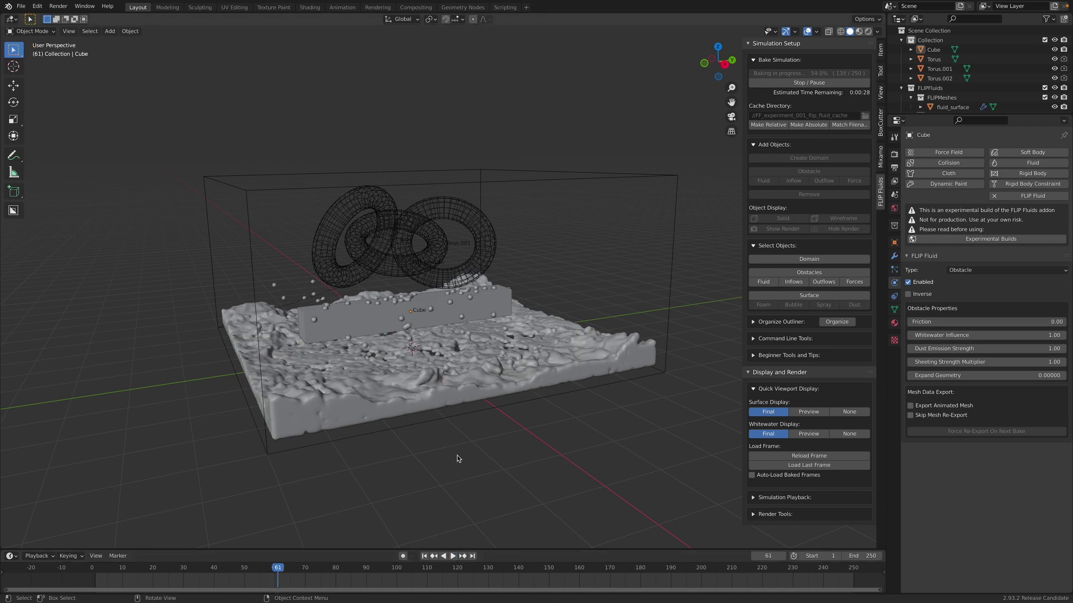
Replay the early splash frames of the higher-resolution simulation and save the file
middle_click_drag(486, 421, 435, 416)
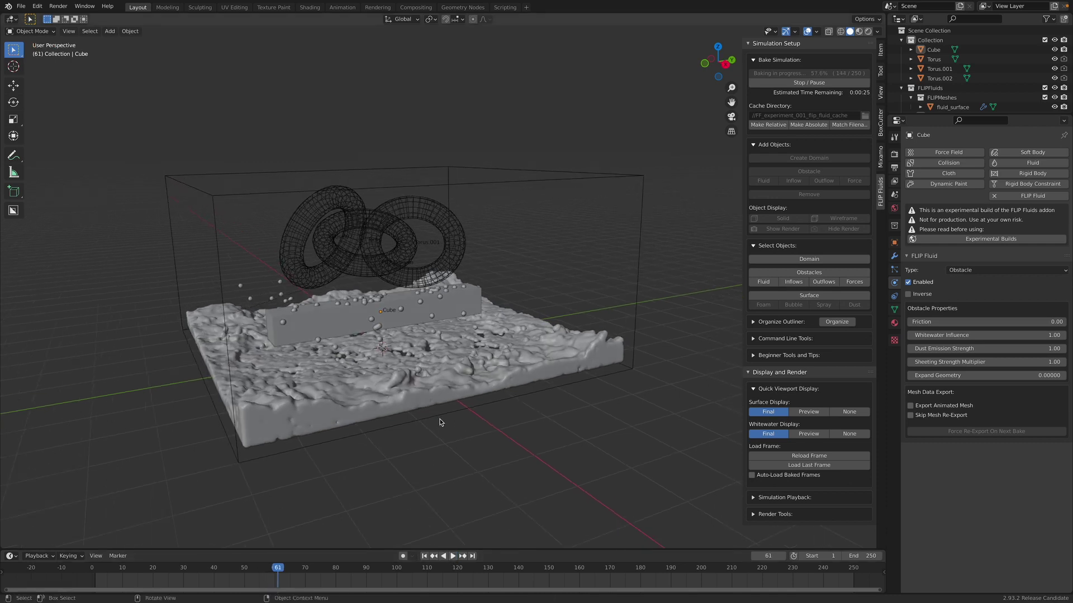
key("space")
left_click(108, 568)
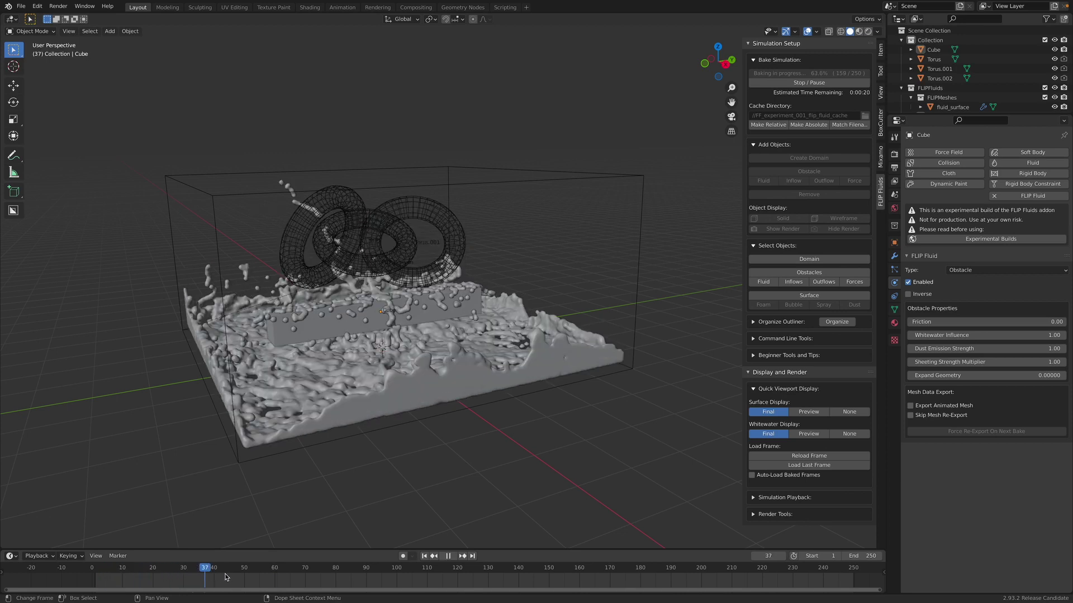
key("space")
middle_click_drag(443, 431, 364, 509)
key("ctrl+s")
Replay the opening frames of the simulation, return the timeline to frame 1 and save the file
left_click_drag(197, 569, 119, 569)
middle_click_drag(322, 468, 299, 463)
left_click(425, 557)
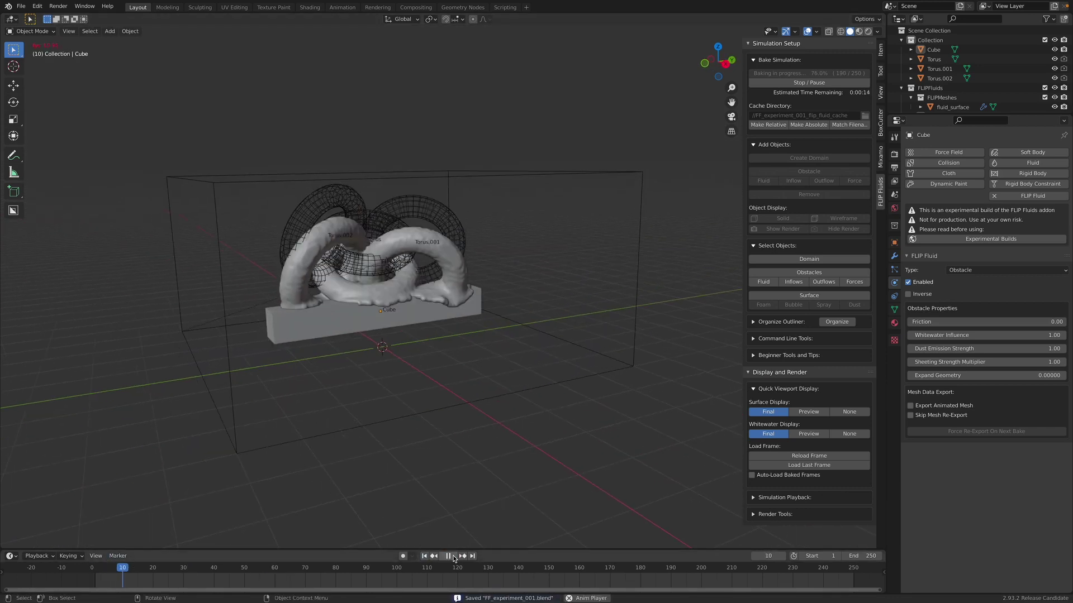
left_click(449, 556)
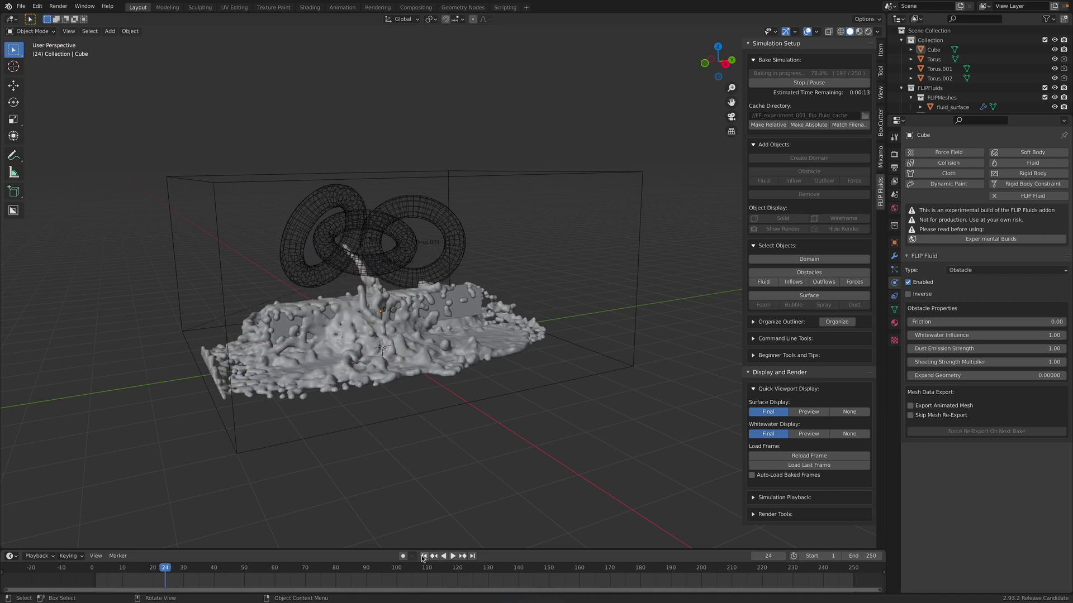
left_click(424, 556)
key("ctrl+s")
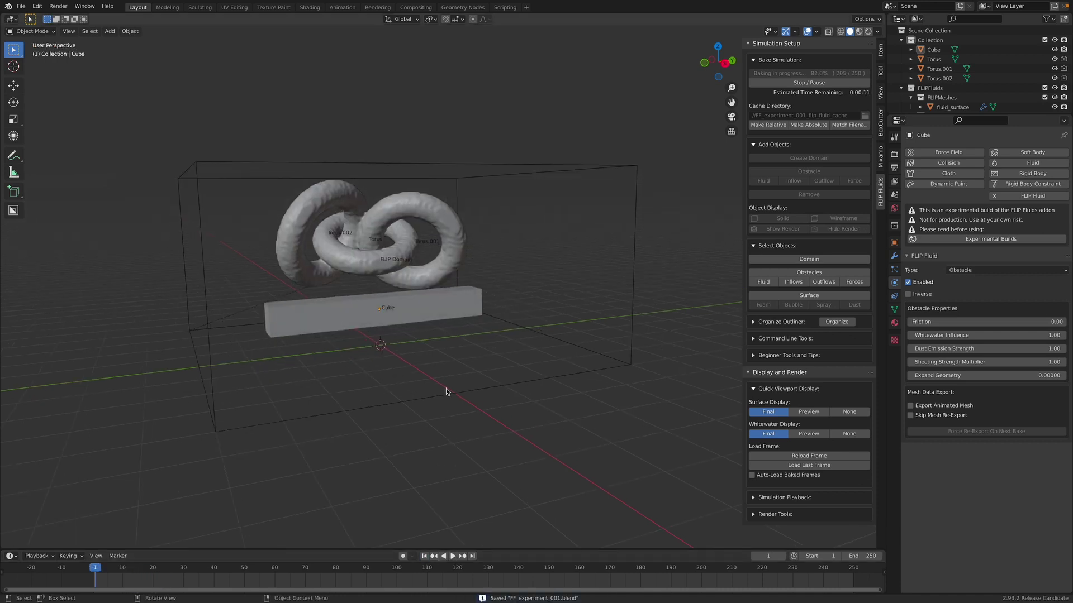
Add an ico sphere, scale it down and place it beside the tori in an upper corner of the domain
key("shift+a")
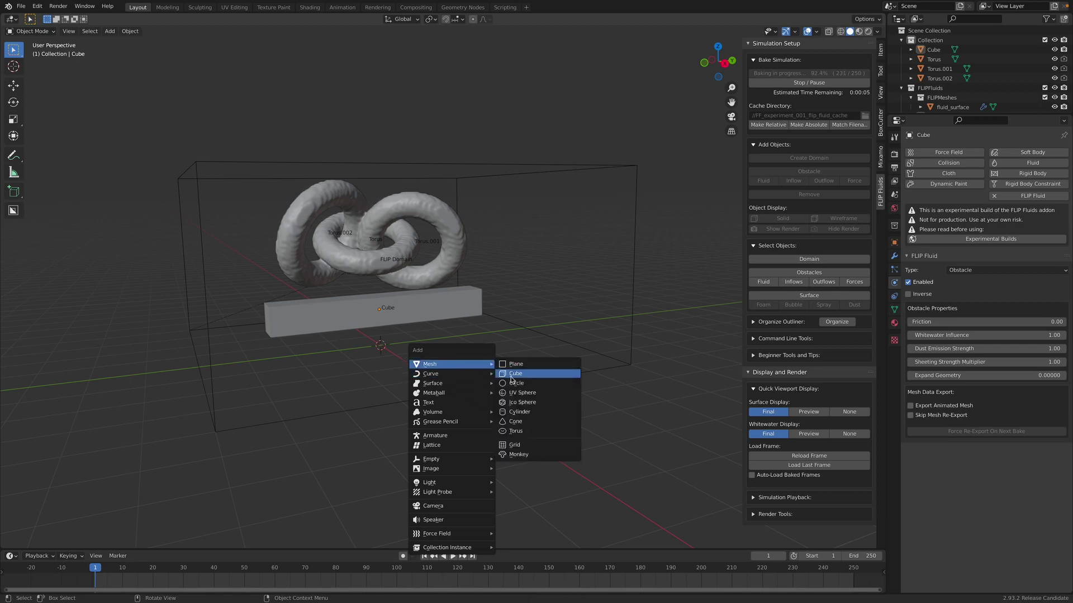
left_click(524, 404)
key("g")
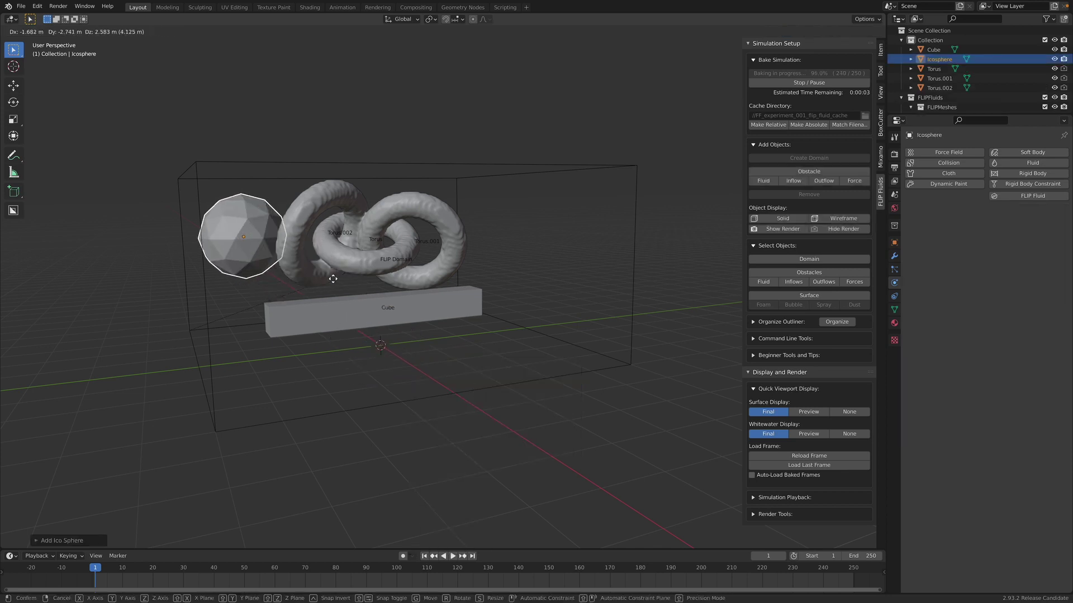
left_click(287, 238)
key("s")
left_click(344, 288)
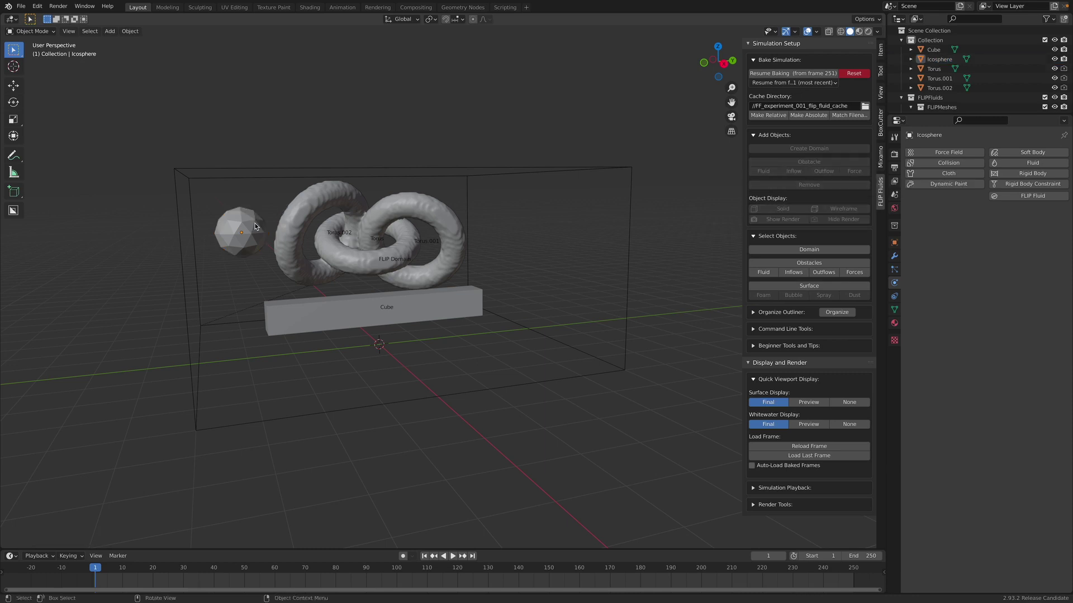
key("g")
left_click(630, 219)
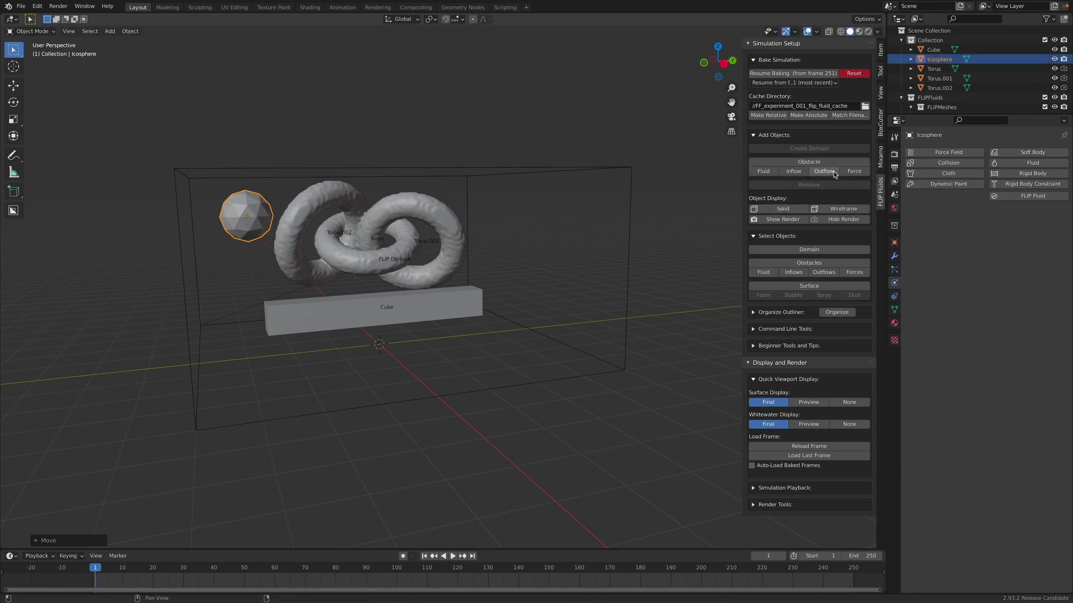
Make the ico sphere a FLIP Fluids force field using the Point Force mode
left_click(850, 172)
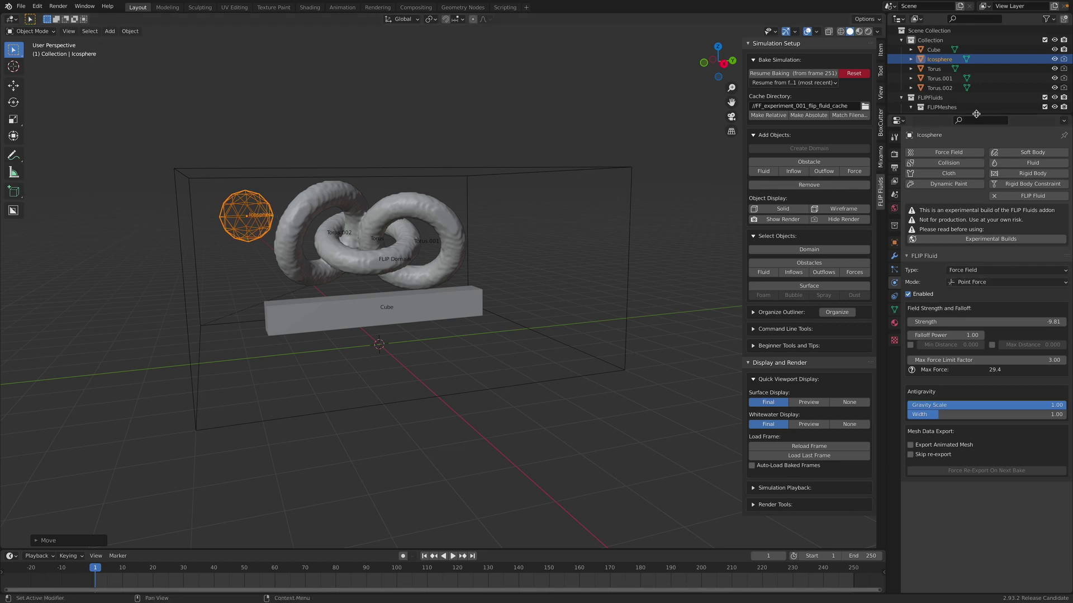
left_click_drag(975, 113, 975, 84)
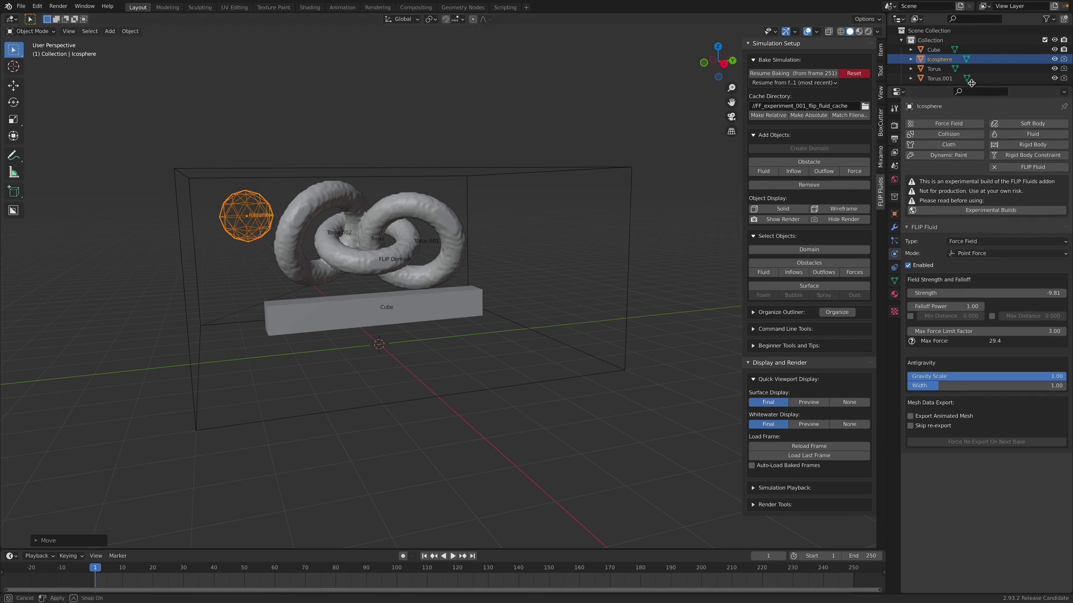
left_click(983, 253)
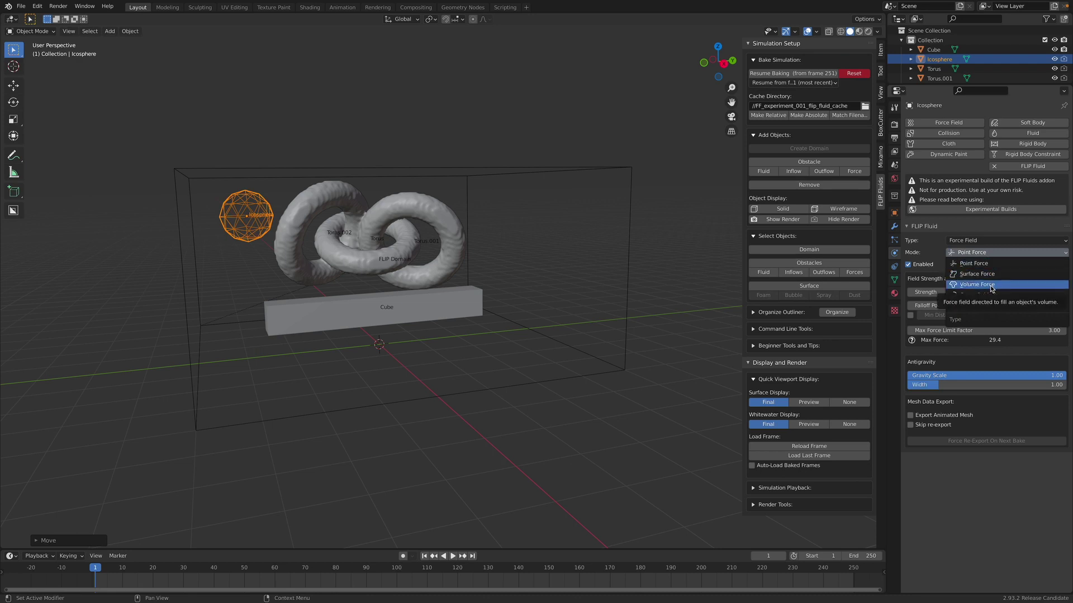
left_click(975, 263)
left_click(978, 253)
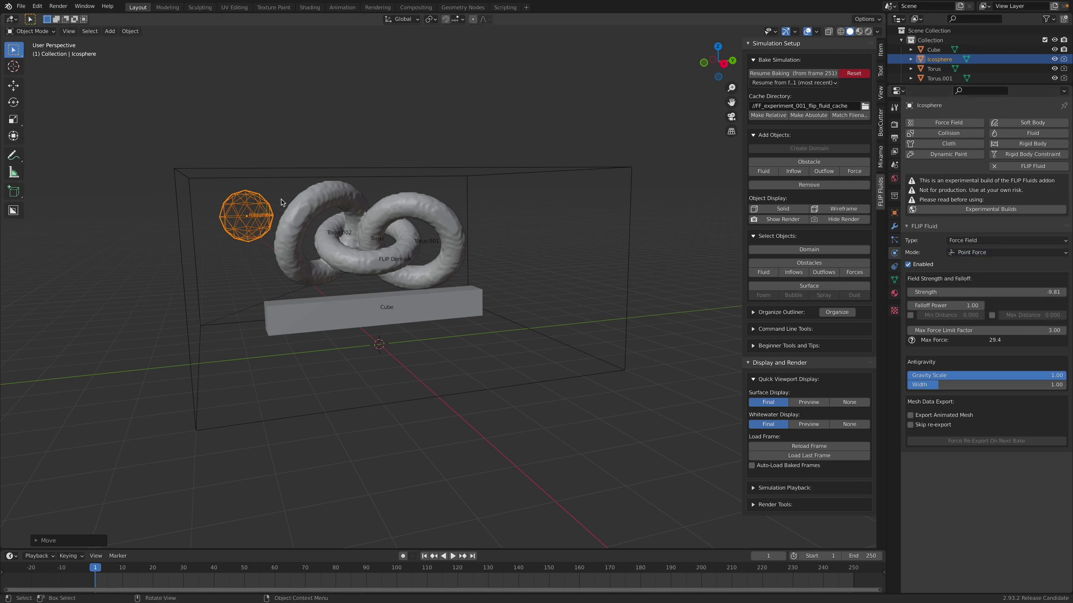
middle_click_drag(288, 228, 282, 228)
left_click(478, 222)
key("shift+a")
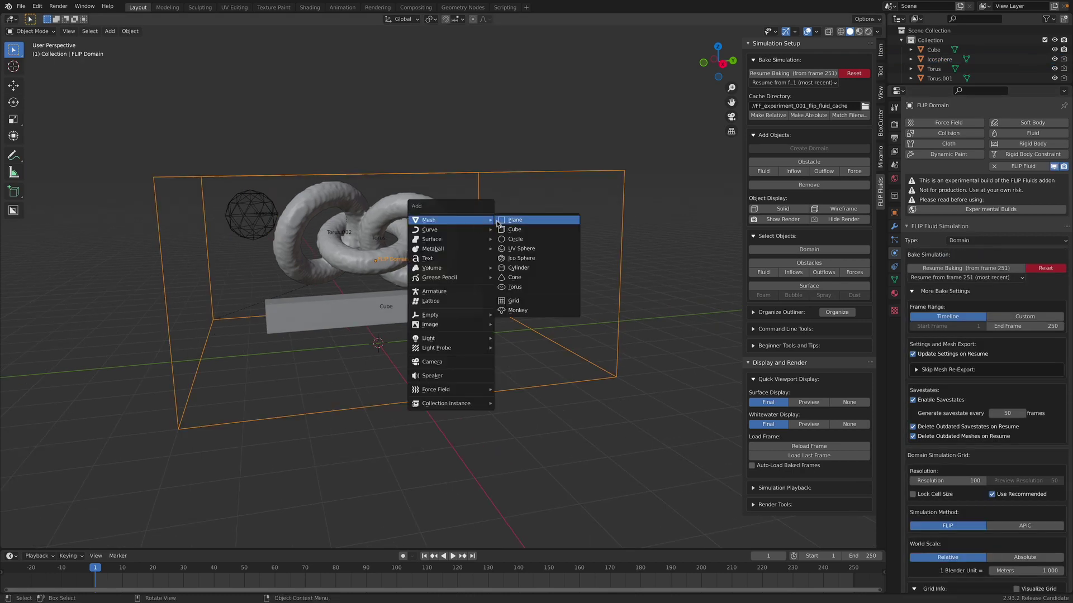
Switch the first ico sphere's force field to Surface Force mode
left_click(240, 205)
left_click(249, 210)
left_click(981, 253)
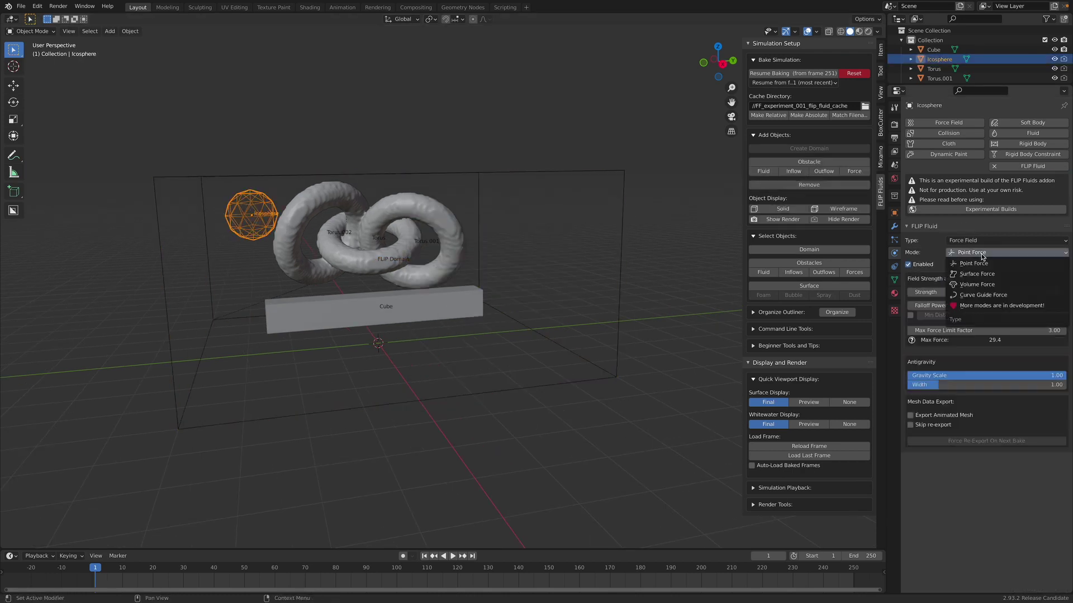
left_click(978, 274)
key("alt+a")
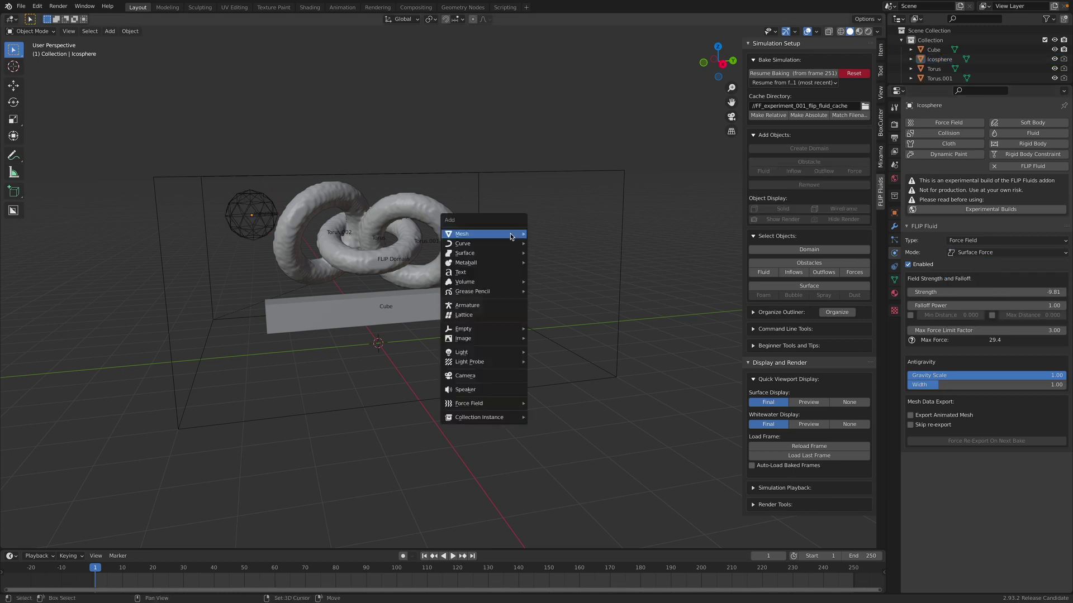
key("shift+a")
mouse_move(464, 234)
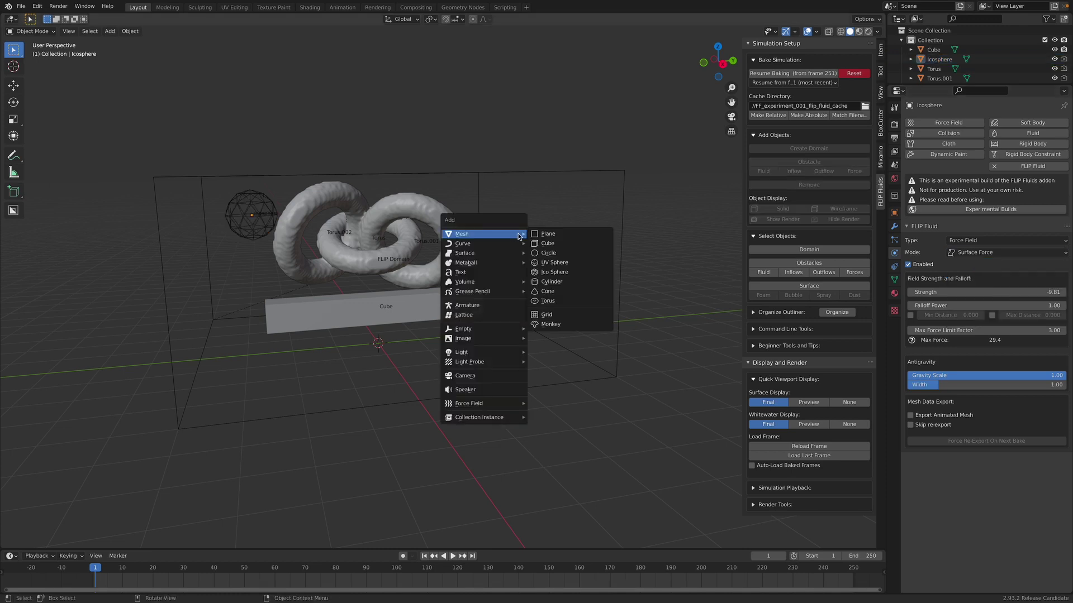
left_click(548, 282)
key("g")
left_click(559, 213)
key("x")
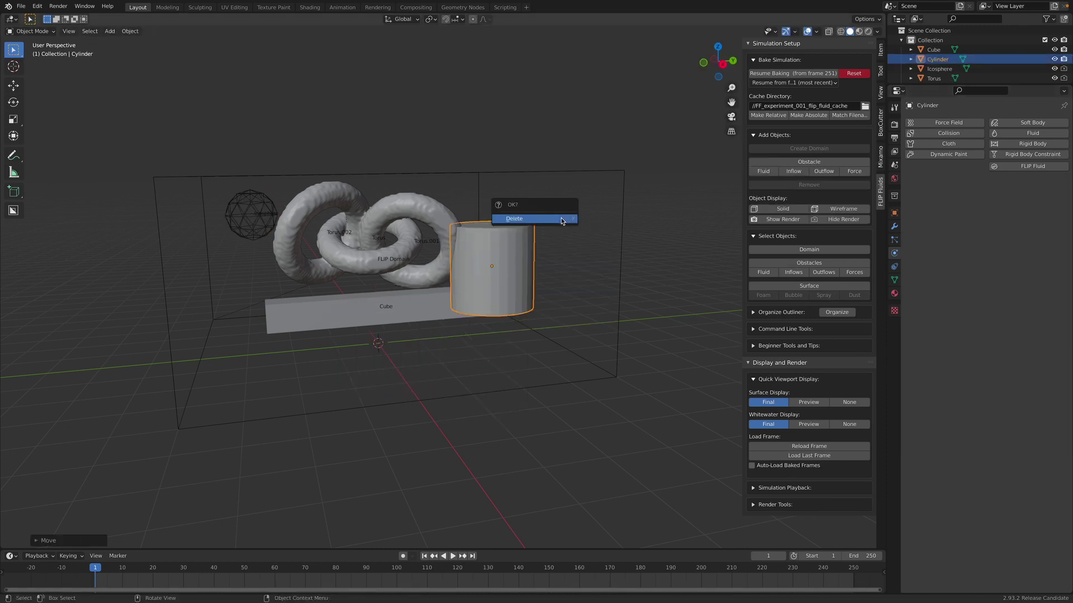
left_click(562, 220)
Add a second ico sphere, scale it down and place it beside the tori, opposite the first sphere inside the domain
key("shift+a")
mouse_move(562, 220)
left_click(605, 256)
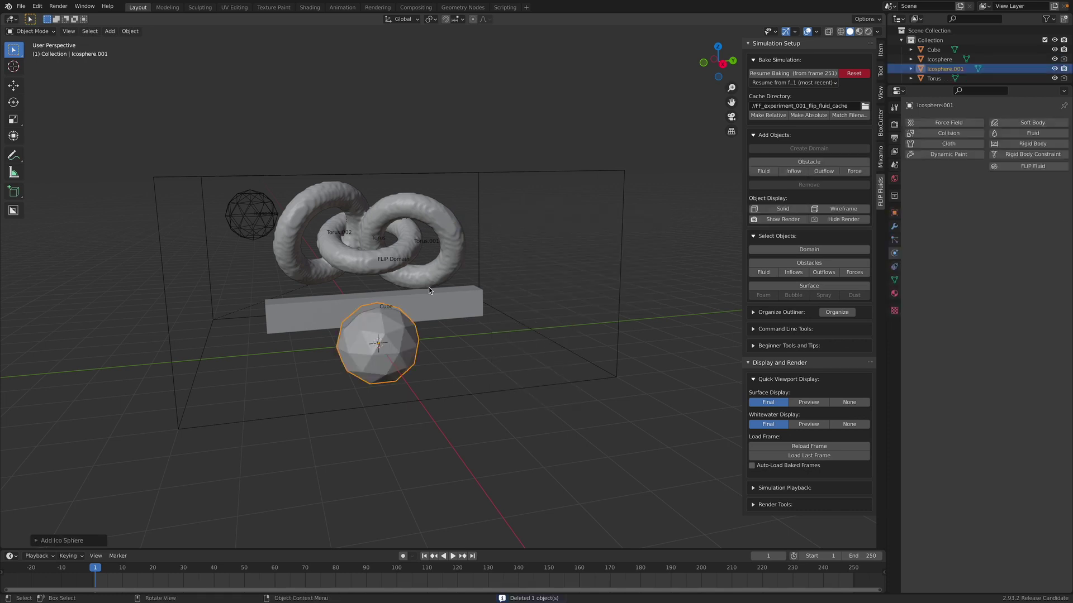
key("g")
left_click(562, 179)
key("s")
left_click(550, 247)
middle_click_drag(550, 248, 603, 275)
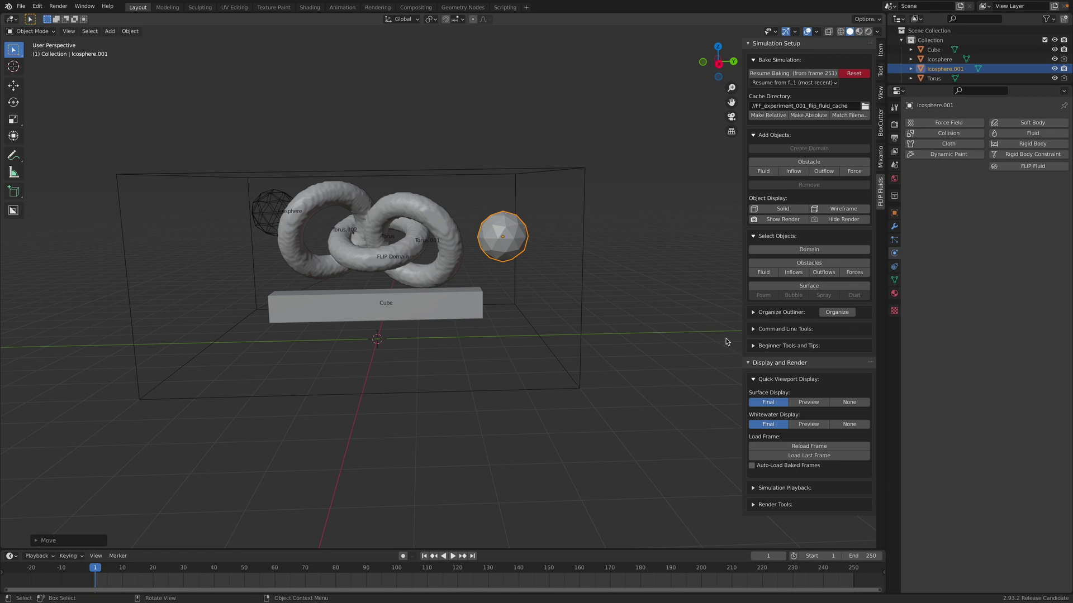
Make the second ico sphere a FLIP Fluids force field using the Volume Force mode
left_click(849, 172)
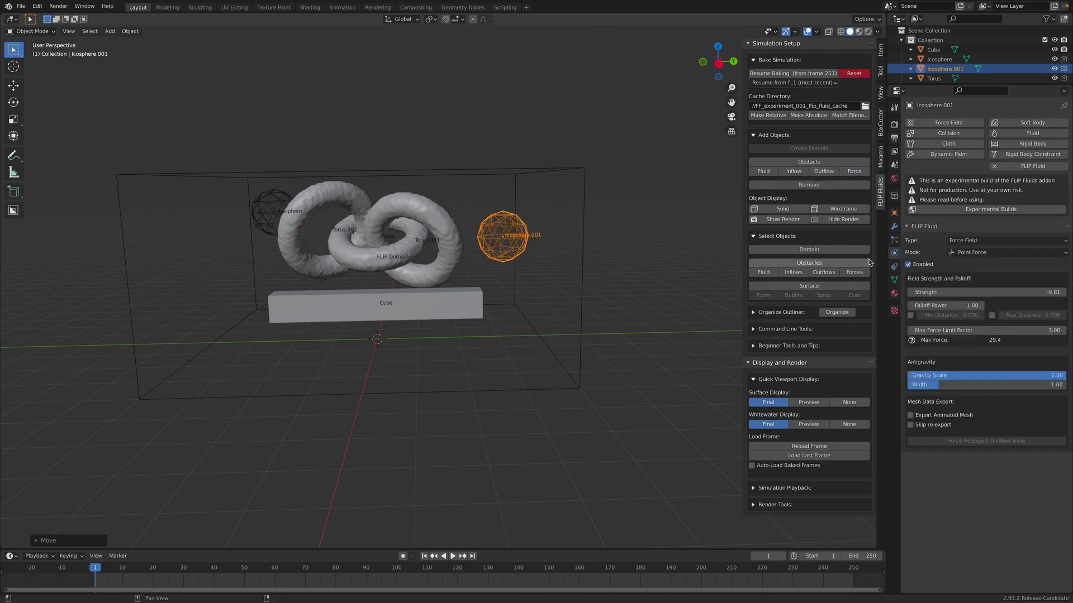
left_click(979, 253)
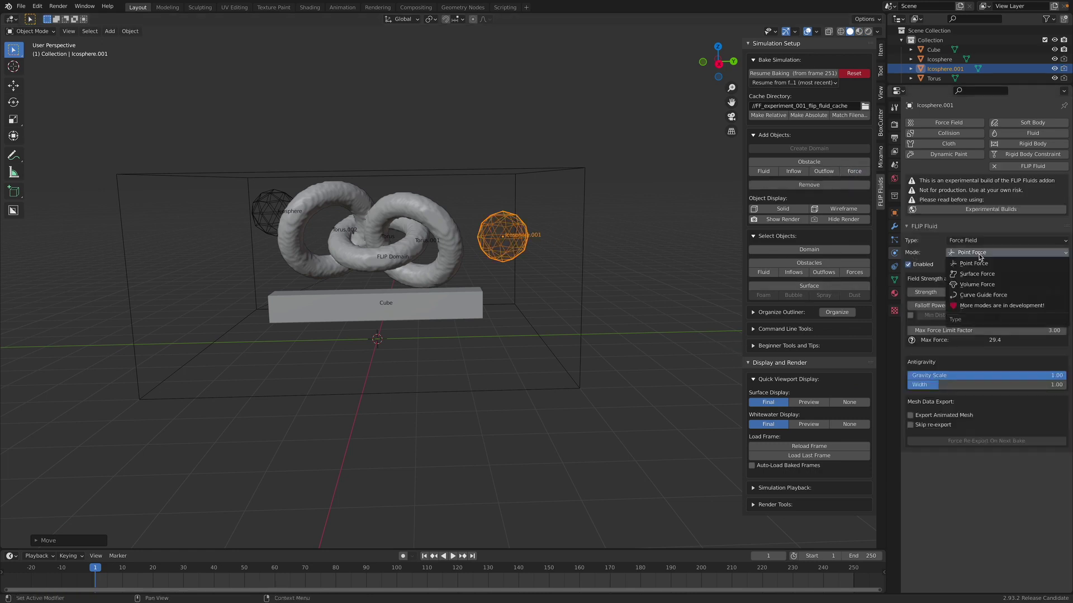
left_click(981, 285)
Adjust the position of the Volume Force sphere beside the tori and save the file
middle_click_drag(536, 291, 538, 325)
key("g")
left_click(531, 291)
scroll(538, 325, "up", 1)
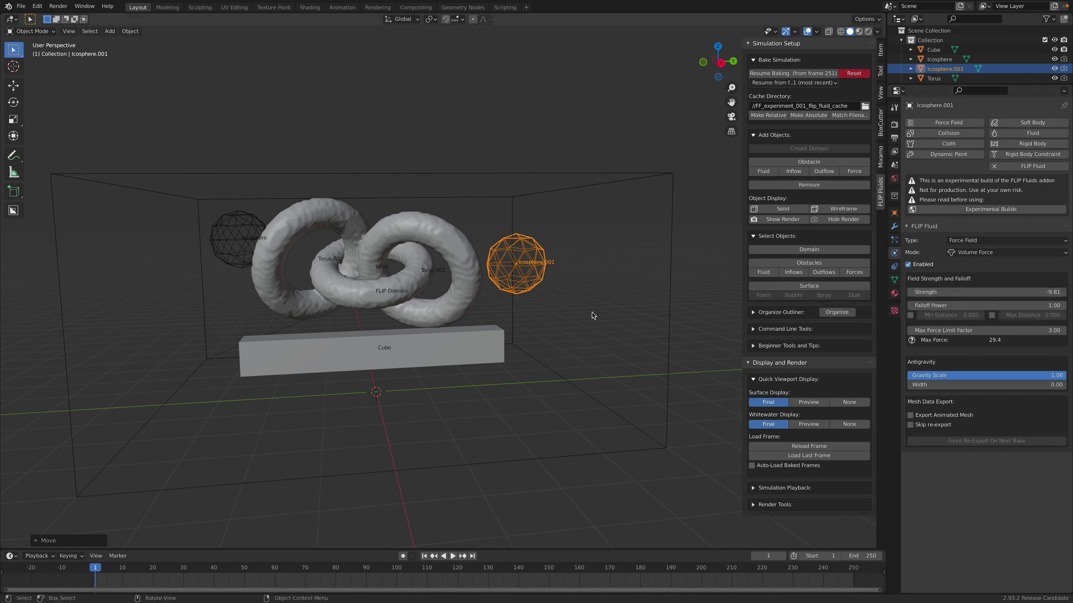
middle_click_drag(565, 310, 581, 319)
key("ctrl+s")
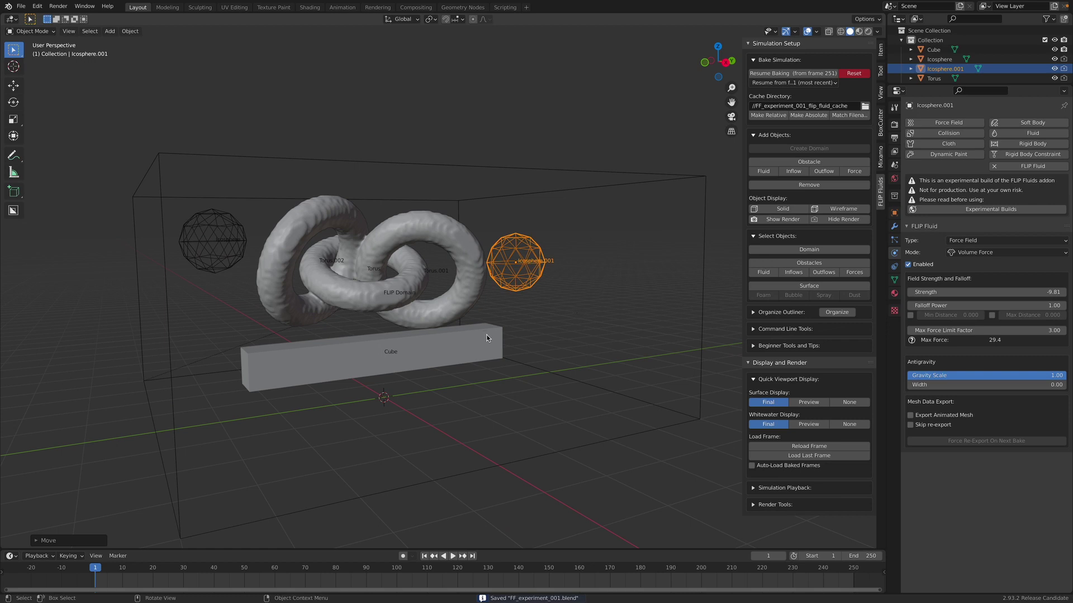
Reset the FLIP domain's previous bake and bake the simulation with the two force field spheres
left_click(632, 175)
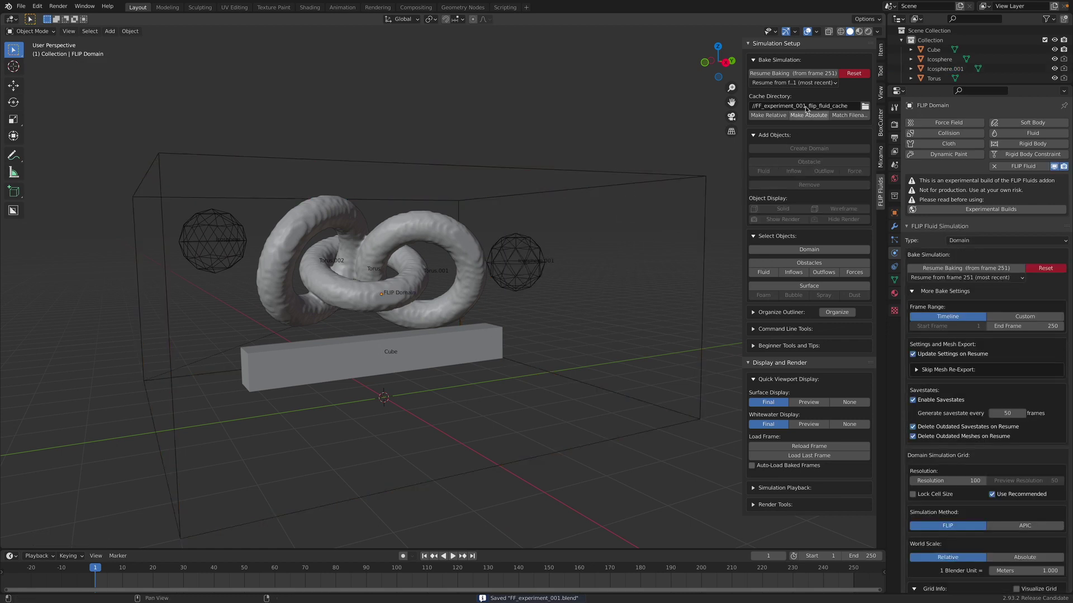
left_click(861, 75)
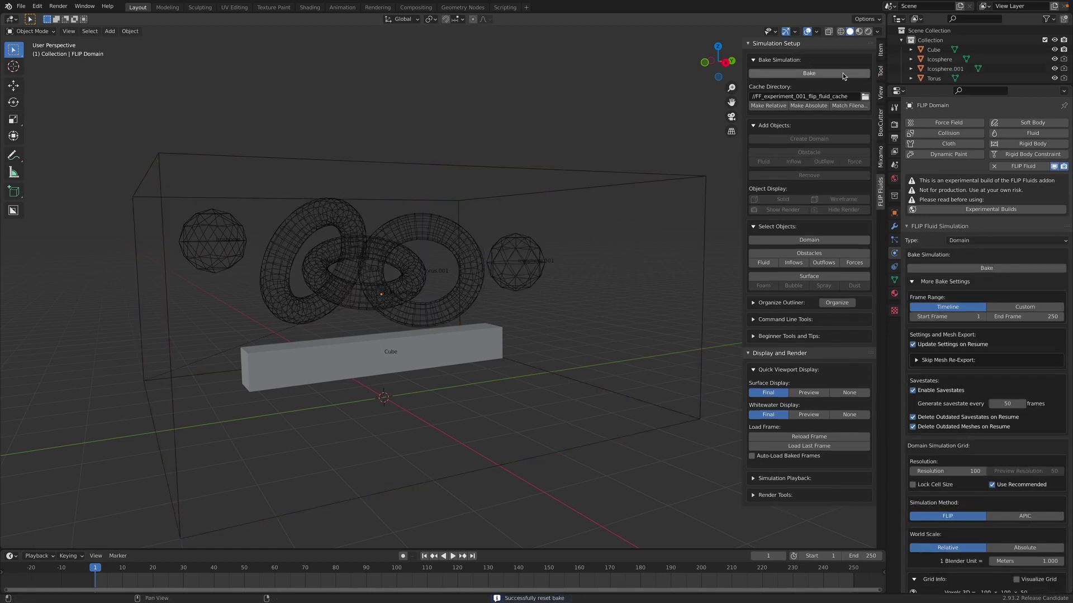
left_click(836, 75)
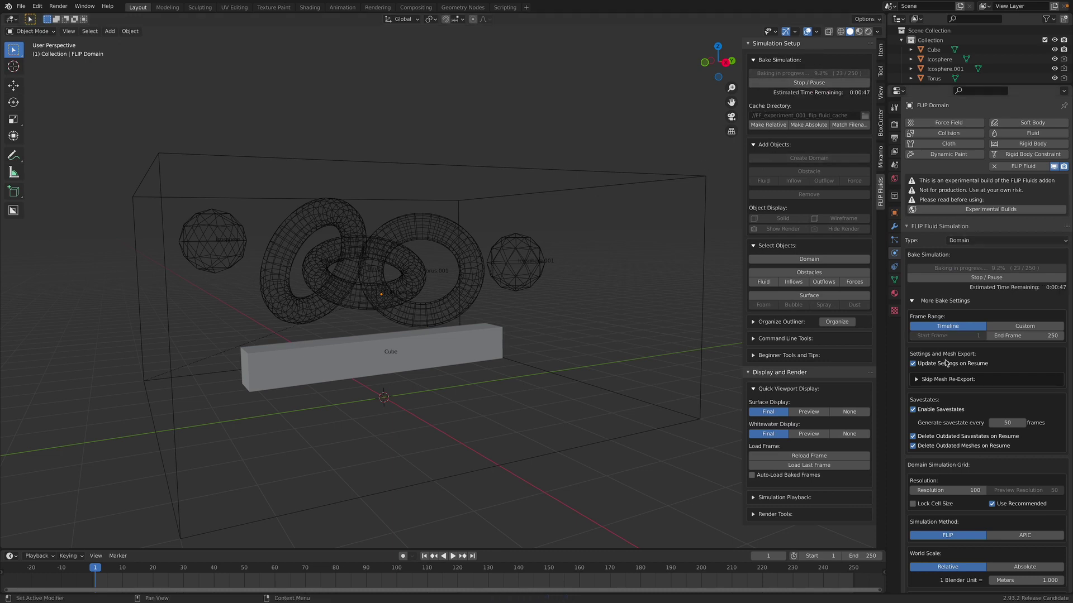
scroll(936, 324, "down", 2)
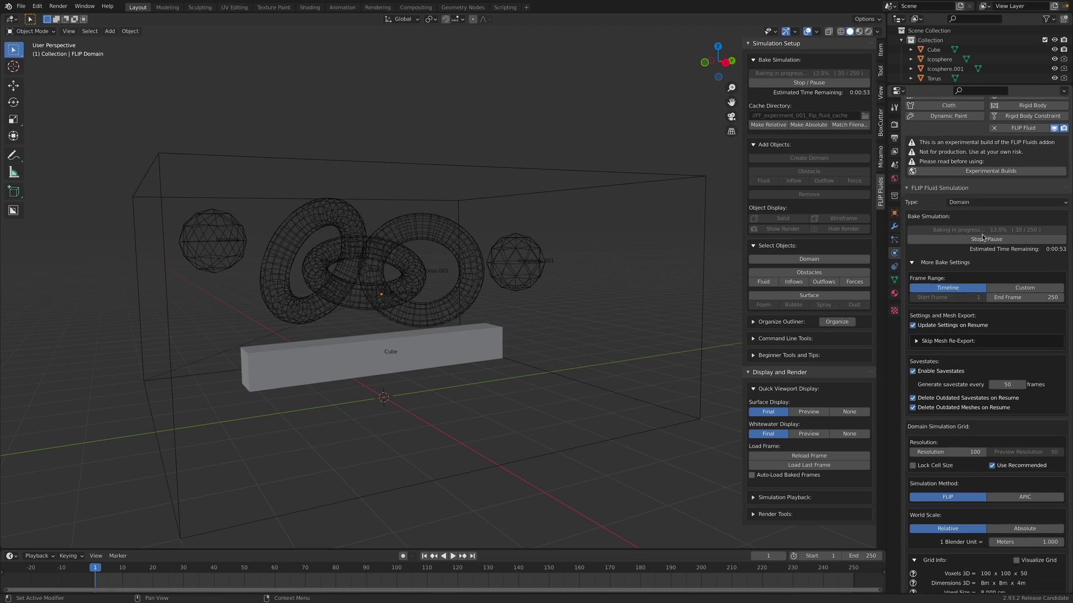
Play and scrub the first baked frames to examine how the force fields affect the fluid
middle_click_drag(527, 376, 524, 378)
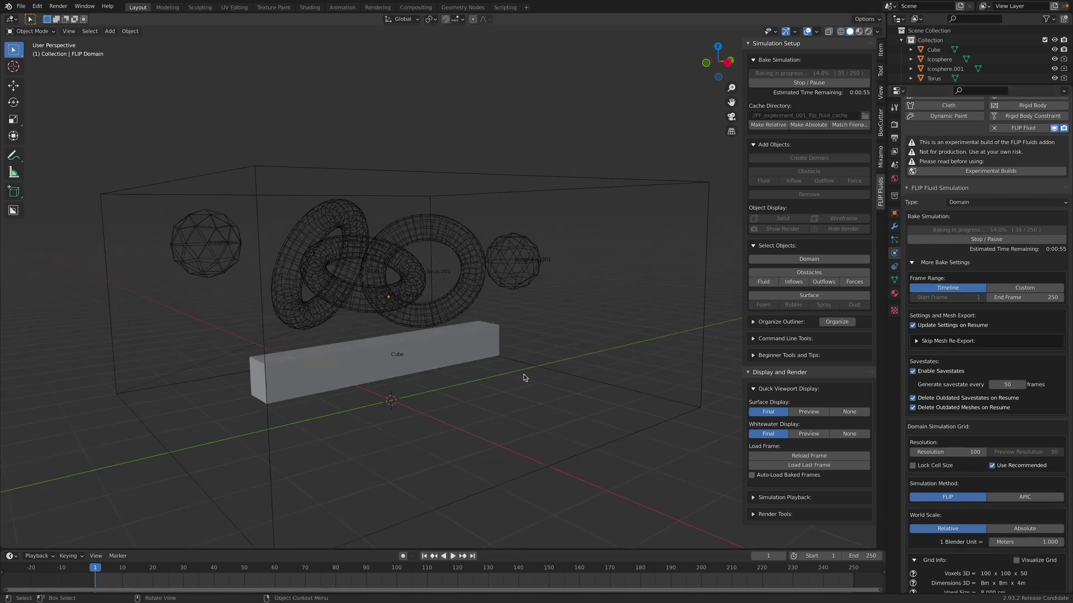
left_click(497, 347)
key("space")
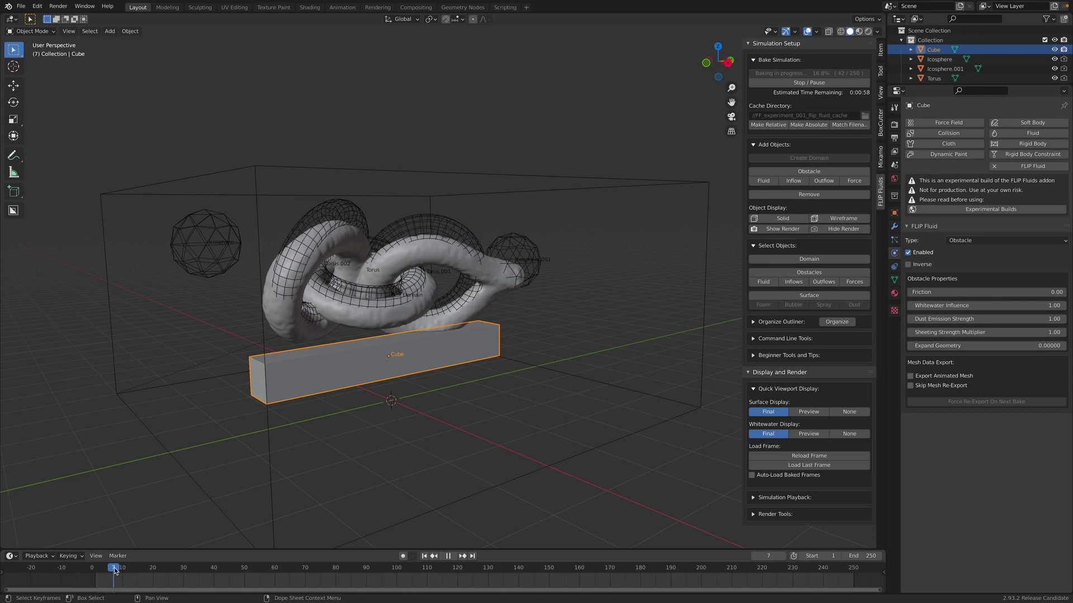
mouse_move(115, 570)
left_mouse_down()
mouse_move(131, 568)
mouse_move(103, 566)
left_mouse_up()
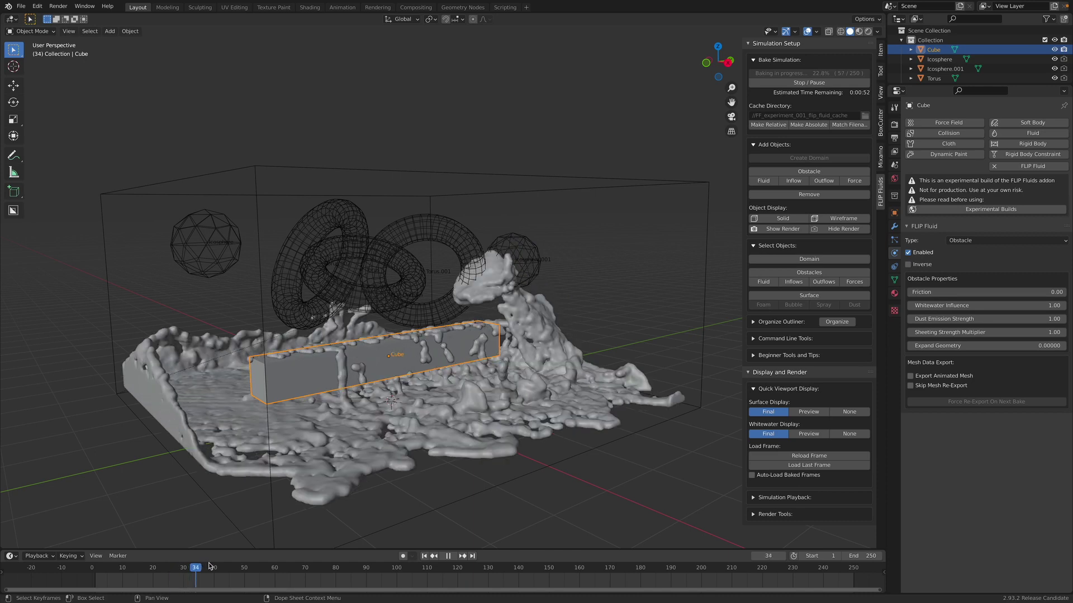
key("space")
Select the Volume Force sphere and continue playback past frame 42 to examine the fluid gathering around it
middle_click_drag(458, 302, 506, 293)
left_click(511, 279)
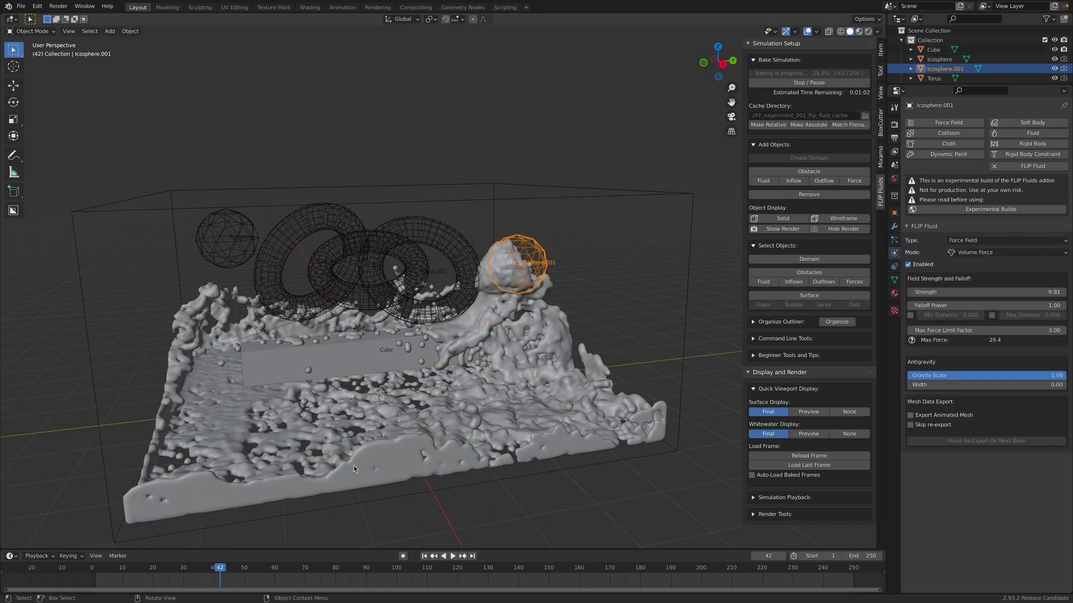
key("space")
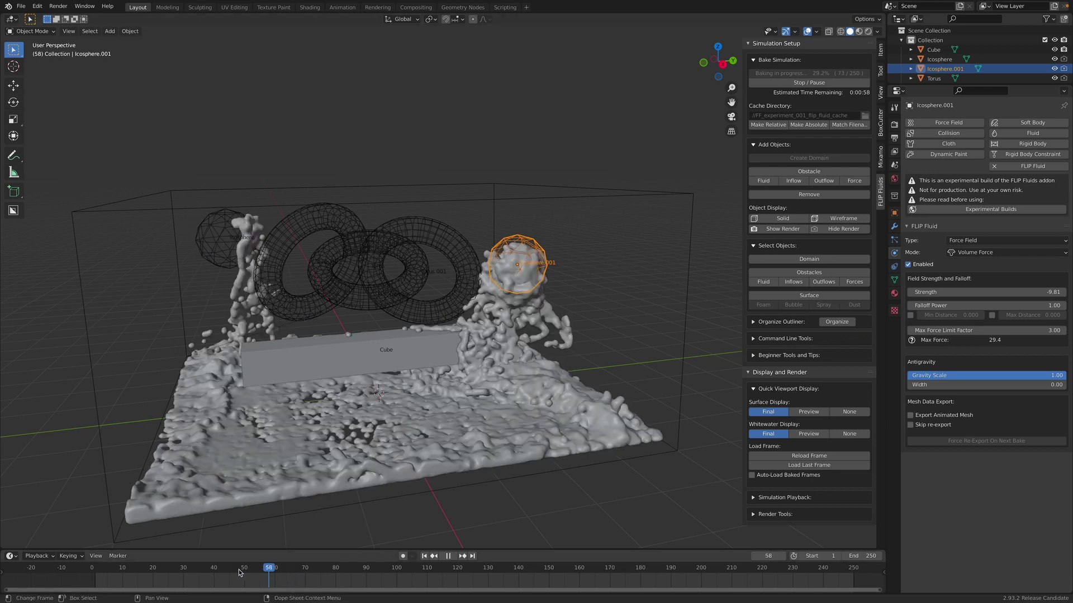
key("space")
Replay the simulation from the start to about frame 142, return to frame 1 and save the file
left_click(425, 556)
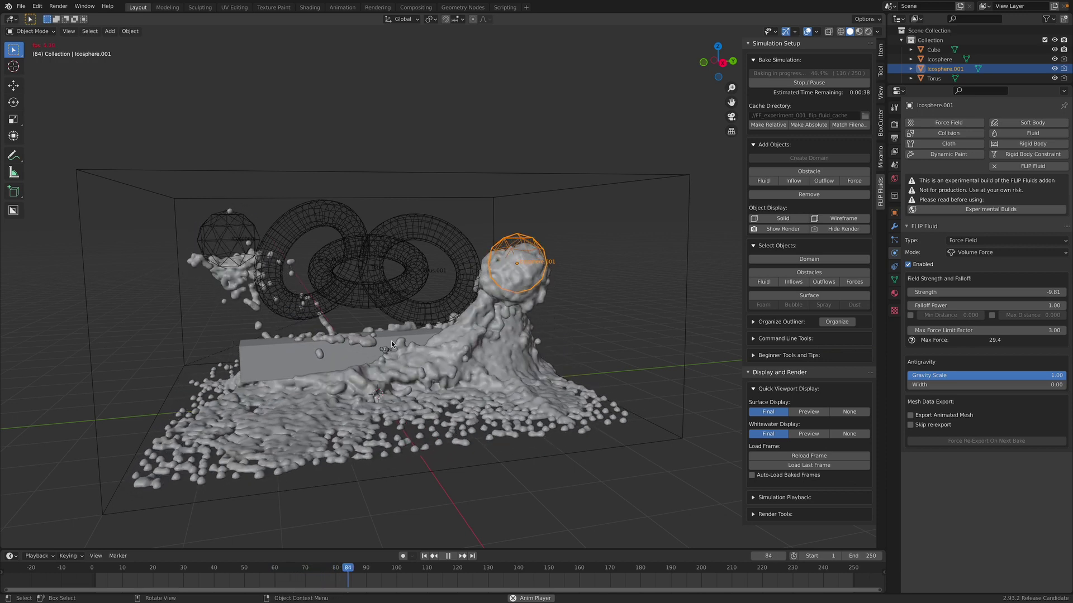
middle_click_drag(406, 341, 437, 401)
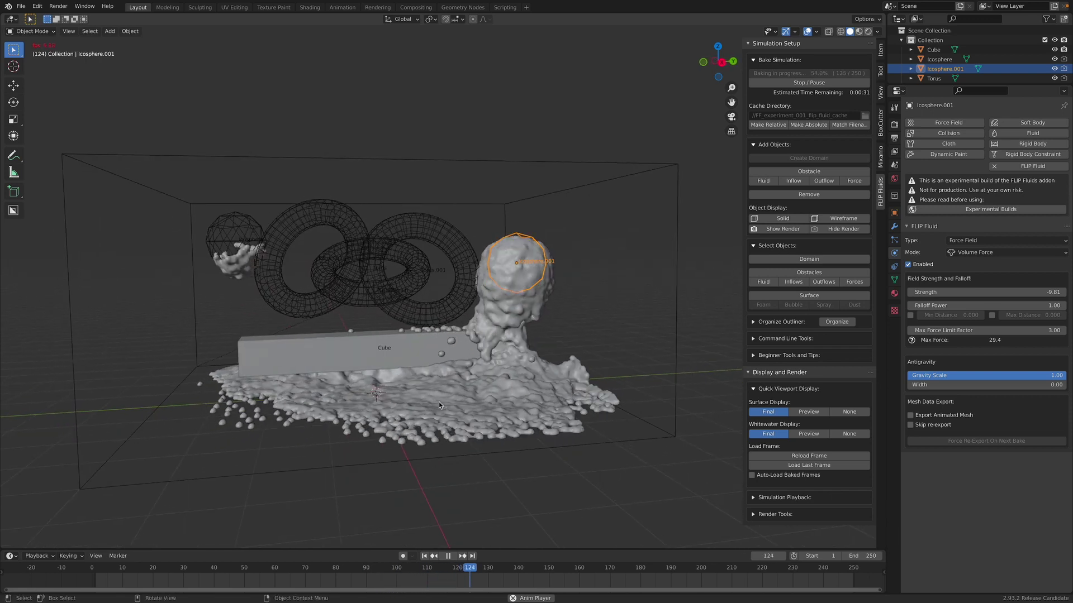
left_click(448, 556)
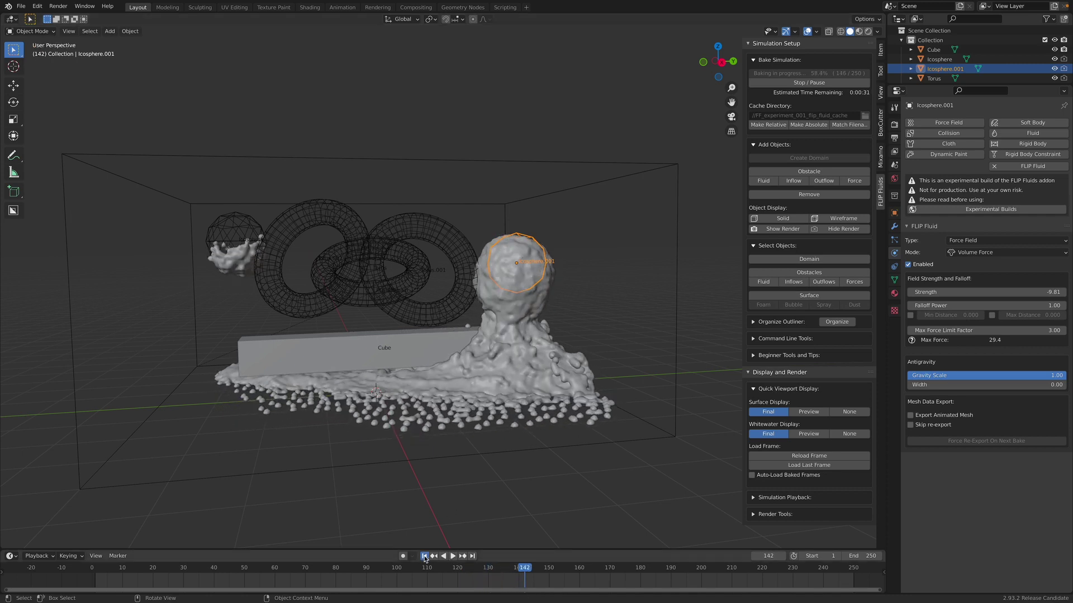
left_click(424, 556)
key("ctrl+s")
Turn on auto keyframing in the right orthographic view, and stop and reset the running bake
middle_click_drag(504, 472, 486, 439)
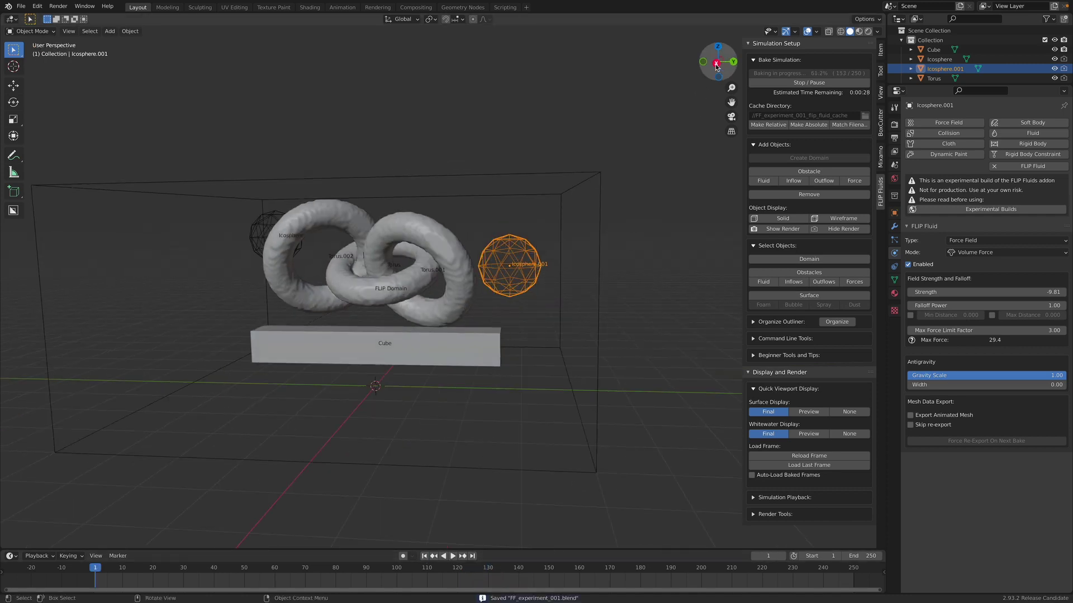
left_click(716, 64)
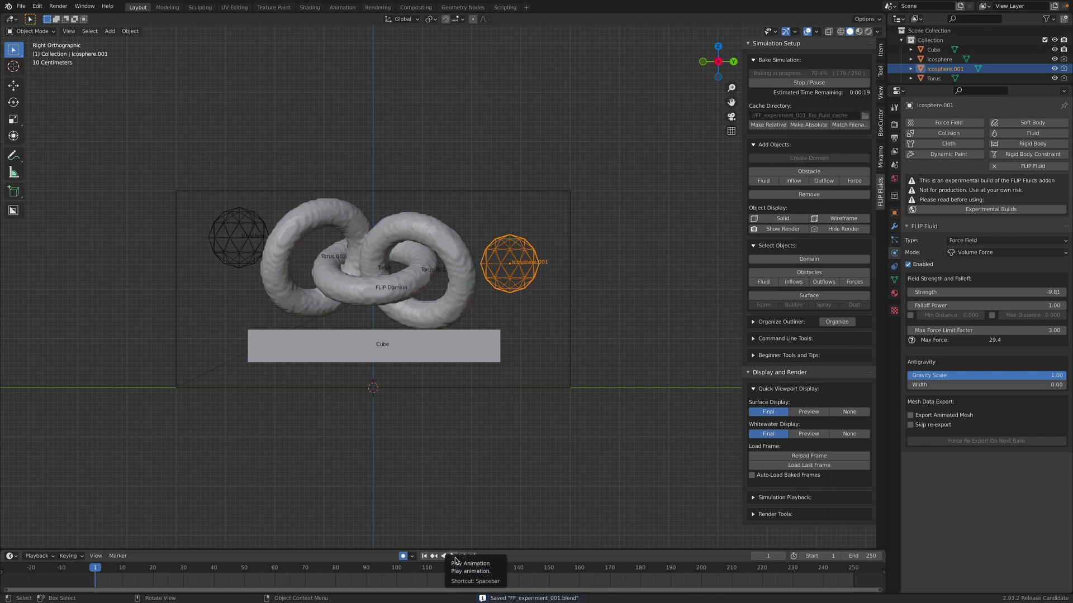
left_click(833, 82)
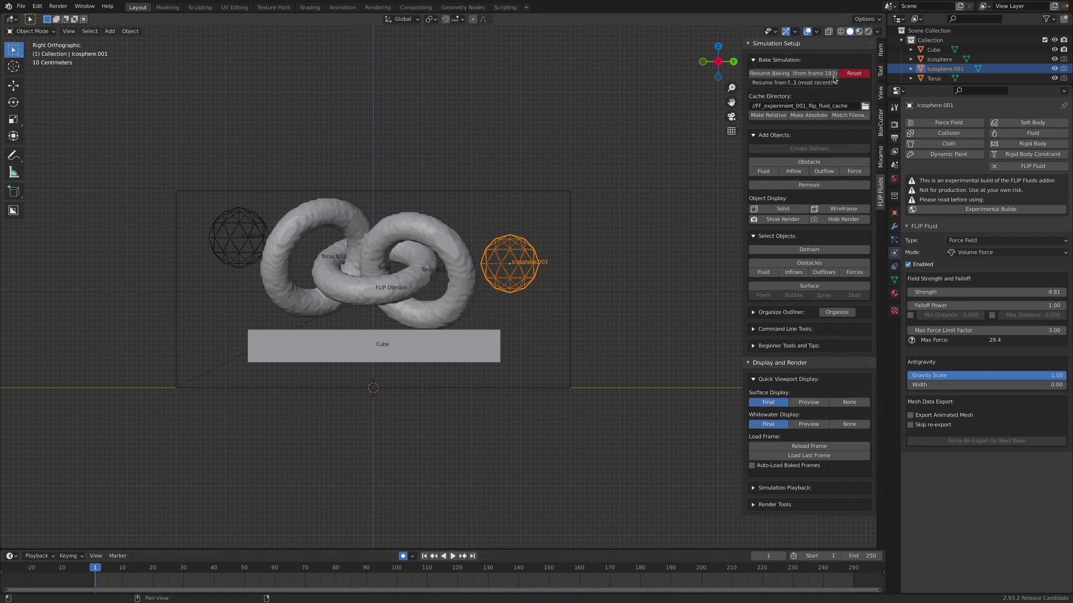
left_click(819, 79)
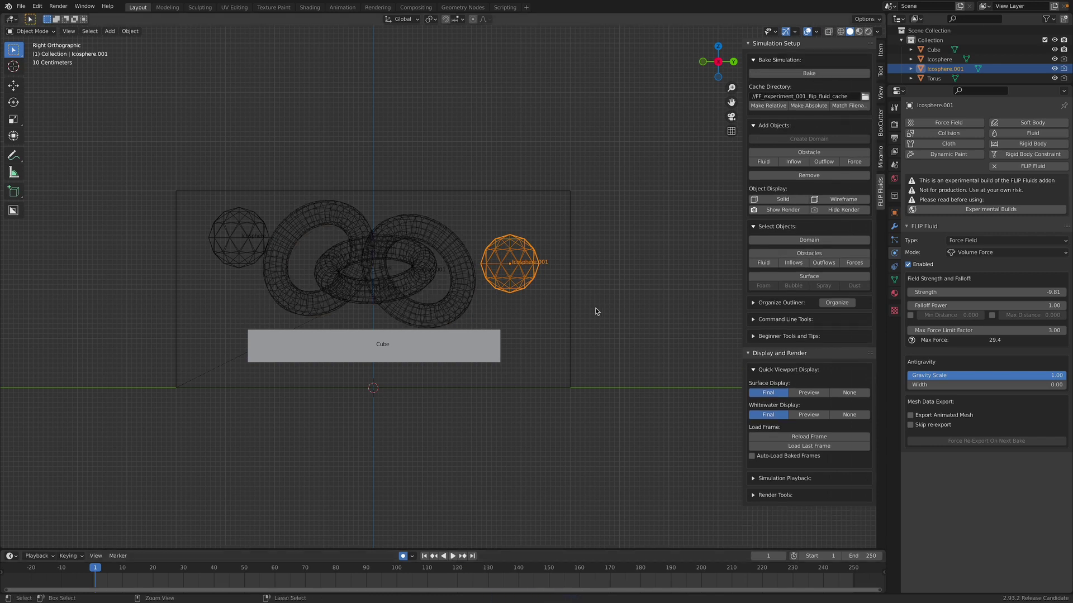
Record keyframes for the Volume Force sphere by moving it around in the top view while the animation plays
left_click(453, 556)
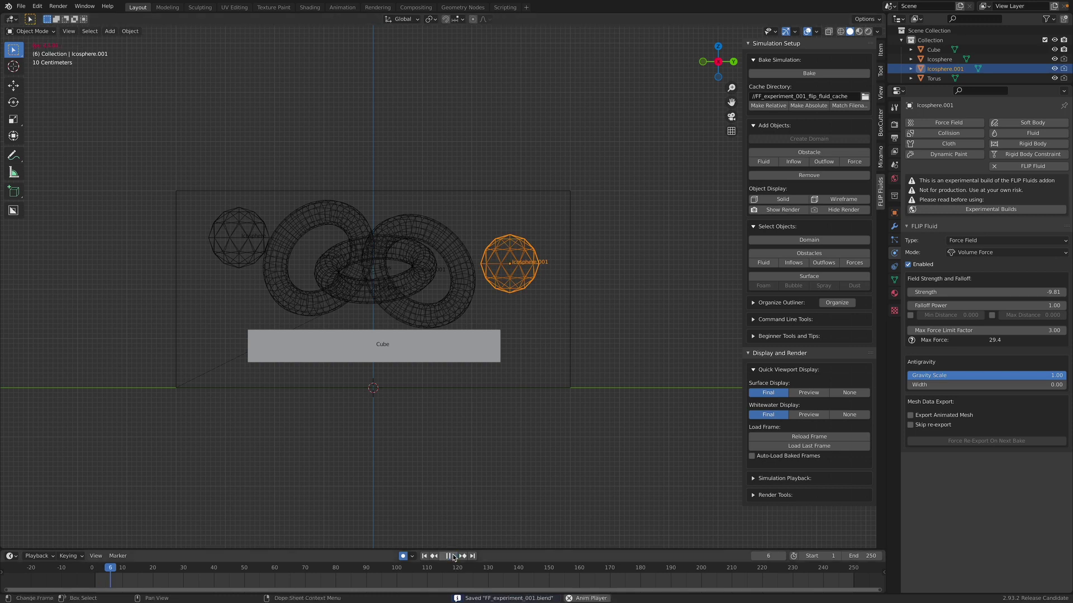
key("Escape")
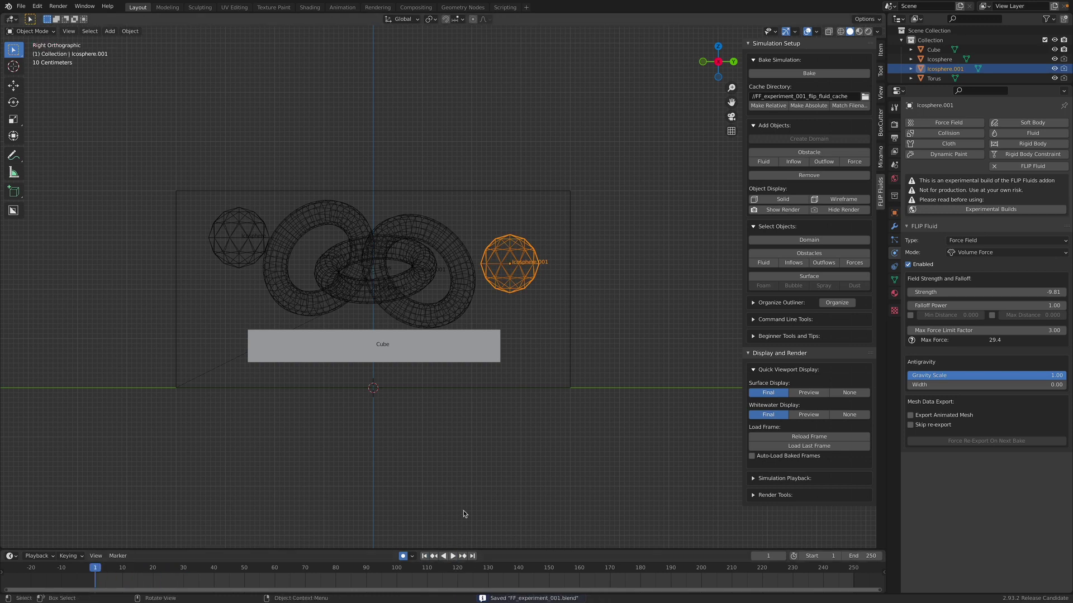
middle_click_drag(483, 416, 505, 394)
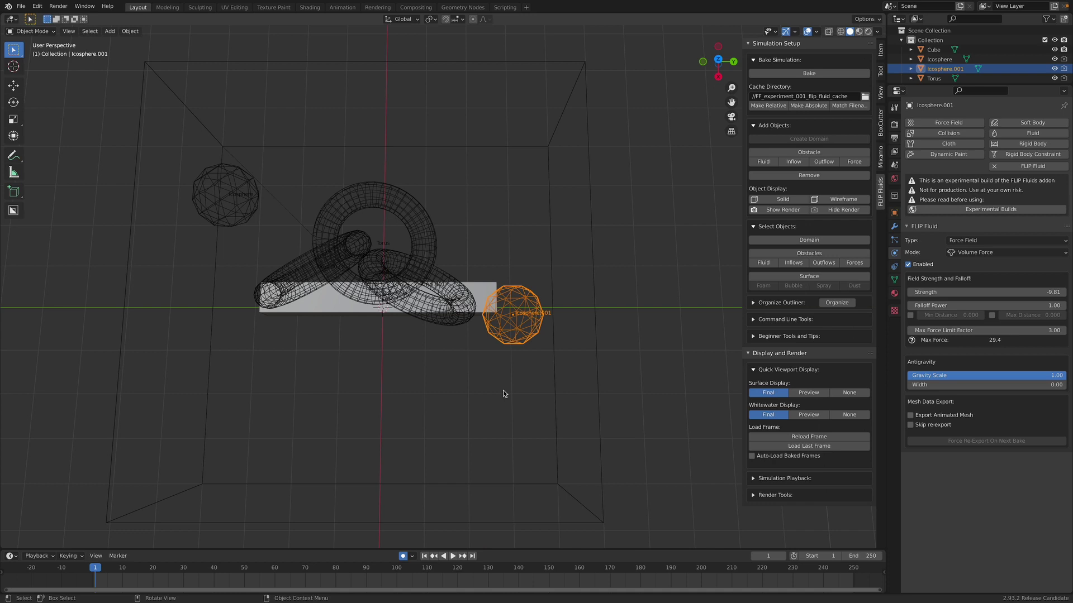
left_click(718, 60)
mouse_move(493, 256)
left_mouse_down()
mouse_move(504, 246)
mouse_move(498, 213)
mouse_move(426, 207)
mouse_move(398, 238)
mouse_move(515, 223)
mouse_move(581, 293)
mouse_move(521, 468)
mouse_move(580, 451)
mouse_move(562, 230)
left_mouse_up()
left_click(453, 556)
middle_click_drag(546, 439, 475, 357)
Play back the sphere's recorded motion from the start and return to frame 1
left_click(424, 556)
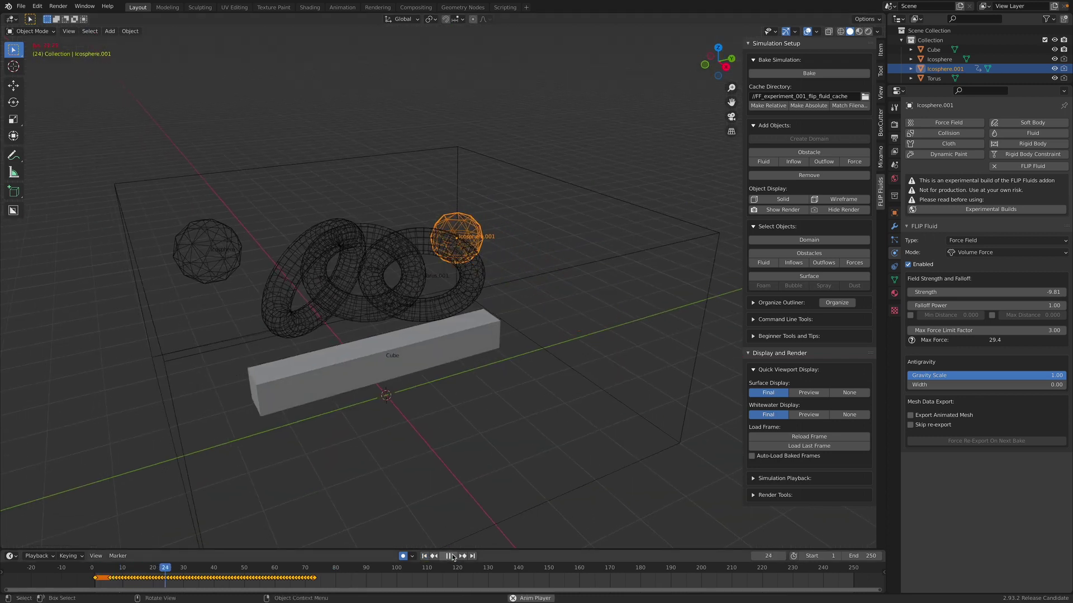
left_click(452, 557)
left_click(423, 556)
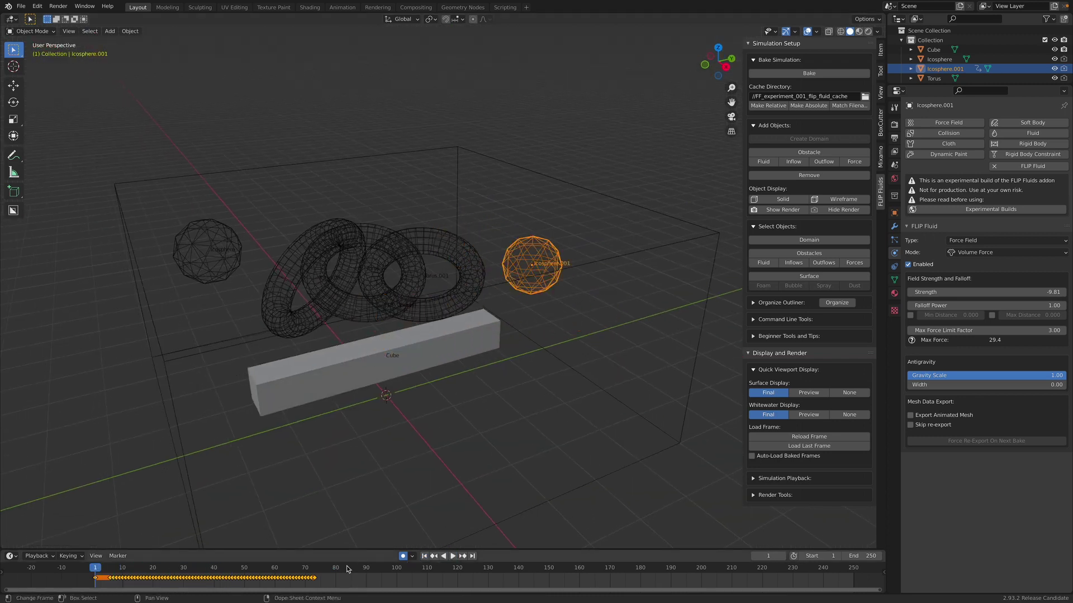
Shift all of the sphere's keyframes so its motion starts at about frame 34, and save the file
key("a")
key("g")
left_click(453, 566)
key("ctrl+s")
Select the FLIP domain and bake the simulation with the animated Volume Force sphere
middle_click_drag(515, 358, 491, 348)
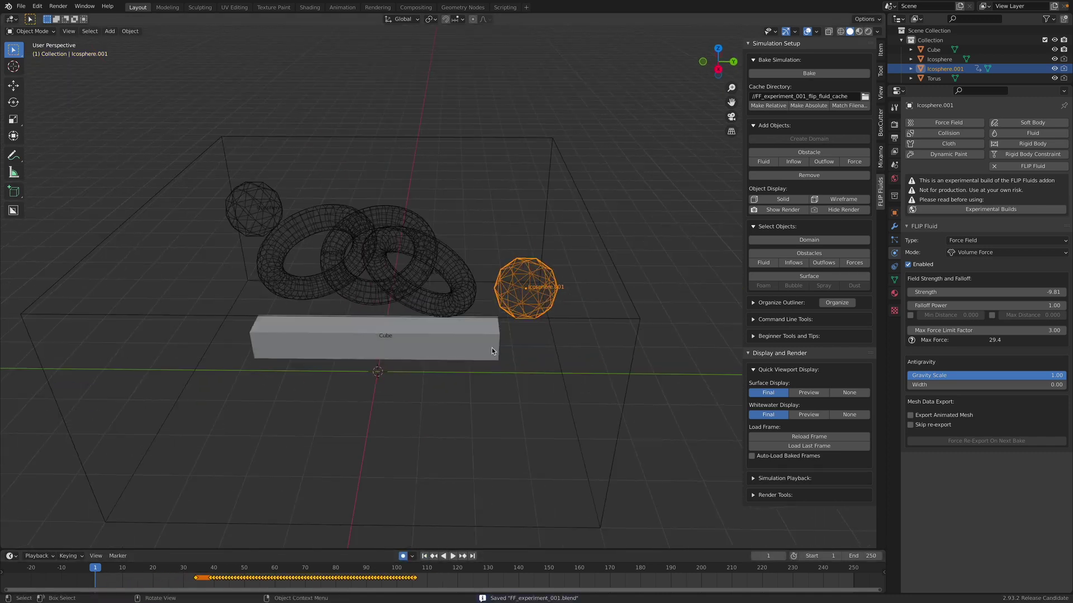
left_click(567, 160)
left_click(569, 172)
middle_click_drag(569, 173, 562, 143)
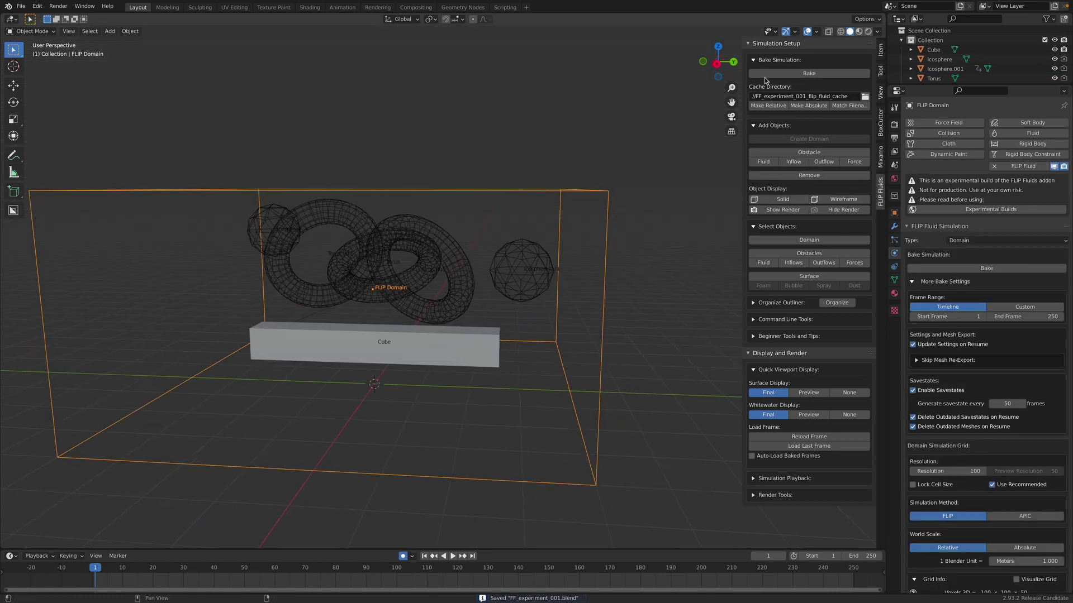
left_click(764, 74)
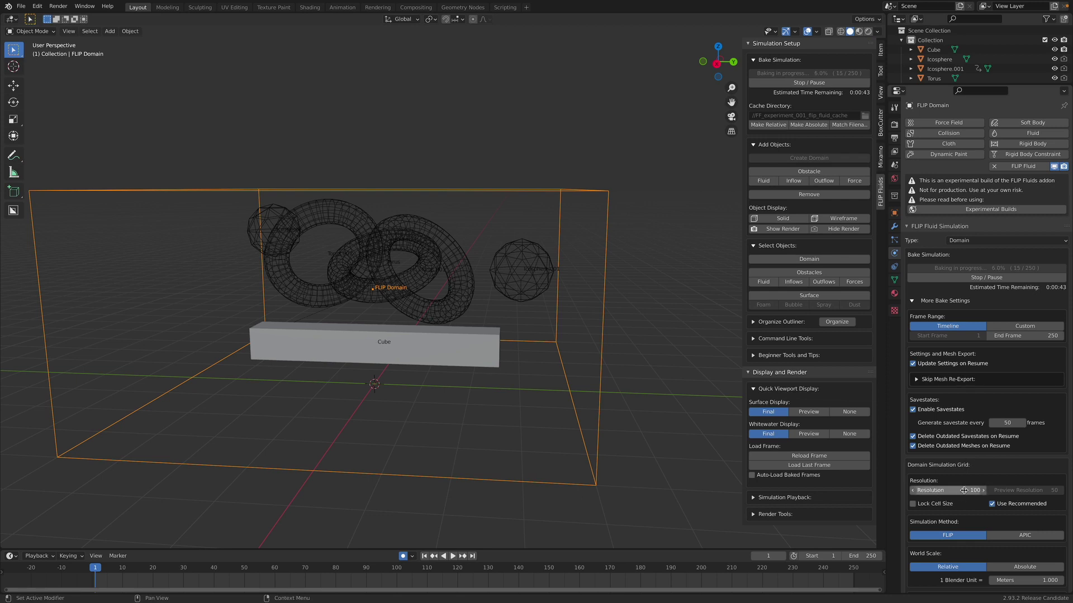
Review the FLIP domain's bake, grid and frame rate settings and expand its fluid cache settings
scroll(969, 486, "down", 1)
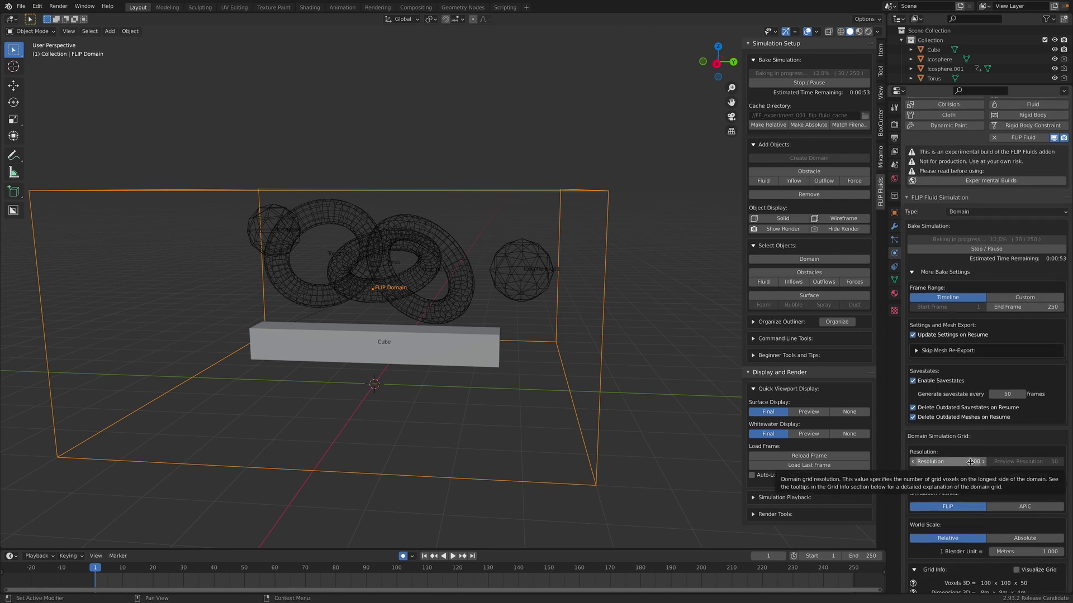
scroll(971, 469, "down", 1)
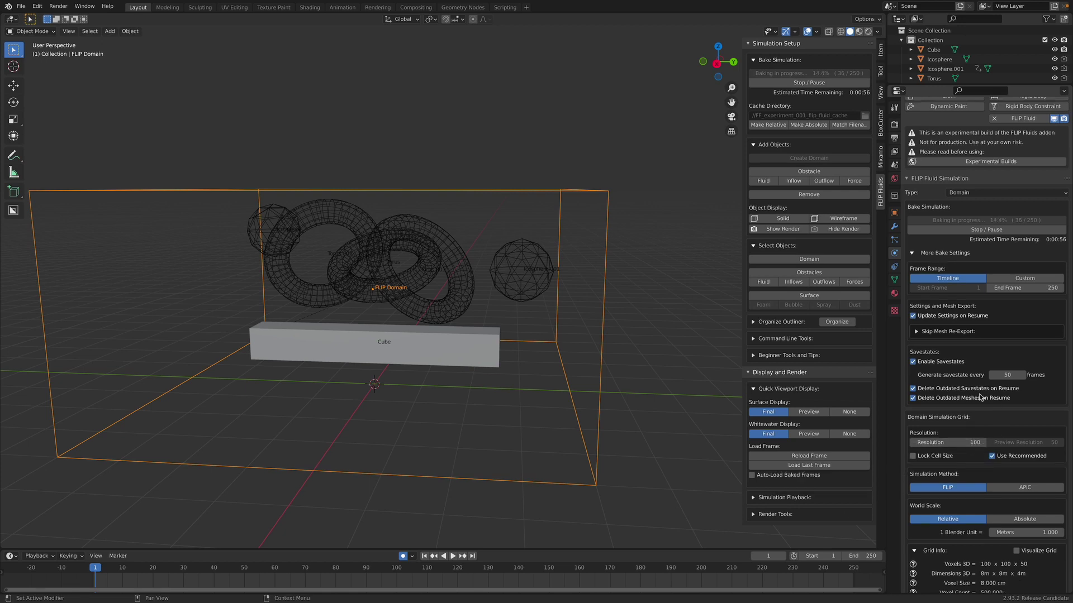
scroll(974, 476, "down", 6)
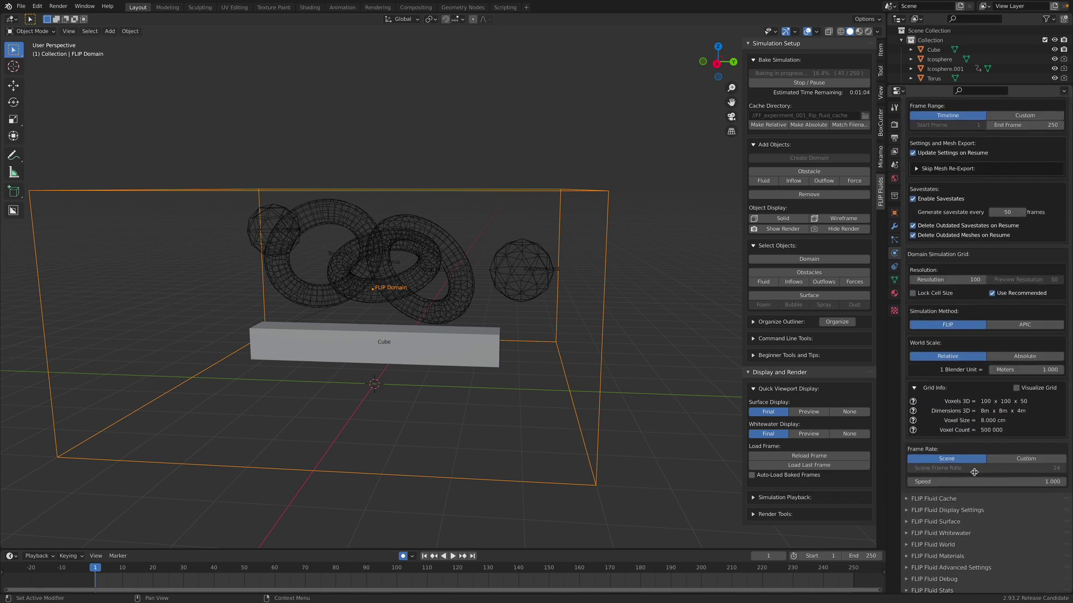
left_click(910, 496)
scroll(950, 491, "down", 4)
Play the frames baked so far and scrub to frame 55 to inspect the fluid around the force spheres
key("space")
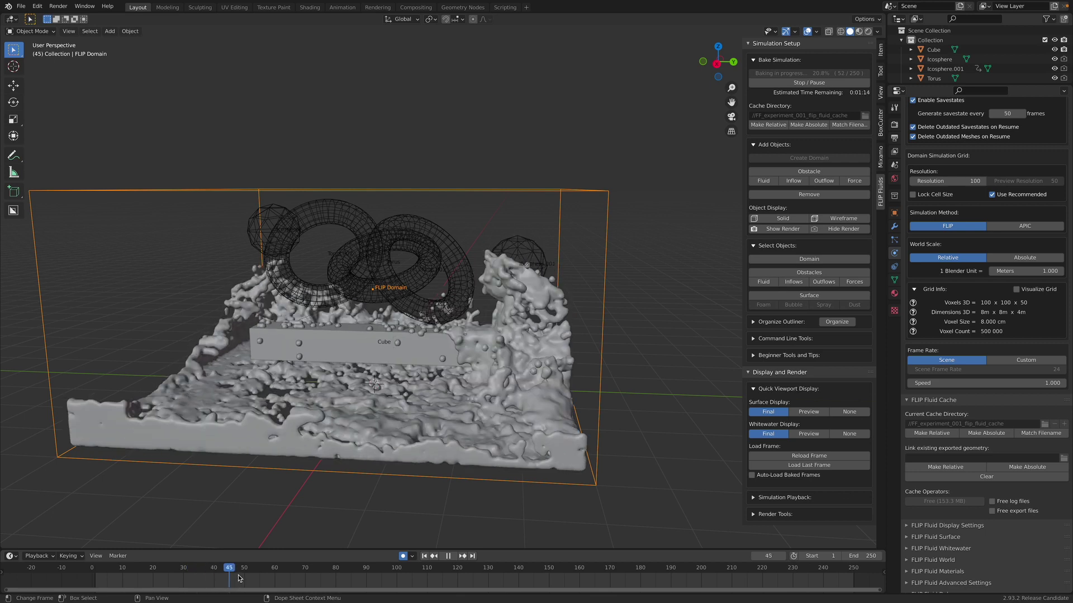
left_click_drag(252, 574, 249, 572)
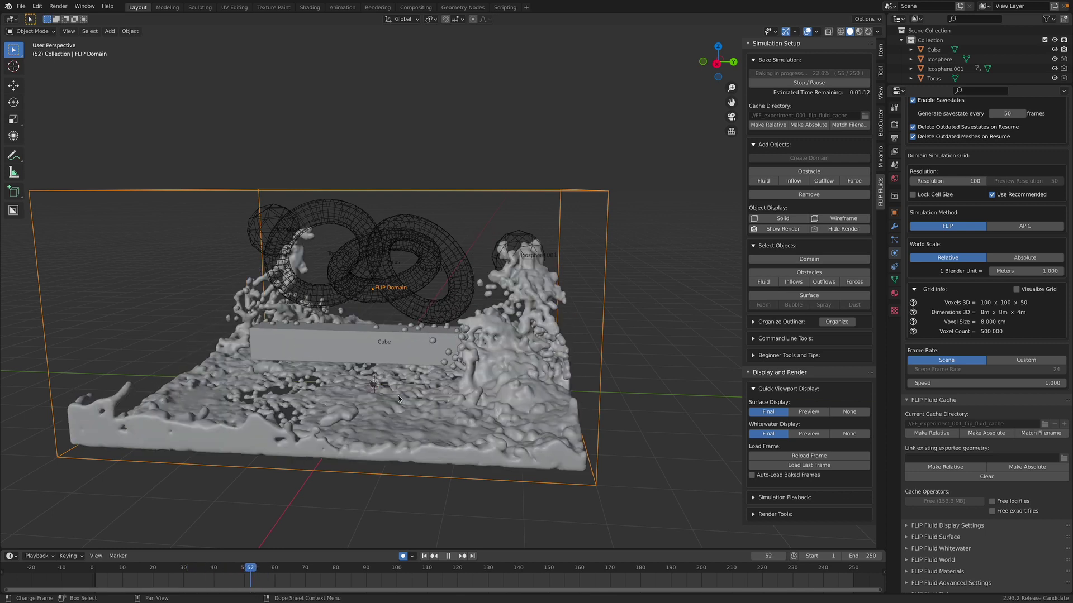
middle_click_drag(268, 425, 274, 497)
left_click_drag(251, 569, 260, 568)
middle_click_drag(431, 370, 441, 338)
Examine the domain's fluid display, surface and material settings
scroll(979, 436, "down", 1)
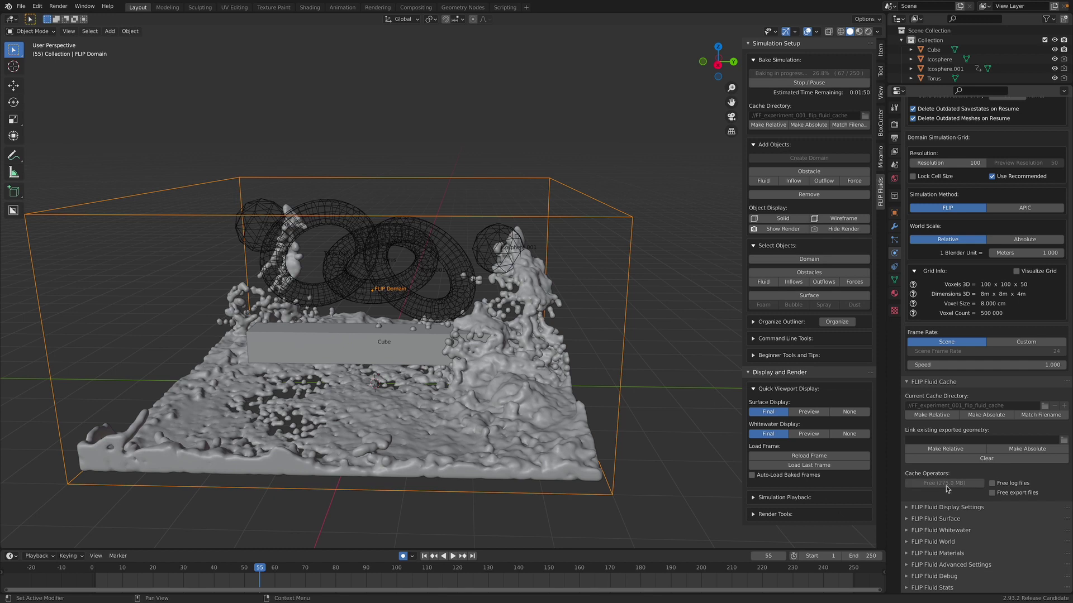
left_click(932, 509)
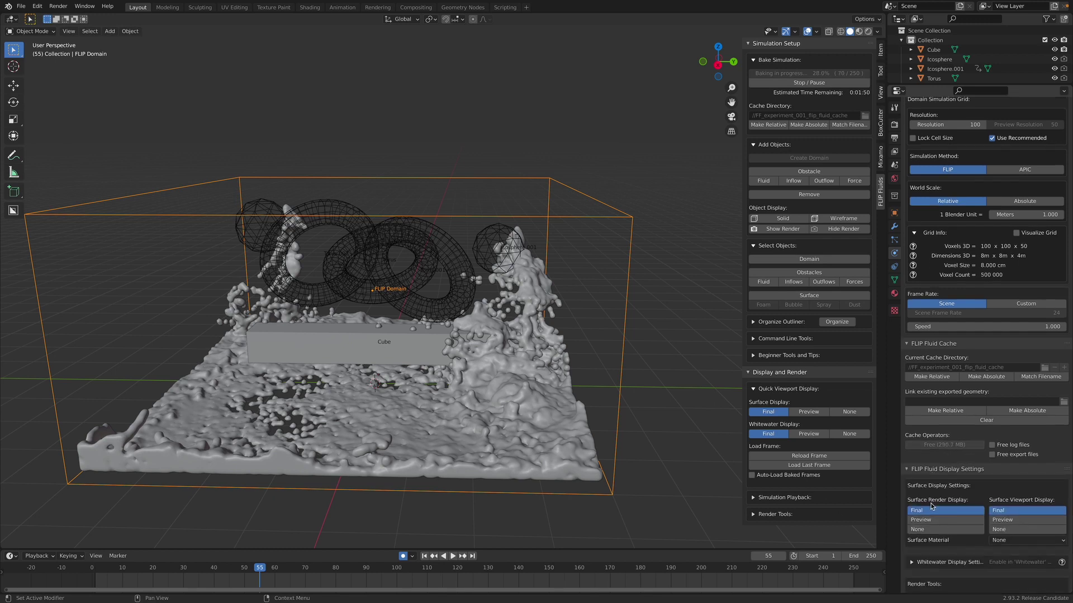
scroll(931, 509, "down", 3)
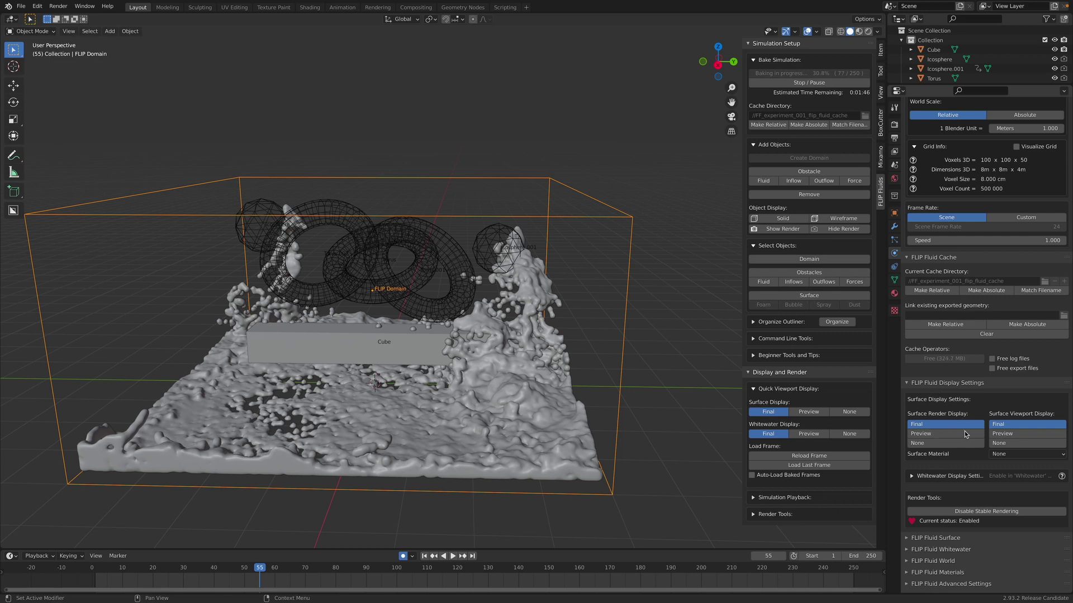
left_click(933, 385)
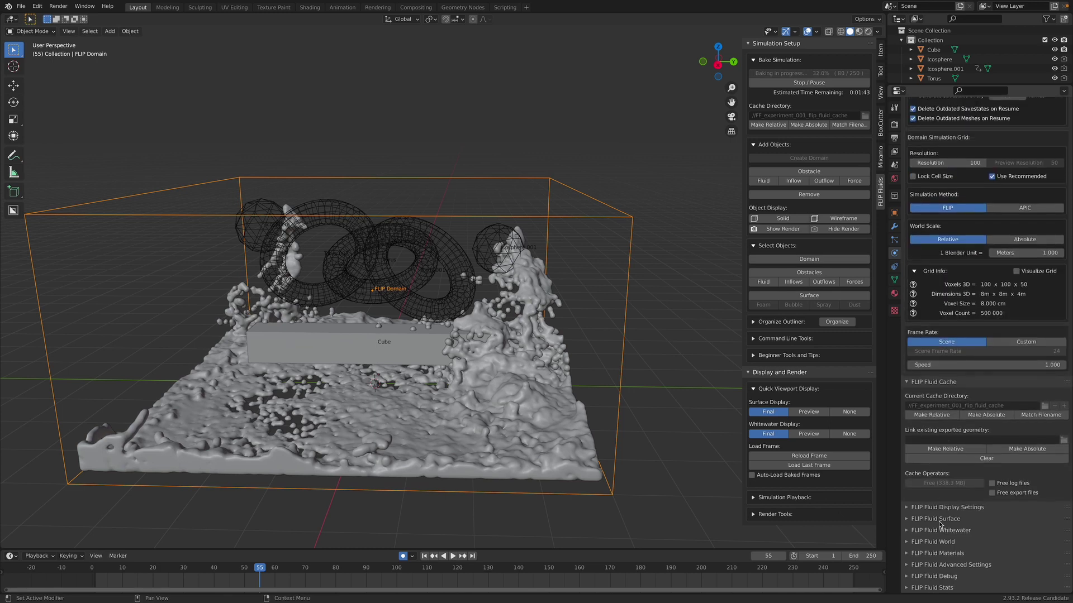
left_click(932, 519)
left_click(936, 552)
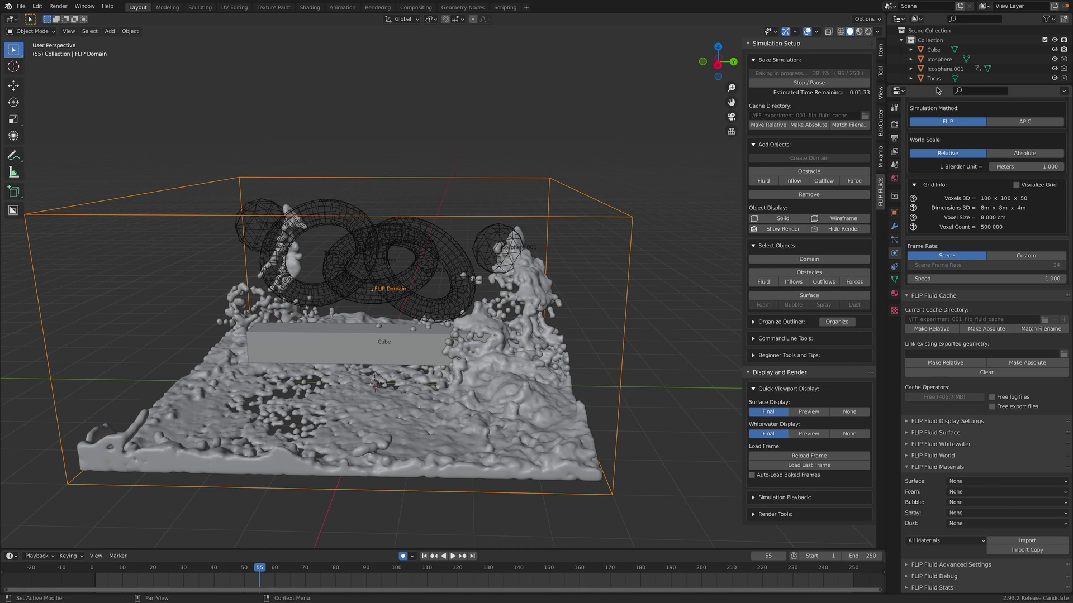
Select the fluid surface mesh and assign it the FF Beer surface material
left_click_drag(937, 90, 938, 77)
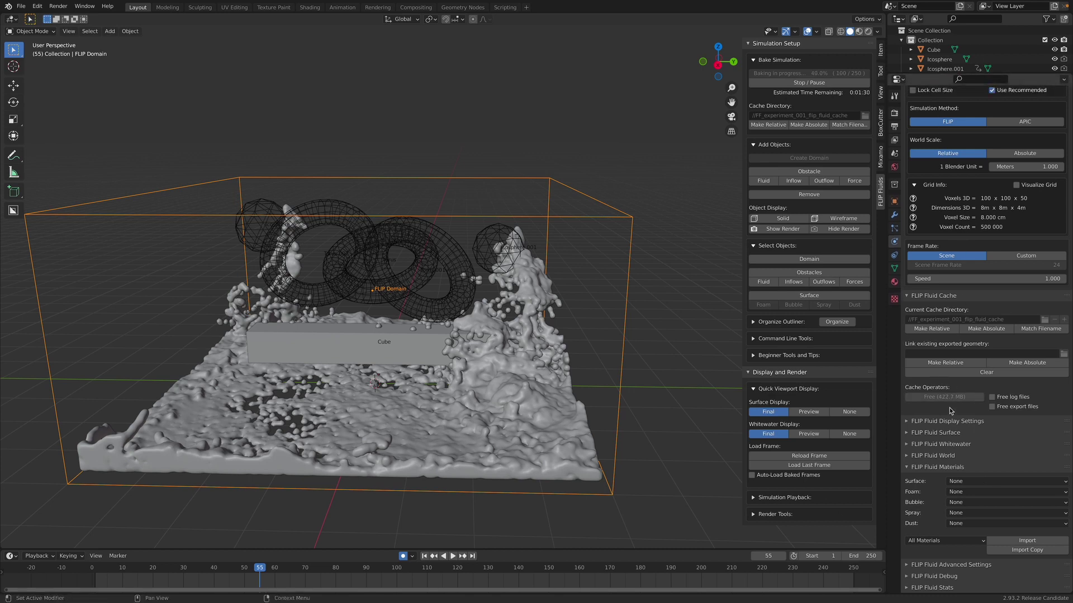
left_click(516, 327)
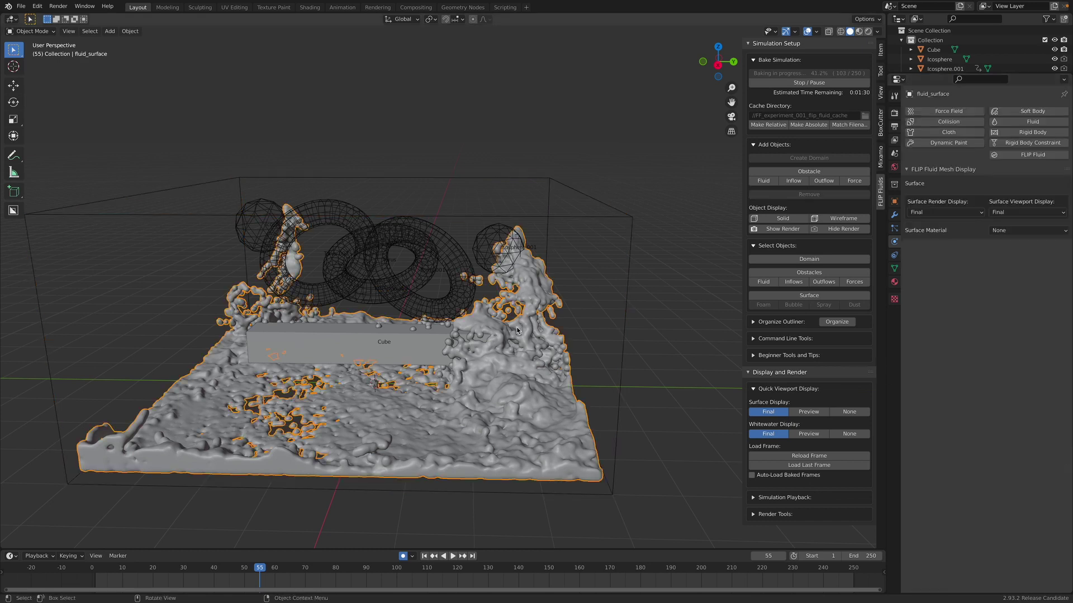
left_click(999, 232)
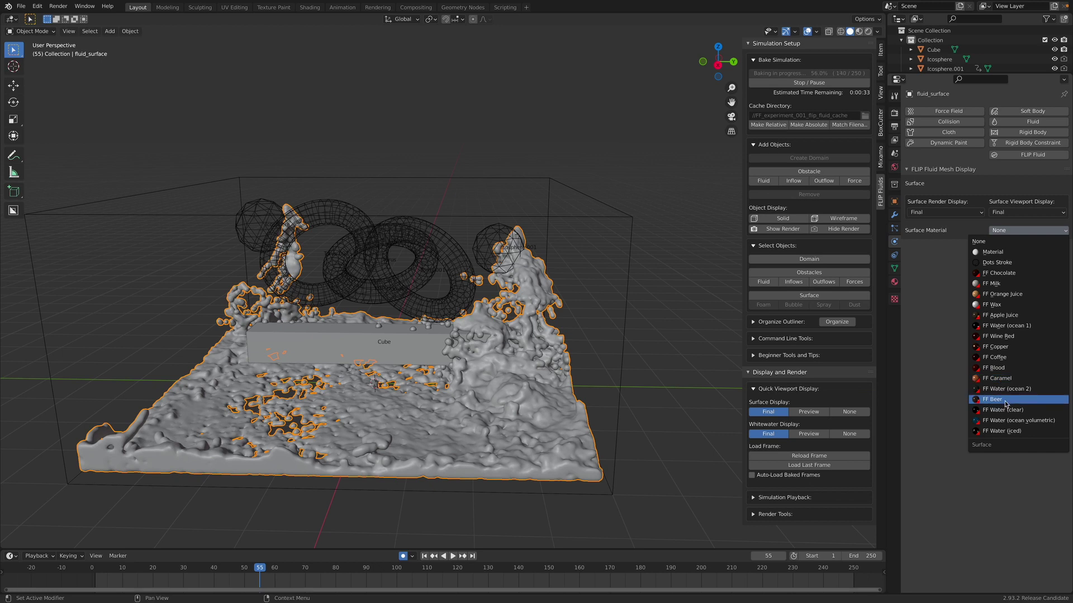
left_click(1006, 401)
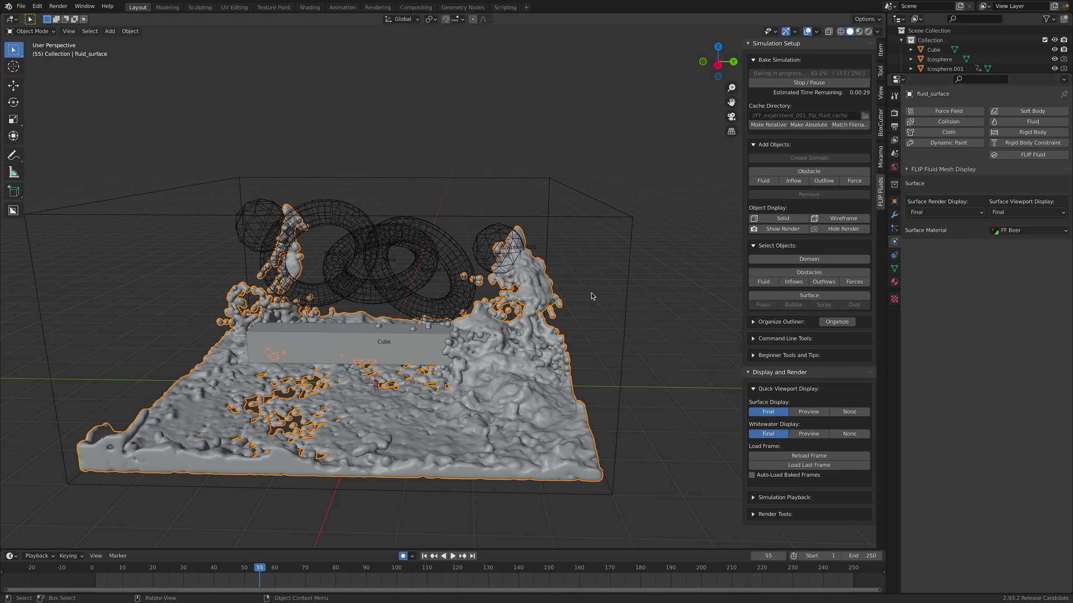
Set the render engine to Cycles, then deselect everything and save the file
left_click(895, 113)
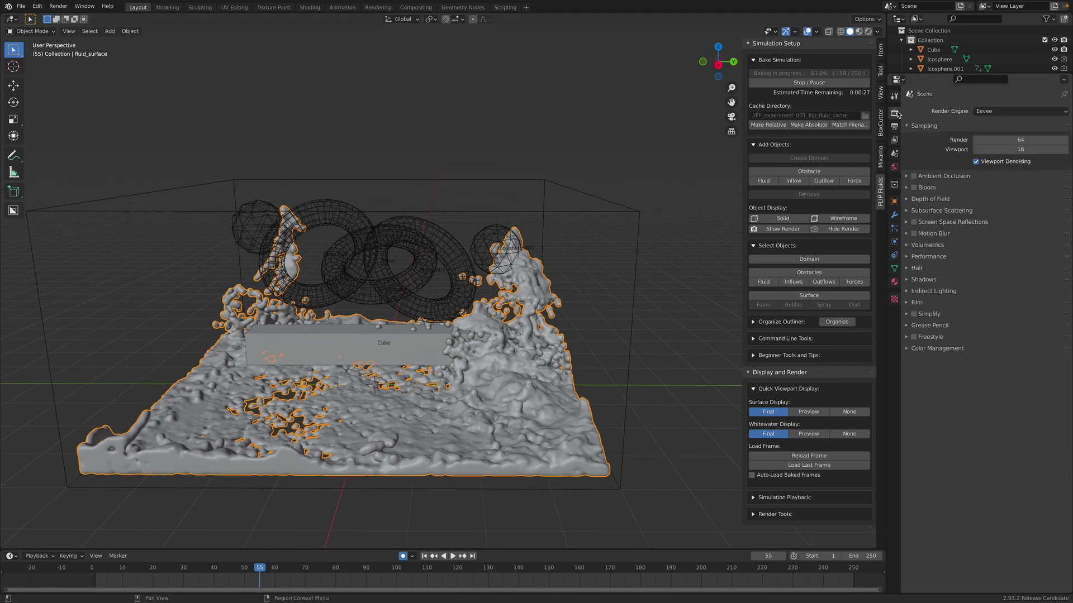
left_click(988, 112)
left_click(992, 146)
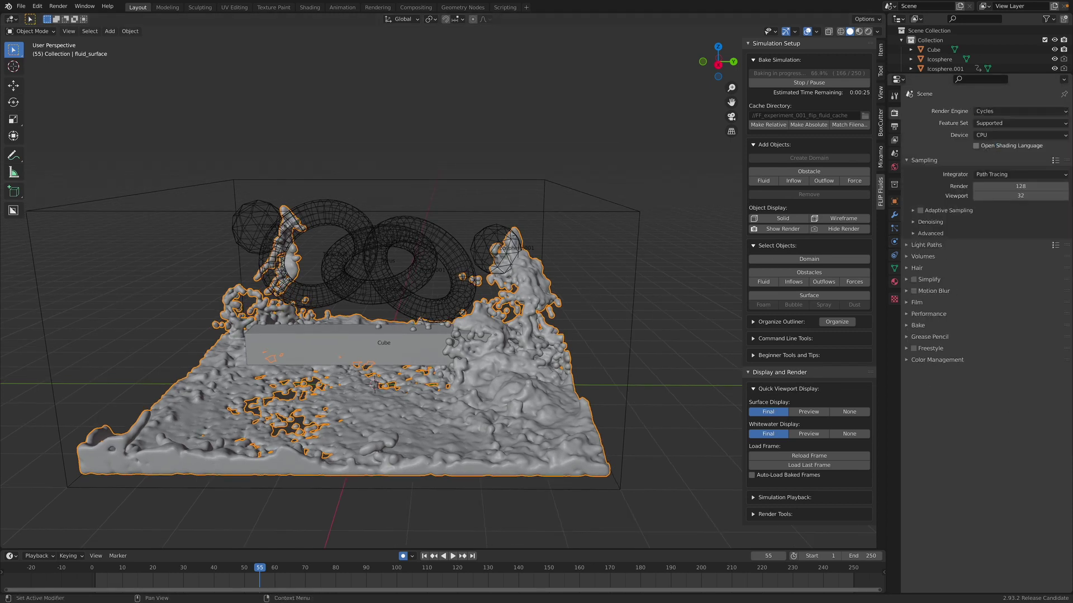
left_click(649, 230)
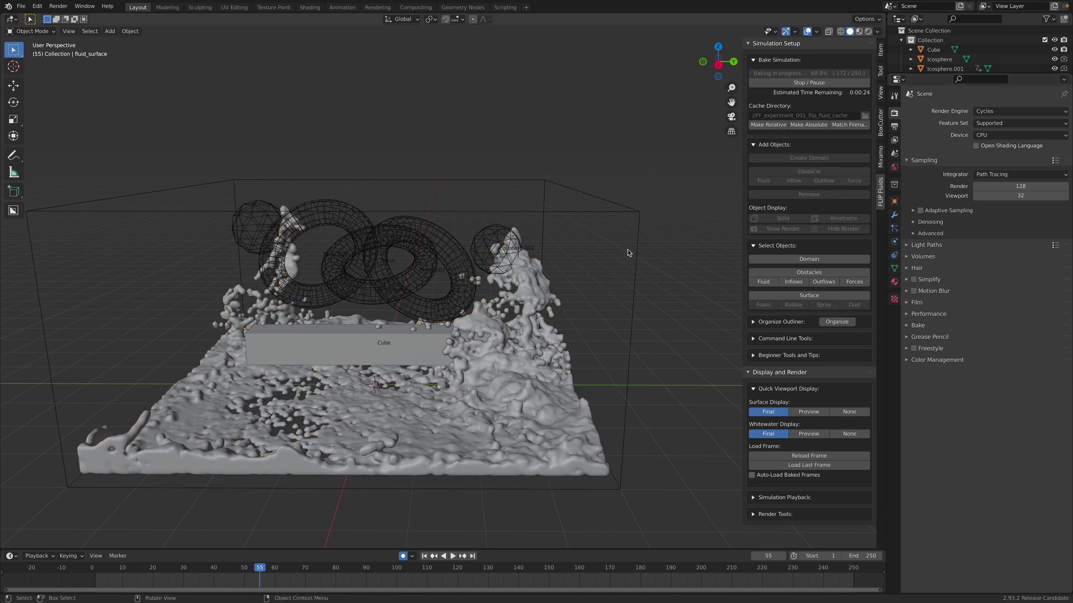
middle_click_drag(540, 249, 494, 306)
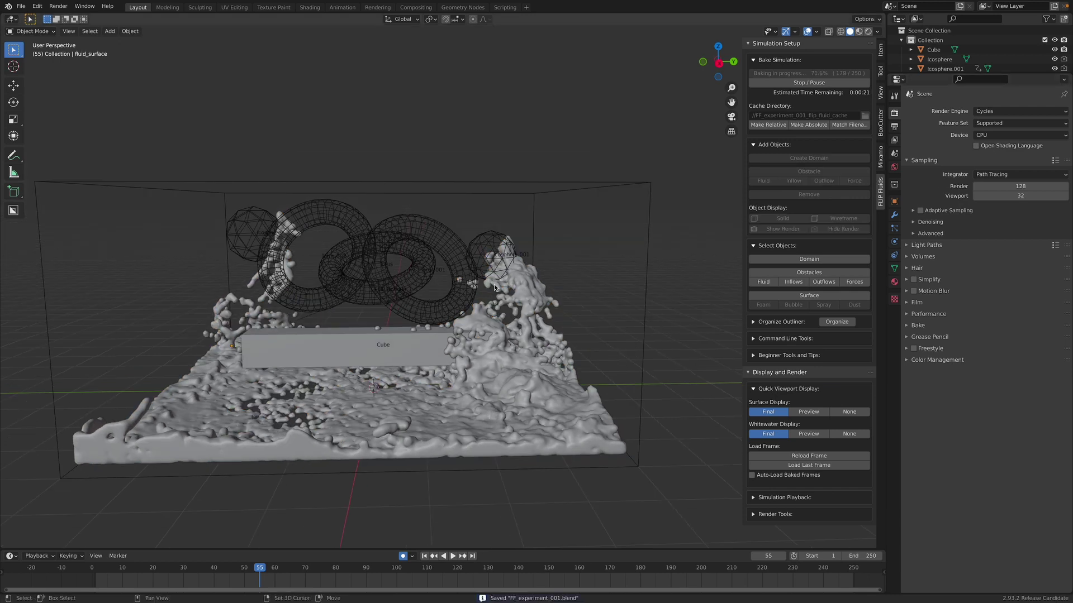
Add a Sun light to the scene and rotate it freely with the trackball
key("shift+a")
mouse_move(493, 293)
mouse_move(471, 402)
left_click(559, 414)
key("r")
key("r")
left_click(559, 400)
Move the Sun above the domain's far right corner, angle it down towards the fluid, and save the file
key("g")
left_click(612, 195)
key("r")
key("r")
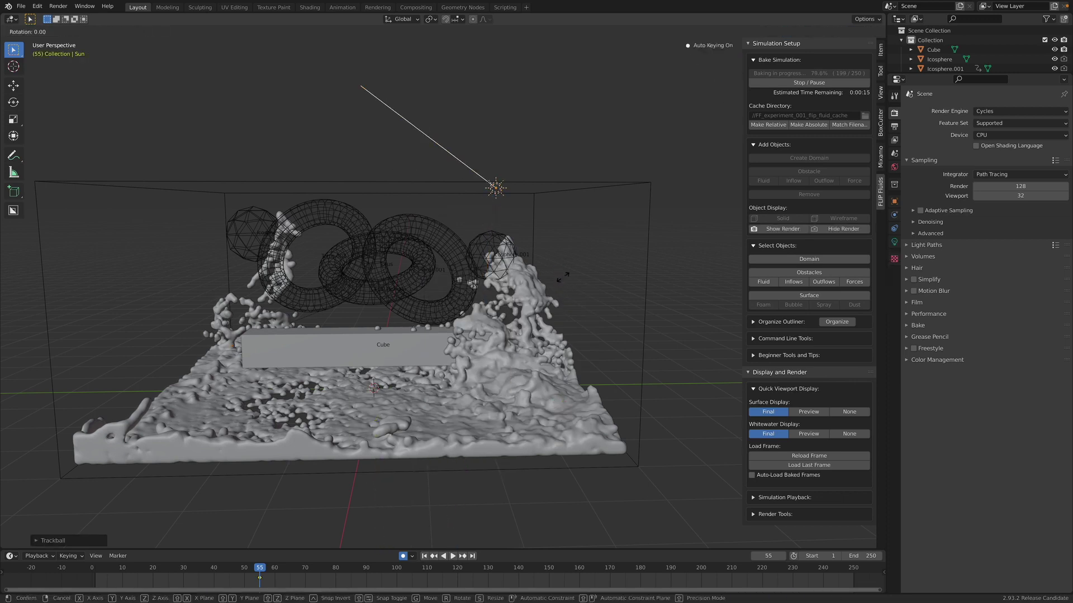
left_click(496, 278)
key("g")
left_click(585, 256)
middle_click_drag(585, 257, 607, 251)
key("ctrl+s")
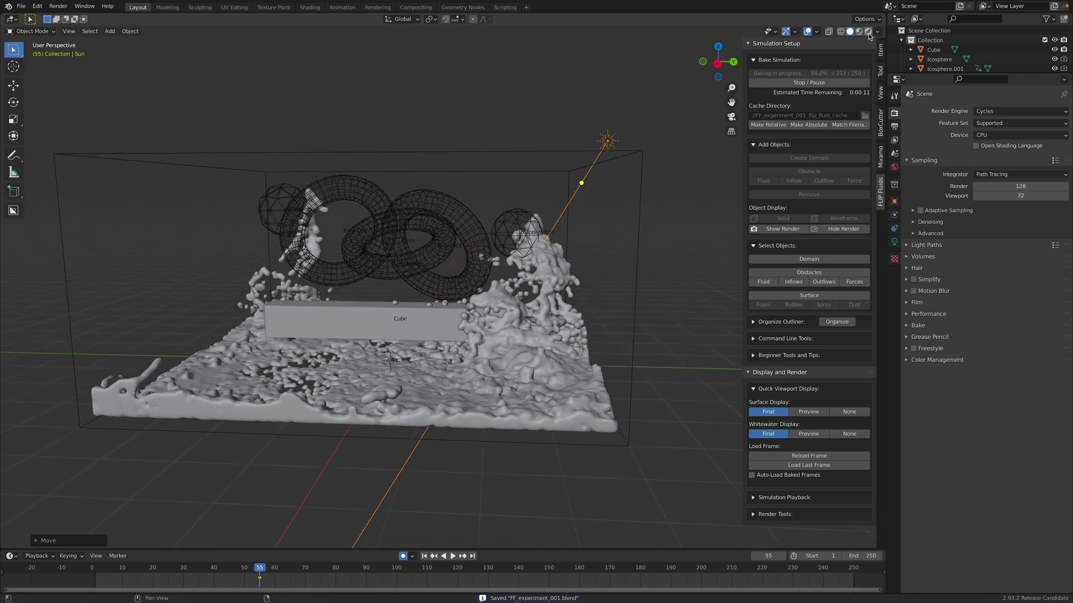
Preview the beer material in the rendered viewport and return to solid shading
left_click(867, 31)
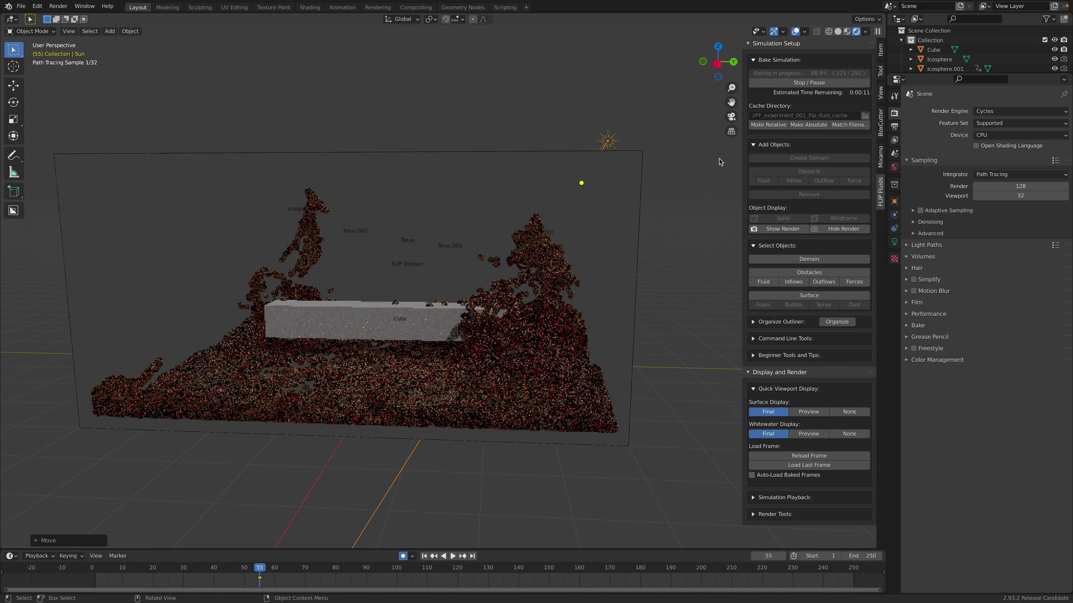
left_click(837, 33)
middle_click_drag(596, 263, 610, 264)
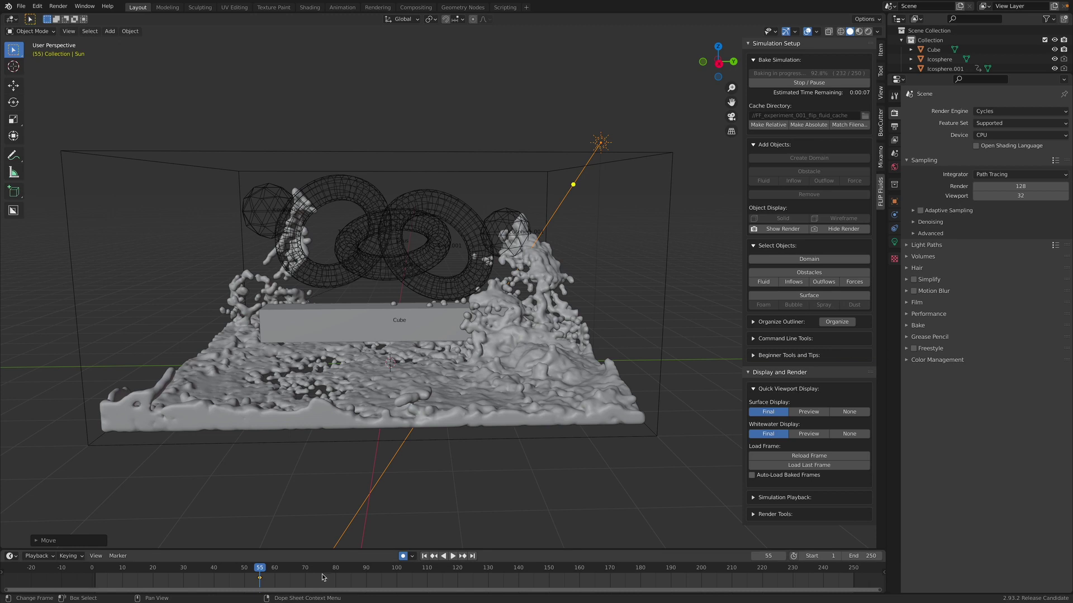
Scrub ahead in the timeline, return to the start and play back the baked simulation from several angles
left_click_drag(334, 572, 467, 565)
left_click(425, 556)
left_click(453, 556)
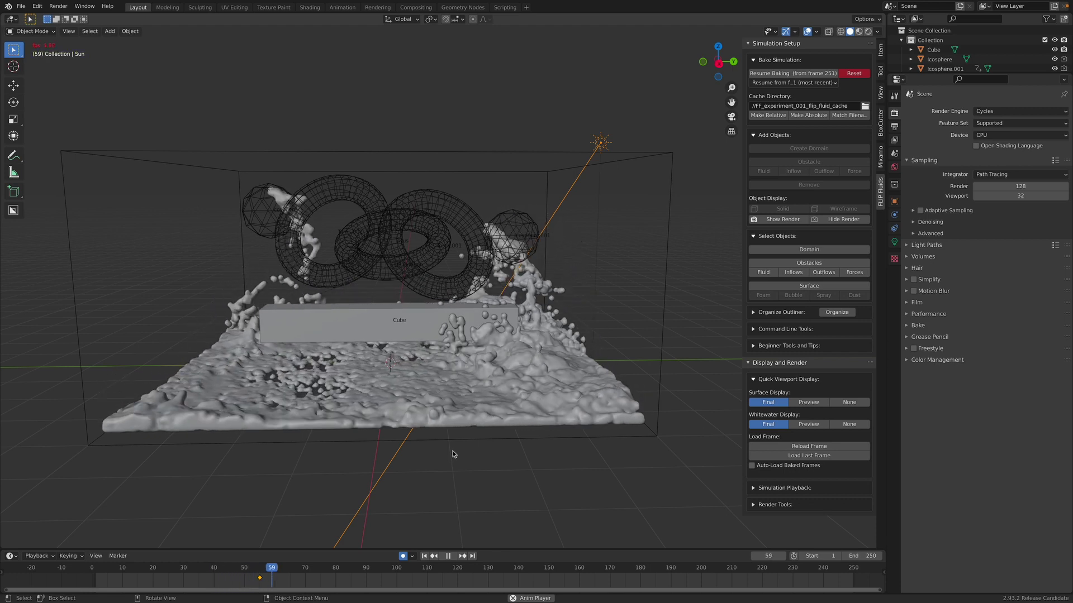
middle_click_drag(454, 452, 447, 461)
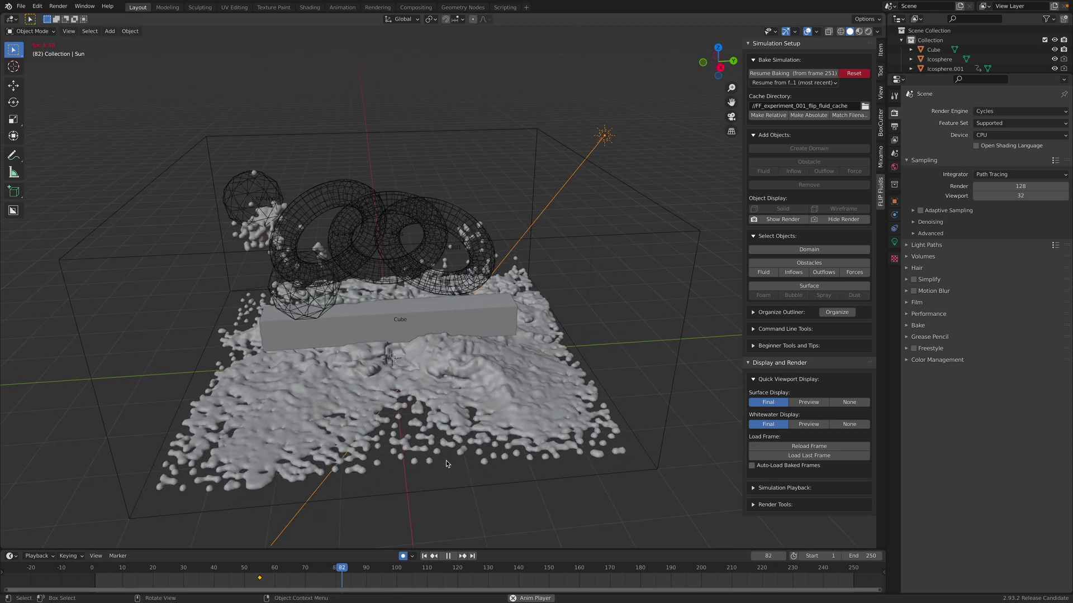
middle_click_drag(445, 460, 432, 454)
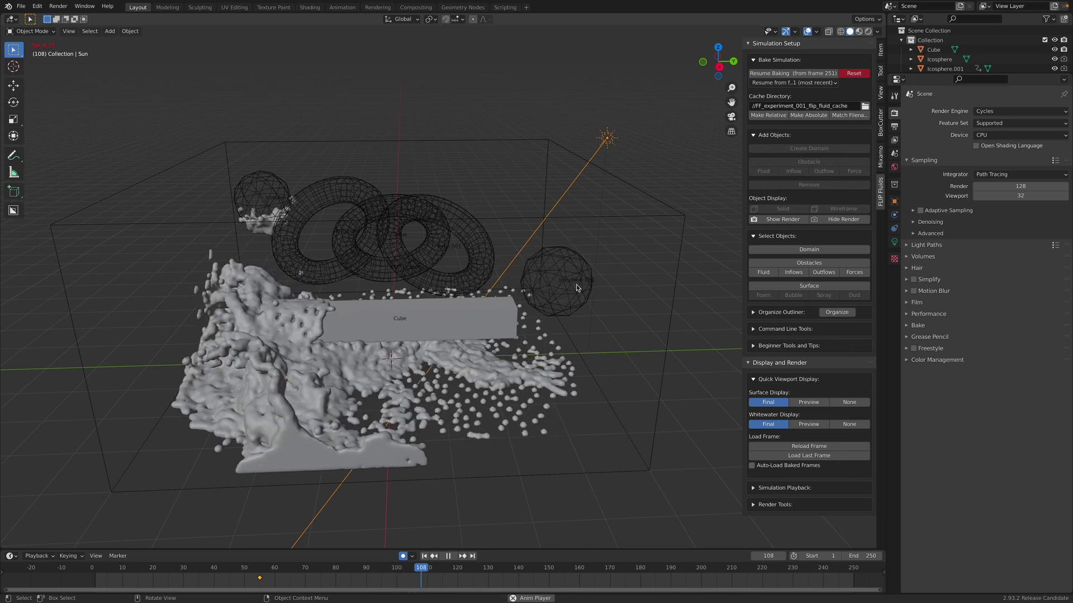
Replay the simulation from about frame 41 and again from about frame 21, stopping at frame 86
left_click(217, 571)
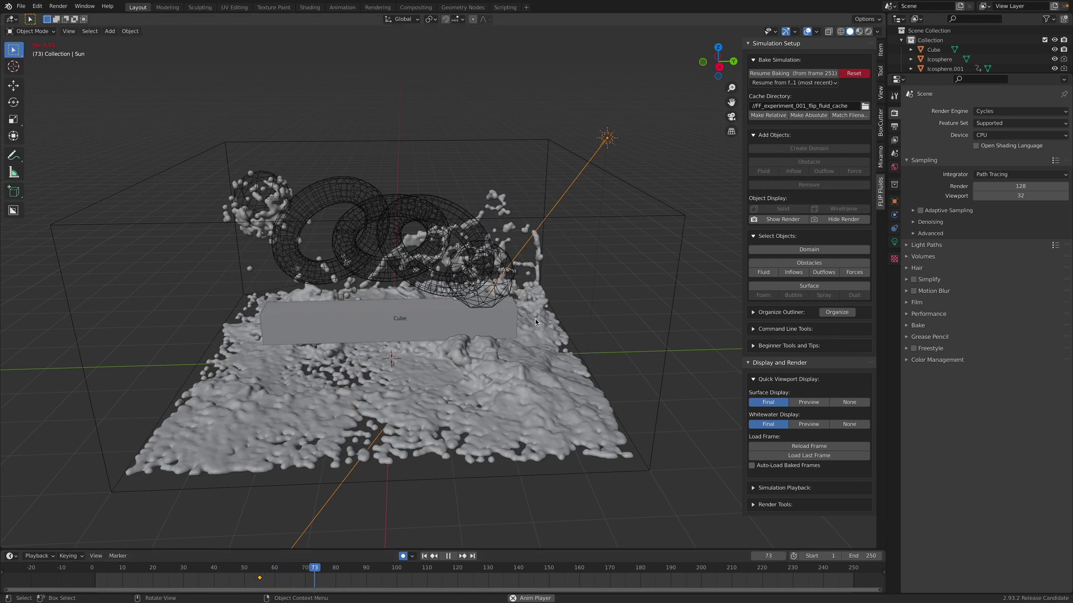
left_click(156, 570)
middle_click_drag(303, 440, 304, 419)
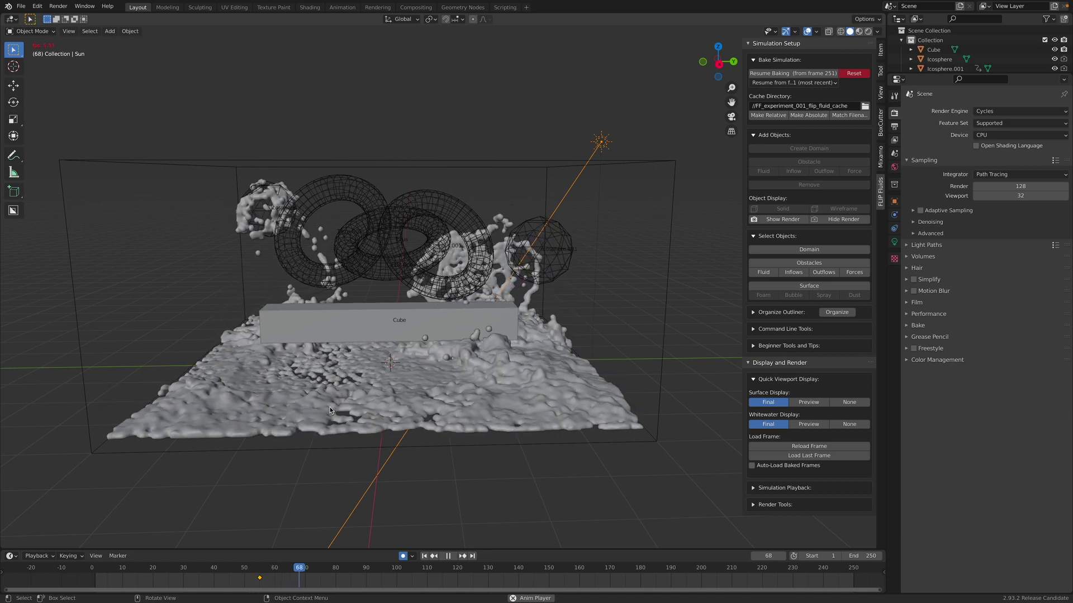
left_click(447, 556)
Save the file, select the FLIP domain and show its fluid physics settings
middle_click_drag(467, 489, 463, 503)
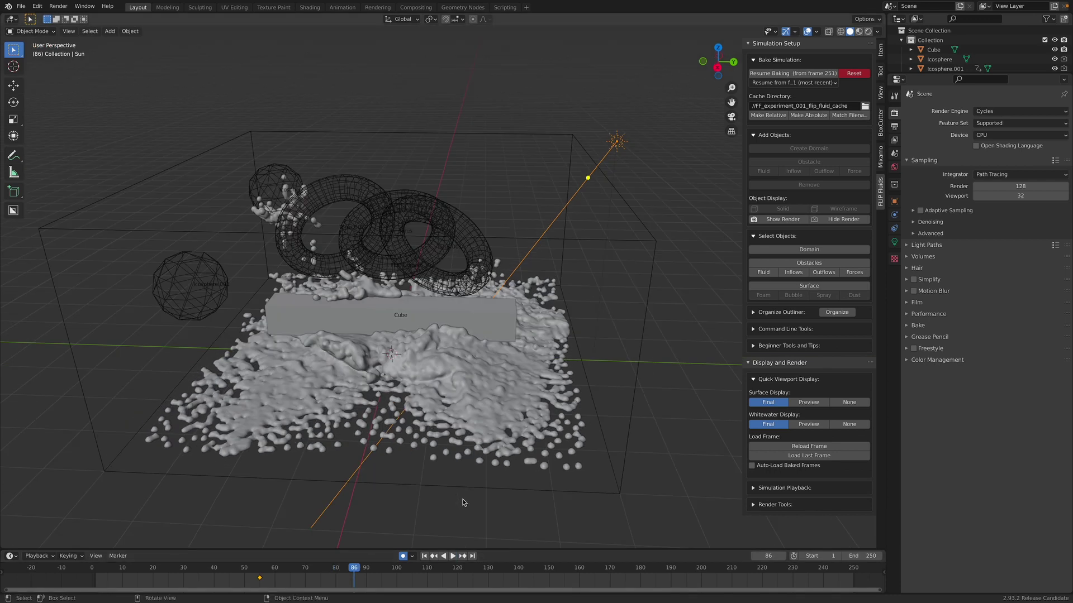
middle_click_drag(471, 454, 481, 465)
left_click(469, 318)
middle_click_drag(634, 274, 631, 259)
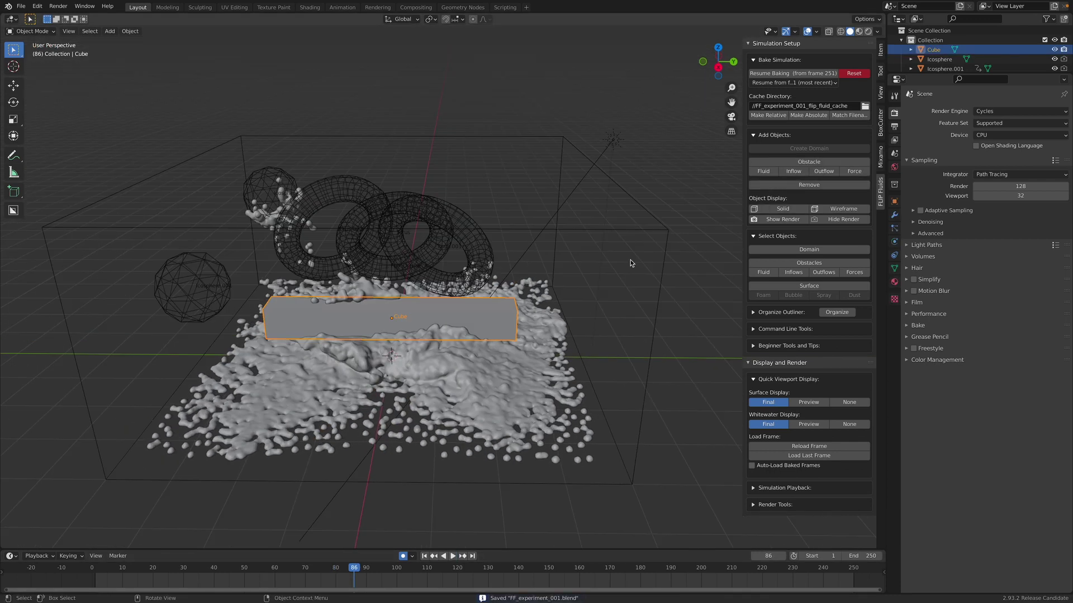
left_click(660, 229)
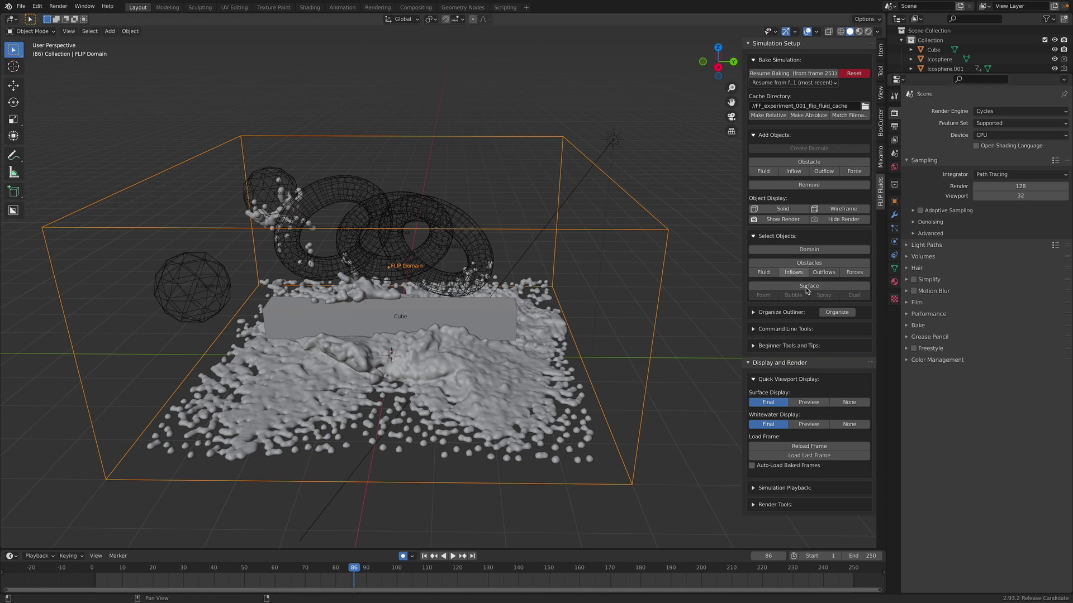
left_click(894, 242)
left_click(894, 215)
left_click(894, 228)
left_click(895, 241)
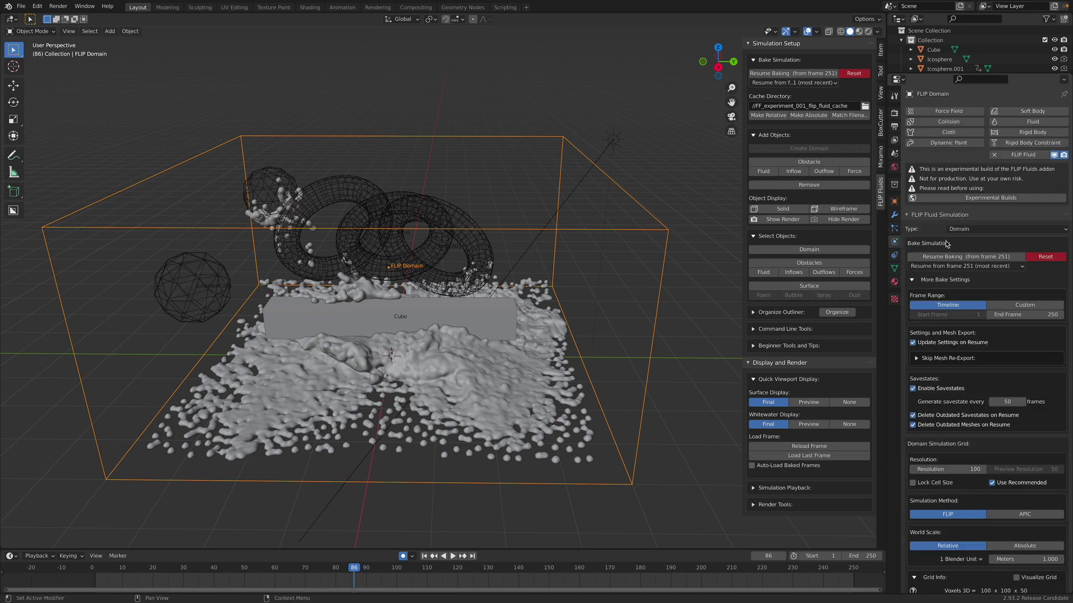
Set the FLIP domain's simulation method to APIC
scroll(971, 290, "down", 15)
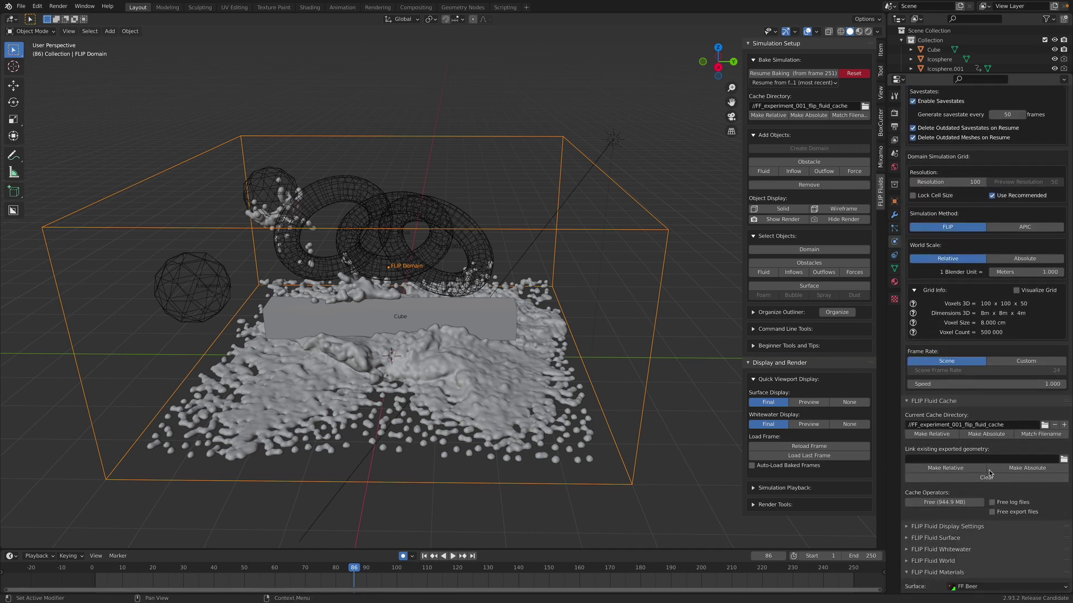
scroll(976, 518, "down", 1)
left_click(939, 466)
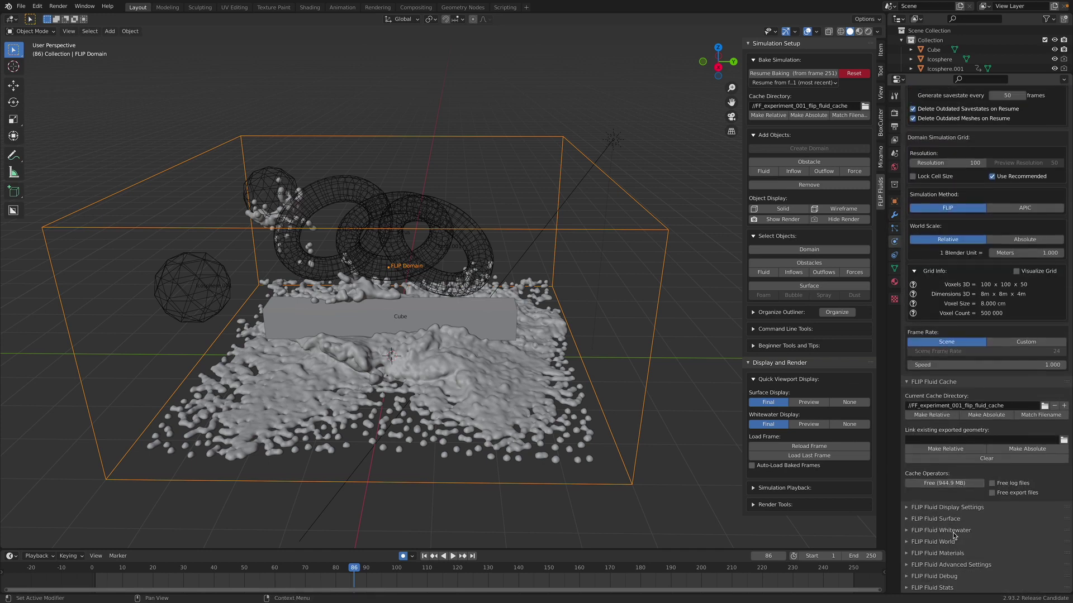
left_click(936, 587)
scroll(936, 589, "down", 3)
scroll(982, 337, "up", 9)
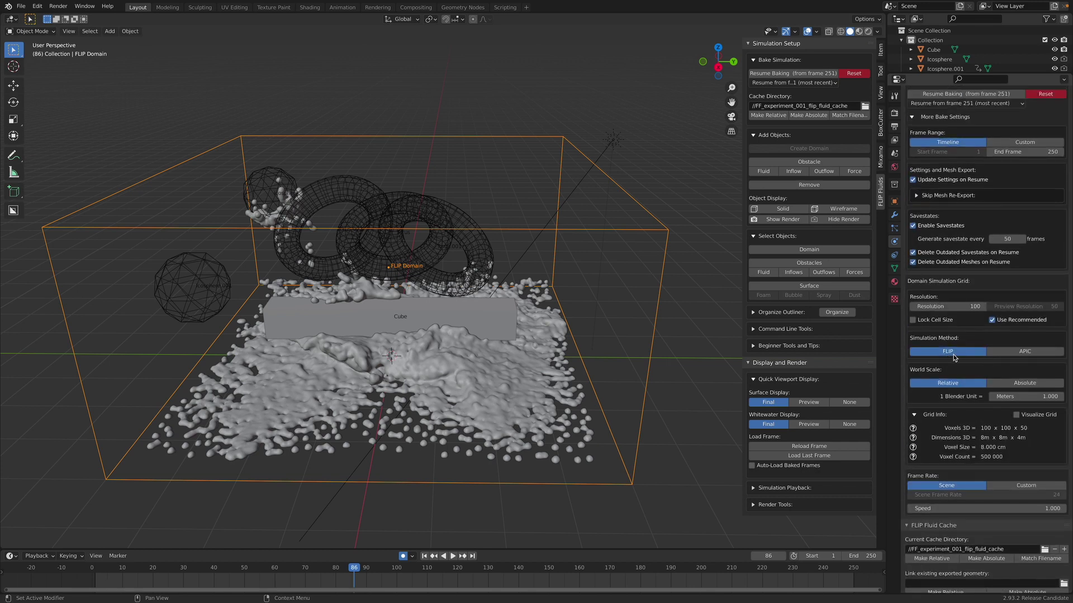
left_click(1010, 351)
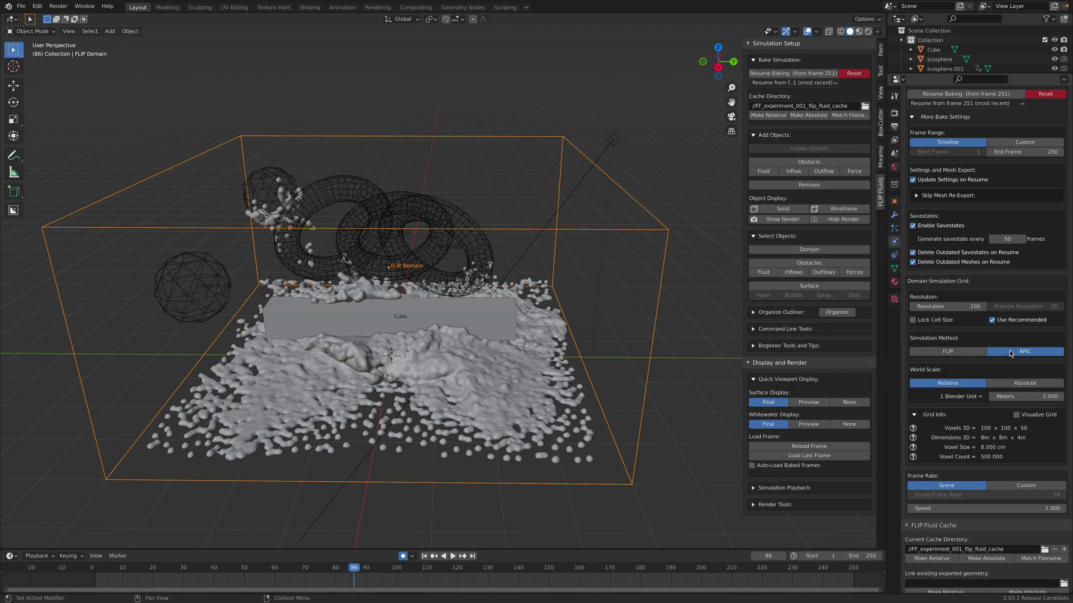
Reset the FLIP domain's existing bake to clear the simulated fluid
scroll(992, 225, "up", 2)
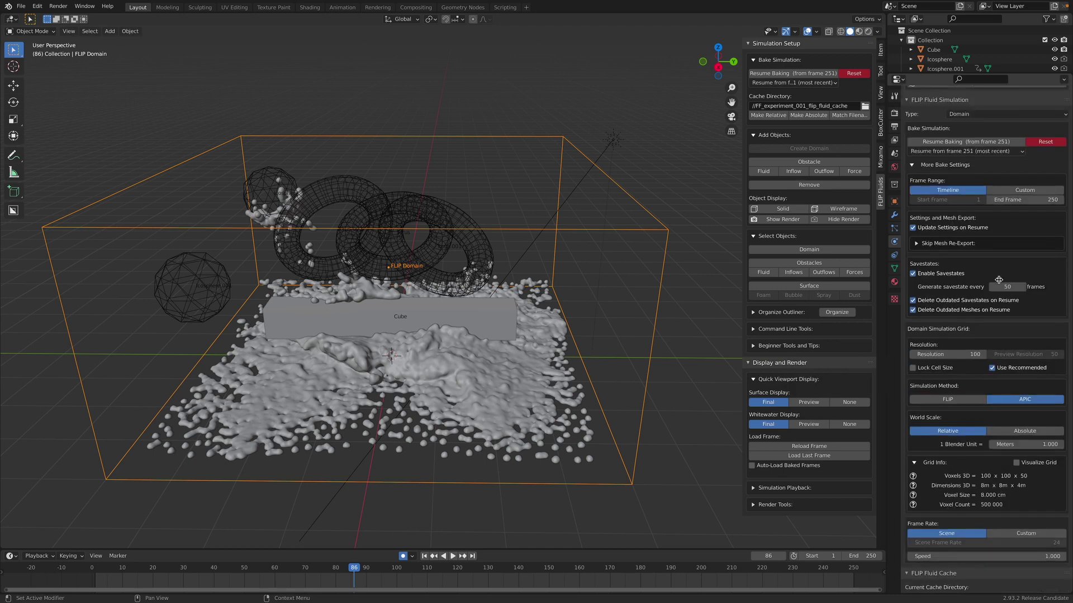
left_click(1037, 143)
left_click(1034, 143)
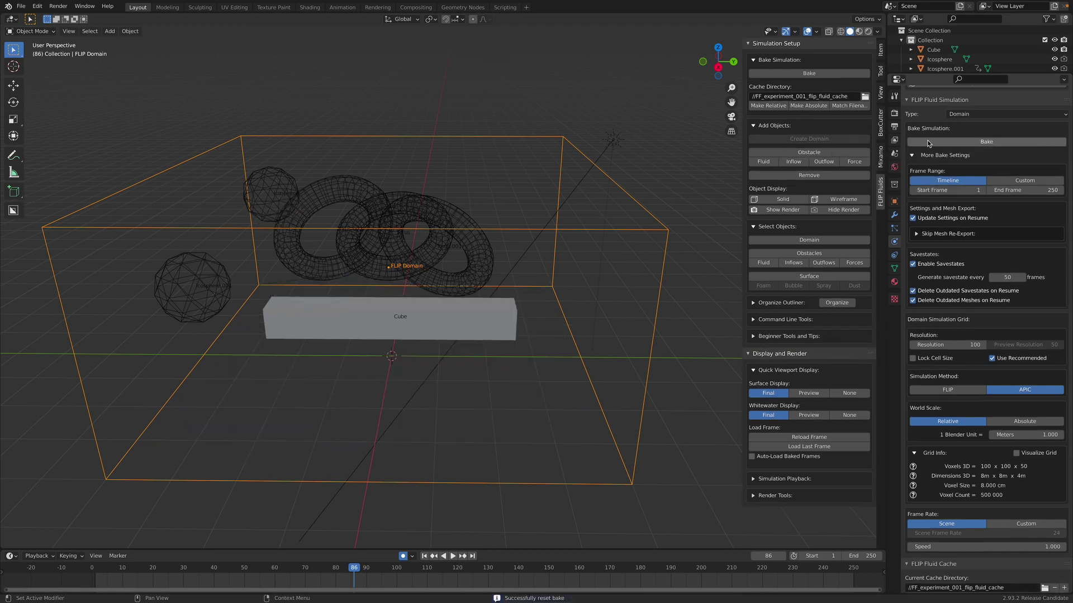
Select the animated icosphere force field and preview its motion along the timeline up to frame 79
left_click(209, 287)
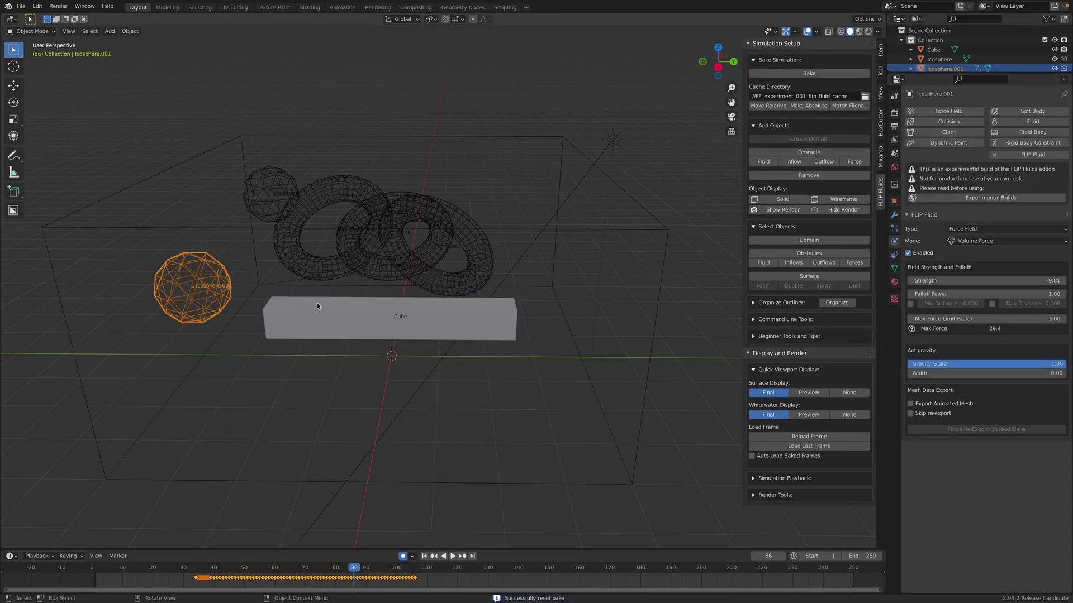
middle_click_drag(317, 302, 329, 304)
mouse_move(228, 569)
left_mouse_down()
mouse_move(427, 557)
mouse_move(240, 553)
left_mouse_up()
key("space")
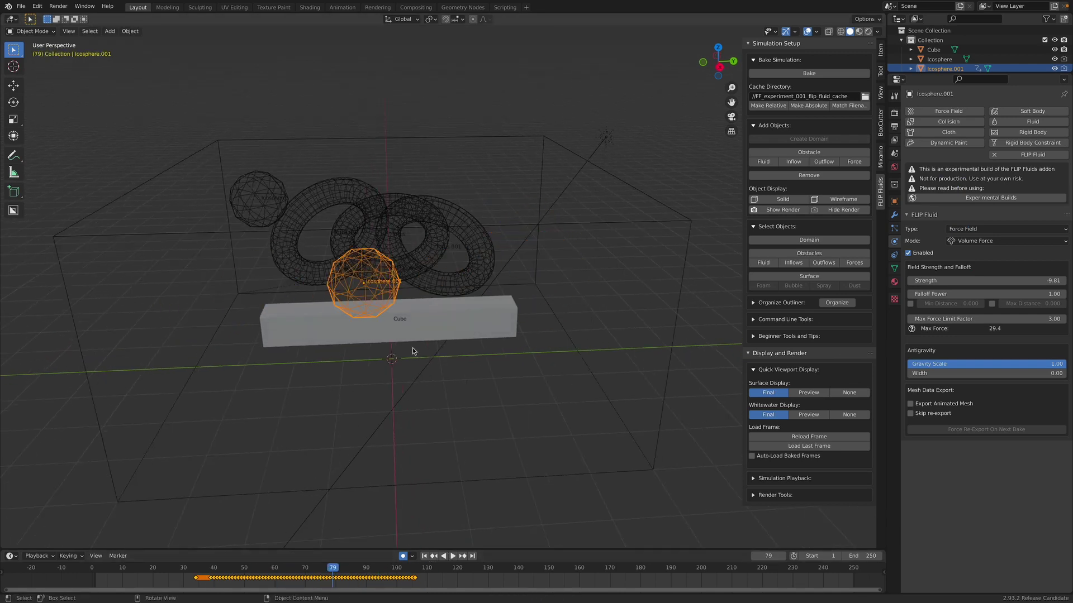
Set the icosphere's force field strength to -30, save the file, and change the strength to -20
double_click(981, 282)
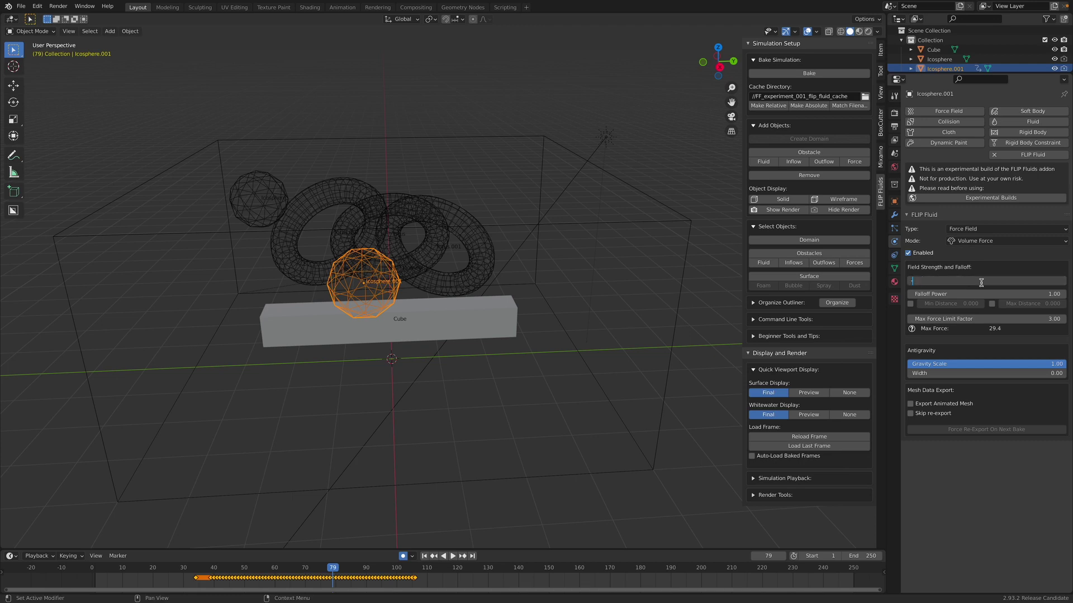
key("Return")
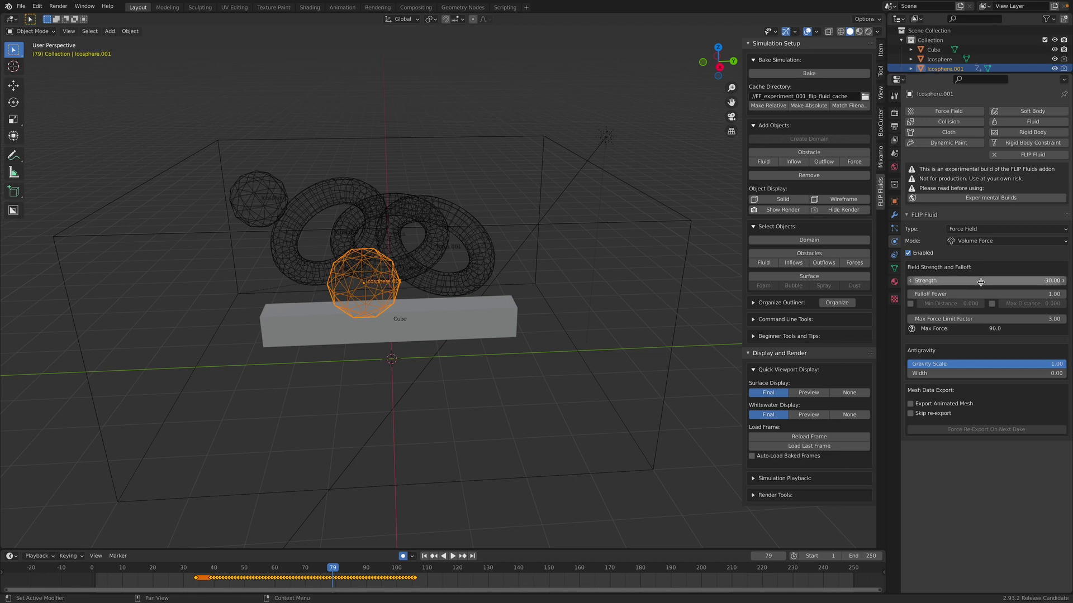
key("ctrl+s")
double_click(975, 280)
type("-20")
key("Return")
Start baking the simulation, select the FLIP domain and look through its settings and cache options
middle_click_drag(582, 305, 549, 300)
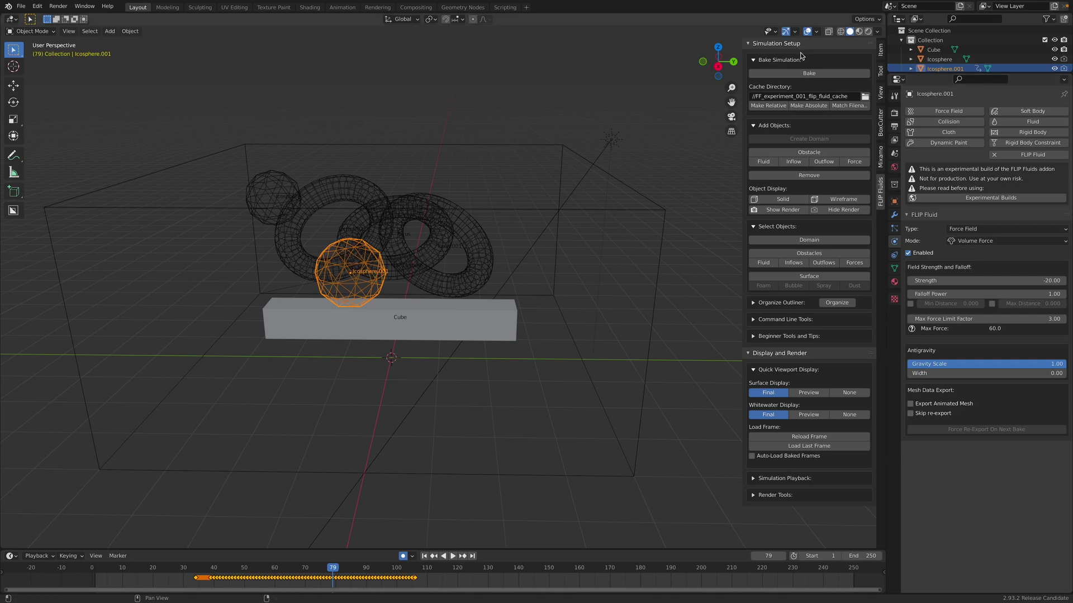
left_click(805, 73)
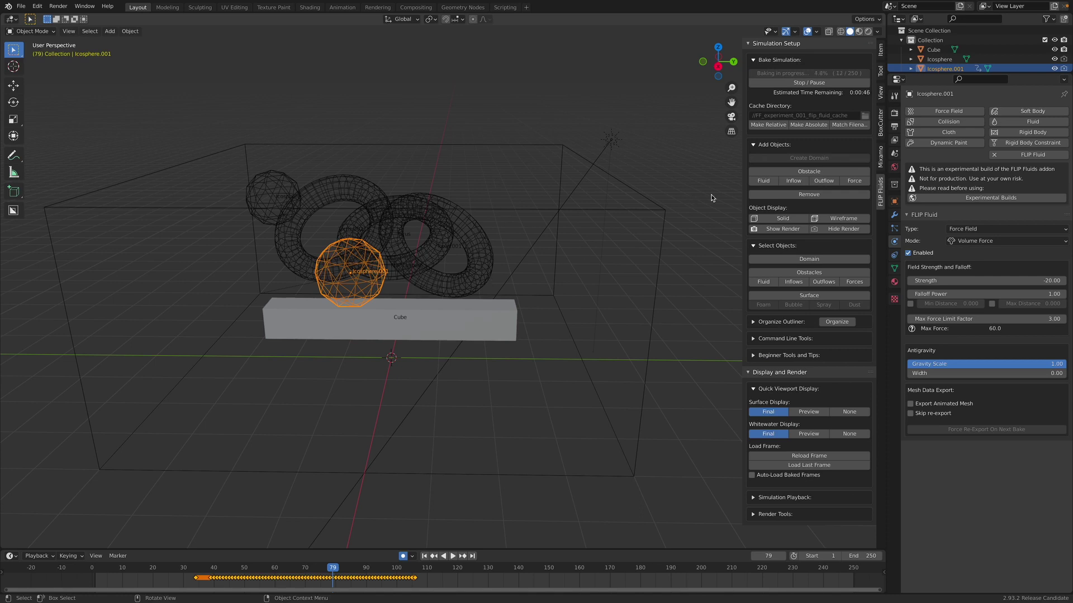
left_click(619, 209)
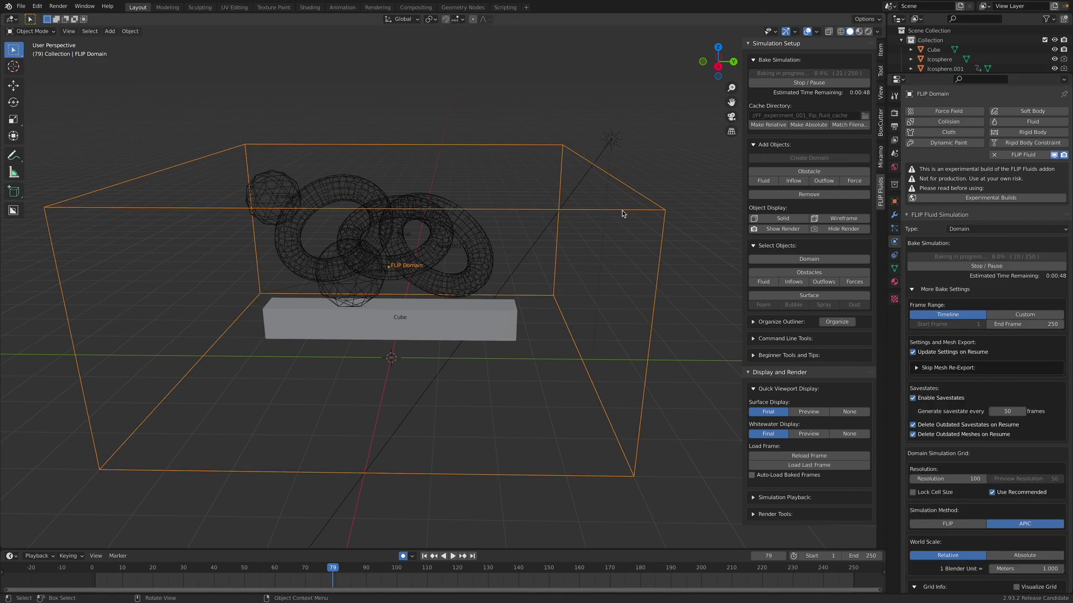
scroll(986, 341, "down", 6)
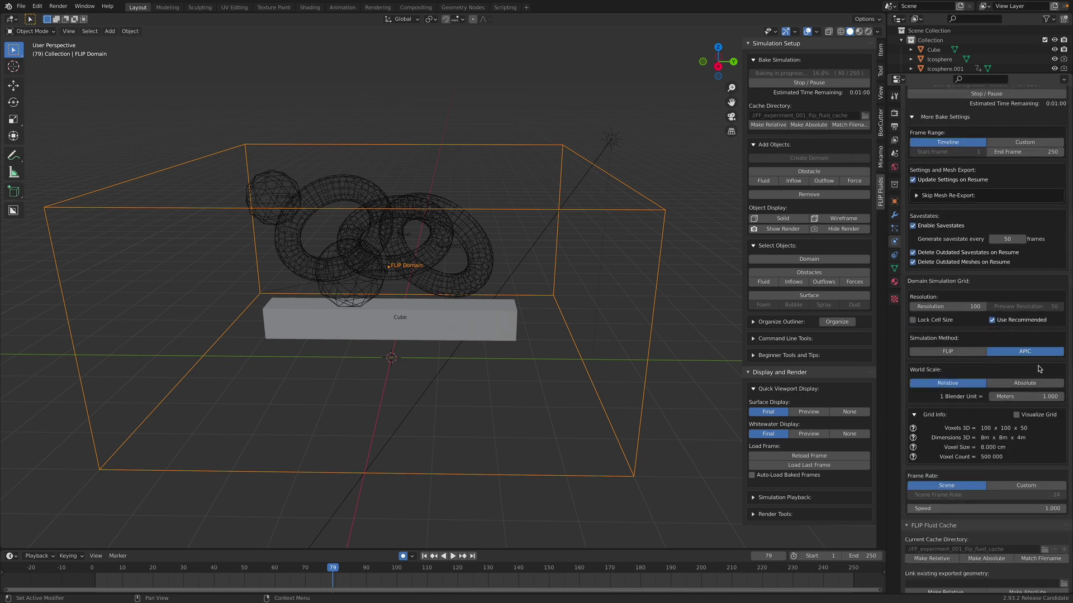
scroll(1014, 361, "down", 2)
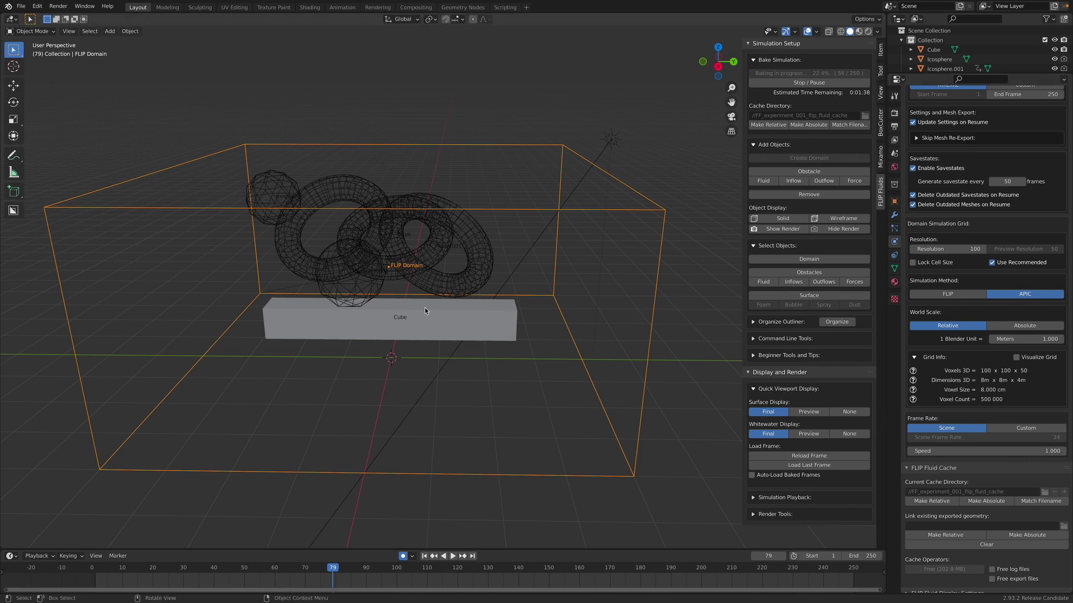
scroll(989, 374, "down", 1)
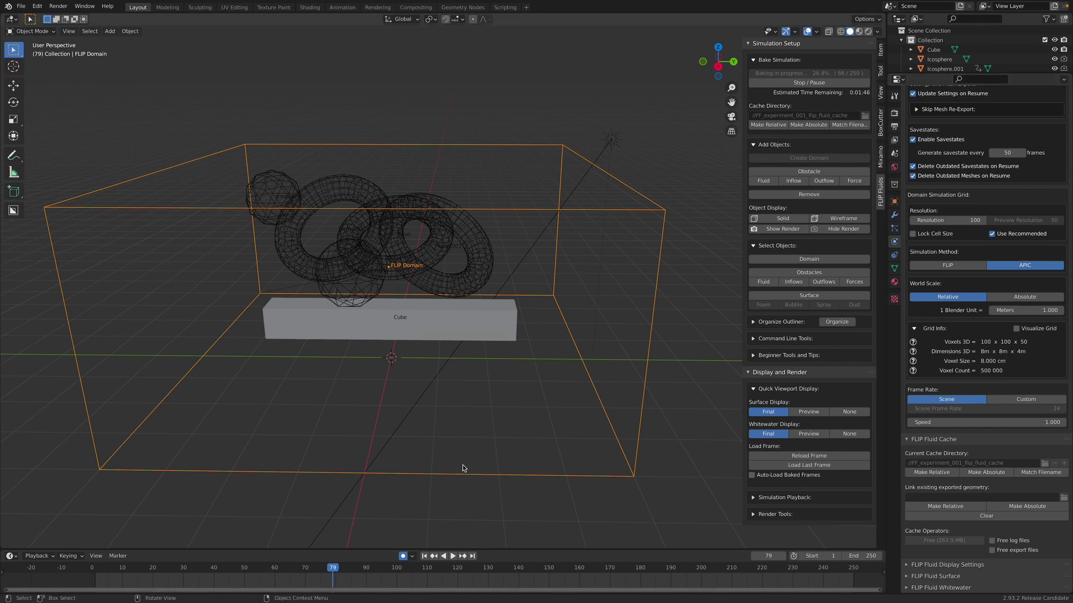
Play the partly baked simulation from the start, view it from several angles, replay the later part and stop at frame 113
left_click(99, 570)
key("space")
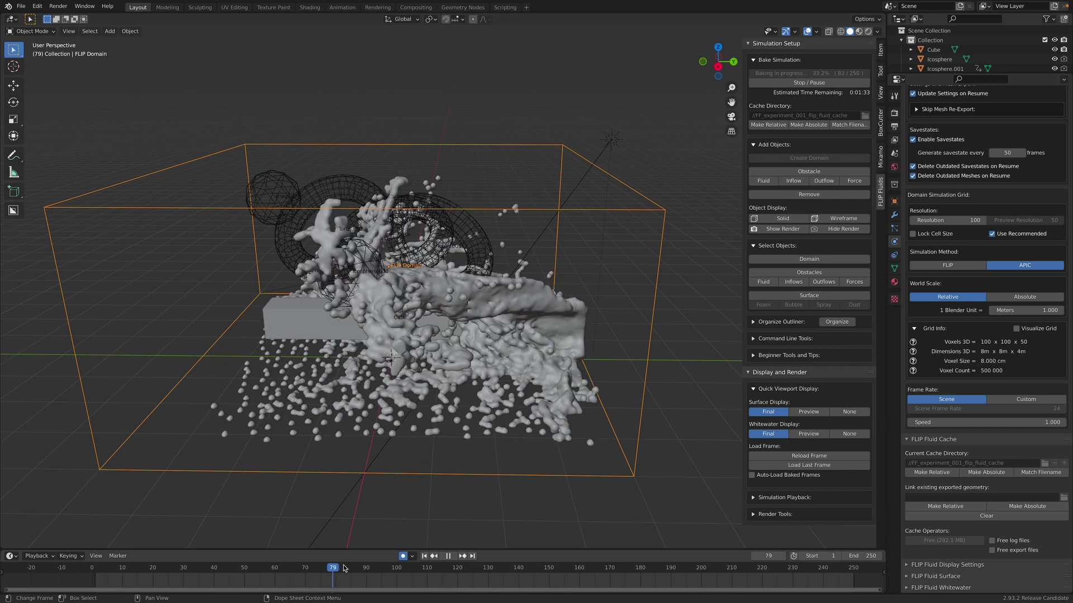
key("space")
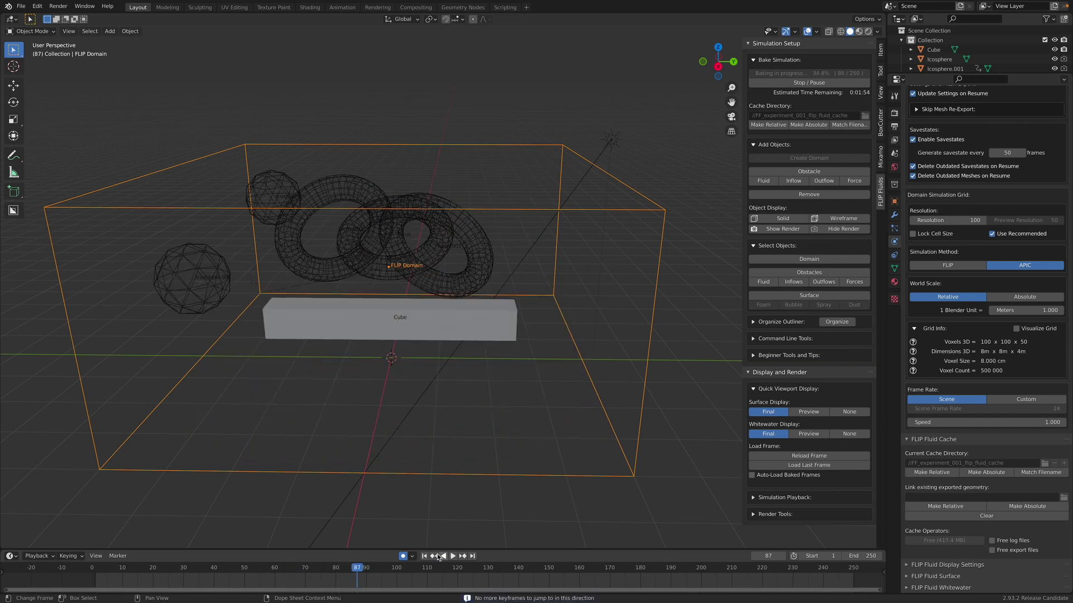
left_click(425, 557)
left_click(453, 555)
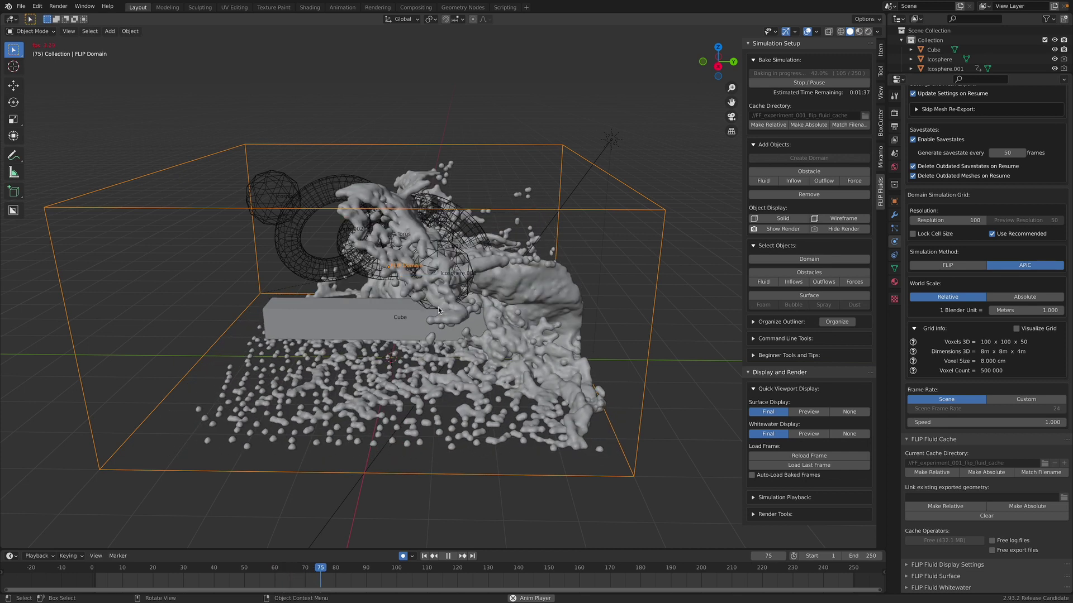
middle_click_drag(439, 309, 254, 318)
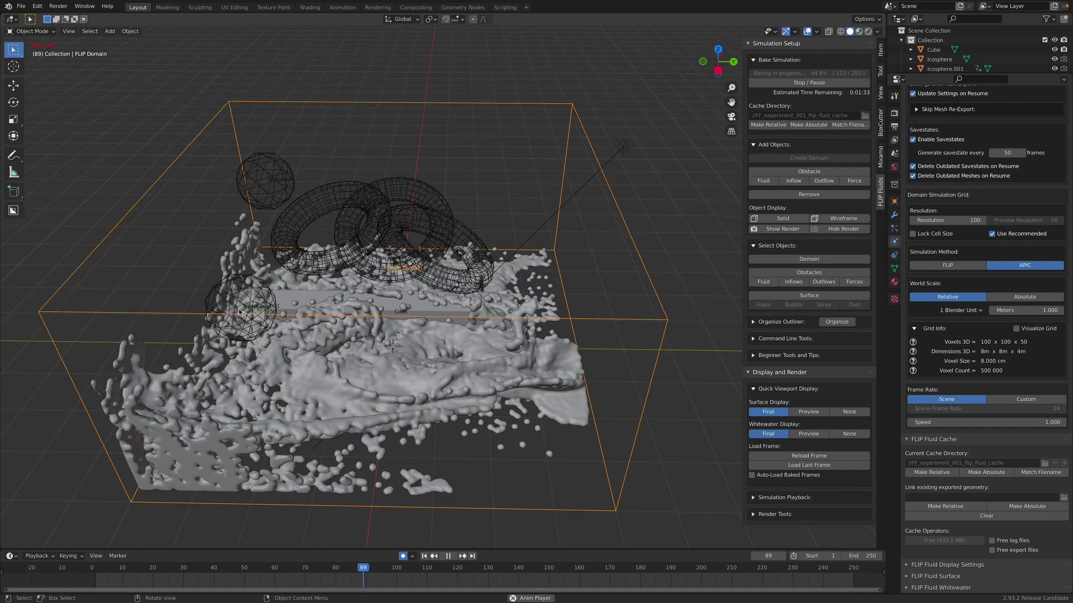
middle_click_drag(373, 332, 376, 319)
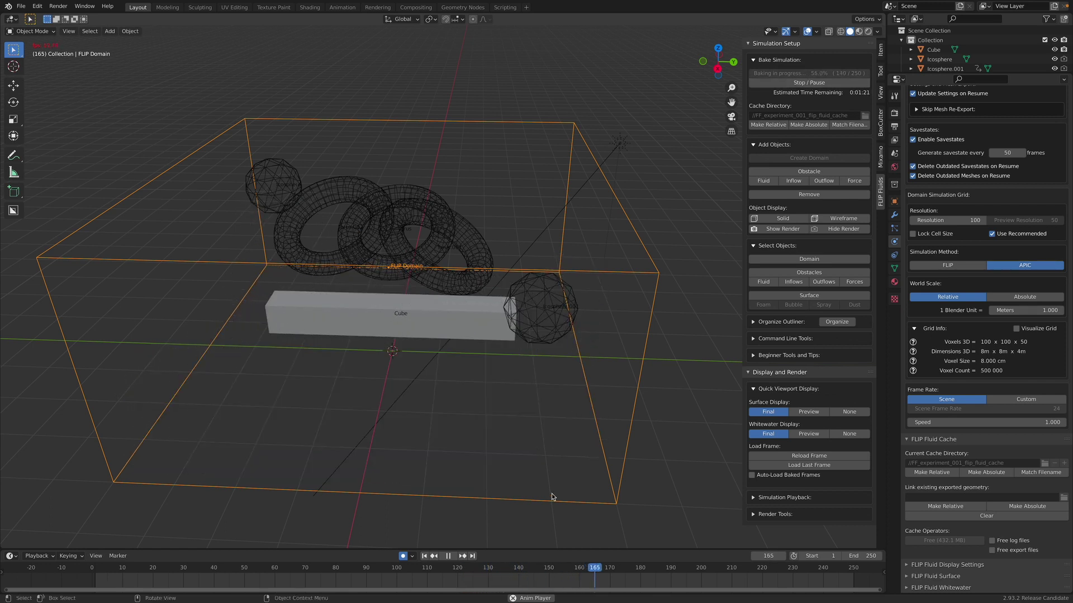
left_click(407, 572)
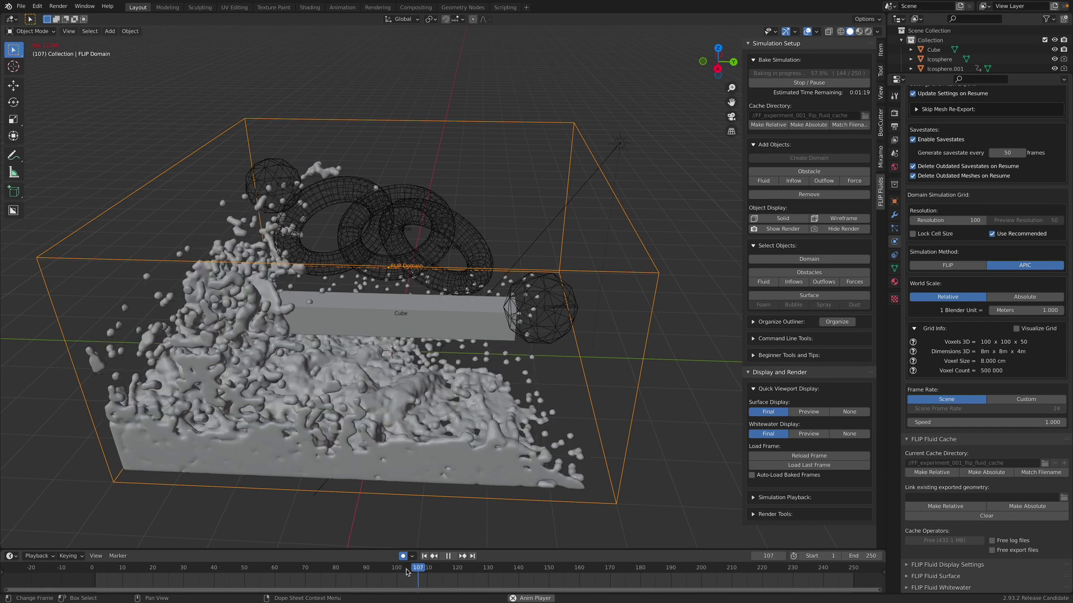
key("space")
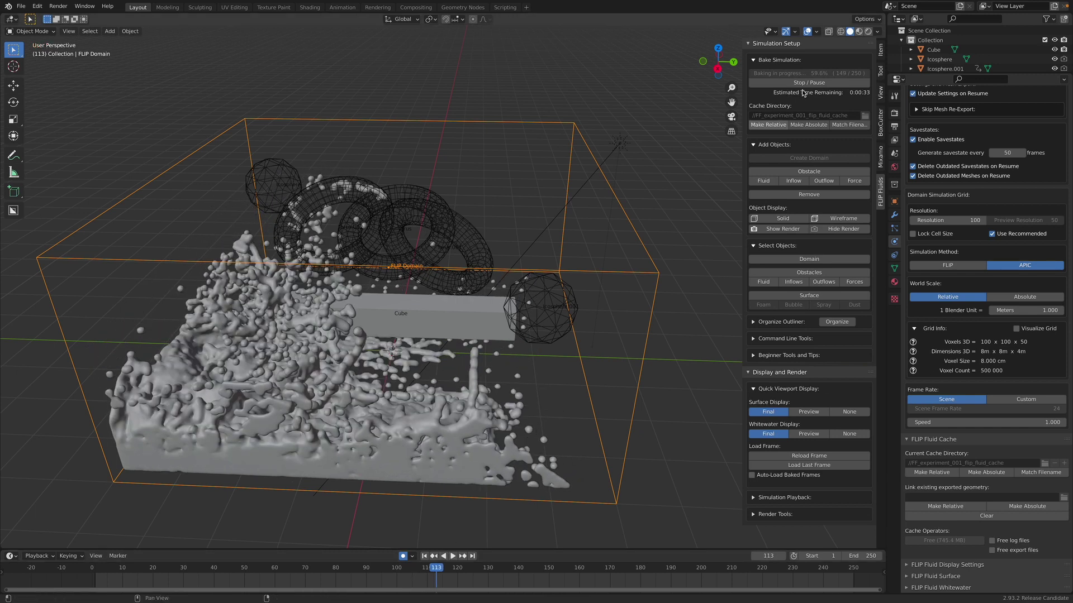
Stop and reset the running bake, set the domain's resolution to 200 and save the file
left_click(809, 82)
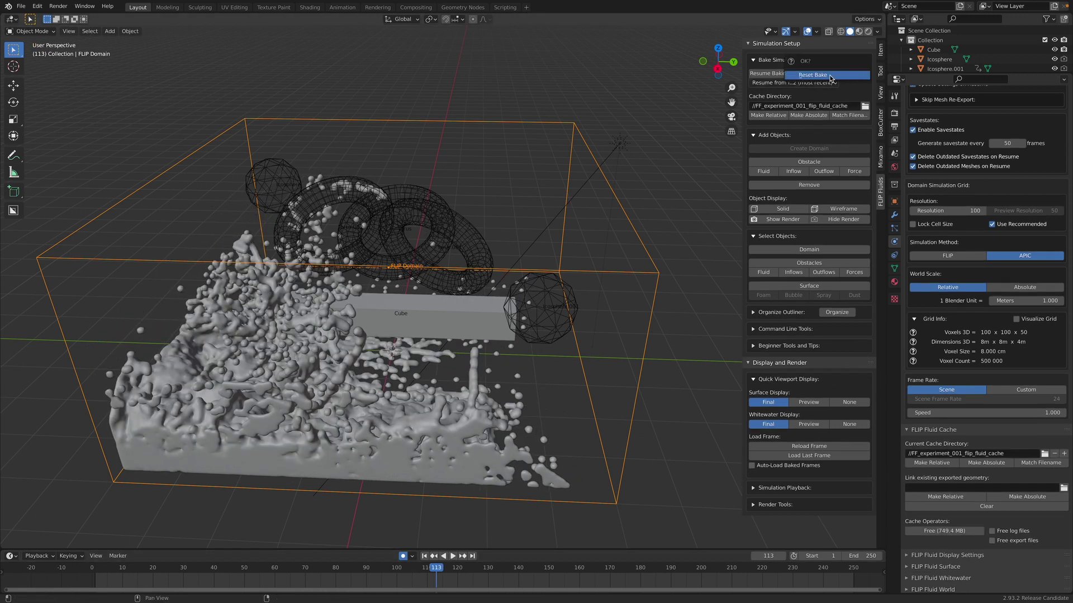
left_click(800, 76)
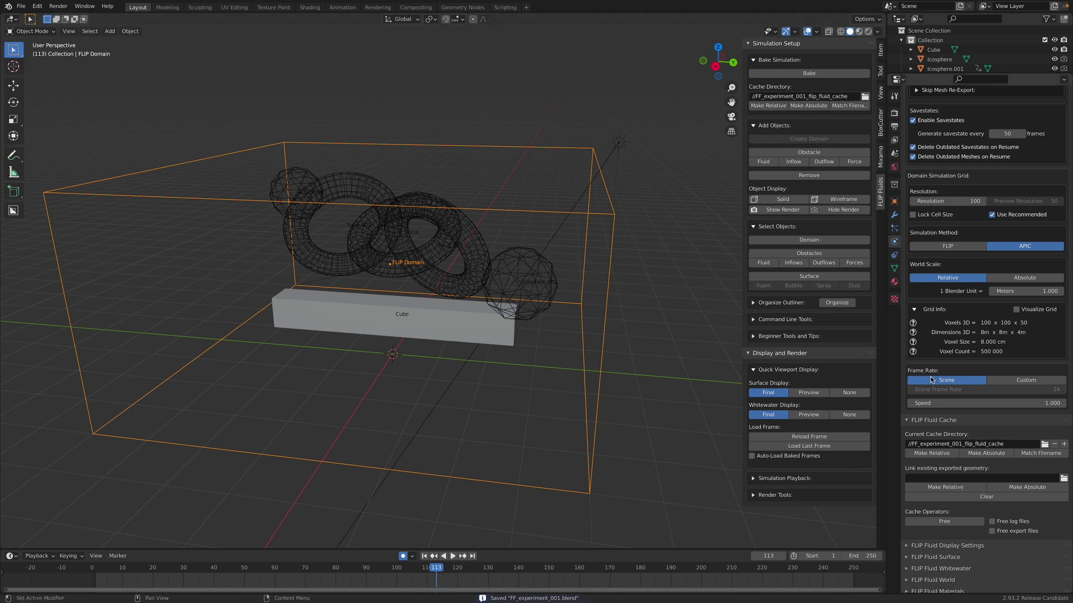
scroll(960, 416, "up", 10)
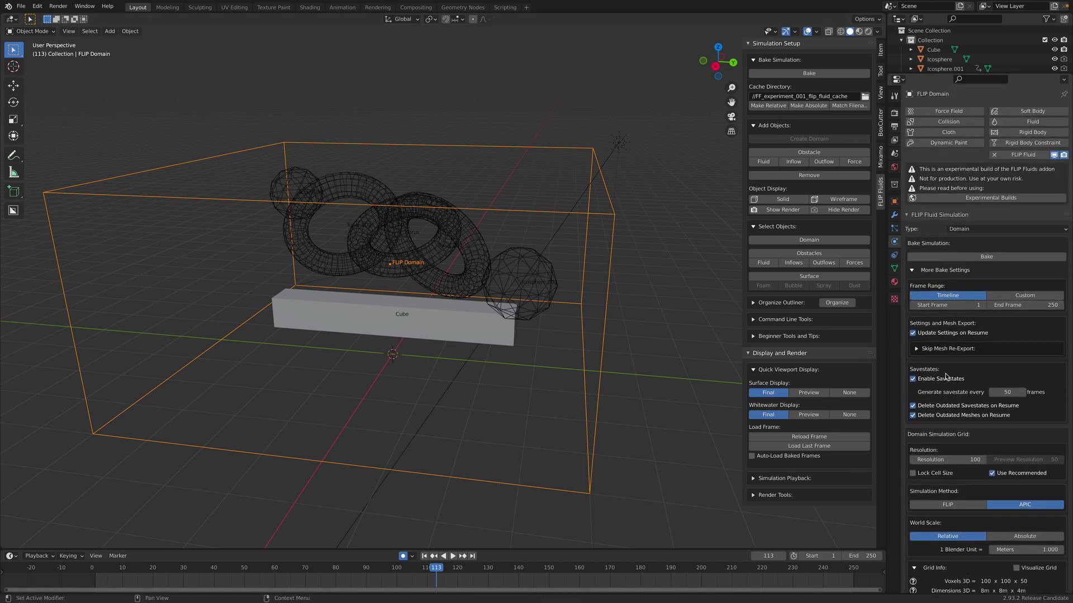
scroll(948, 408, "down", 1)
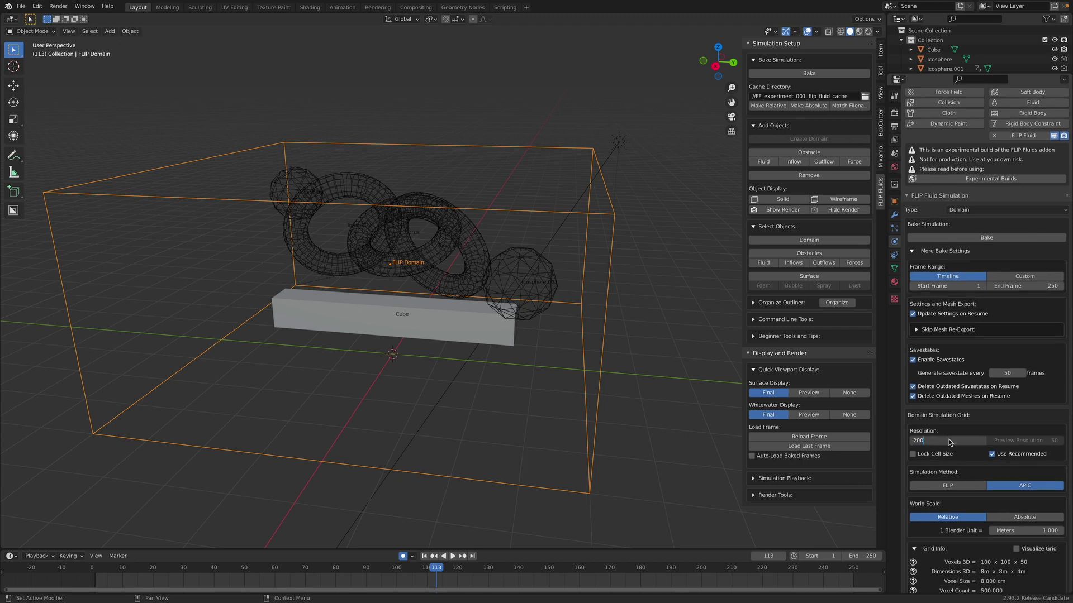
key("ctrl+s")
scroll(961, 458, "down", 1)
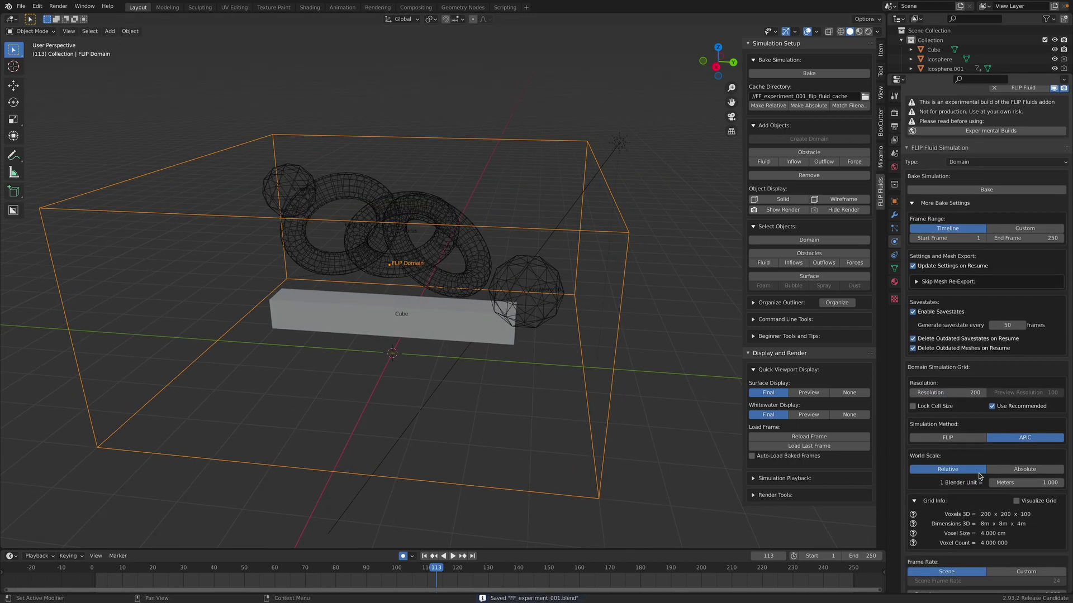
Bake the simulation at the higher resolution and play its first frames, stopping at frame 6
scroll(977, 469, "up", 2)
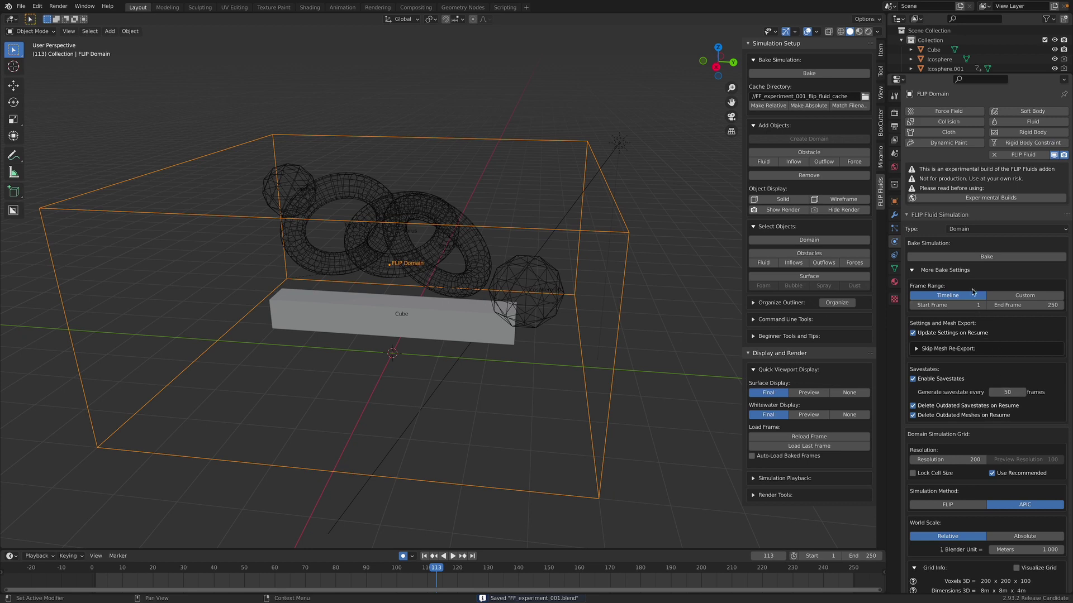
left_click(974, 257)
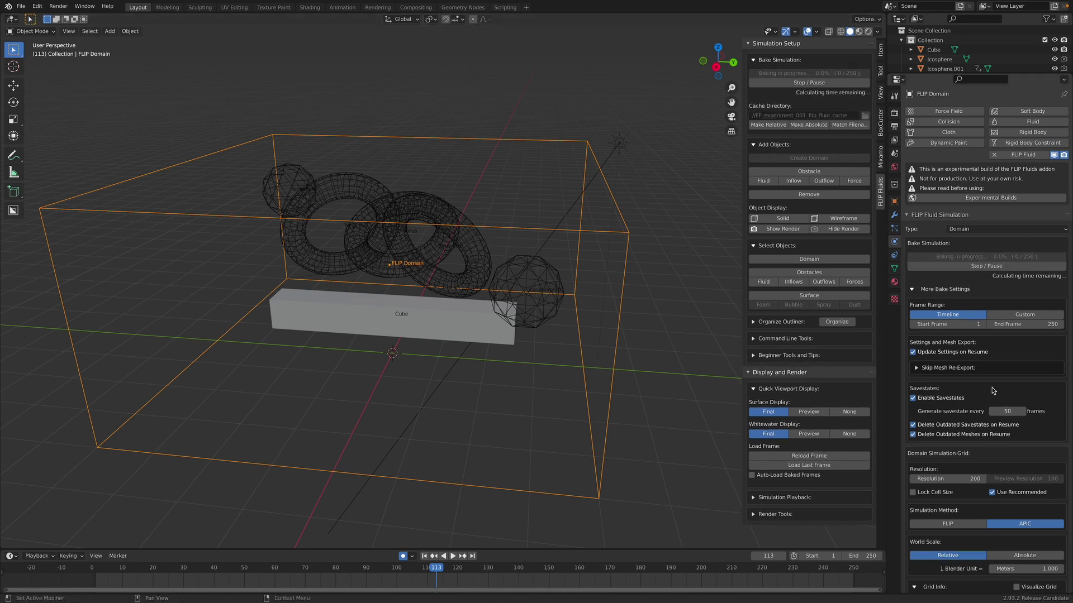
left_click(95, 568)
key("space")
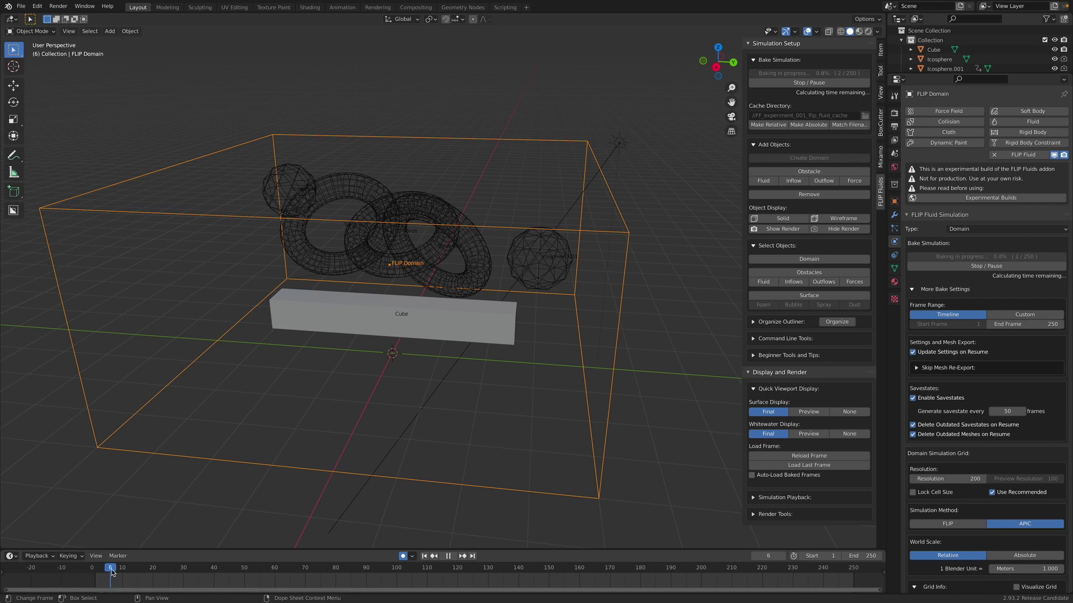
left_click(424, 557)
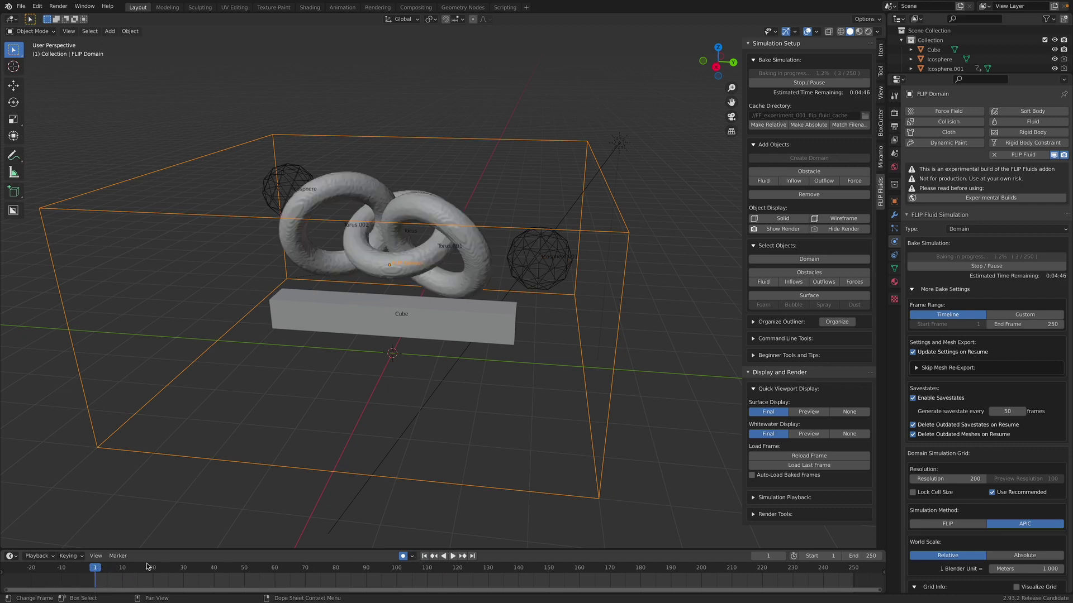
key("space")
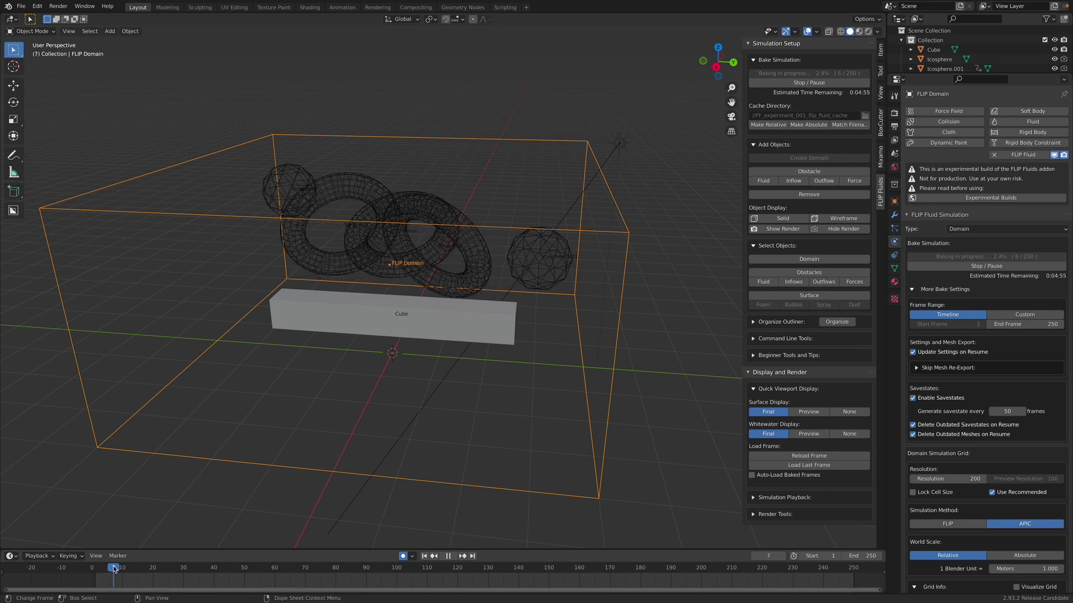
key("space")
left_click(111, 569)
middle_click_drag(401, 371, 463, 347)
Select the cube obstacle and clear its location and scale
left_click(417, 340)
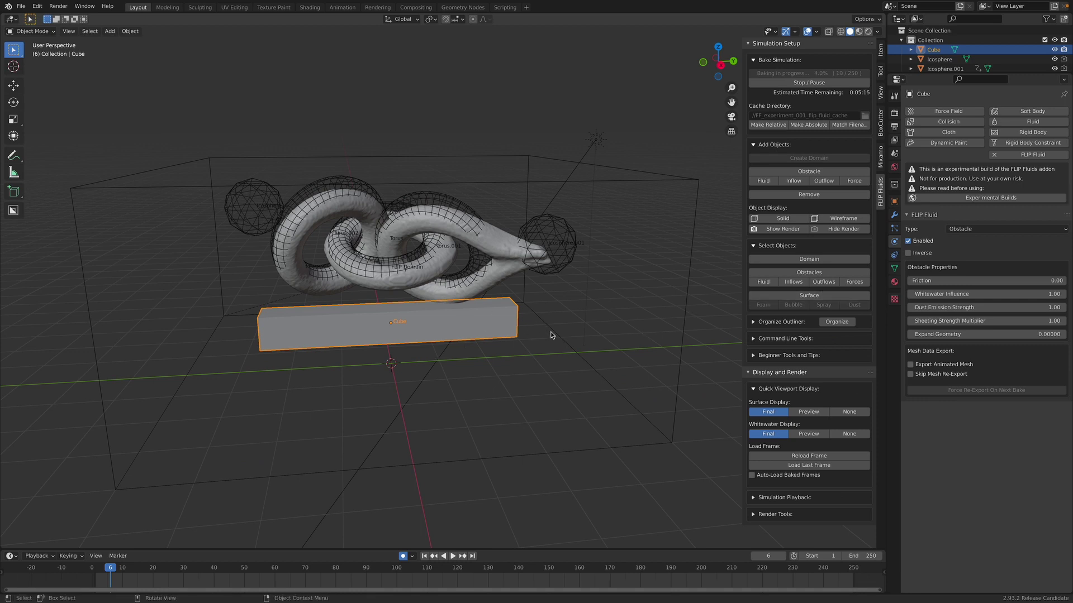
key("alt+g")
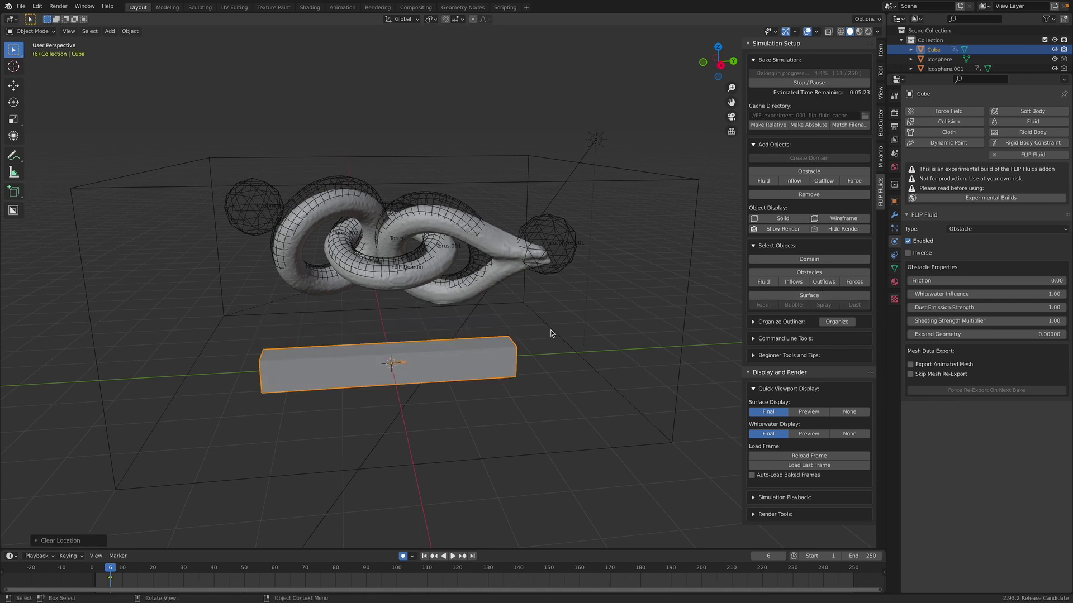
key("alt+s")
middle_click_drag(502, 335, 473, 317)
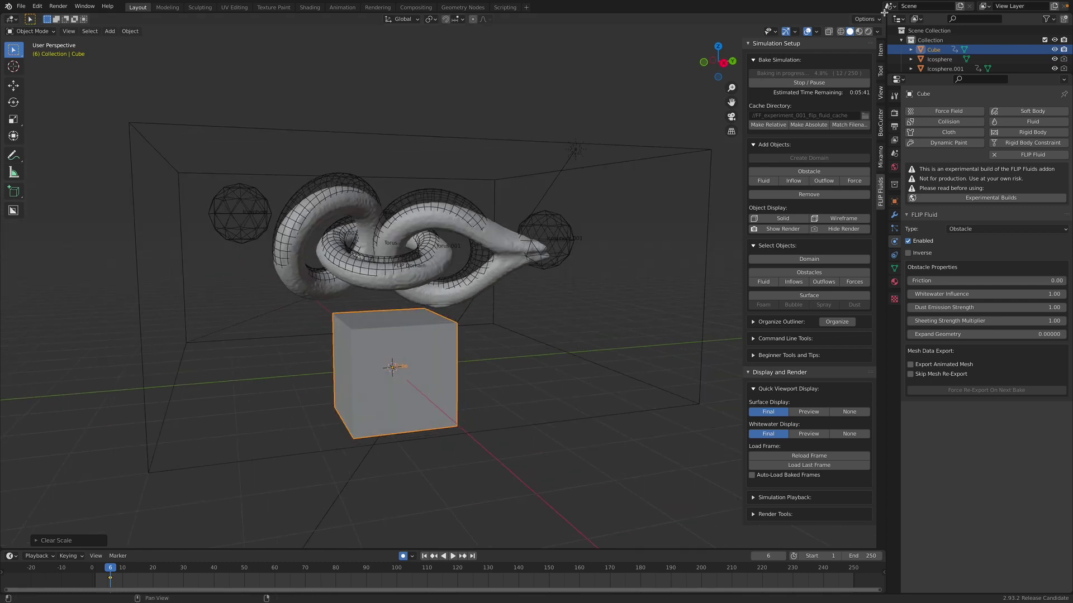
Split the viewport horizontally, turn the upper area into a Geometry Node Editor and create a new node tree for the cube
key("ctrl+space")
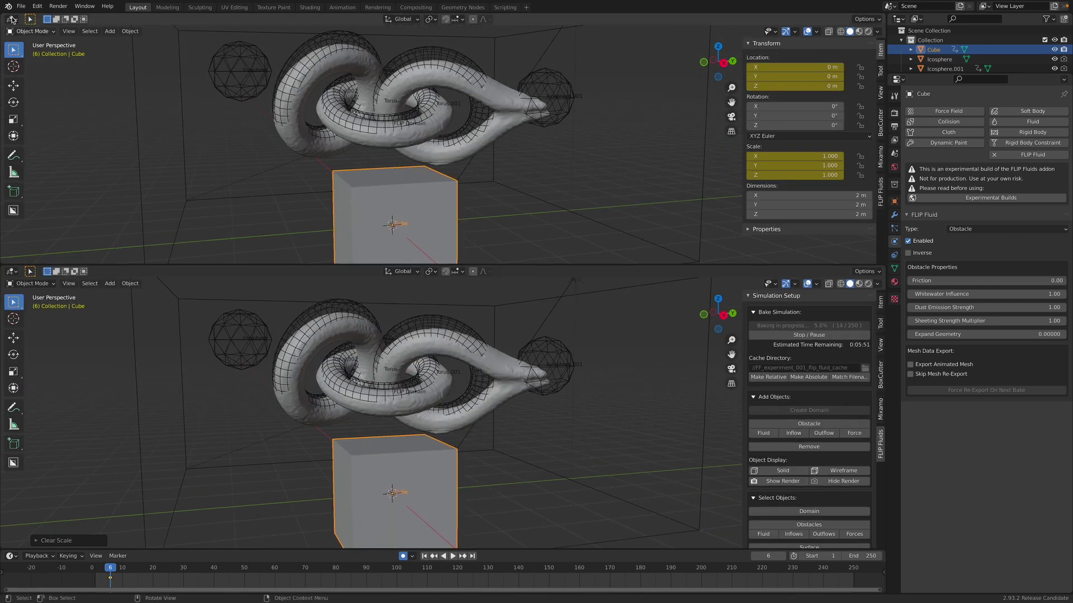
left_click(12, 19)
left_click(34, 110)
left_click(428, 19)
Add a Transform node and insert it between the Group Input and Group Output nodes
middle_click_drag(373, 124, 383, 105)
scroll(380, 102, "up", 8)
key("shift+a")
type("s")
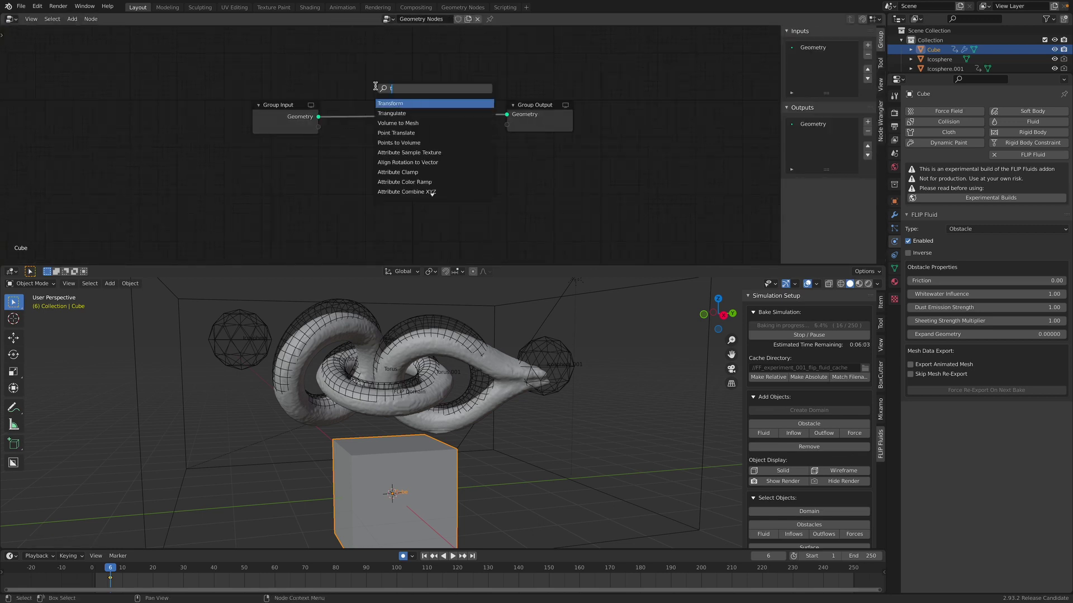
type("tra")
left_click(389, 104)
left_click(362, 78)
Set the Transform node's scale to 0.280 on all axes and its Z translation to 0.78 m
left_click_drag(401, 198, 362, 217)
left_click_drag(391, 141, 419, 140)
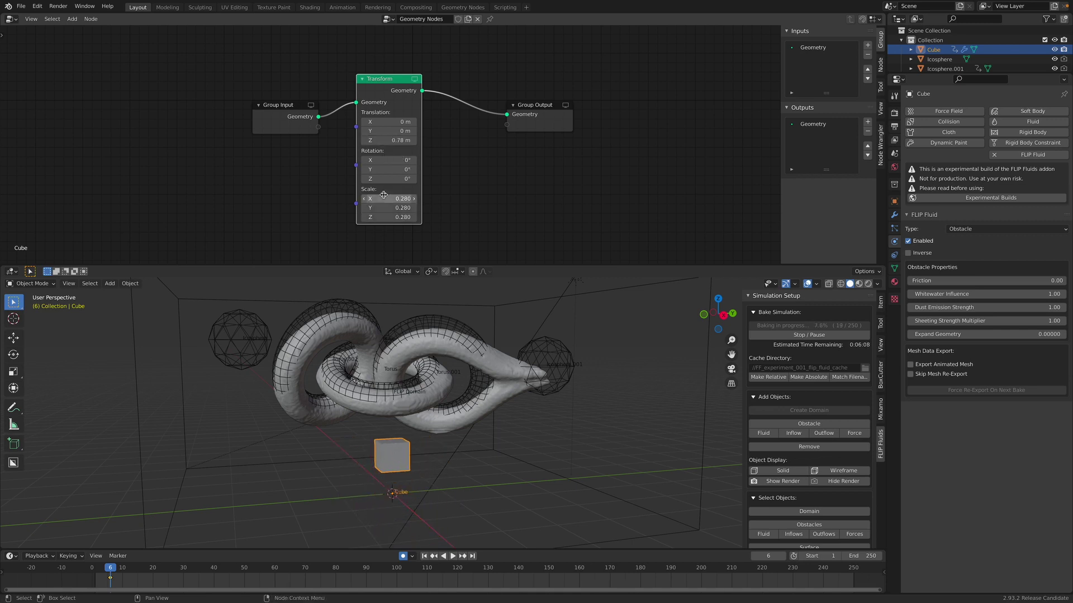
Stretch the cube into a long bar by setting the Transform node's X scale to 3.880 and its Z translation to 0 m
left_click_drag(391, 198, 444, 198)
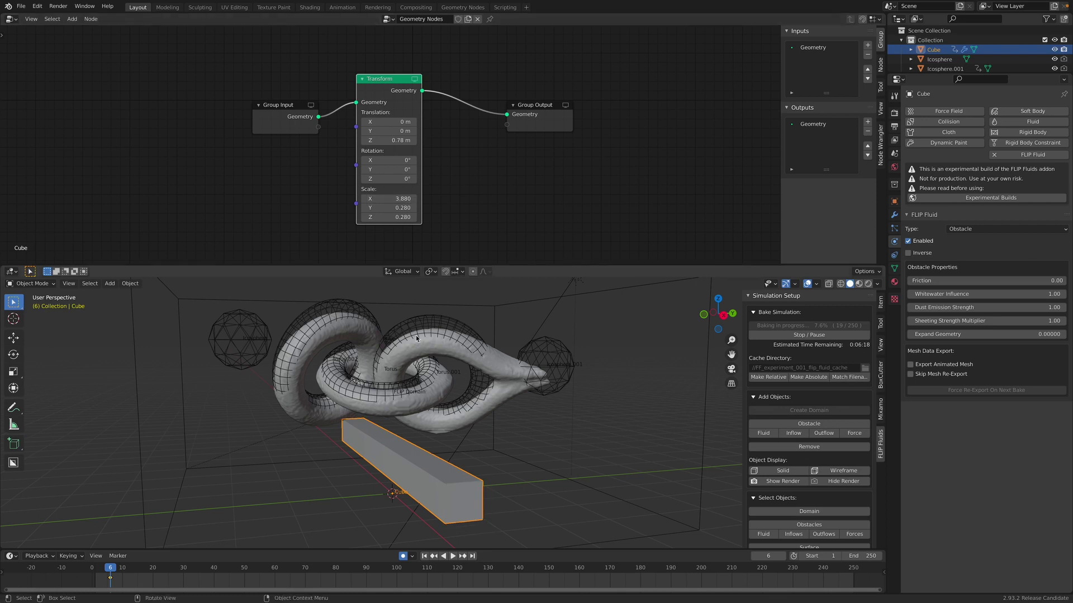
middle_click_drag(435, 363, 407, 373)
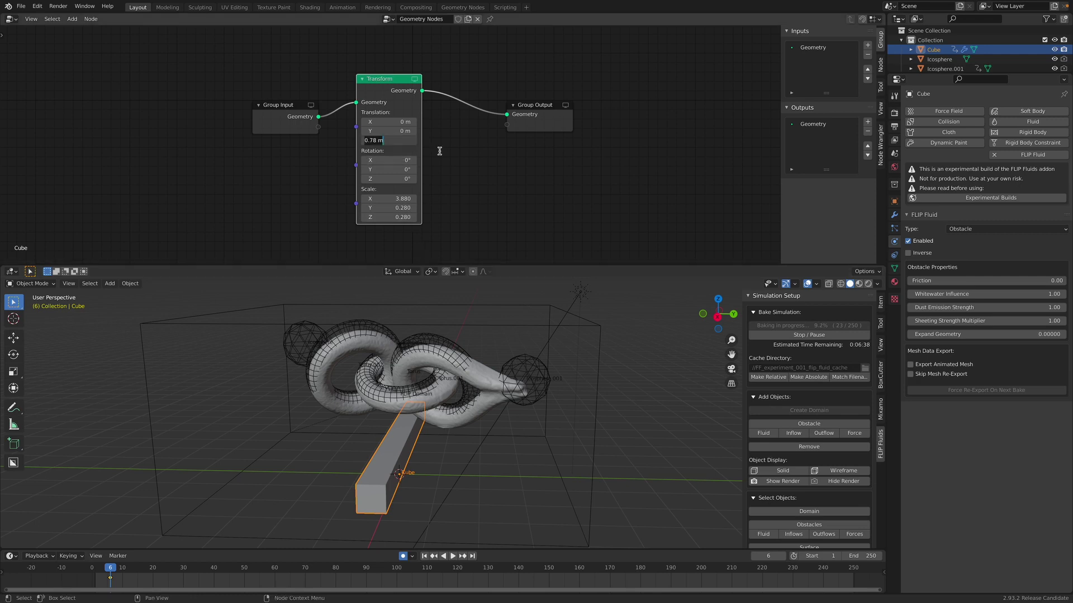
type("0")
key("Return")
Move the bar obstacle along Z and Y to one side of the domain, clear of the space beneath the tori
scroll(413, 438, "down", 3)
middle_click_drag(414, 439, 443, 437)
key("g")
key("x")
right_click(434, 439)
key("g")
key("z")
left_click(437, 419)
key("g")
key("y")
left_click(367, 427)
middle_click_drag(369, 426, 395, 420)
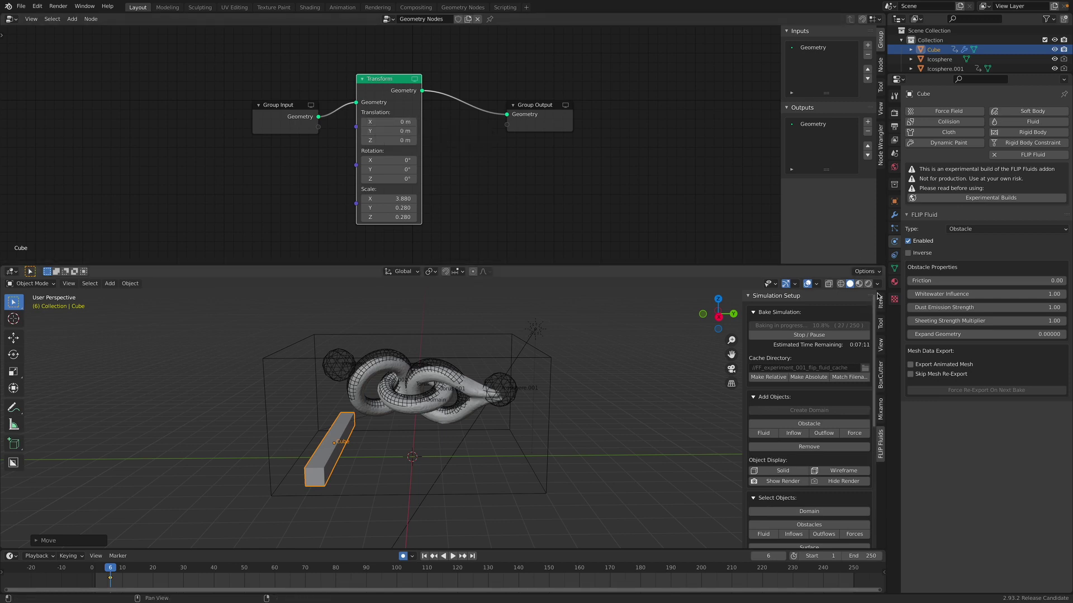
Show the bar obstacle's modifiers and save the file
left_click(894, 214)
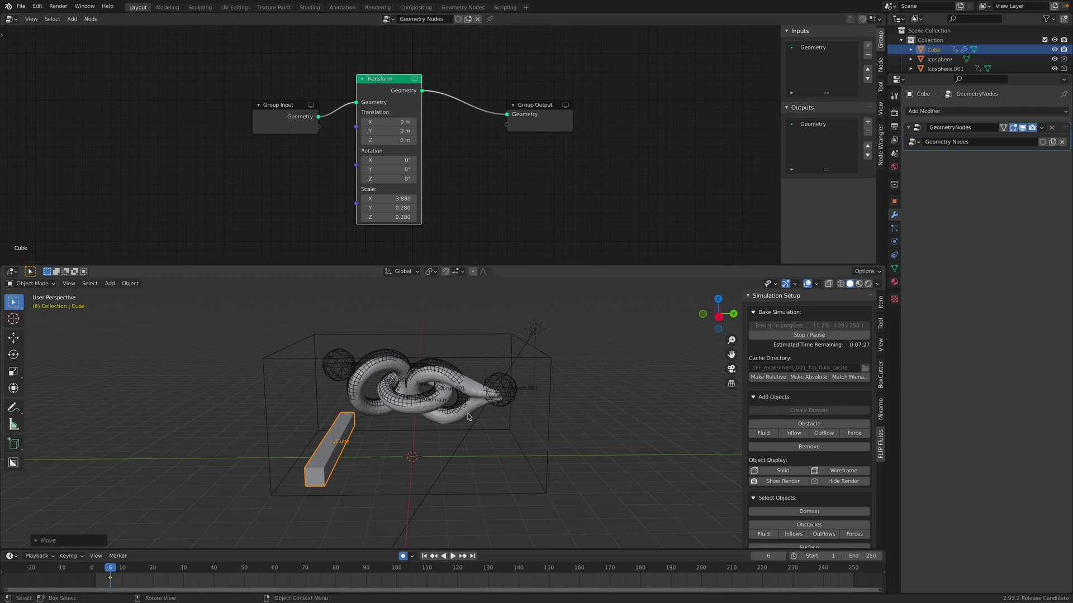
left_click(608, 384)
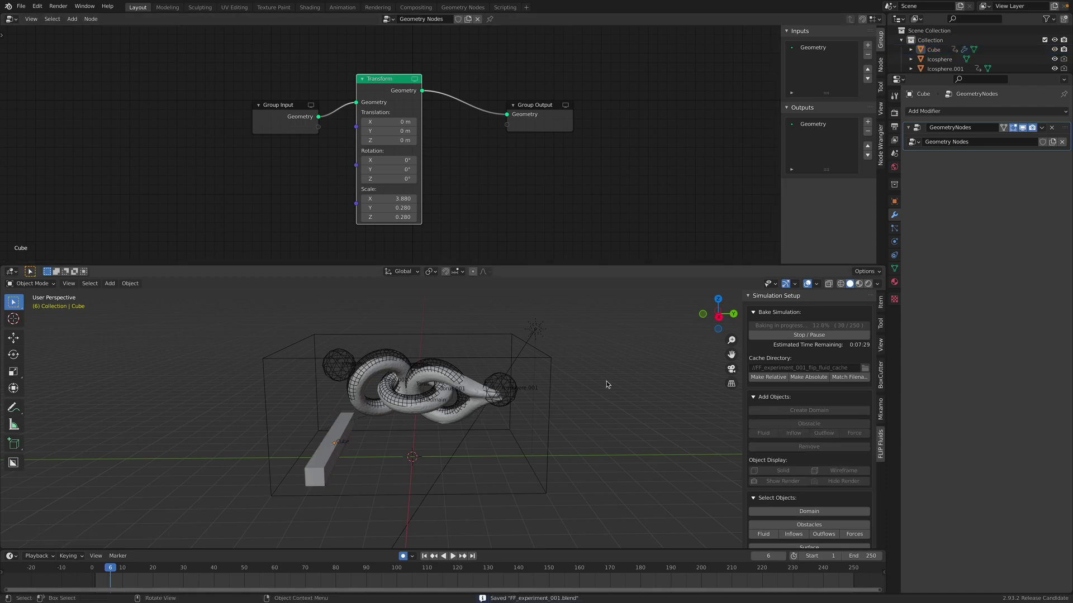
left_click(351, 425)
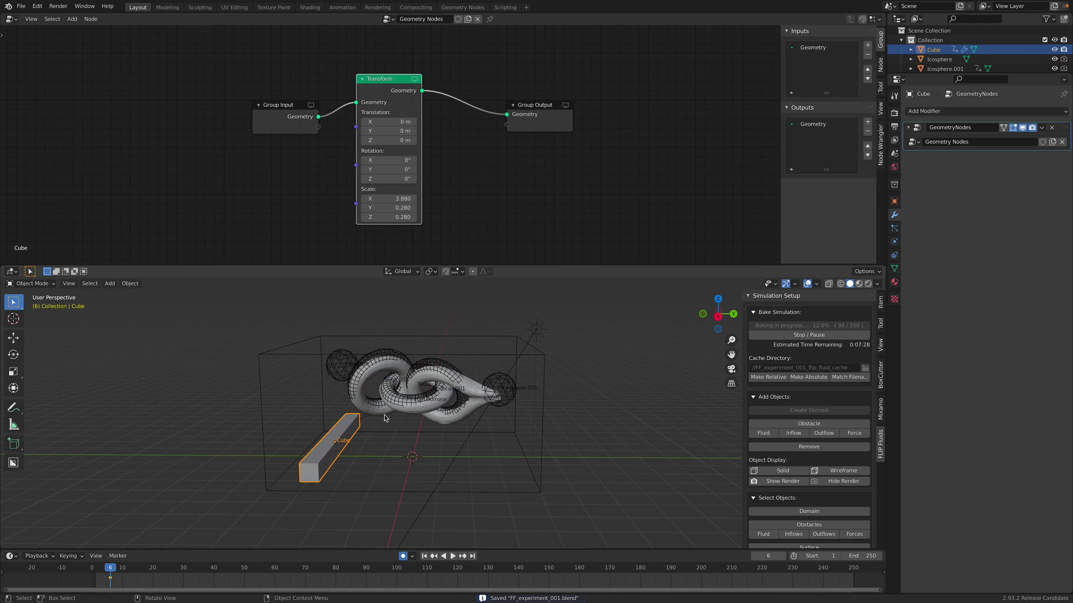
Add a new cube mesh and move it beside the domain, on the side opposite the bar
left_click(610, 401)
key("shift+a")
left_click(646, 411)
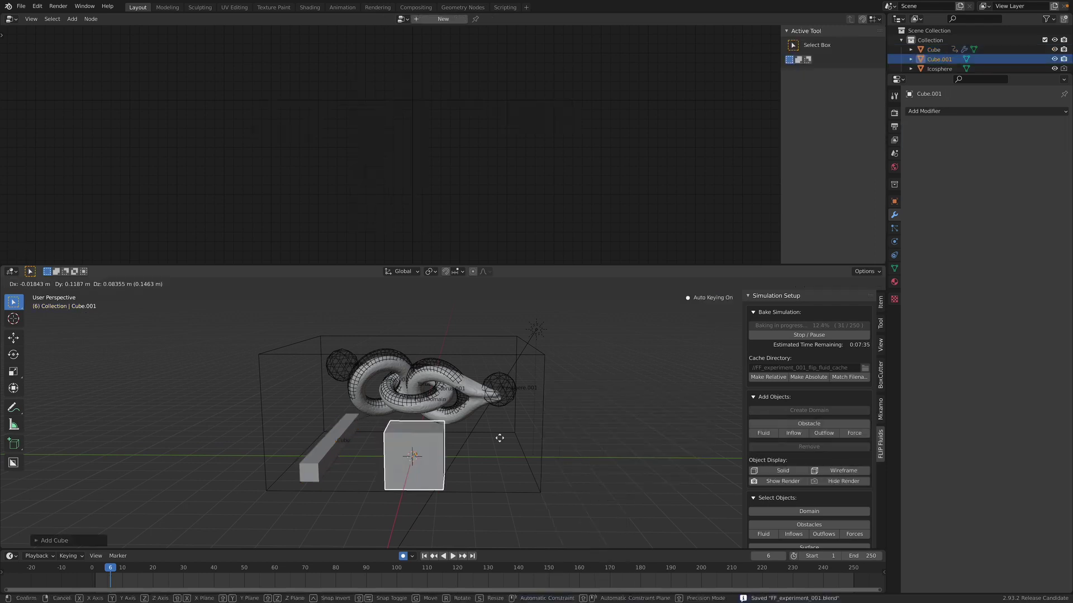
key("g")
left_click(589, 421)
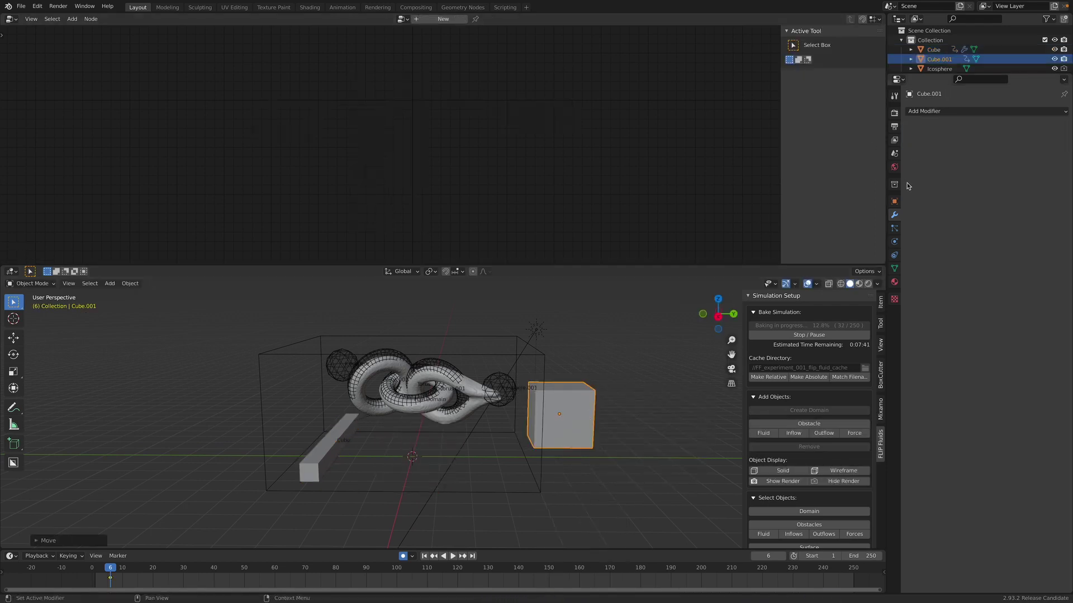
Delete all of the new cube's mesh geometry in Edit Mode, keeping the object as an empty mesh
key("Tab")
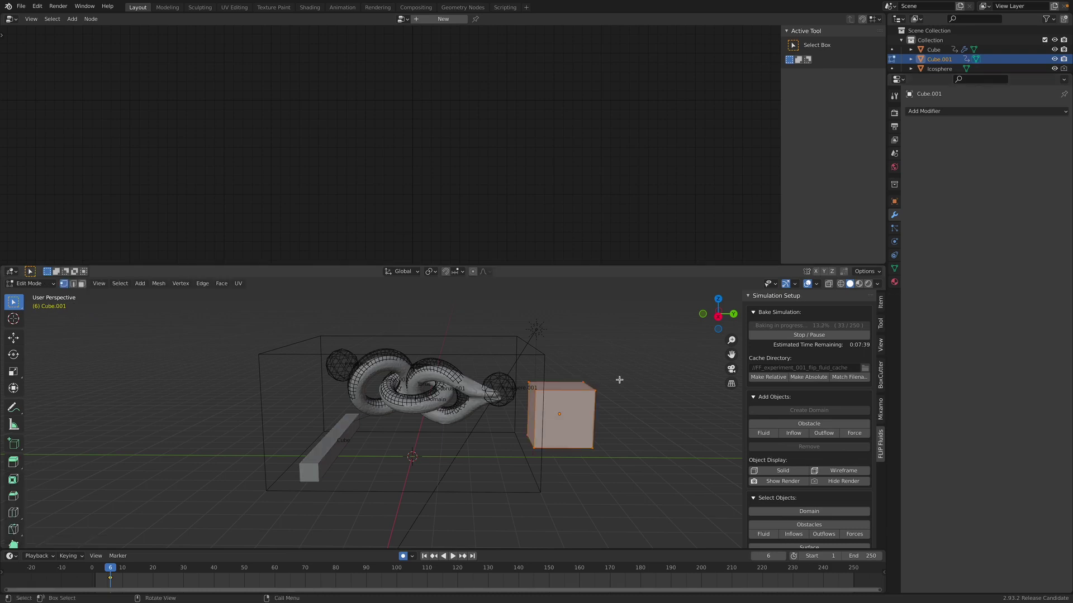
key("x")
left_click(618, 381)
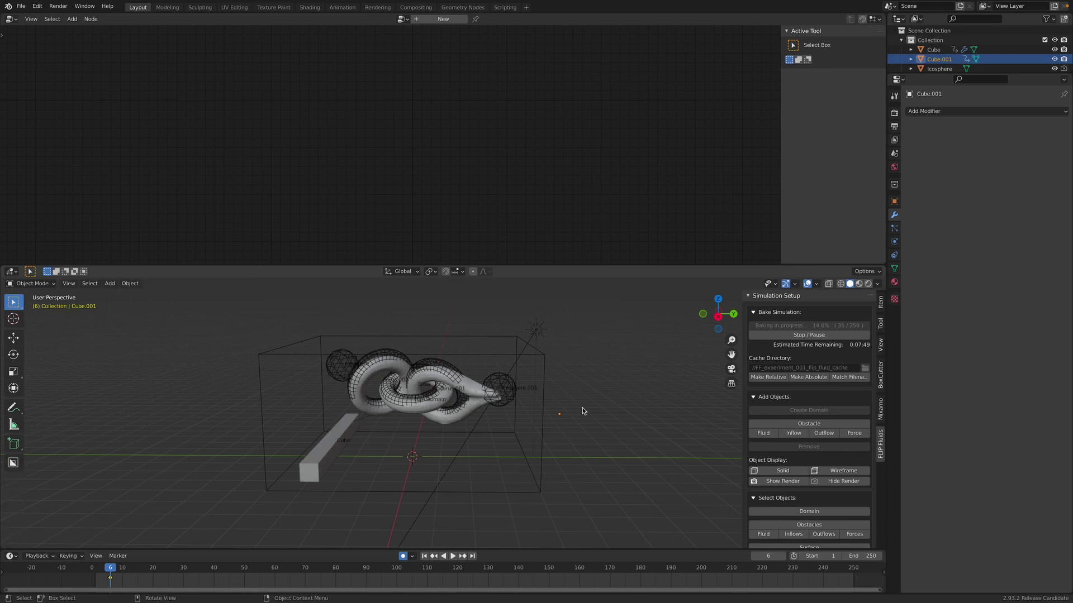
middle_click_drag(575, 413, 568, 395)
key("Tab")
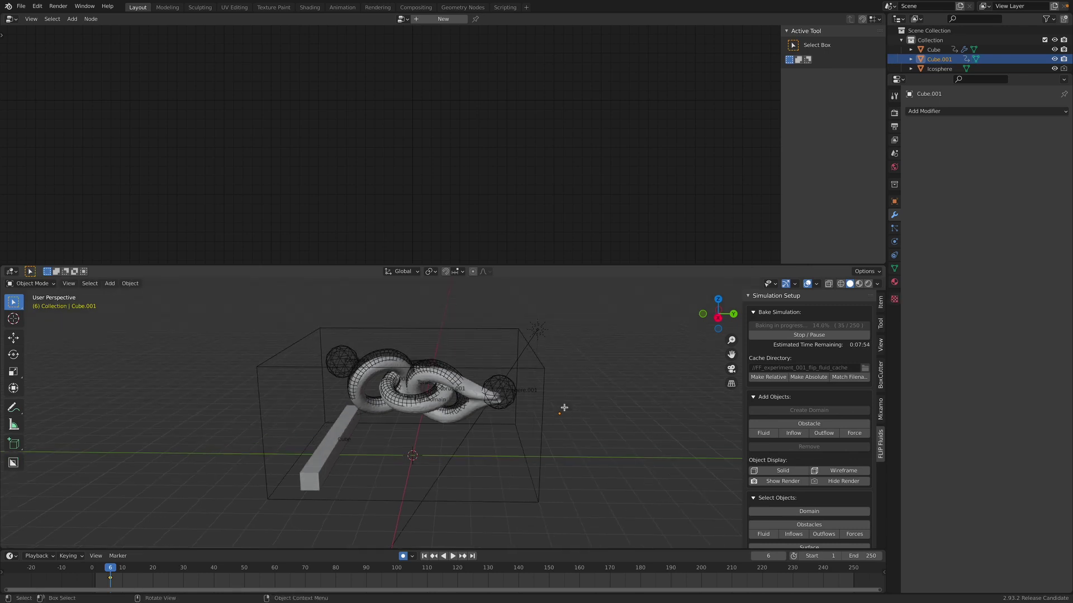
key("Tab")
Add an Array modifier to the empty mesh object with a count of 6 and the relative offset disabled
left_click(922, 111)
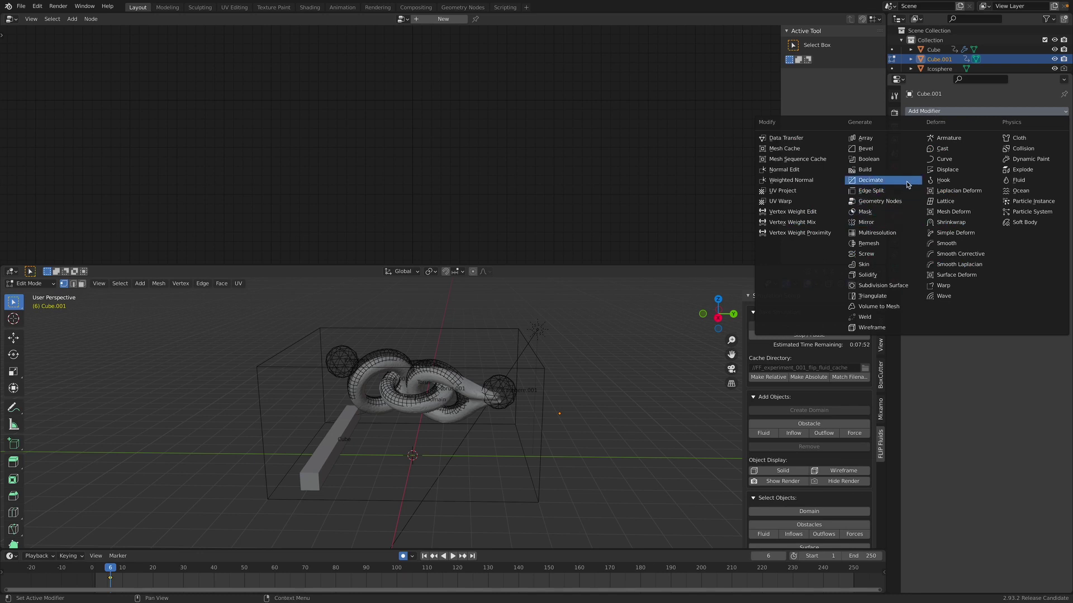
left_click(888, 138)
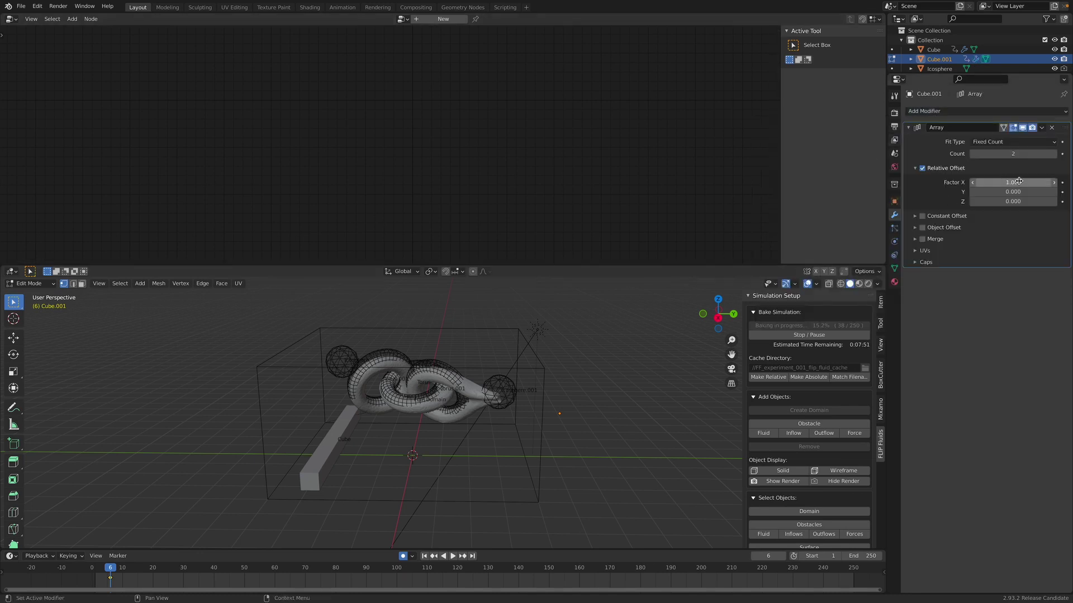
left_click(945, 169)
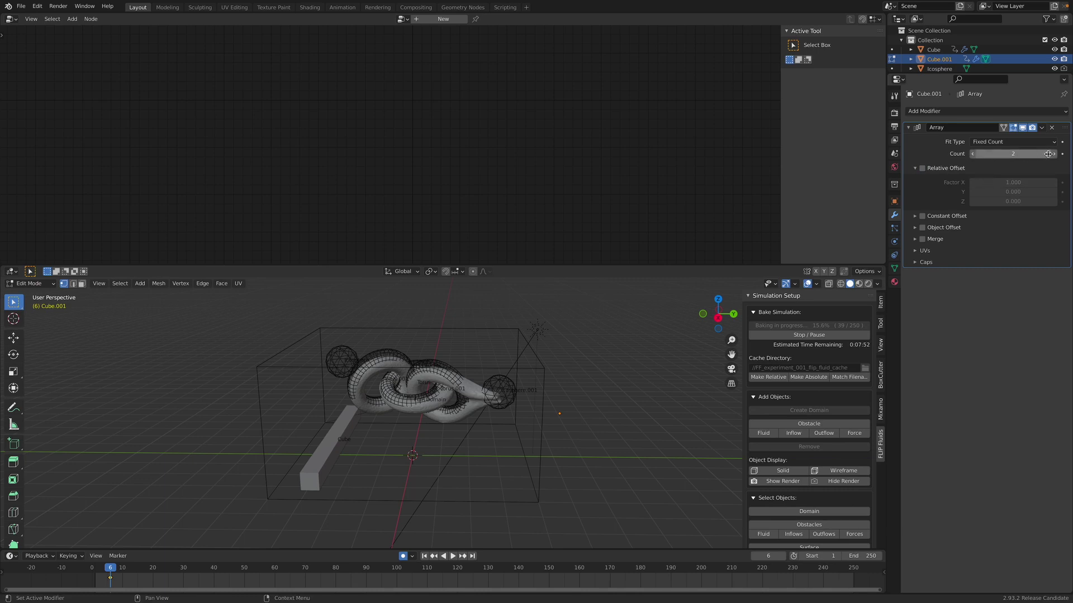
key("Tab")
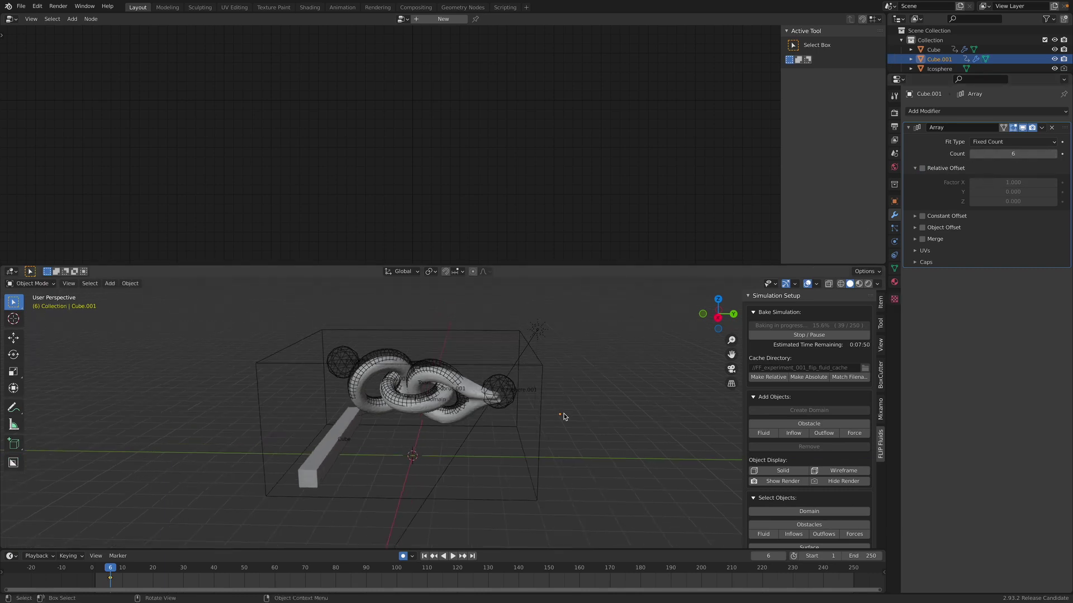
Move the empty mesh object above the tori and create a new geometry node tree for it
key("g")
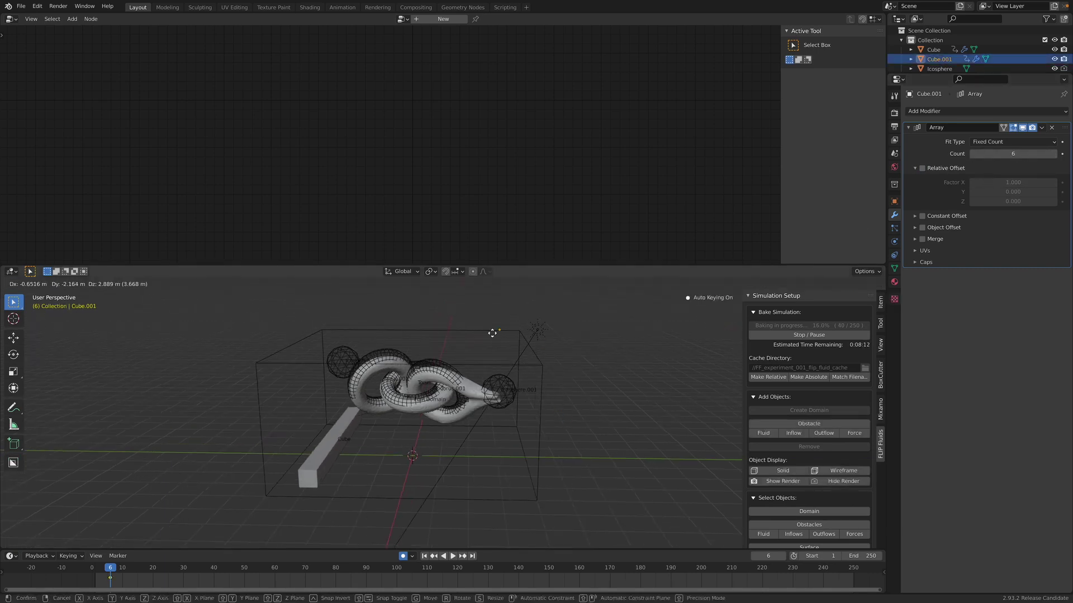
left_click(472, 329)
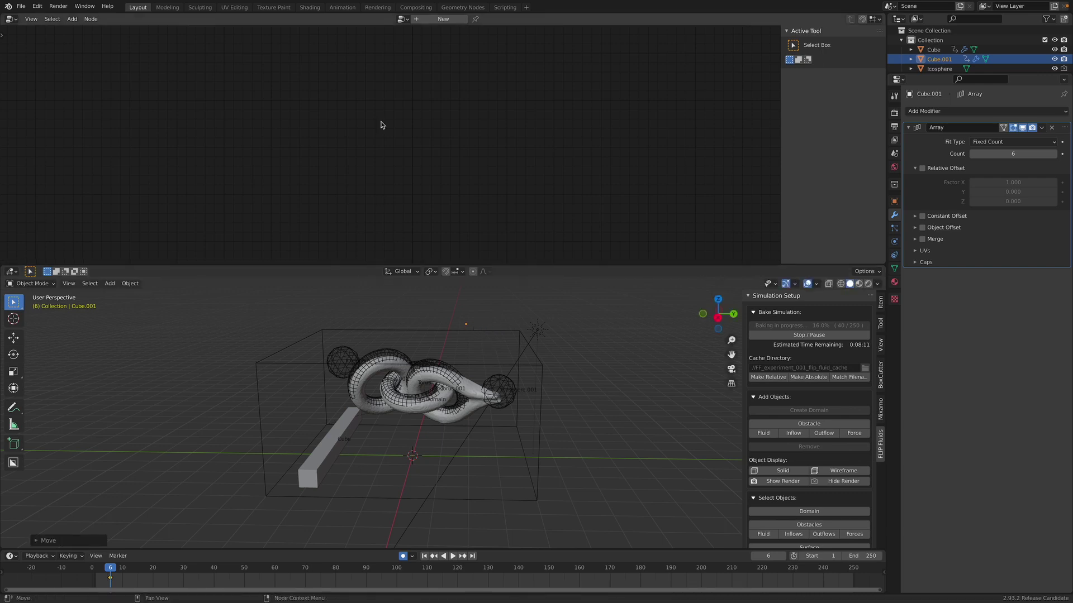
left_click(428, 19)
Add a mesh Line node to the empty object's node tree
key("shift+a")
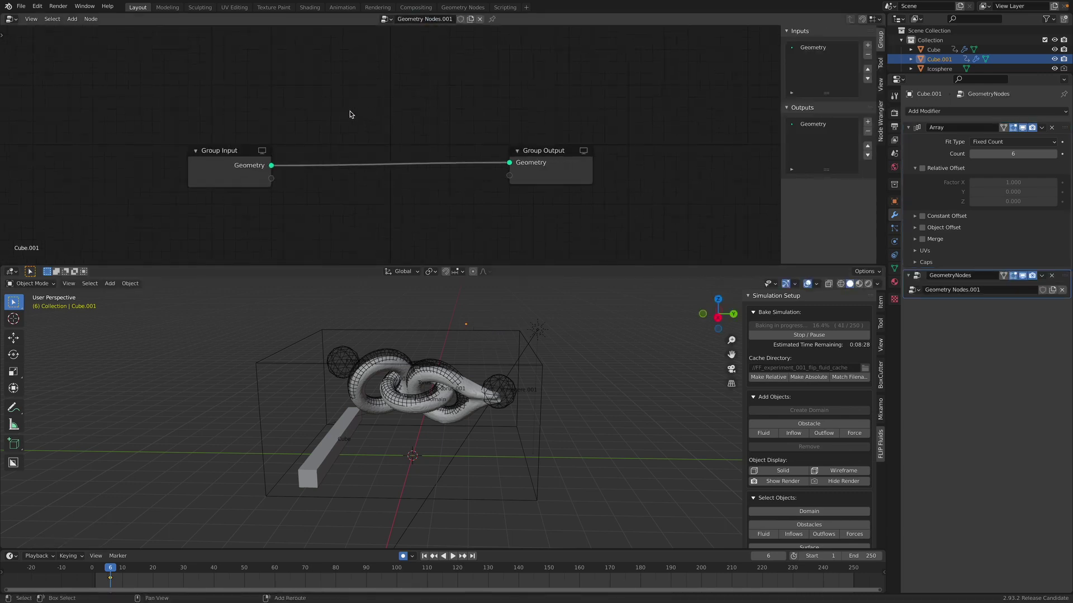
left_click(340, 59)
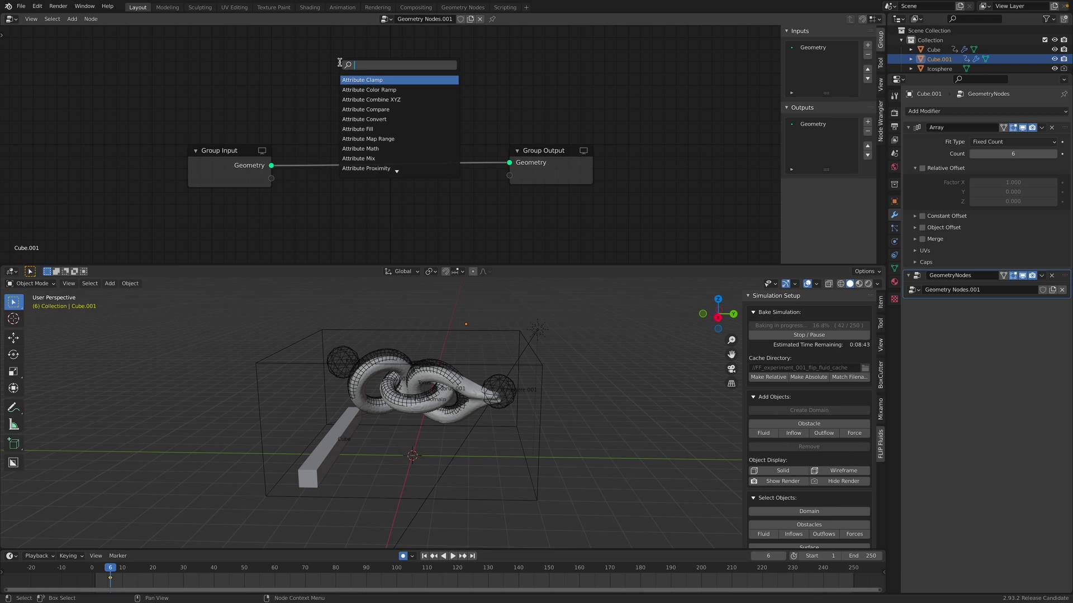
type("line")
key("Return")
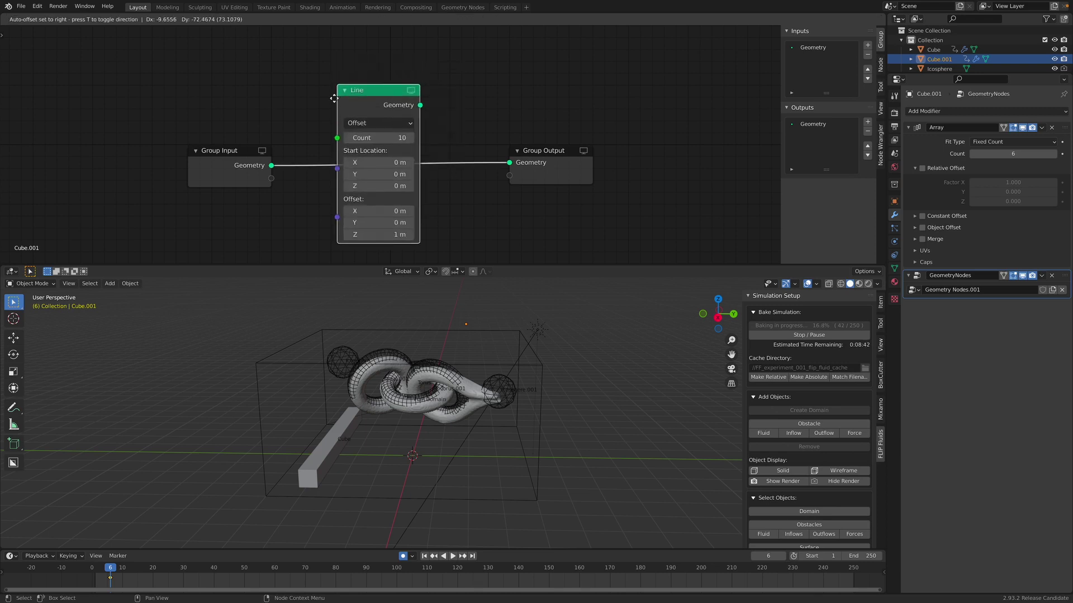
left_click(303, 192)
Connect the Line node's geometry to the Group Output and move the output node aside to make room
middle_click_drag(309, 195, 315, 121)
left_click_drag(372, 121, 351, 116)
scroll(351, 116, "down", 1)
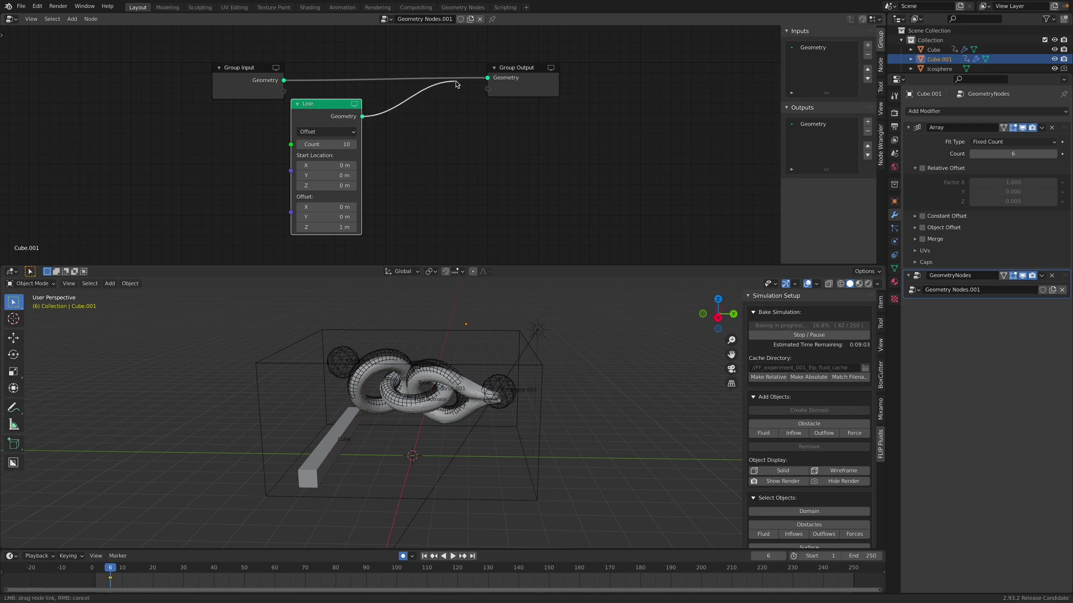
left_click_drag(484, 79, 485, 78)
left_click_drag(541, 71, 584, 93)
scroll(481, 319, "down", 6)
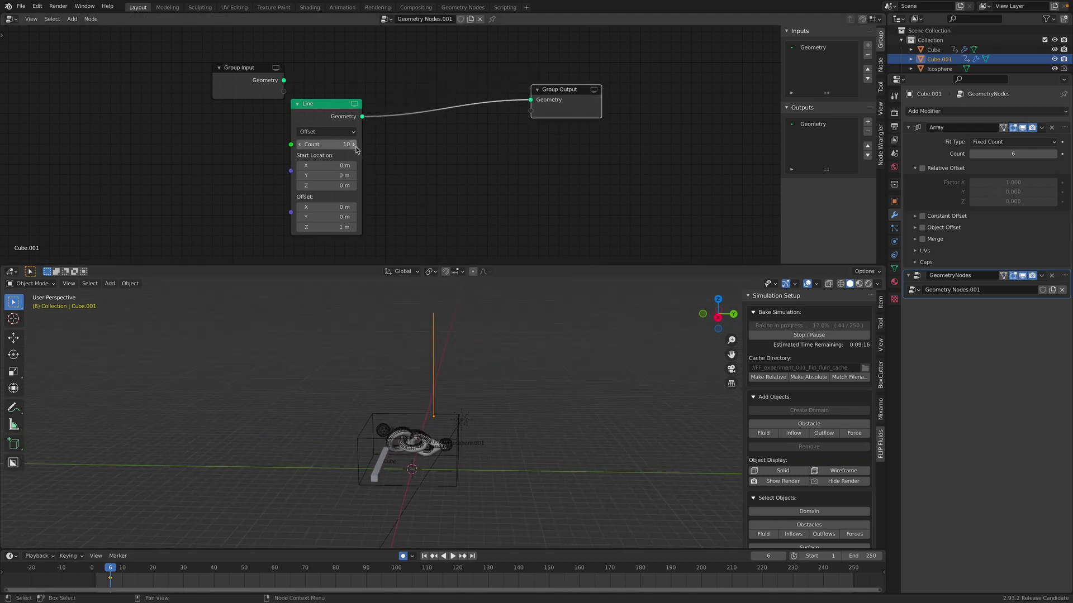
Insert a Point Instance node between the Line and Group Output nodes and set its object to Cube
key("shift+a")
left_click(413, 117)
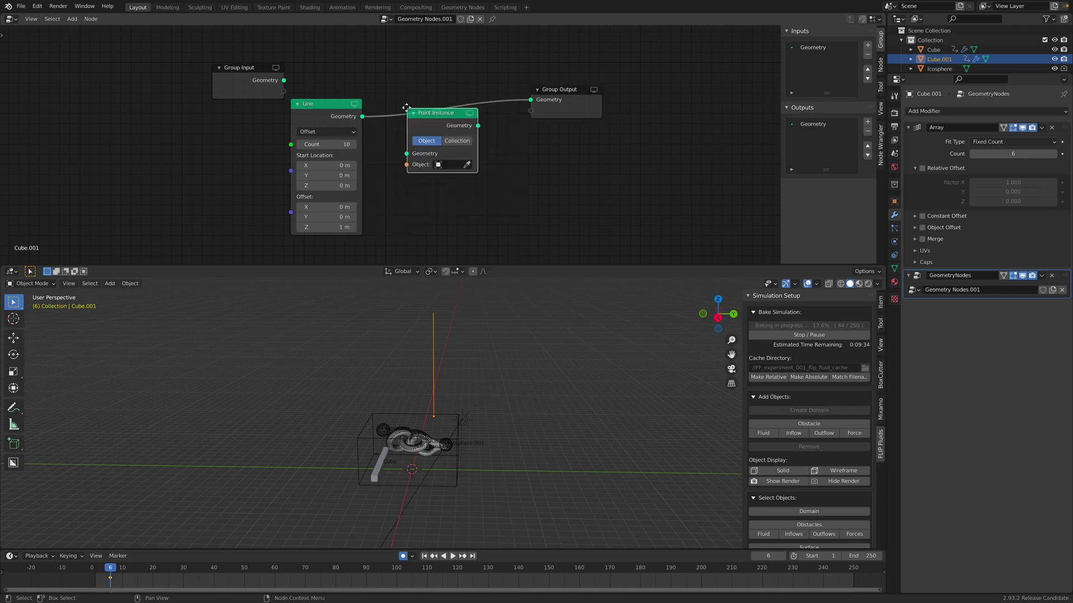
left_click(407, 107)
left_click(448, 164)
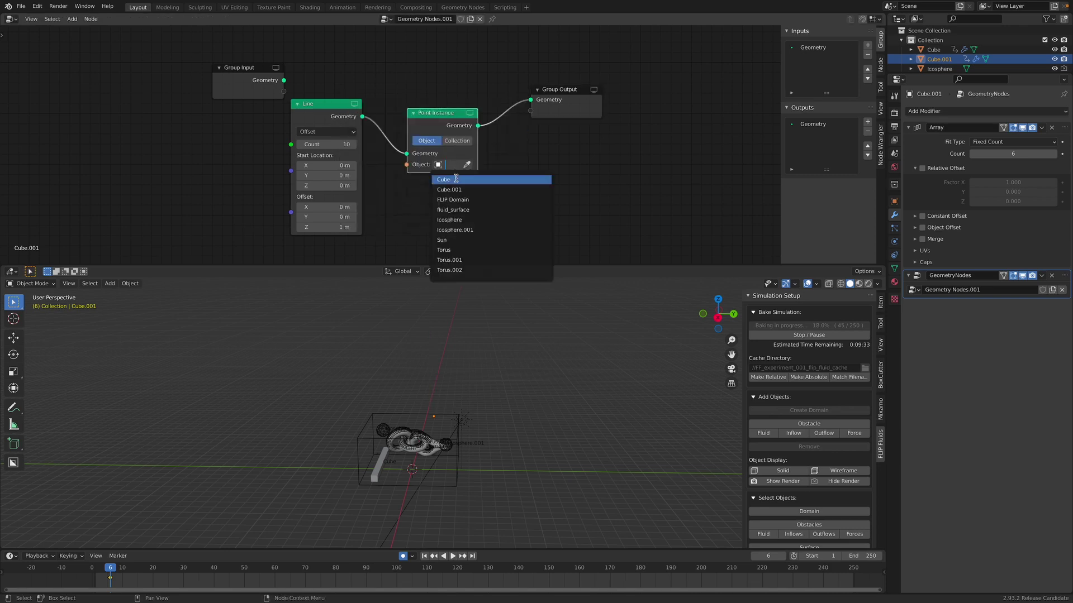
left_click(455, 178)
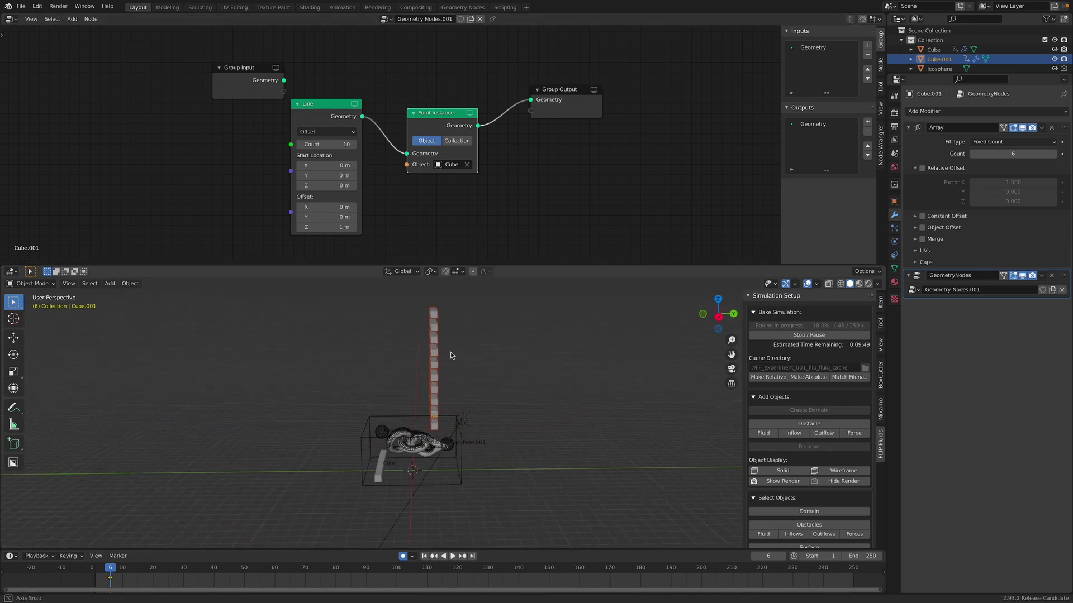
Set the Line node's offset to 0.88 m in Y and 0 m in Z so the bars line up side by side
middle_click_drag(455, 357, 483, 356)
type("0")
key("Return")
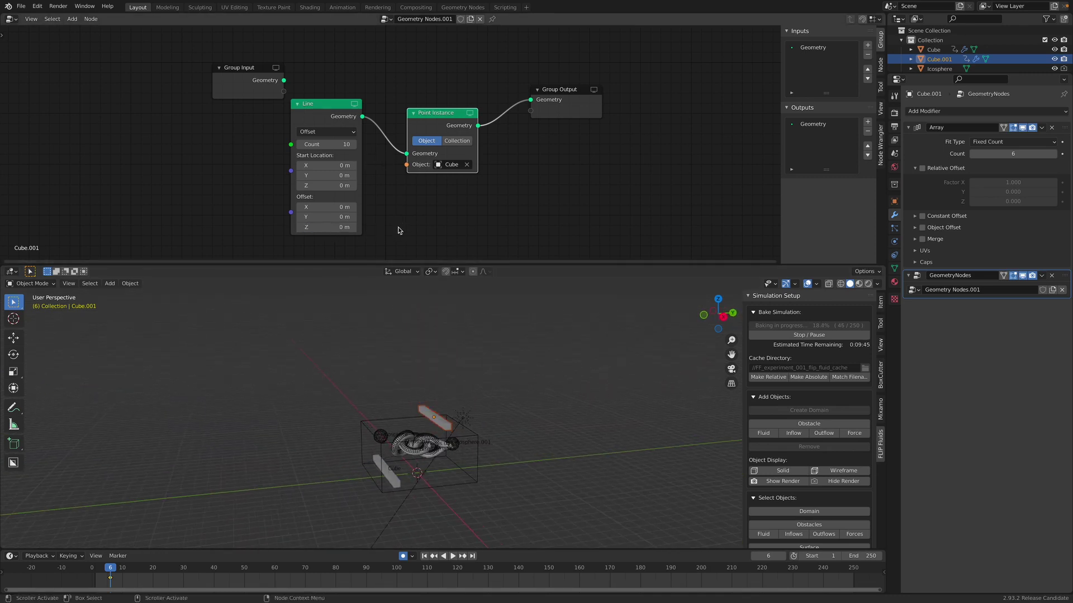
left_click_drag(327, 207, 378, 217)
key("ctrl+z")
middle_click_drag(447, 349, 431, 349)
Set the Line node's count to 5
left_click(338, 144)
type("5")
key("Return")
scroll(507, 447, "up", 3)
middle_click_drag(514, 450, 497, 406)
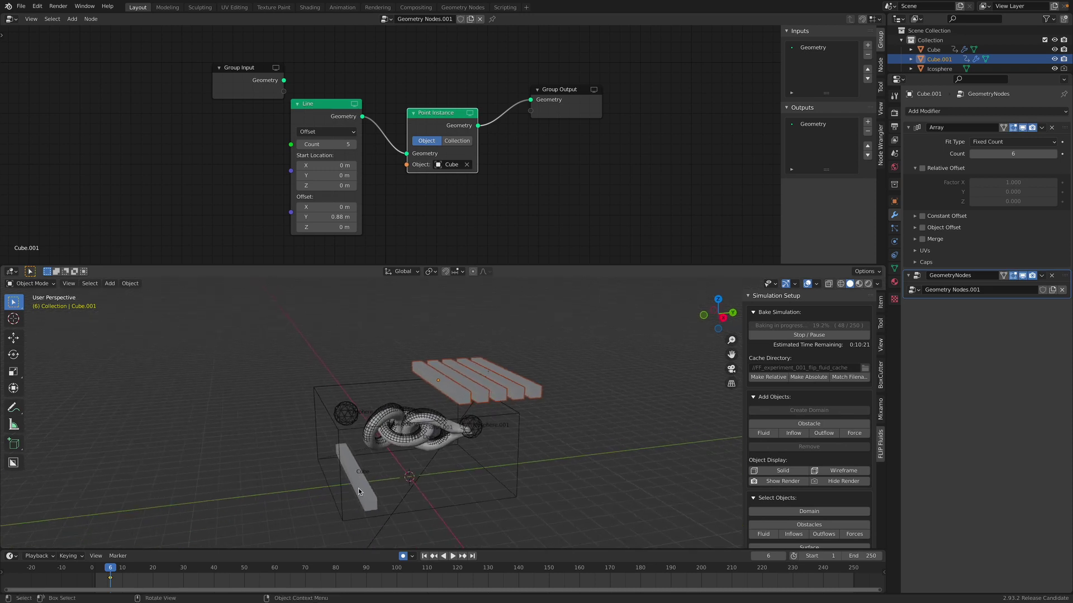
left_click(370, 487)
key("ctrl+z")
middle_click_drag(375, 489, 382, 490)
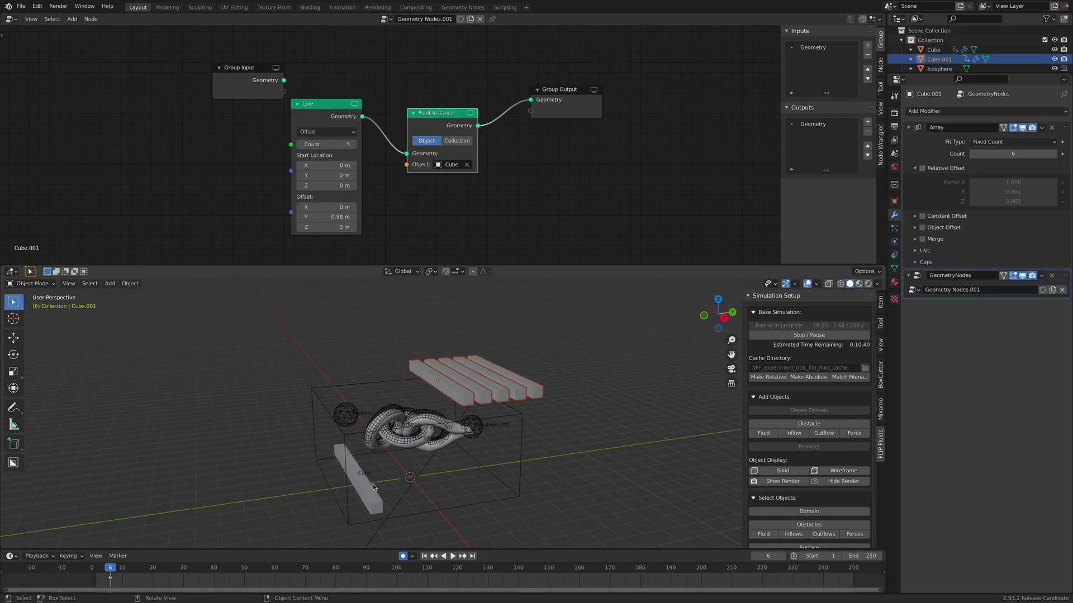
left_click(373, 487)
middle_click_drag(477, 446, 494, 429)
Move the row of instanced bars beneath the fluid tori inside the domain and scrub the simulation to frame 12
left_click(501, 404)
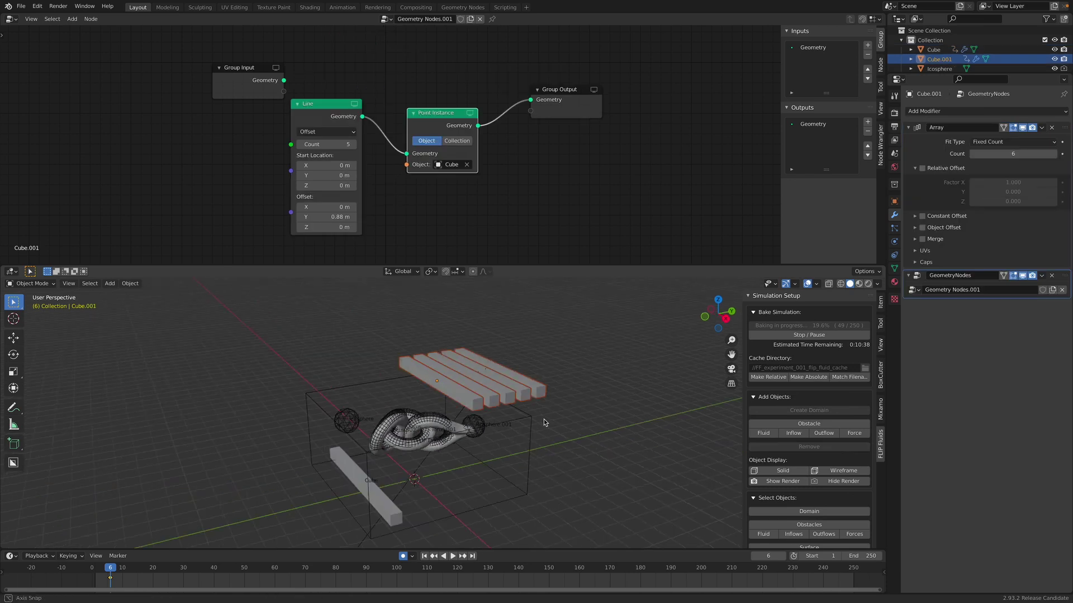
key("g")
left_click(461, 467)
scroll(484, 455, "up", 2)
middle_click_drag(679, 425, 651, 386)
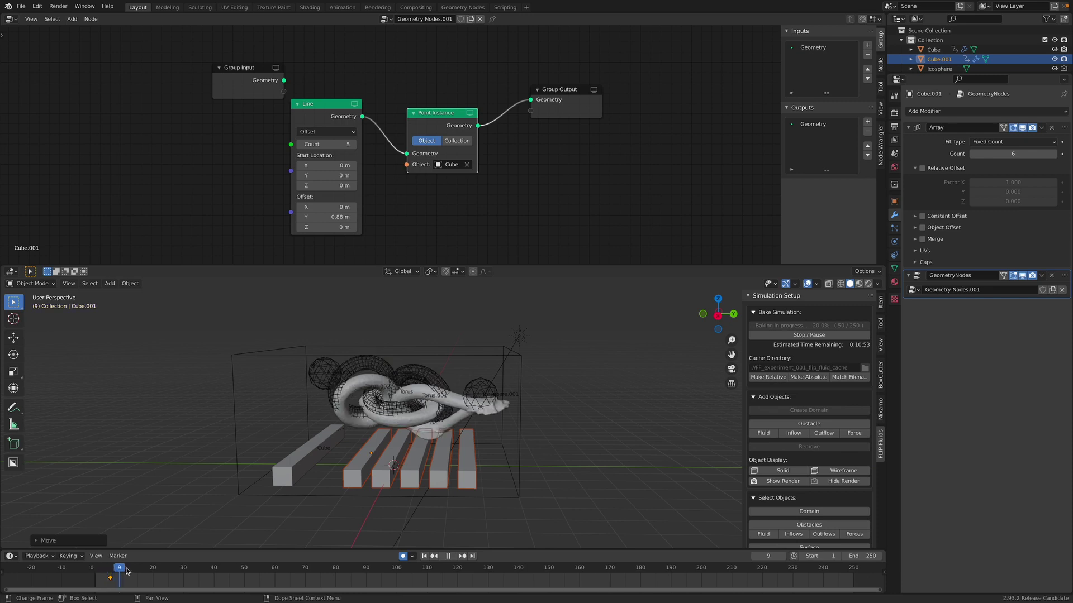
left_click_drag(134, 570, 129, 570)
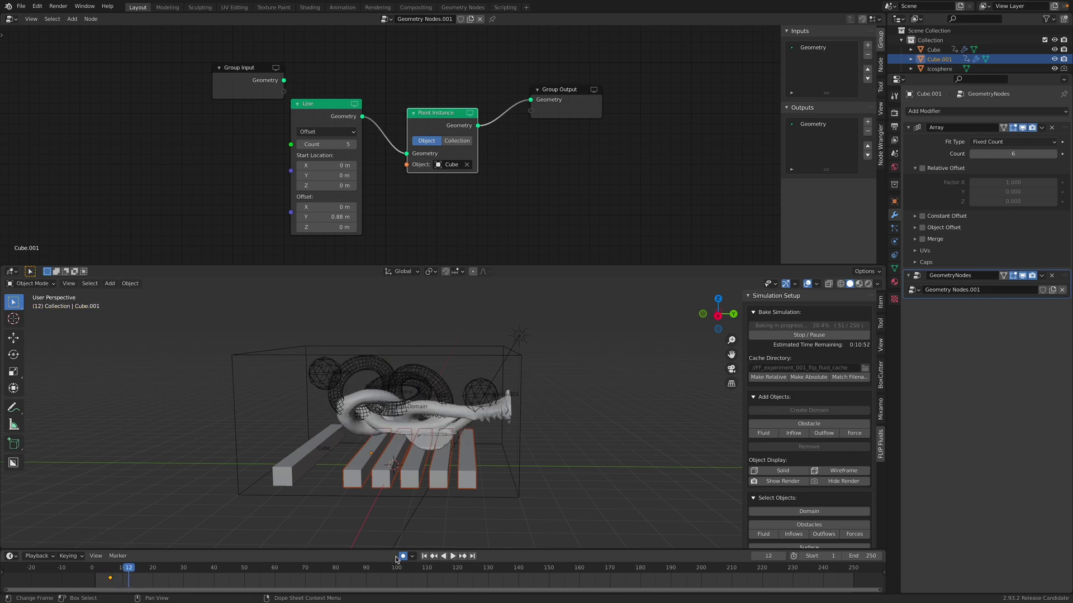
key("x")
left_click(170, 497)
left_click(287, 476)
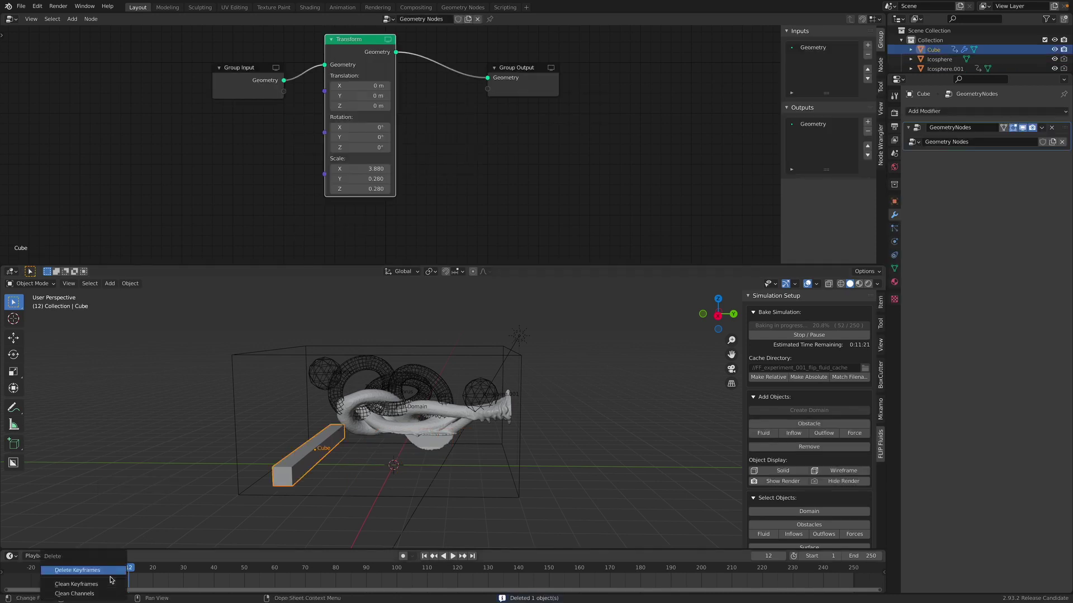
mouse_move(437, 448)
middle_mouse_down()
mouse_move(467, 457)
mouse_move(445, 468)
mouse_move(444, 459)
middle_mouse_up()
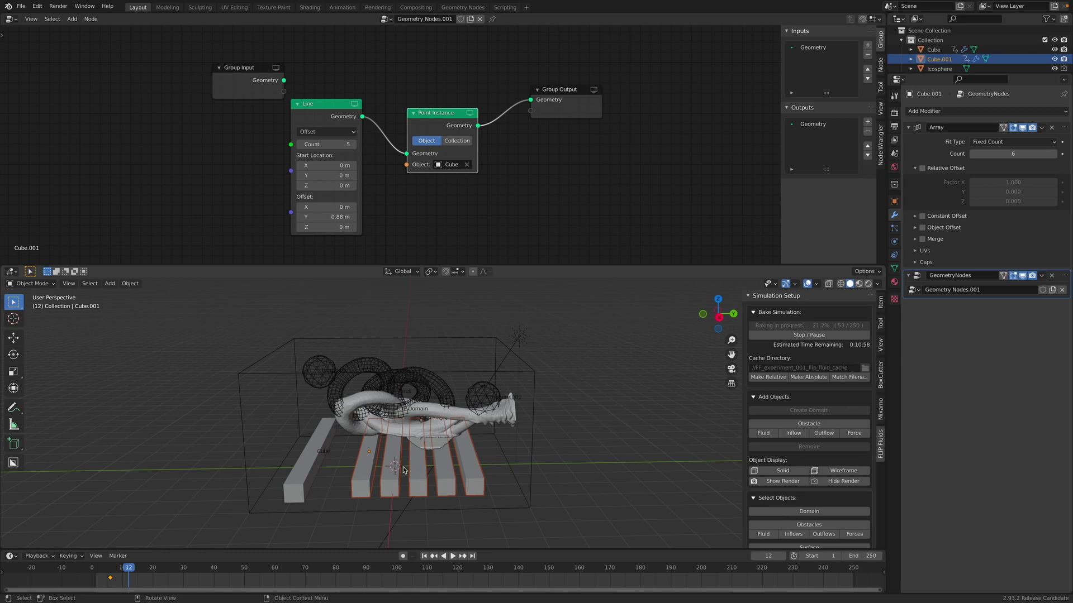
Select the original bar and play the simulation, scrubbing past frame 12 to examine the fluid against the row of bars
left_click(317, 459)
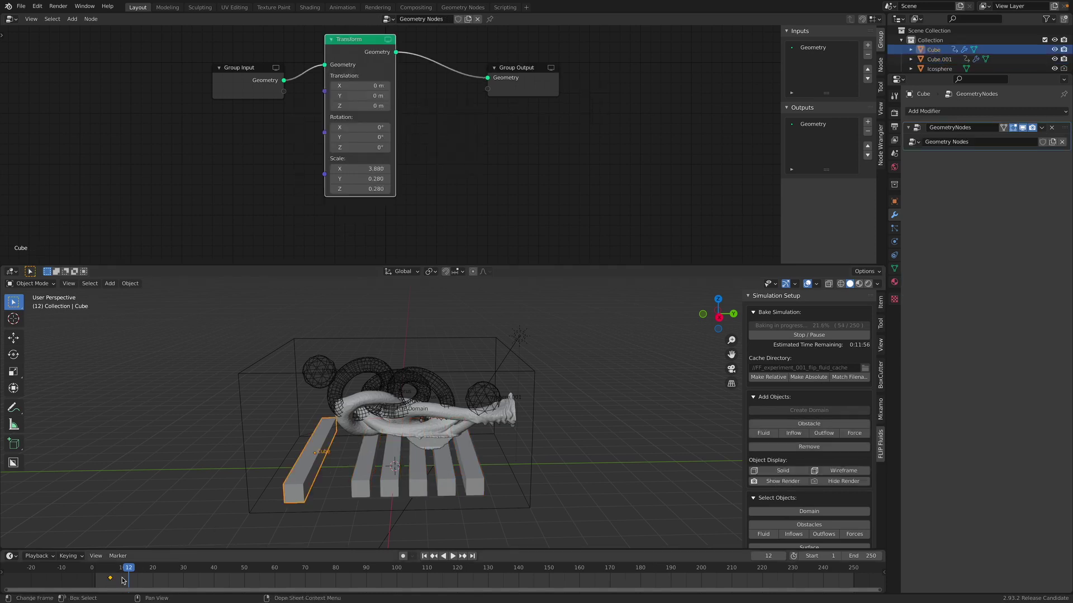
key("space")
mouse_move(127, 576)
left_mouse_down()
mouse_move(98, 572)
mouse_move(134, 573)
left_mouse_up()
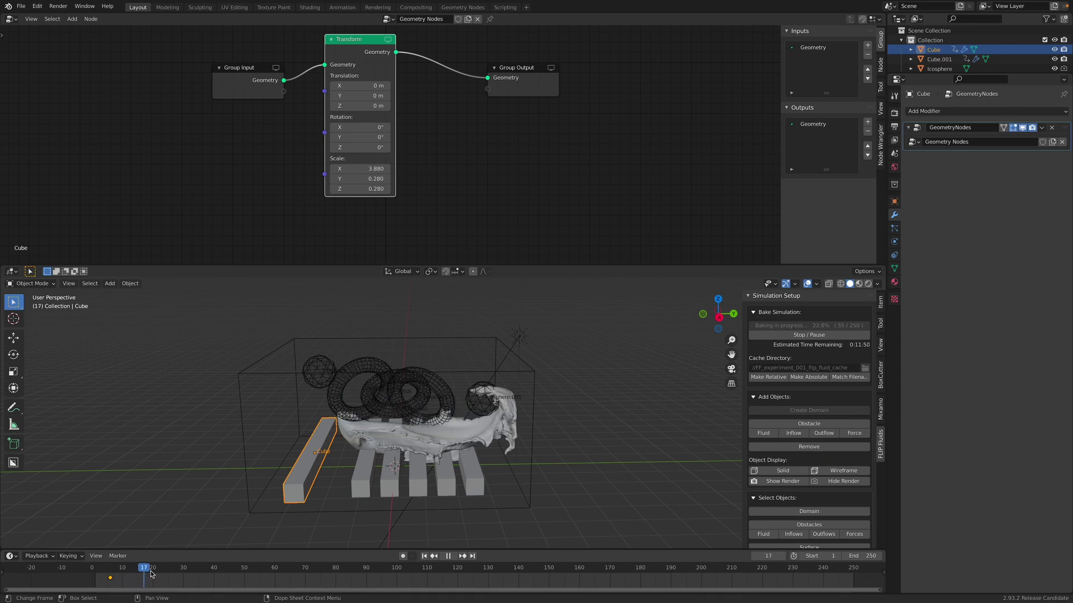
Stop the playback, select the fluid surface and return the simulation to frame 1
key("Escape")
scroll(480, 414, "up", 4)
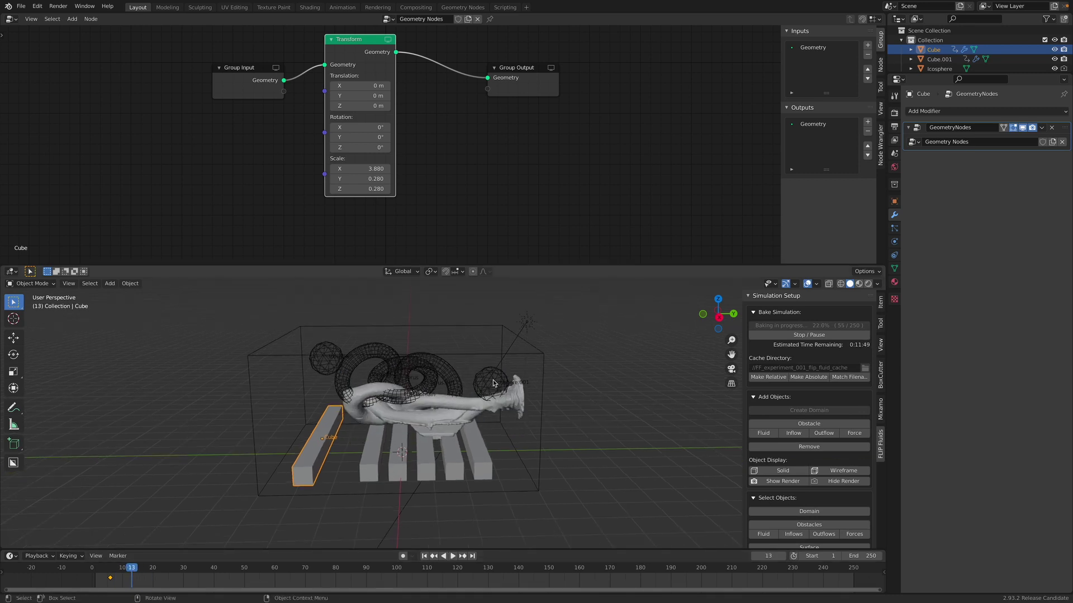
left_click(487, 418)
middle_click_drag(488, 419, 424, 486)
left_click(424, 555)
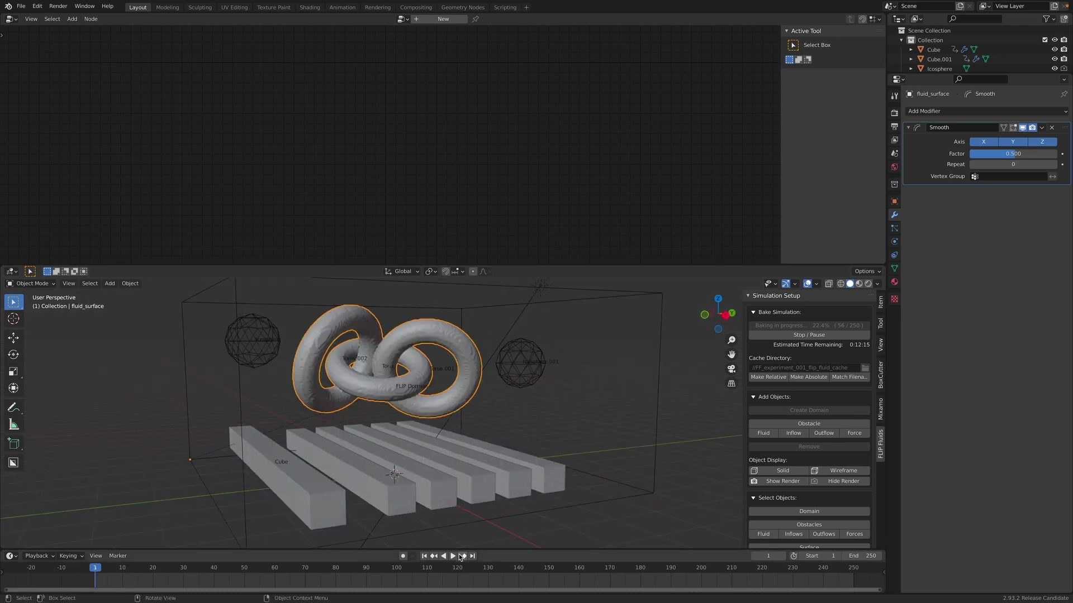
Play the simulation through to frame 38 and examine from several angles how the fluid hits the row of bars
left_click(452, 555)
middle_click_drag(494, 462, 479, 467)
left_click(501, 472)
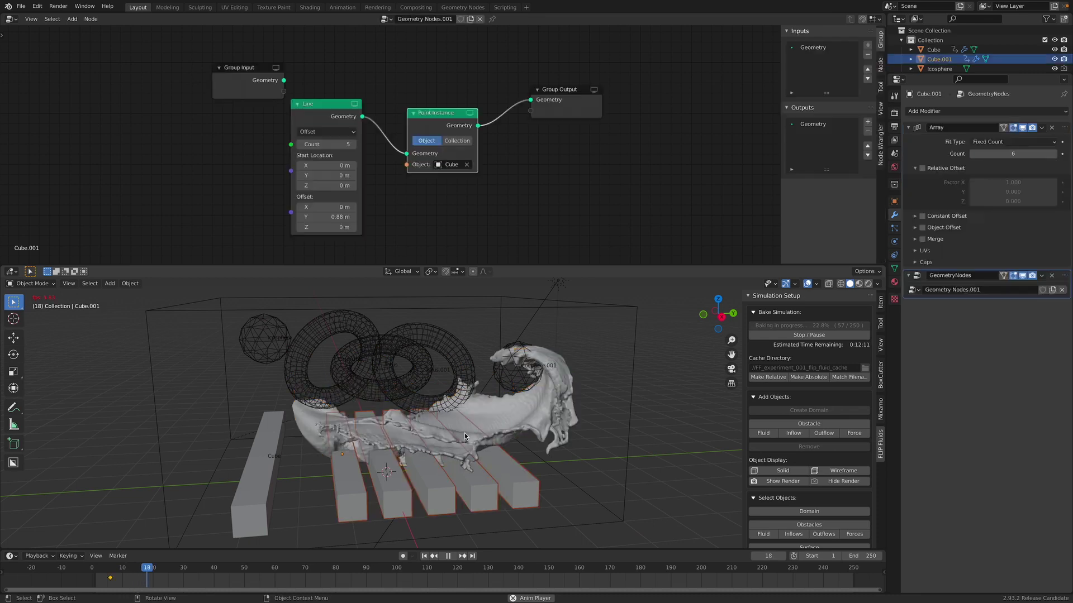
left_click(618, 421)
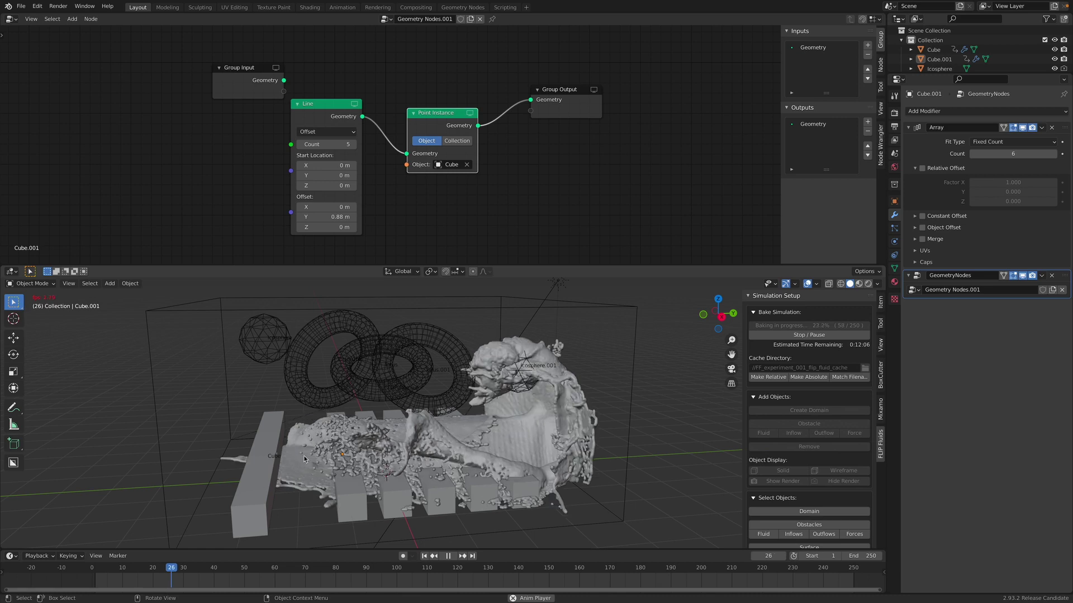
mouse_move(471, 468)
middle_mouse_down()
mouse_move(509, 473)
mouse_move(411, 476)
mouse_move(455, 472)
middle_mouse_up()
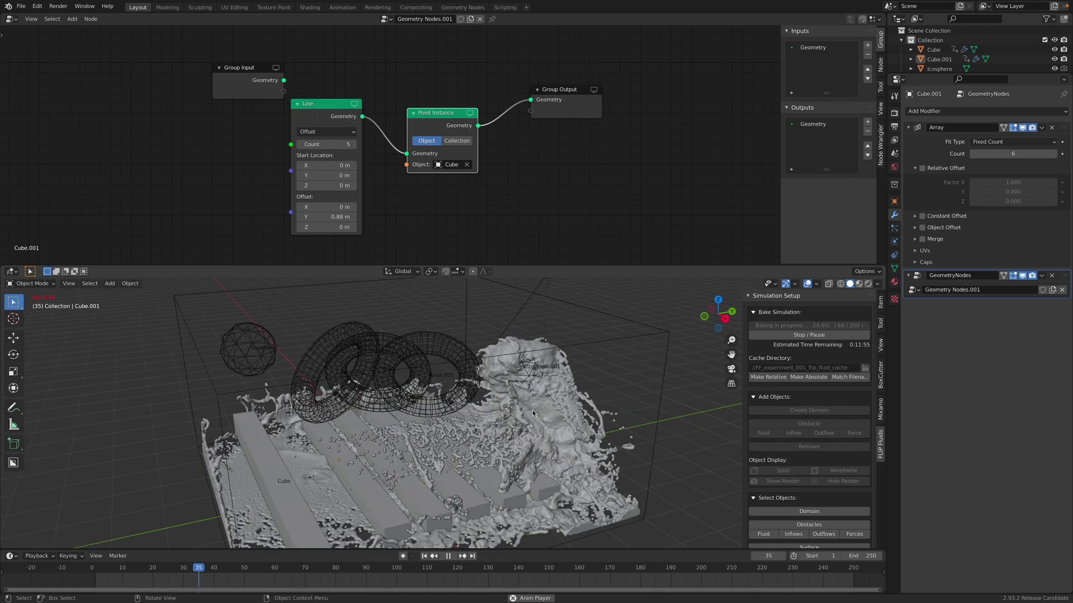
middle_click_drag(532, 413, 469, 482)
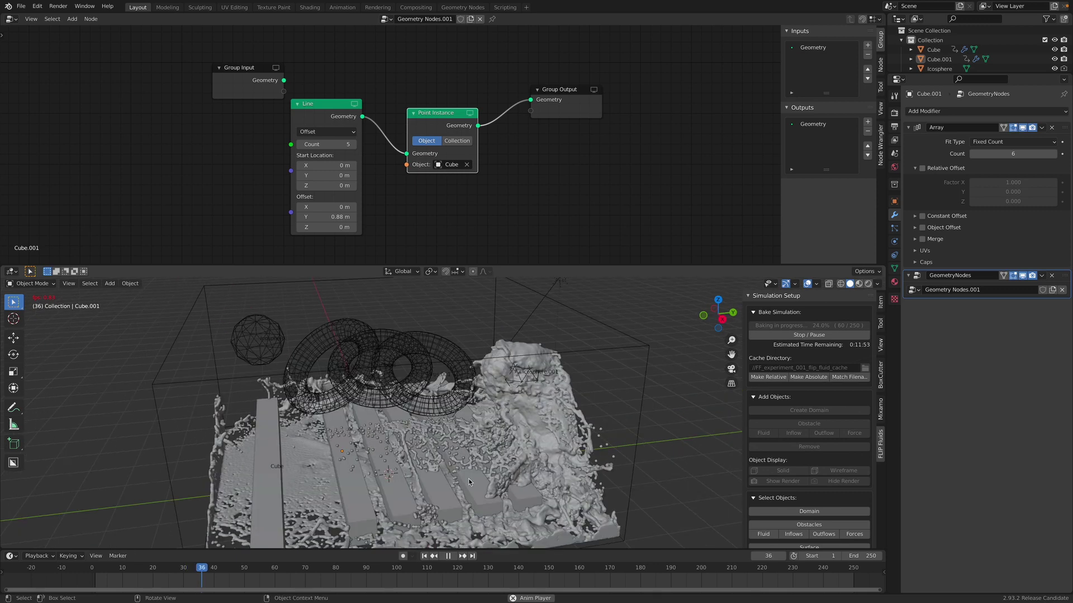
left_click(449, 556)
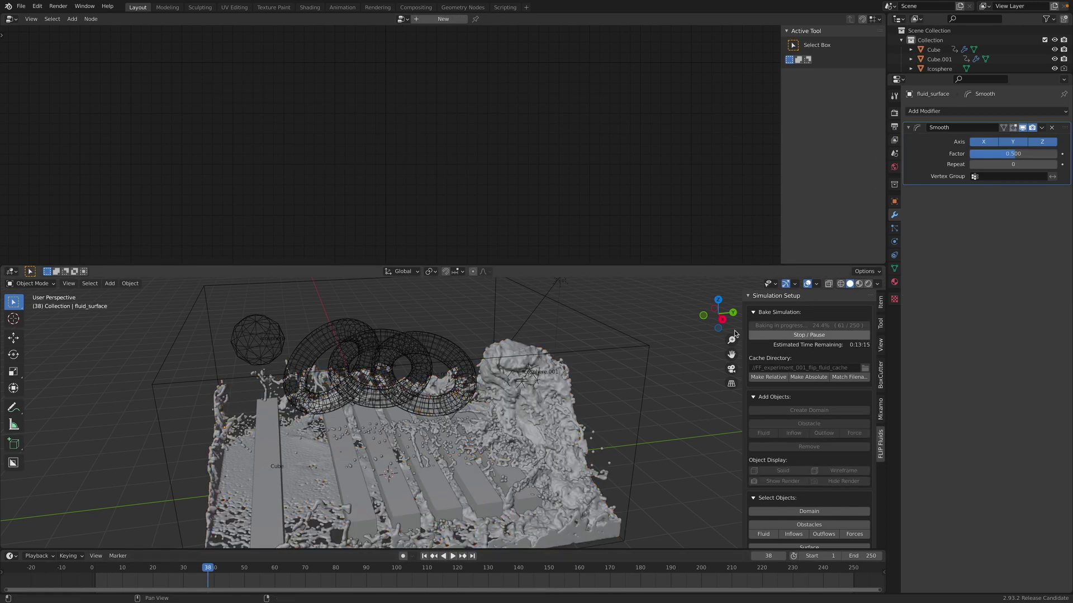
Enlarge the 3D viewport and spread out the Group Input, Line, Point Instance and Group Output nodes of the bar row
left_click_drag(674, 266, 674, 204)
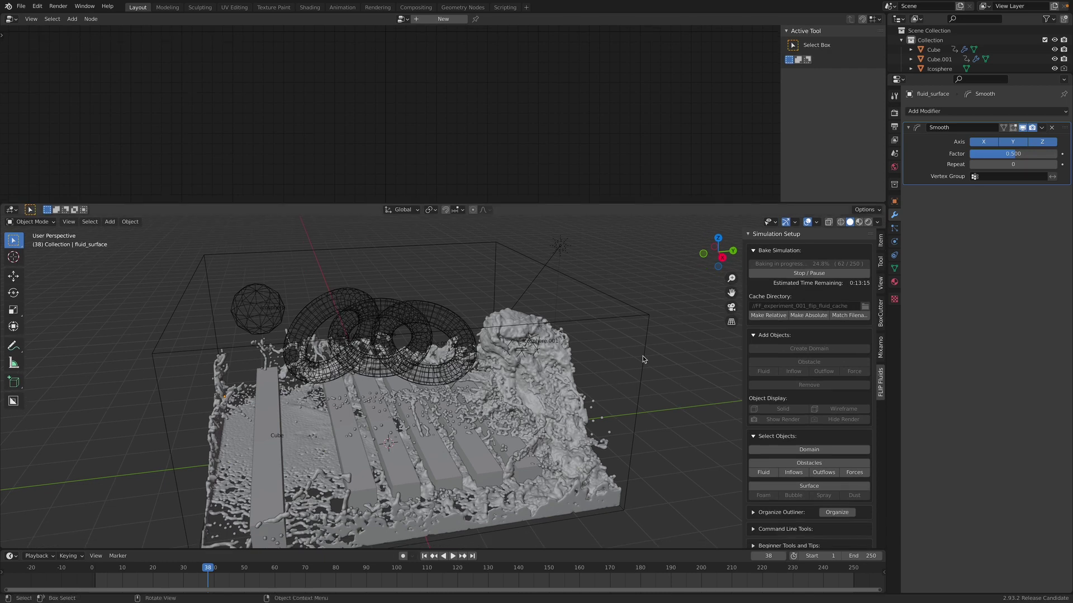
middle_click_drag(642, 362, 413, 425)
left_click(464, 480)
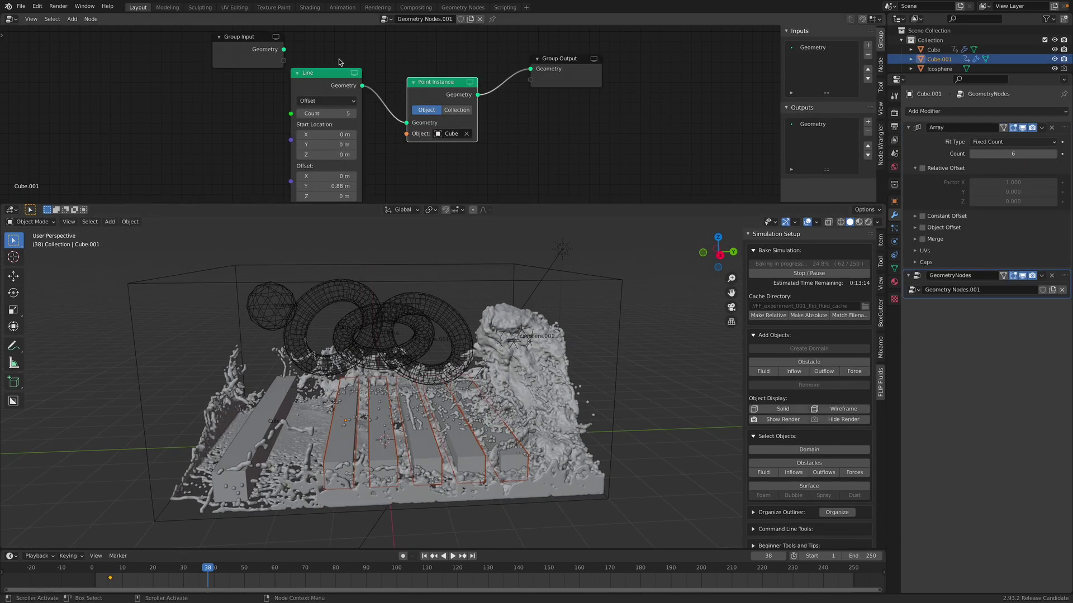
left_click_drag(246, 39, 145, 43)
left_click_drag(321, 73, 276, 55)
left_click_drag(441, 82, 444, 75)
left_click_drag(574, 60, 640, 68)
left_click_drag(446, 76, 484, 75)
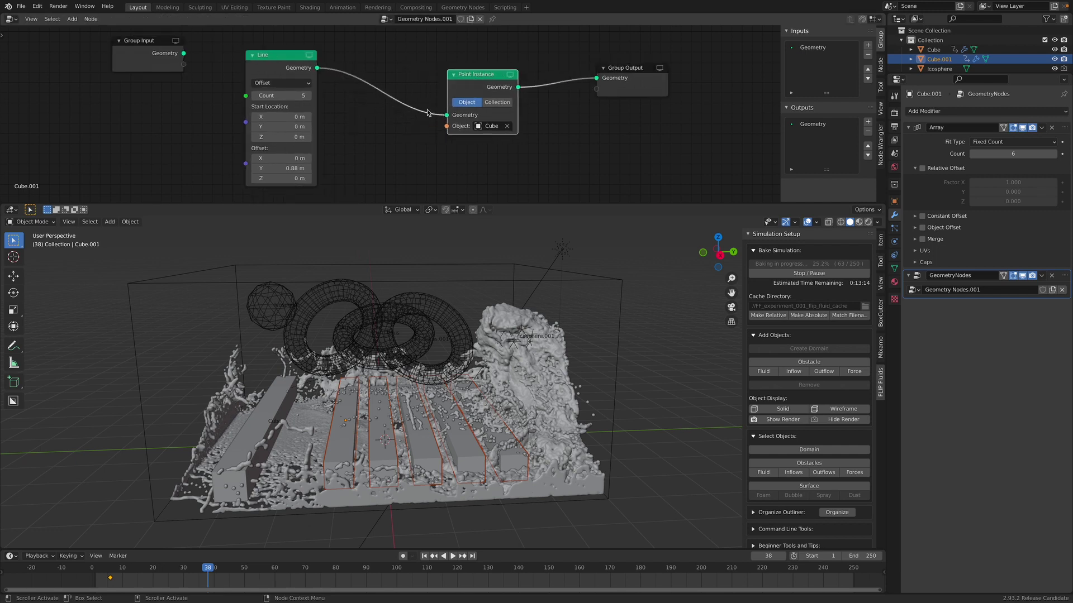
Set the Line node's Y offset to 0.96 m and reposition the row of bars, saving the file
mouse_move(291, 177)
left_mouse_down()
mouse_move(273, 177)
mouse_move(278, 168)
left_mouse_up()
middle_click_drag(383, 434, 299, 416)
key("ctrl+s")
key("g")
left_click(384, 400)
Move the original bar along Y and hide it in the viewport, enlarging the object list for access
left_click(265, 380)
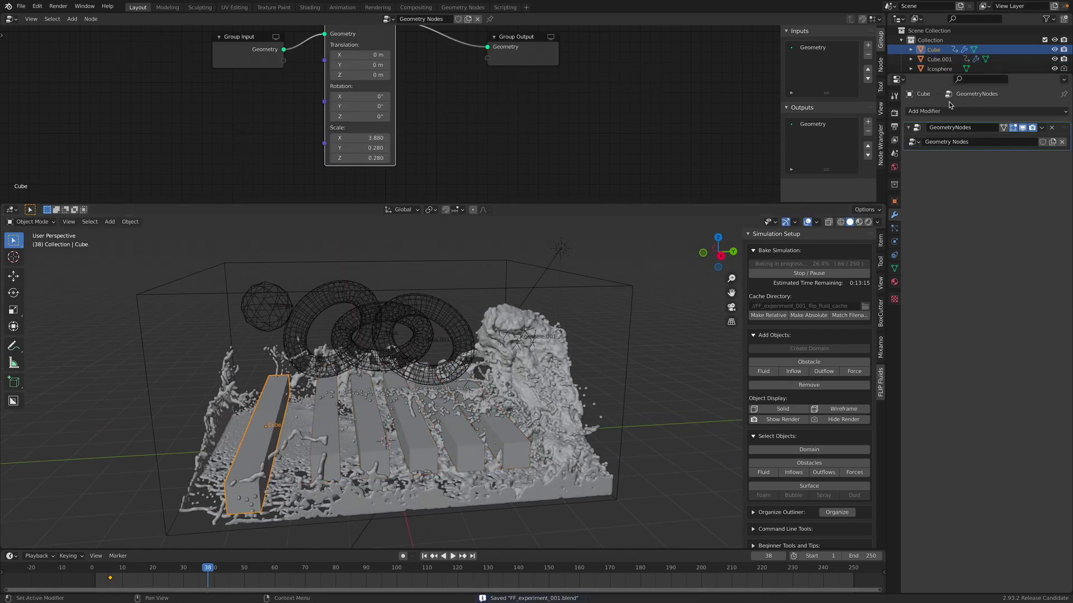
left_click_drag(983, 75, 999, 135)
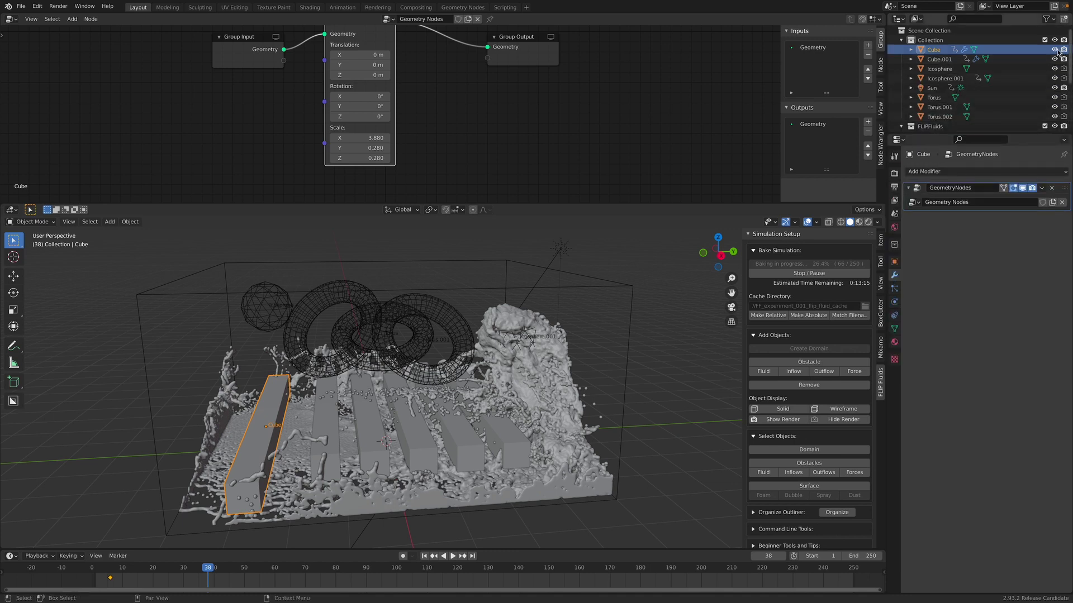
key("g")
key("y")
left_click(396, 367)
left_click(1053, 51)
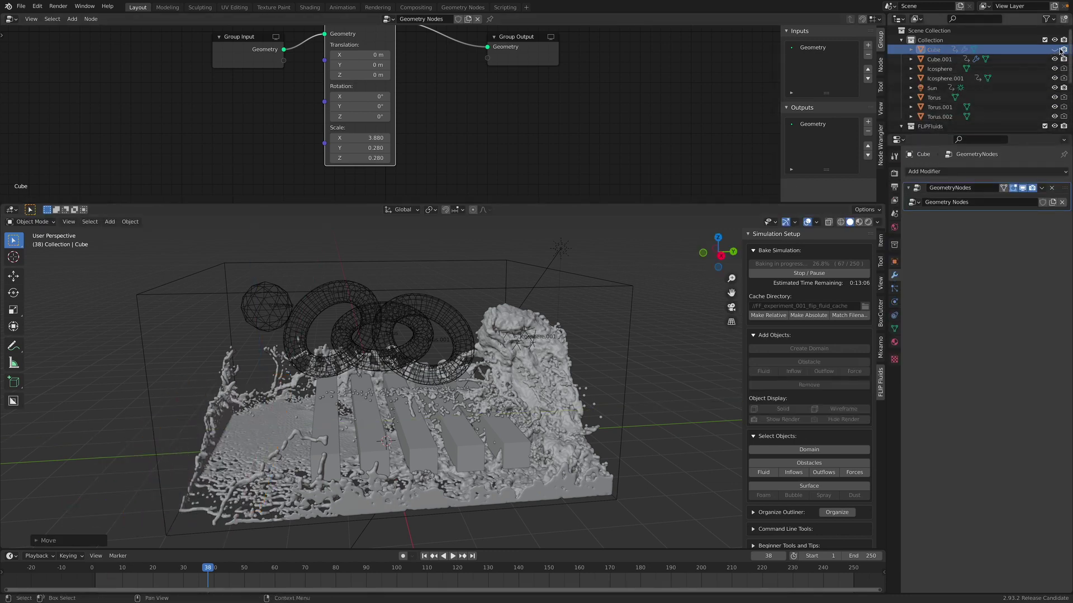
Move the row of instanced bars along Y and align it inside the domain from the top view
left_click(517, 439)
middle_click_drag(517, 438, 522, 481)
key("g")
key("y")
left_click(515, 419)
left_click(718, 246)
key("g")
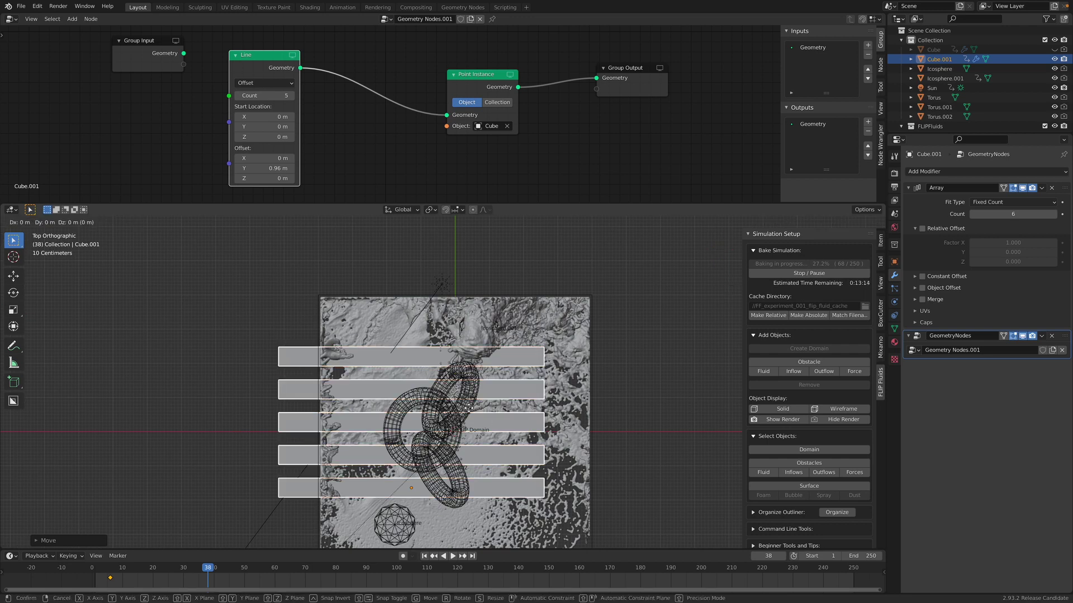
left_click(544, 436)
Scale the row of bars and adjust its height along Z within the domain, saving the file
middle_click_drag(558, 437, 466, 369)
key("s")
left_click(515, 405)
key("g")
key("z")
left_click(482, 367)
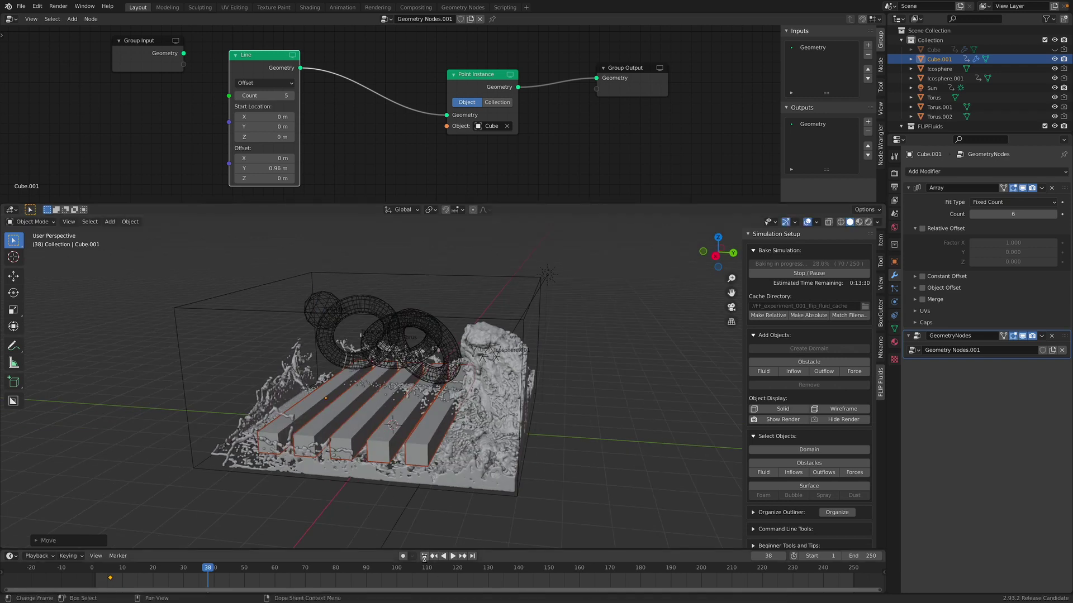
key("ctrl+s")
Select the fluid surface and enlarge the 3D viewport, collapsing the Bake Simulation settings to reveal more FLIP Fluids options
middle_click_drag(542, 458, 573, 445, "shift")
left_click(554, 367)
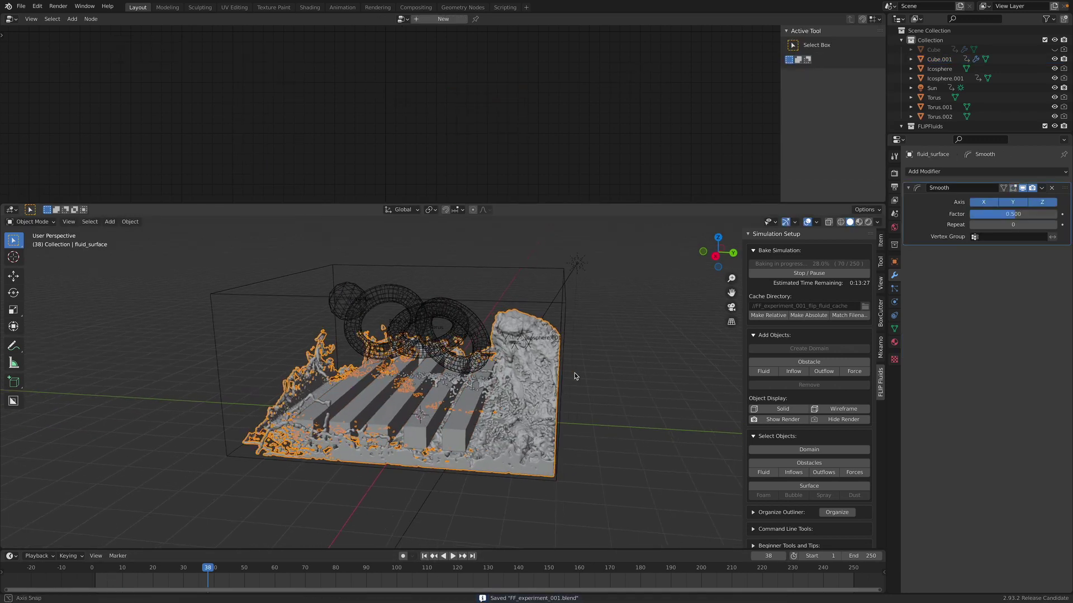
left_click_drag(777, 185, 776, 80)
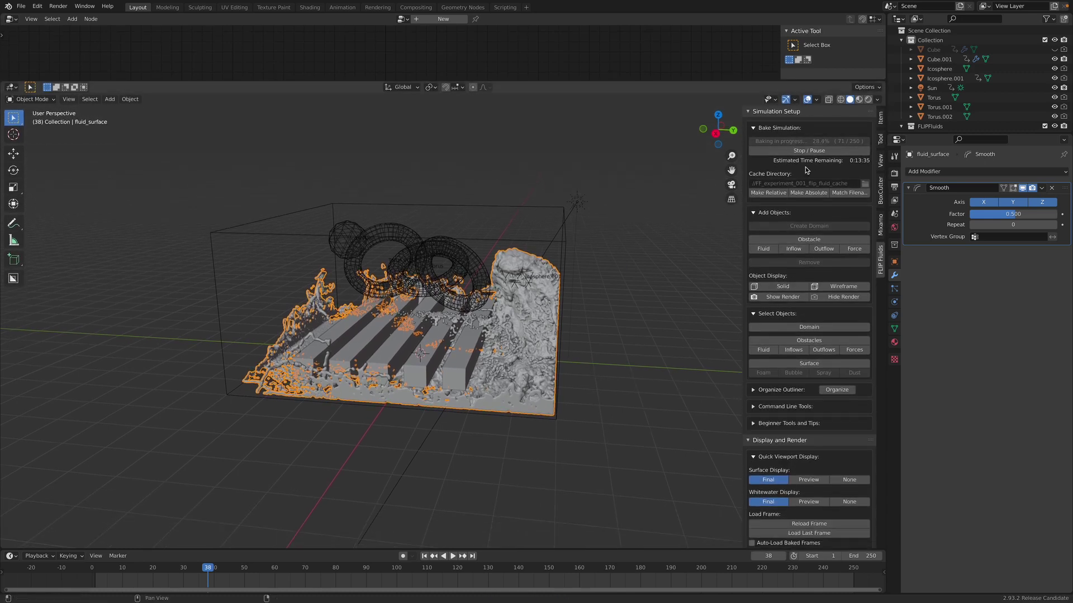
left_click(753, 128)
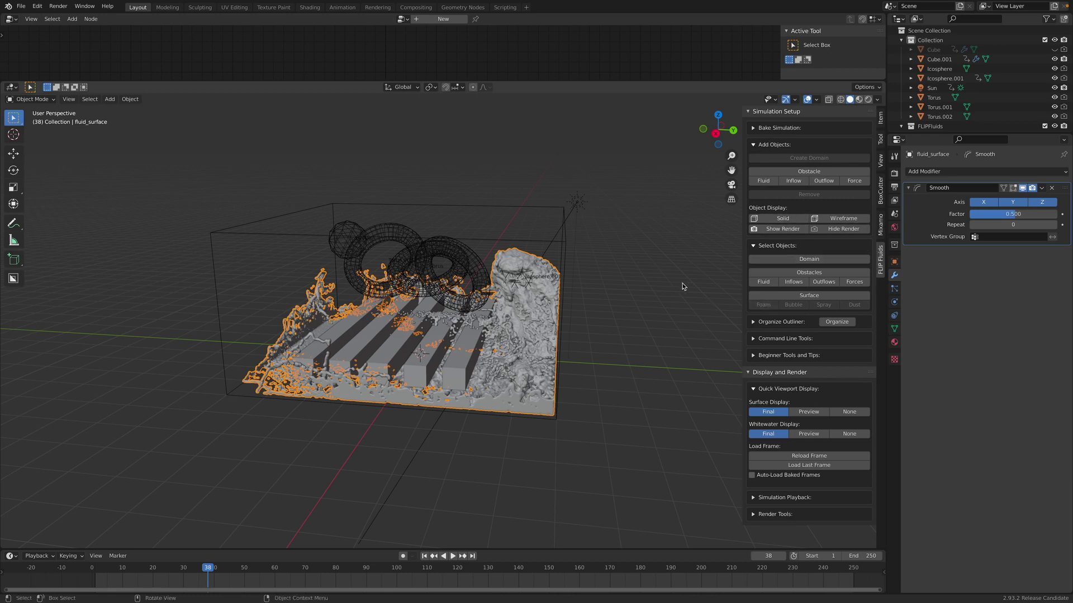
Select the domain and examine the Organize Outliner, Beginner Tools and Tips, and Simulation Playback options
left_click(780, 260)
left_click(673, 226)
middle_click_drag(688, 291, 768, 338)
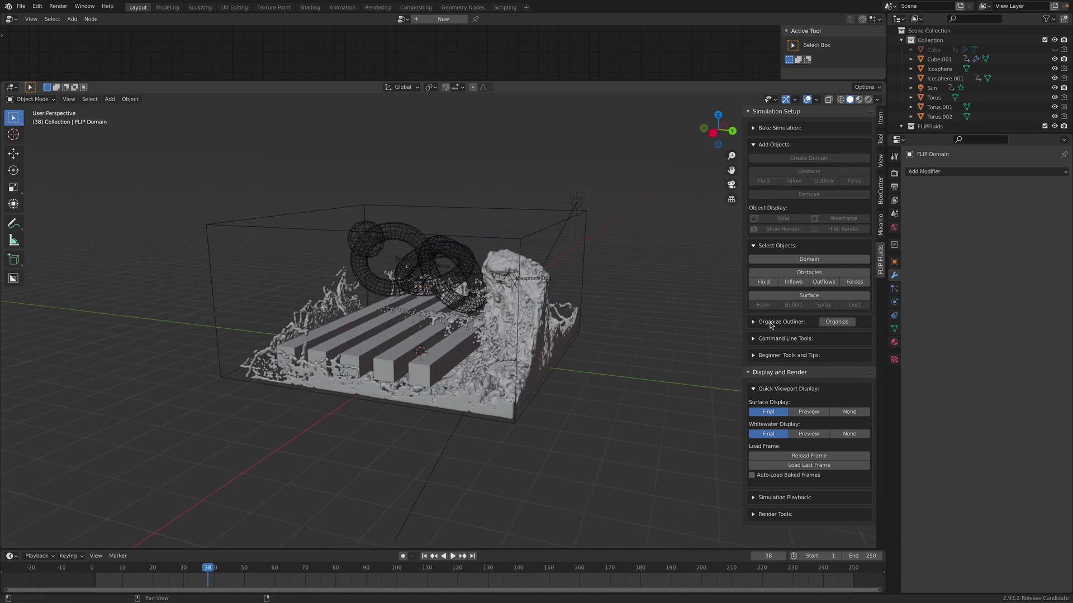
left_click(753, 323)
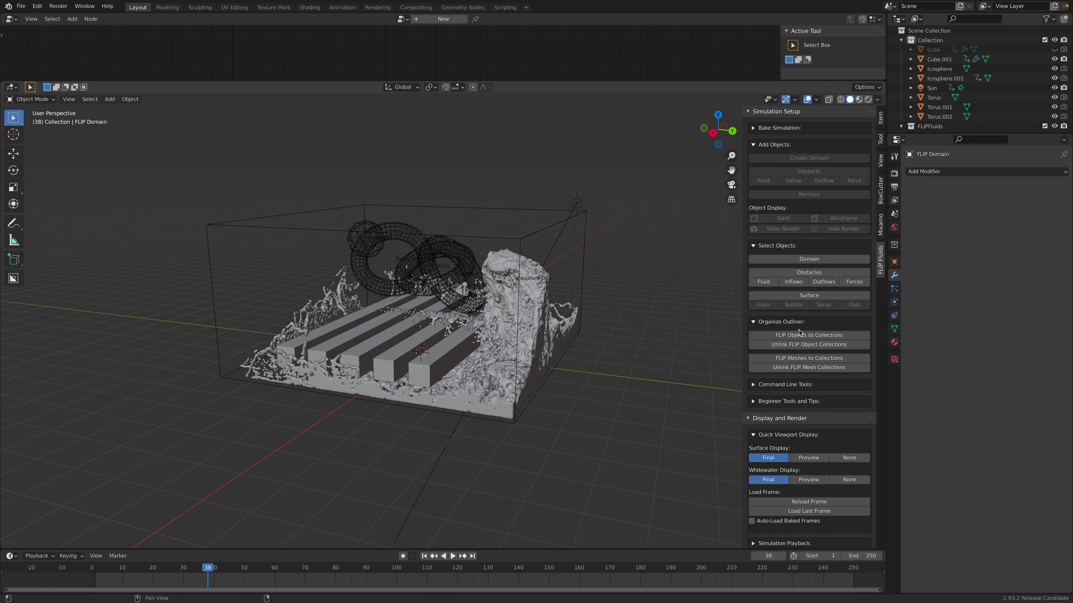
left_click(755, 322)
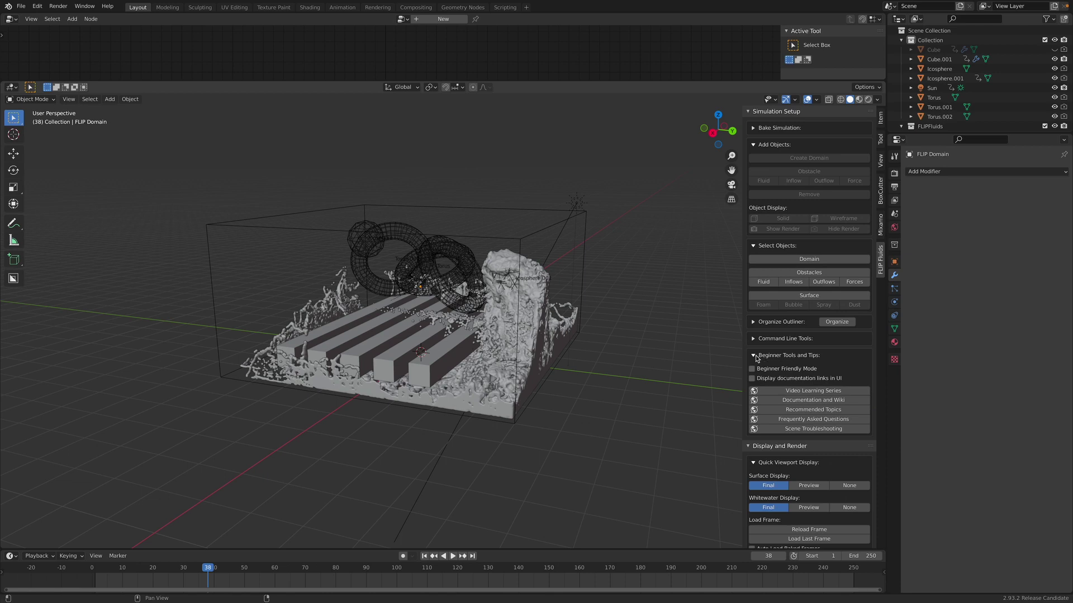
left_click(755, 356)
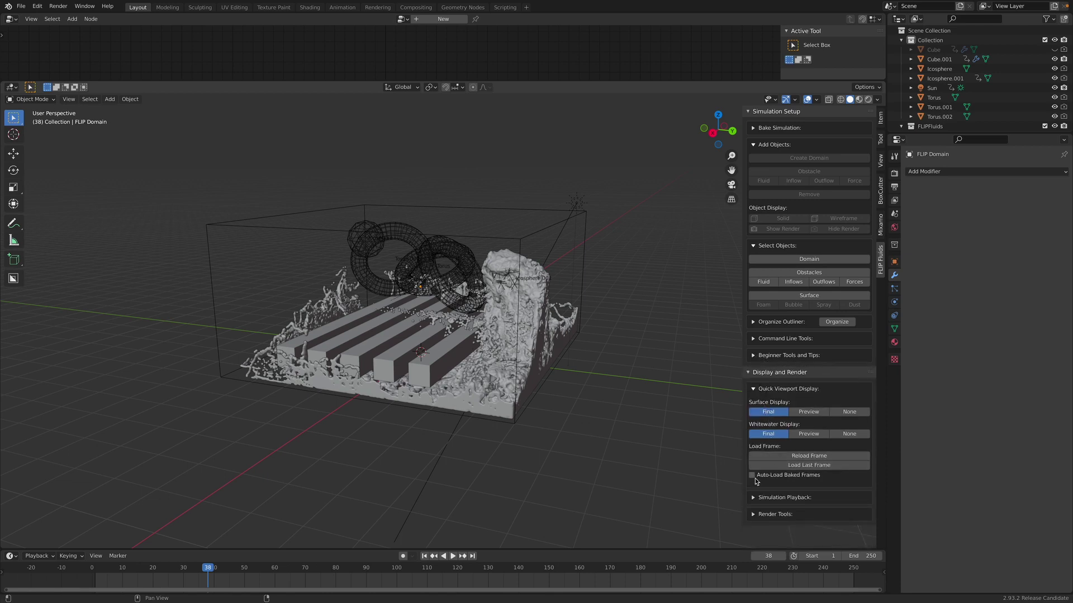
left_click(754, 497)
scroll(763, 507, "down", 3)
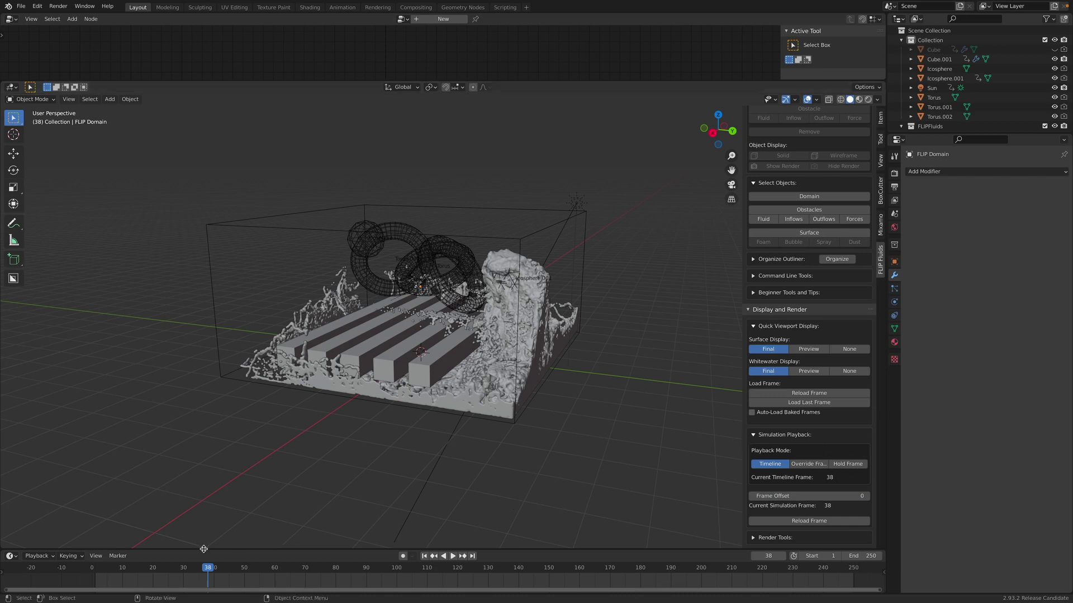
Play back the early baked frames of the fluid simulation
left_click(100, 571)
key("space")
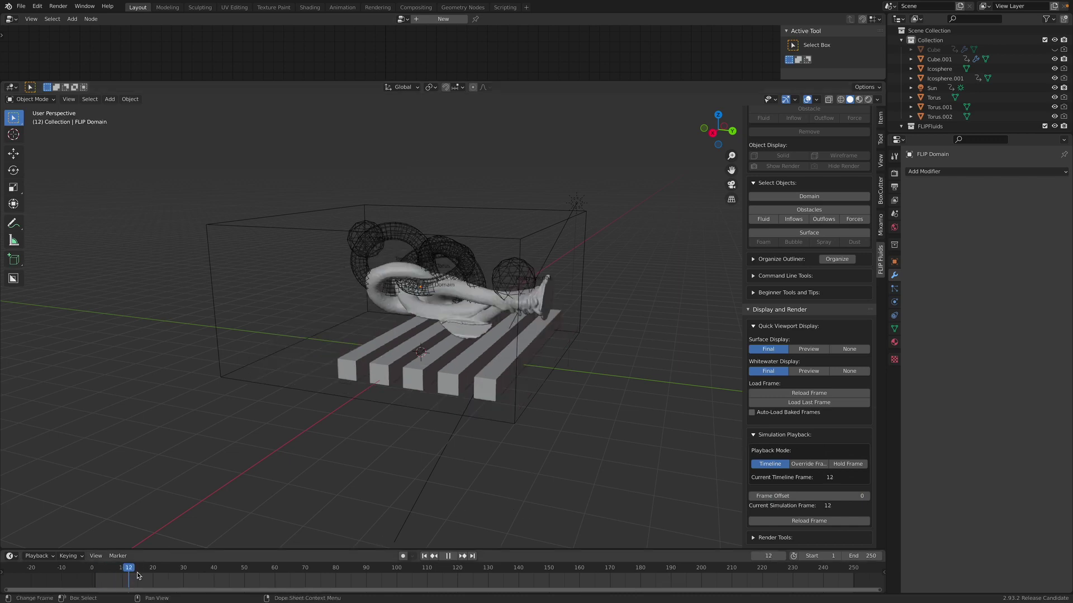
key("space")
scroll(793, 316, "up", 3)
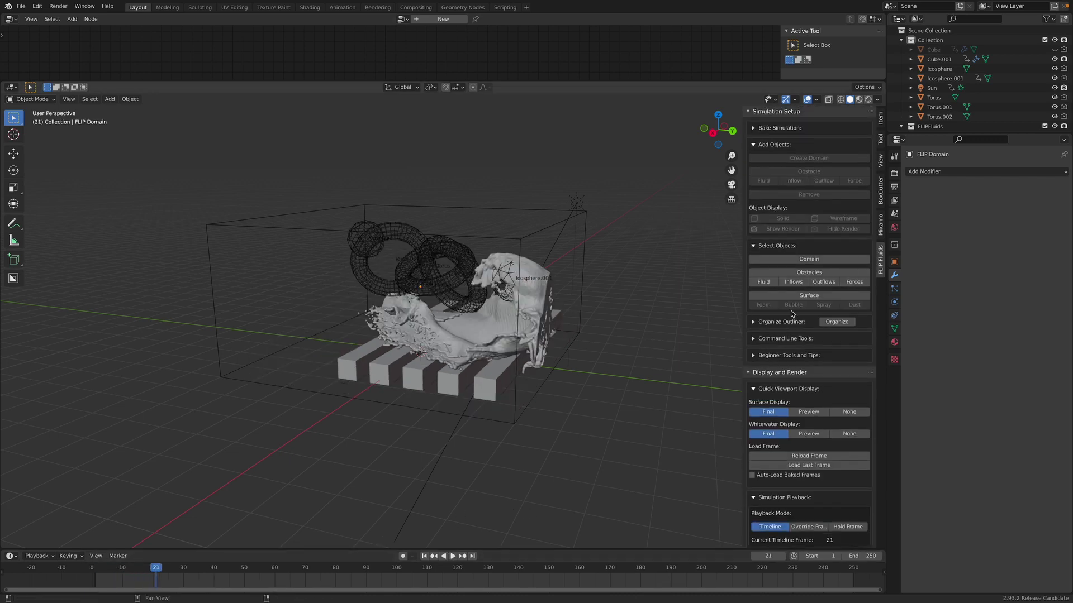
Expand the Bake Simulation settings and replay the simulation from frame 1, stopping at frame 22
left_click(753, 119)
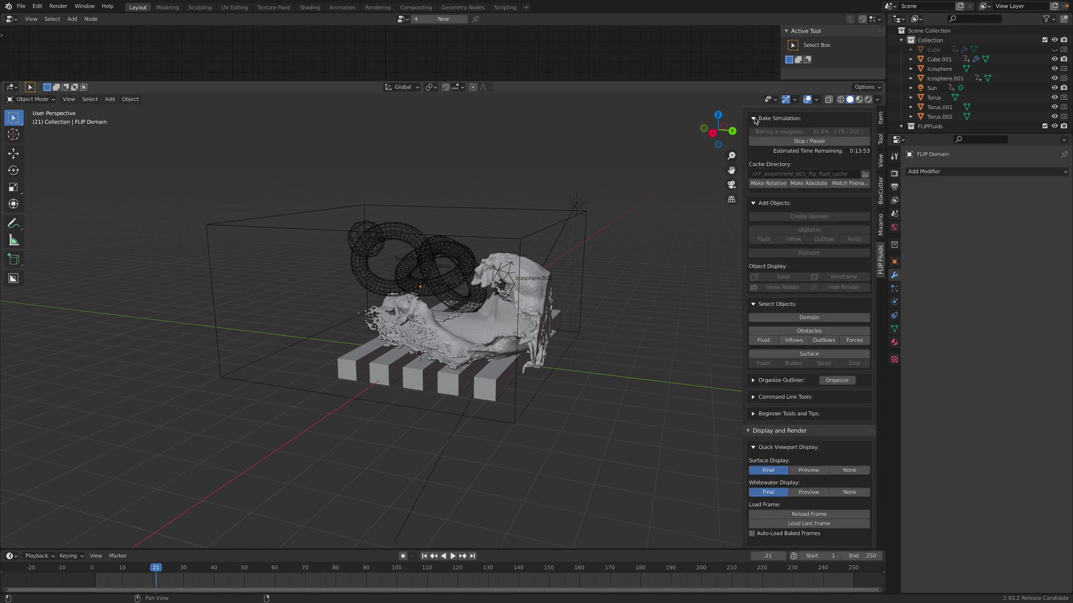
middle_click_drag(577, 338, 615, 341)
left_click(424, 556)
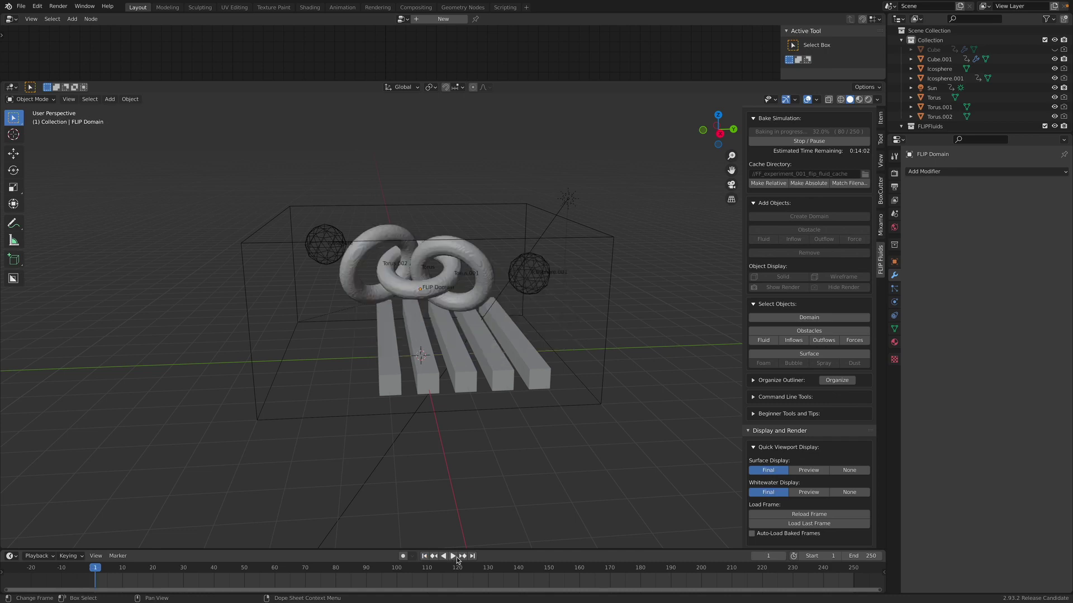
left_click(453, 556)
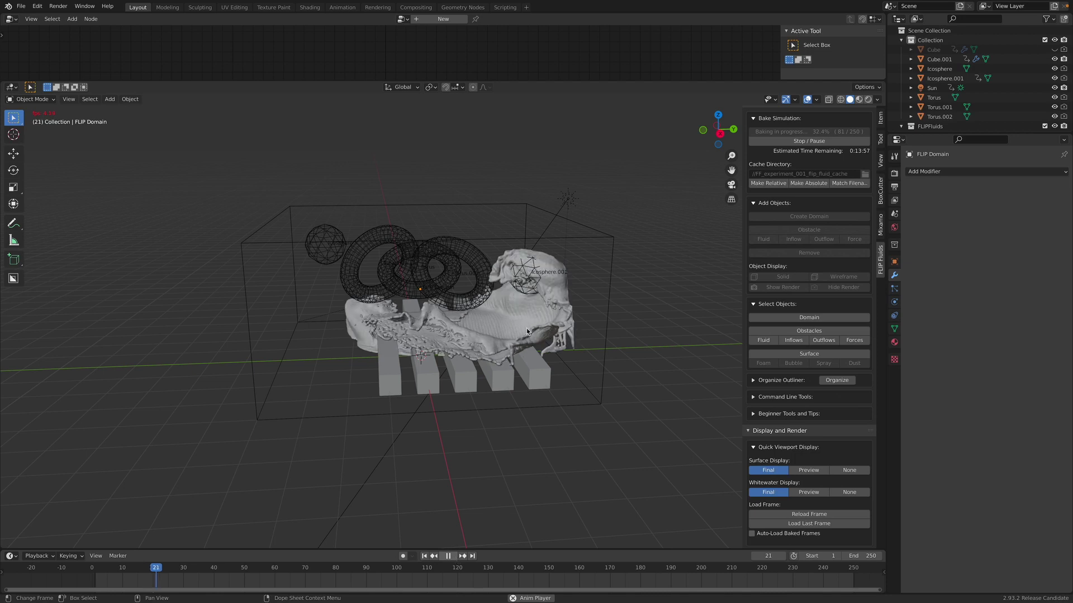
key("space")
Save the file and pause the running bake
mouse_move(536, 329)
middle_mouse_down()
mouse_move(550, 325)
mouse_move(518, 319)
mouse_move(534, 326)
middle_mouse_up()
key("ctrl+s")
left_click(808, 142)
mouse_move(570, 249)
middle_mouse_down()
mouse_move(588, 248)
mouse_move(575, 253)
middle_mouse_up()
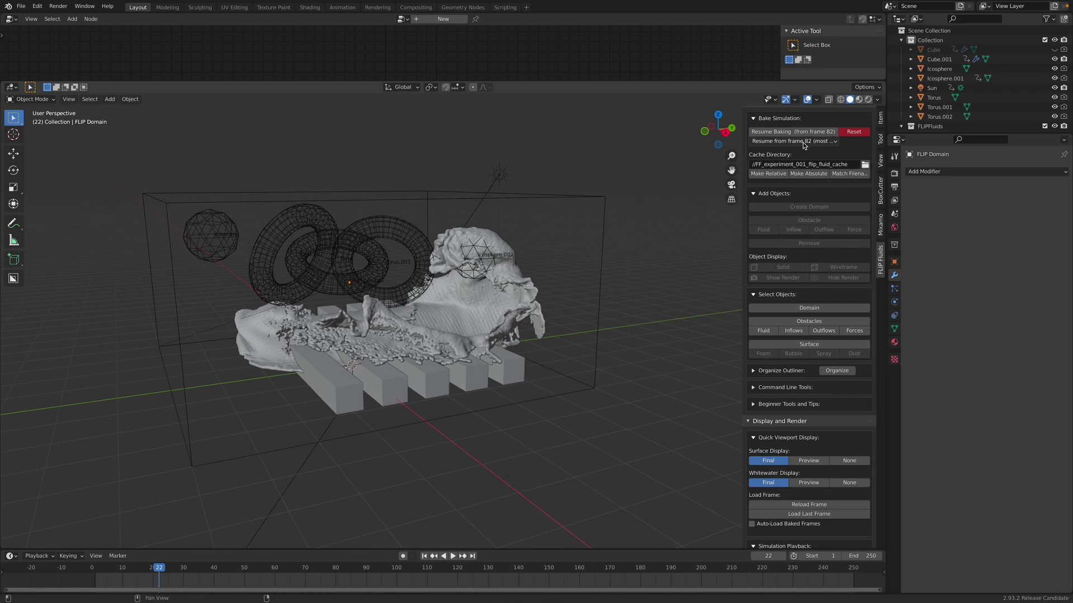
Switch the viewport to rendered shading and freely rotate the sun light to change the lighting on the fluid
left_click(868, 98)
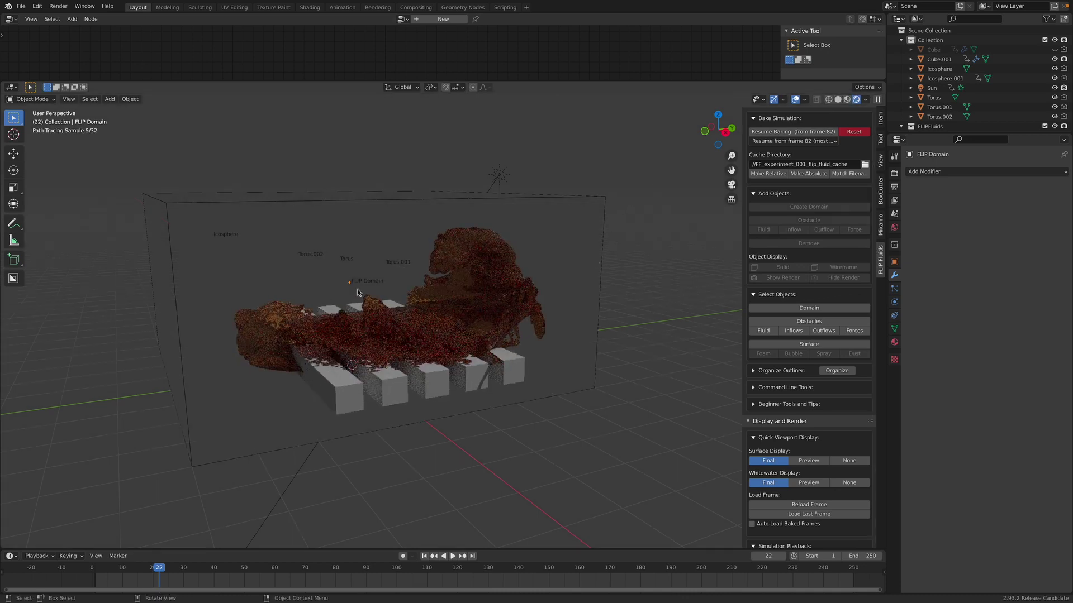
scroll(512, 301, "up", 1)
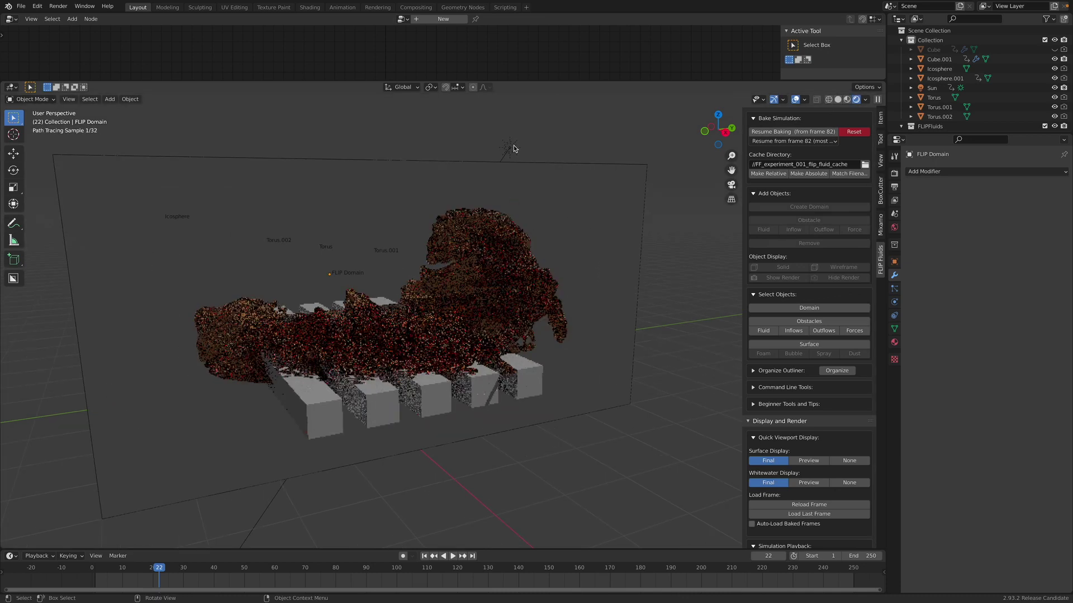
left_click(511, 147)
key("r")
key("r")
left_click(567, 228)
middle_click_drag(566, 226, 579, 259)
left_click(596, 234)
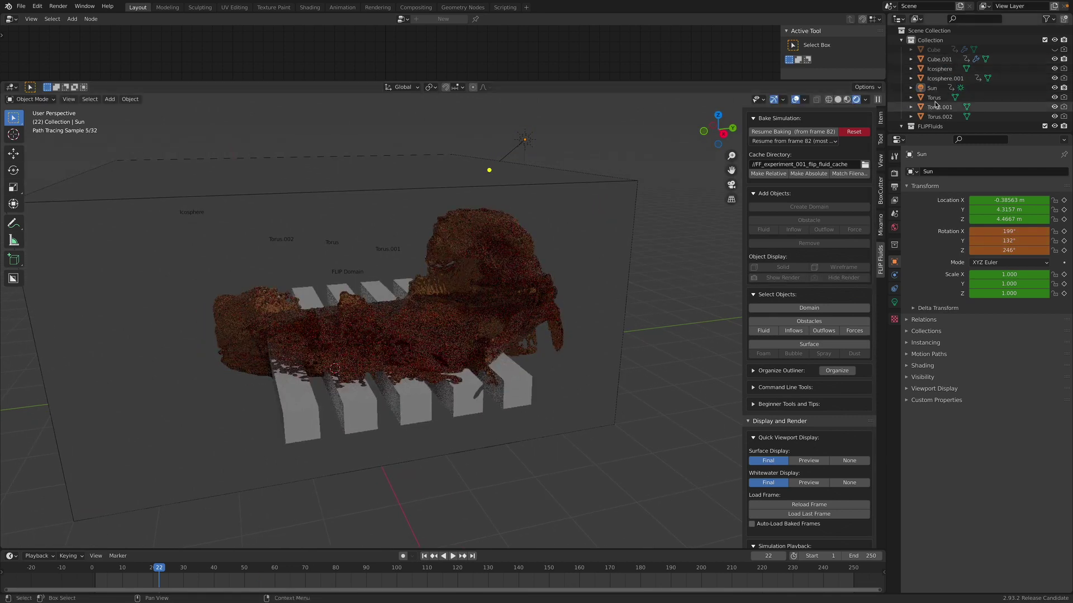
Expand the FLIPFluids collection and enlarge the outliner to show its objects
left_click(901, 126)
left_click_drag(951, 135, 950, 230)
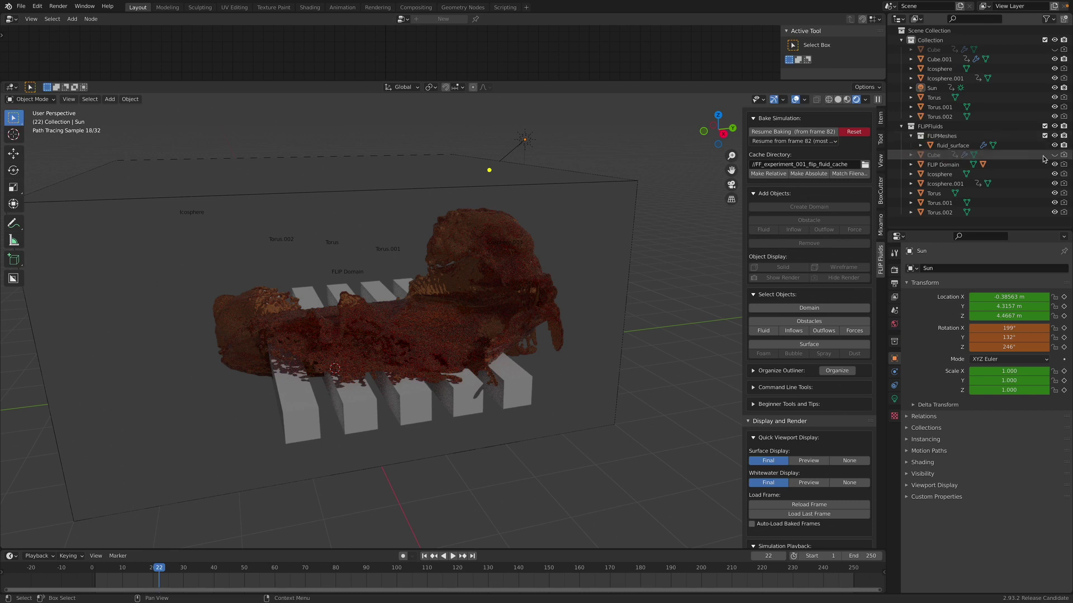
scroll(492, 314, "up", 4)
mouse_move(471, 312)
middle_mouse_down()
mouse_move(518, 306)
mouse_move(479, 300)
middle_mouse_up()
scroll(515, 304, "down", 5)
Freely rotate the sun light again to about X 225°, Y 150°, Z 255°
left_click(459, 173)
key("r")
key("r")
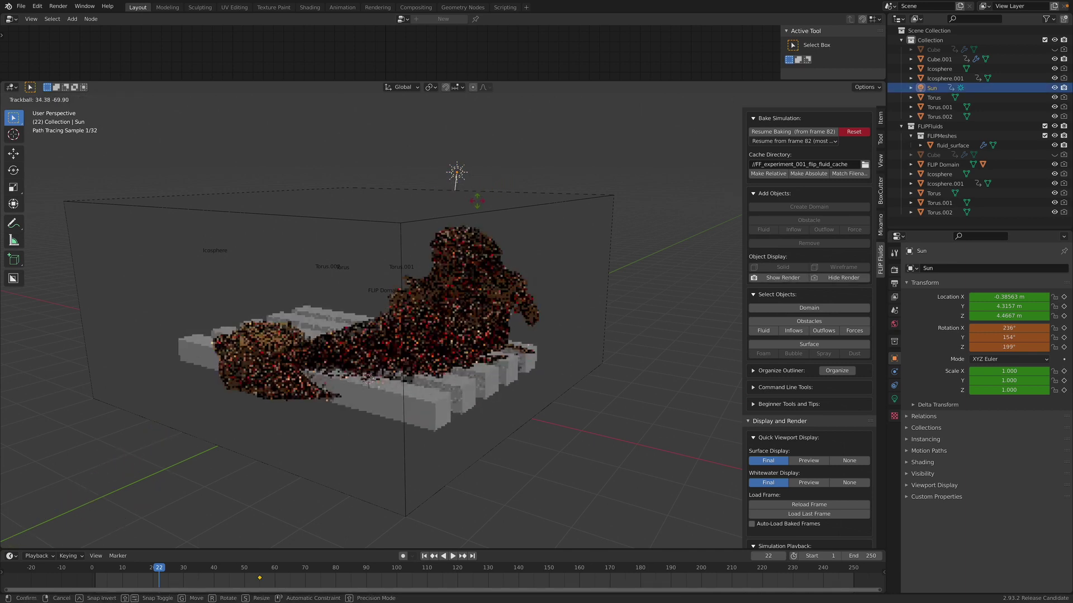
left_click(504, 195)
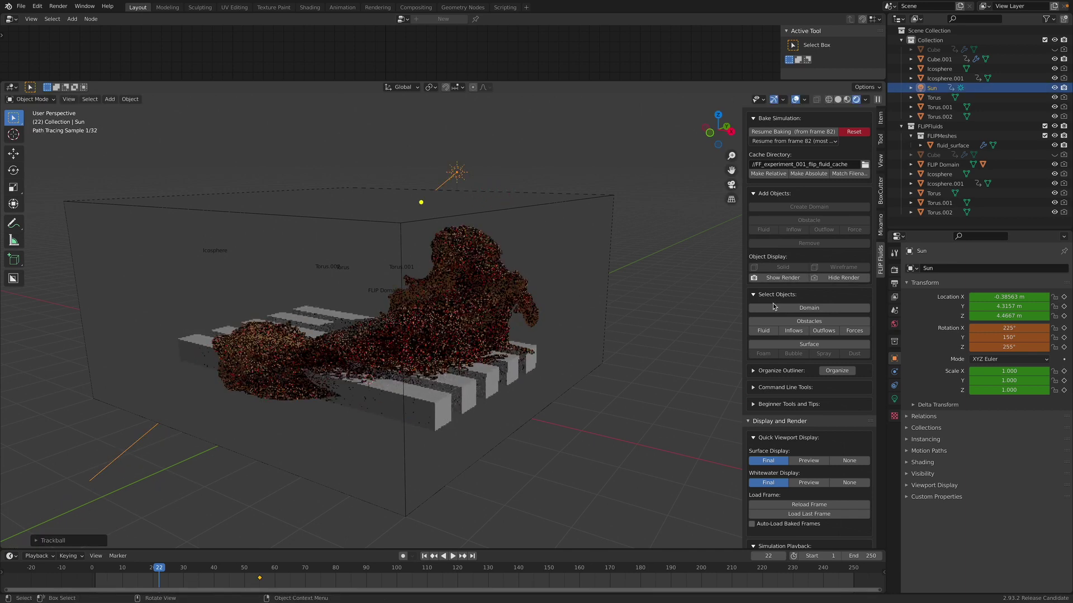
Set the sun light's strength to 10
left_click(894, 399)
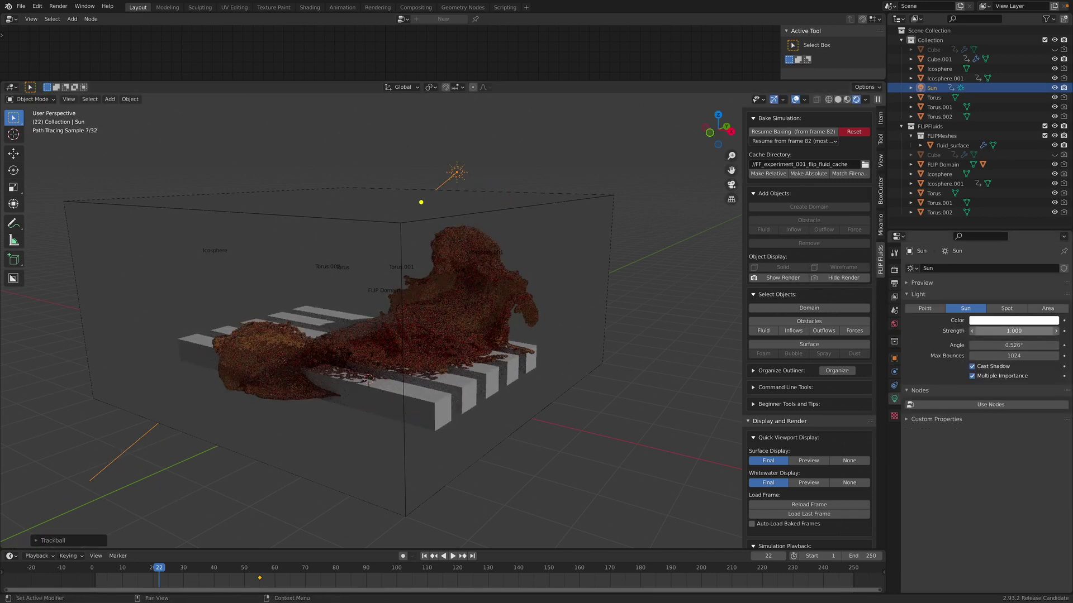
double_click(986, 331)
type("10")
key("Return")
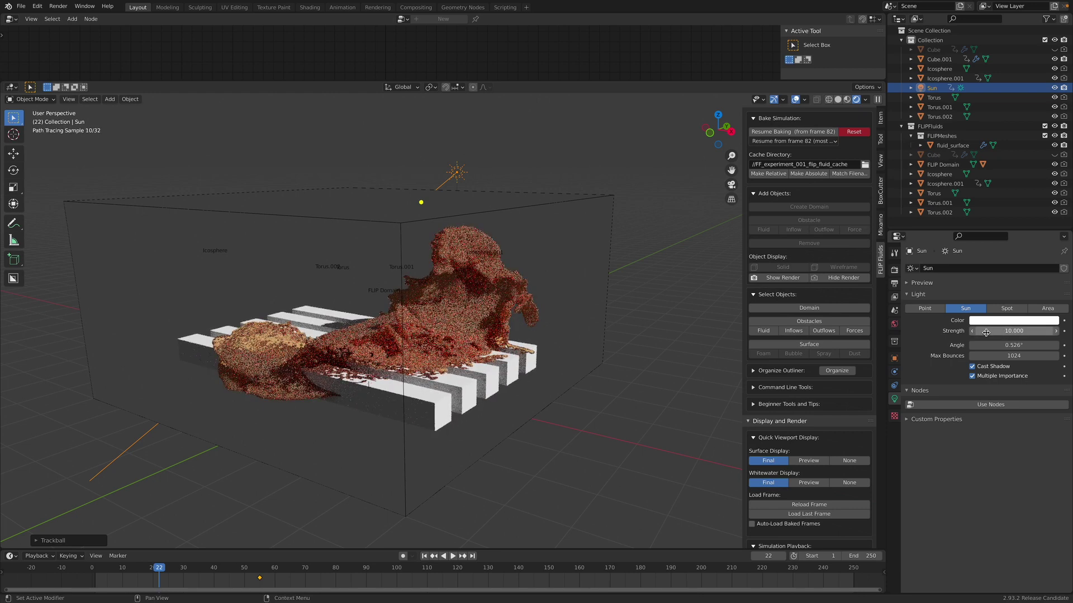
double_click(986, 331)
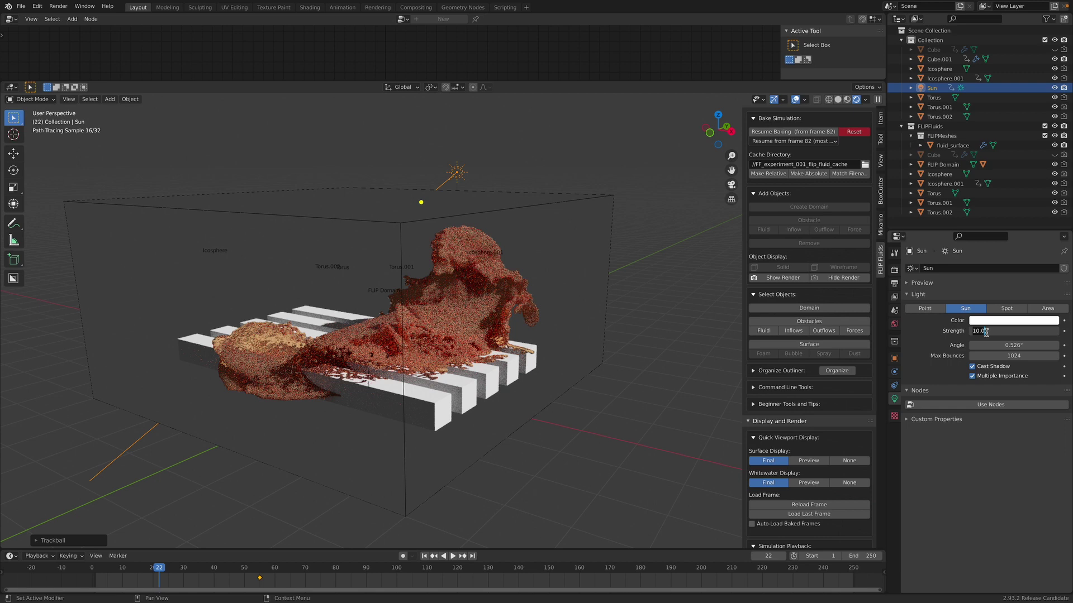
key("Return")
Select the fluid surface and examine its material, modifier, object and mesh data properties
left_click(494, 277)
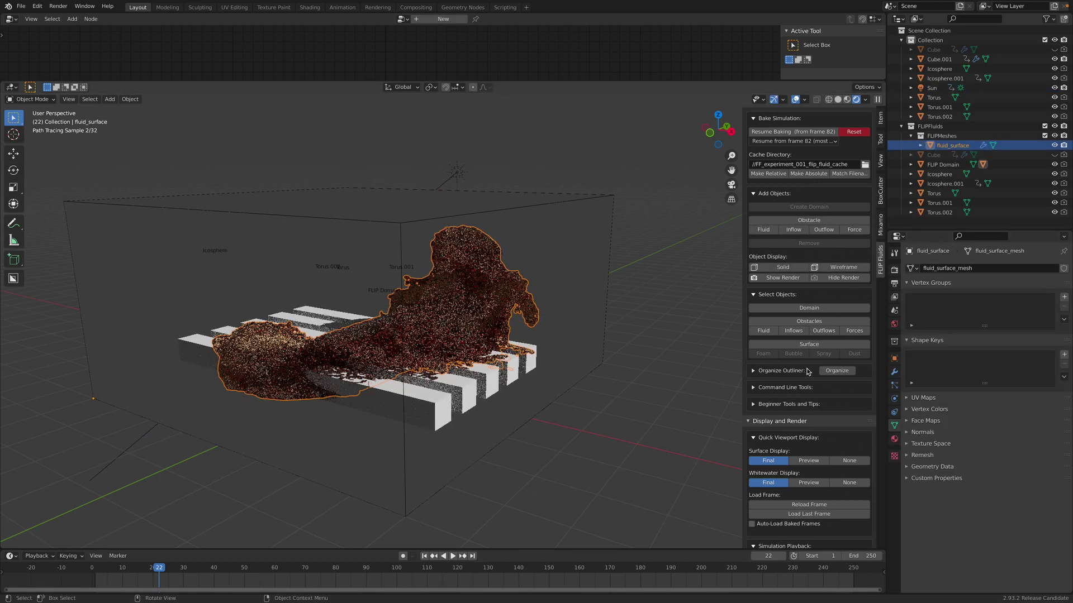
left_click(894, 439)
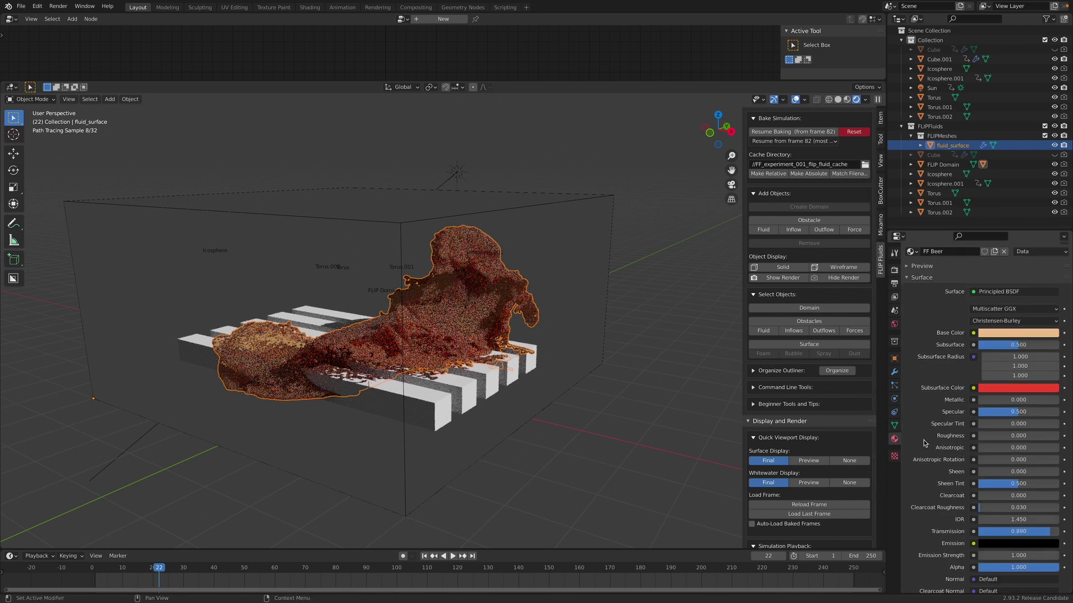
left_click(894, 373)
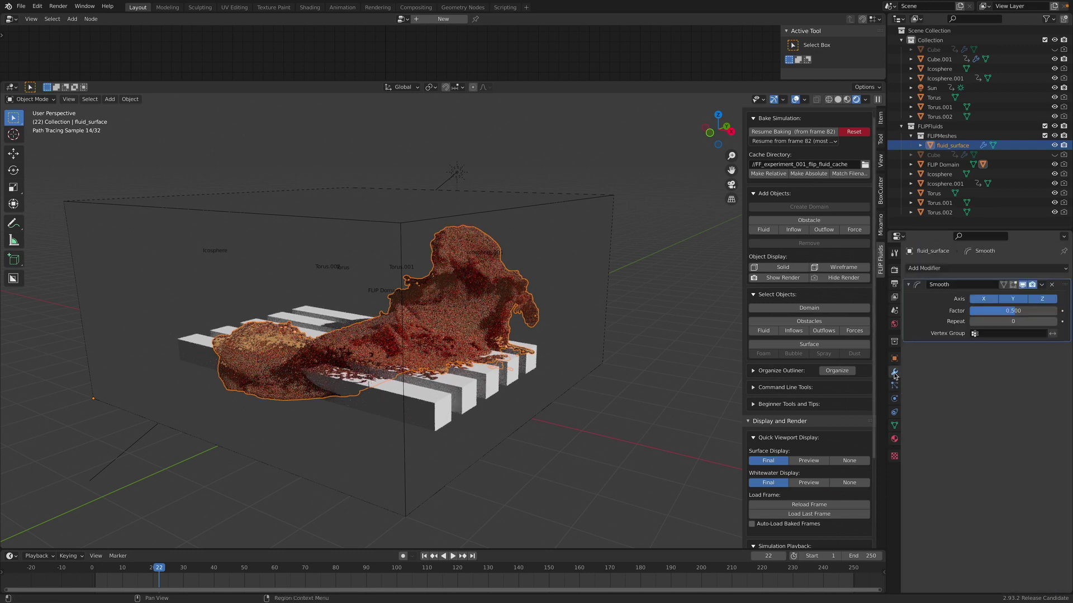
left_click(894, 358)
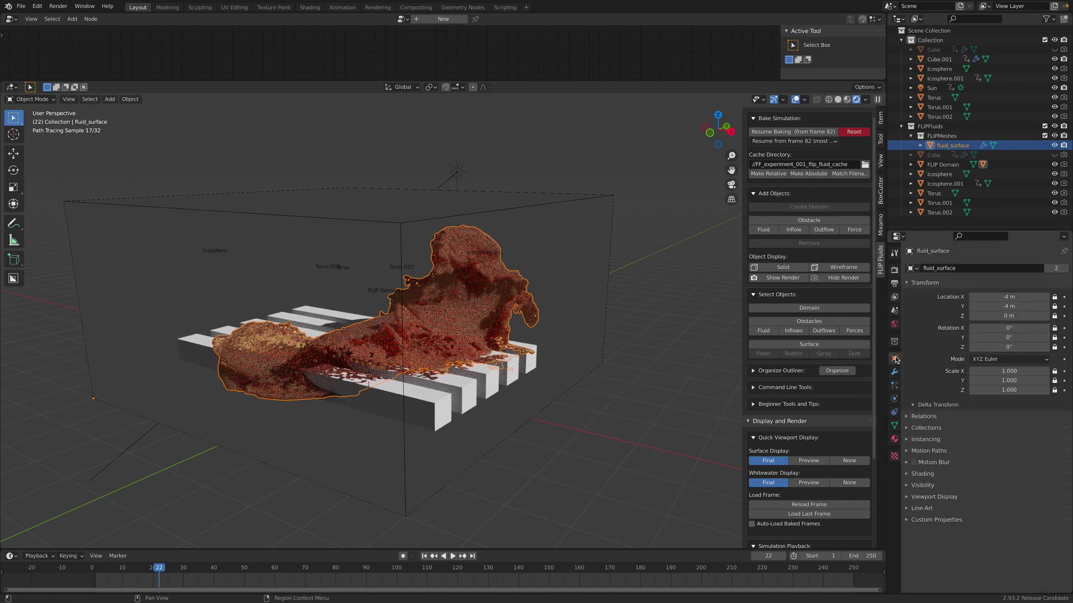
left_click(894, 425)
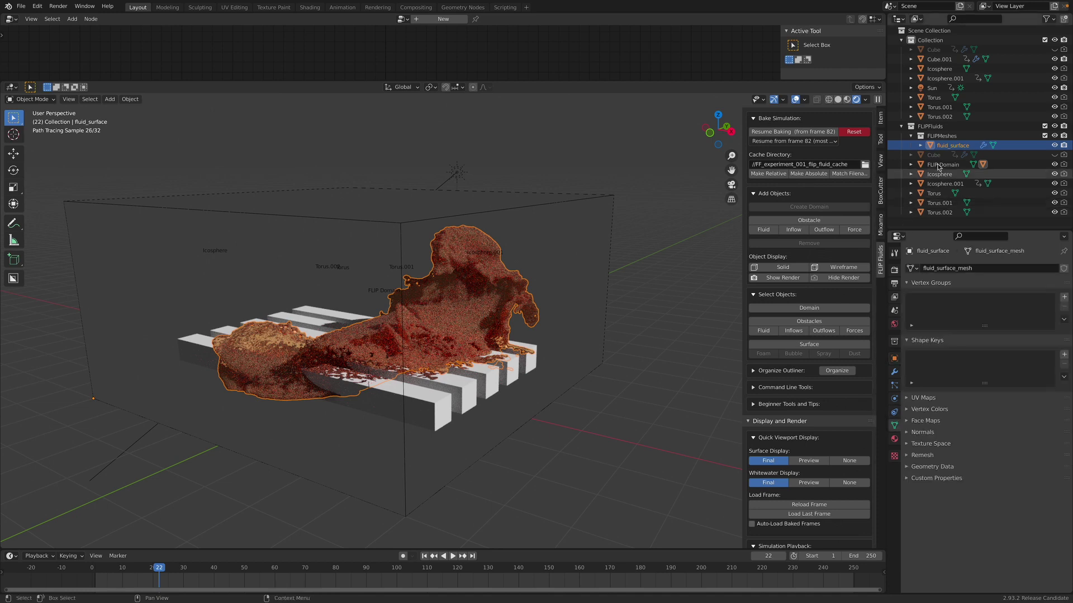
Select all fluid objects and show their FLIP Fluid physics settings, enlarging the properties area
left_click(637, 304)
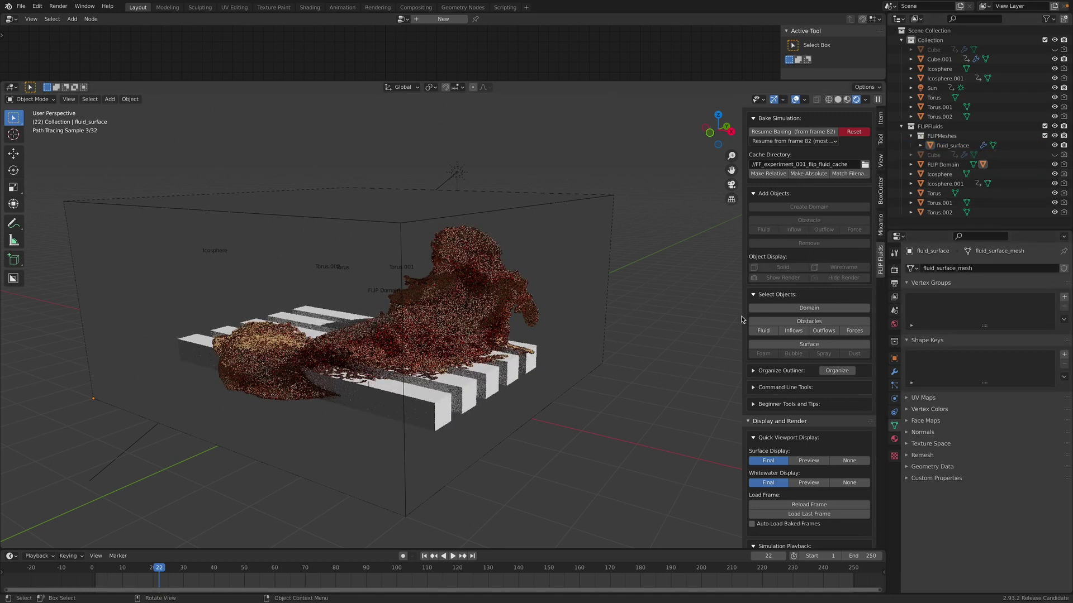
left_click(763, 331)
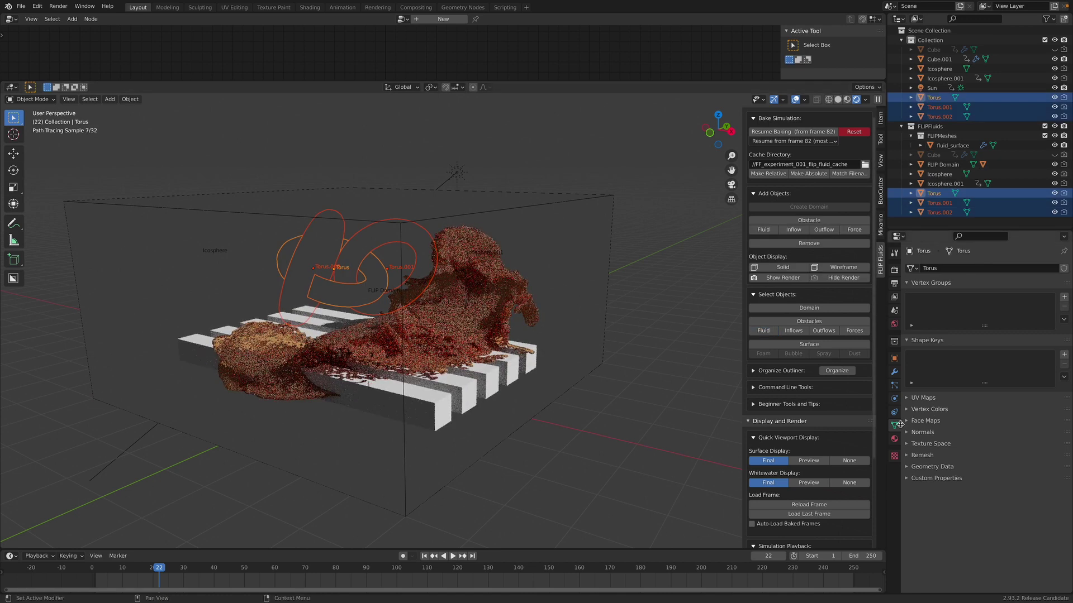
left_click(894, 399)
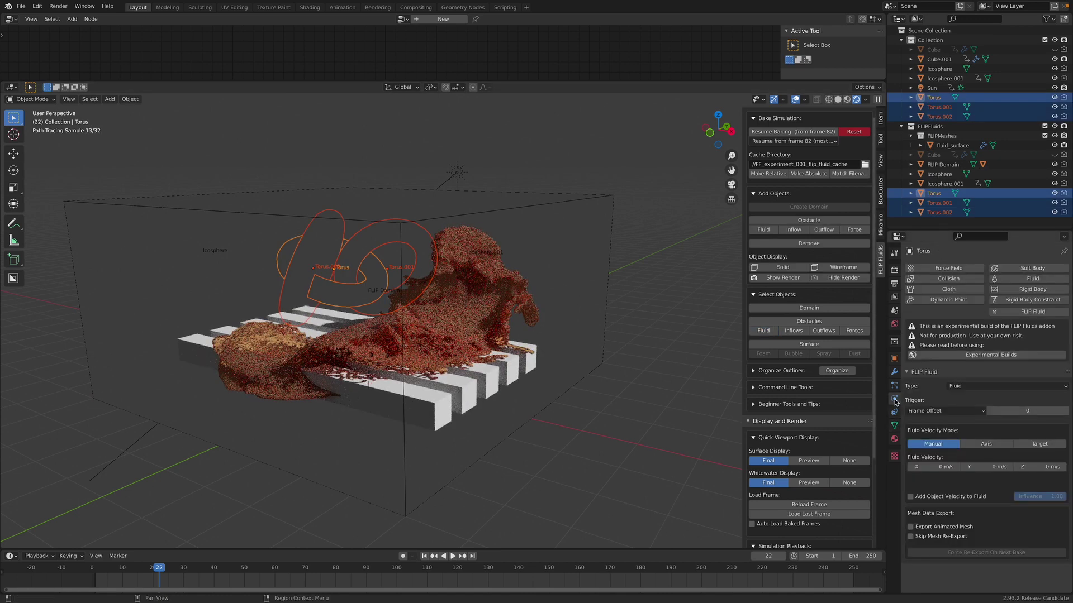
left_click_drag(959, 231, 956, 155)
left_click(895, 296)
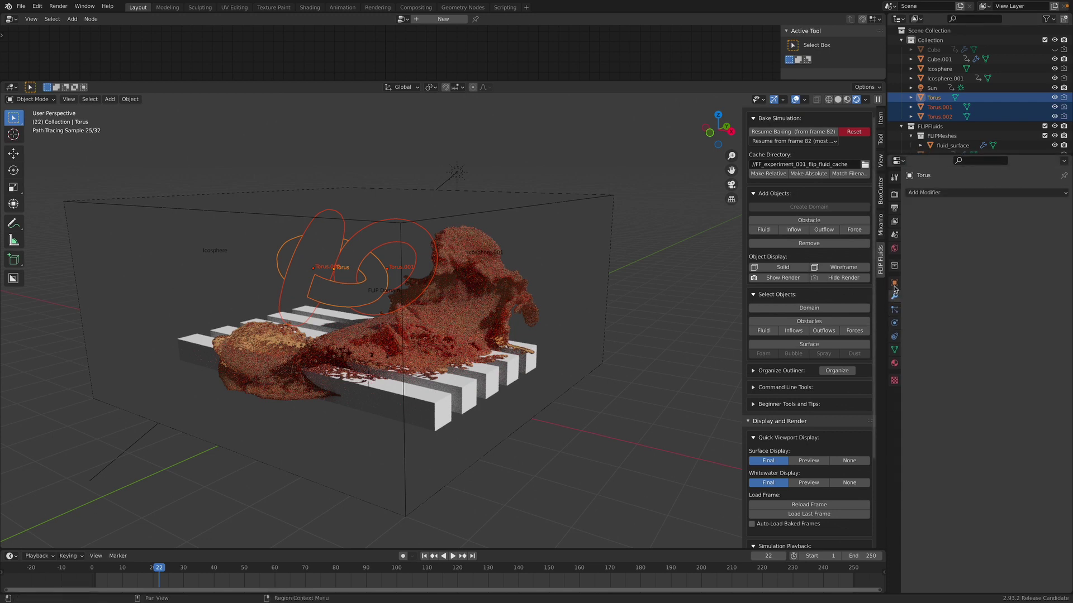
left_click(894, 323)
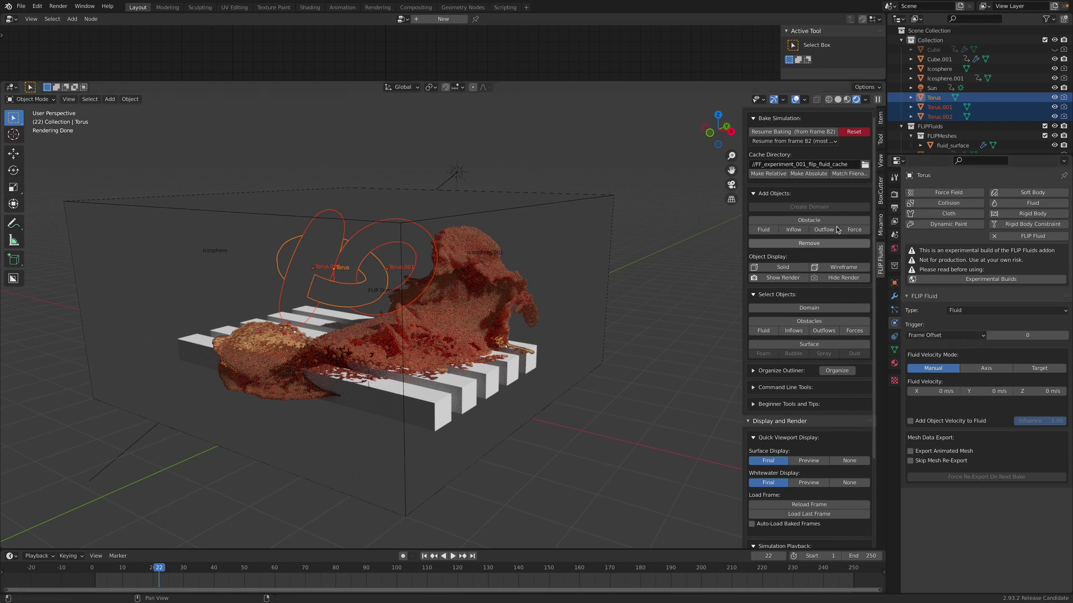
Select the domain and set its FLIP Fluid surface material to FF Orange Juice
left_click(808, 309)
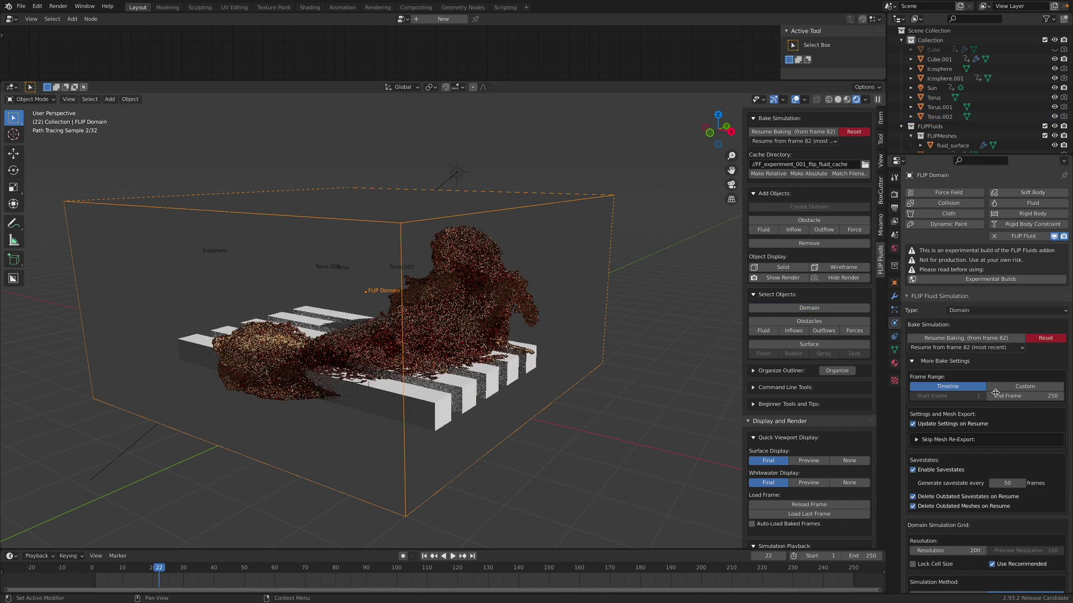
scroll(987, 421, "down", 10)
scroll(988, 421, "down", 4)
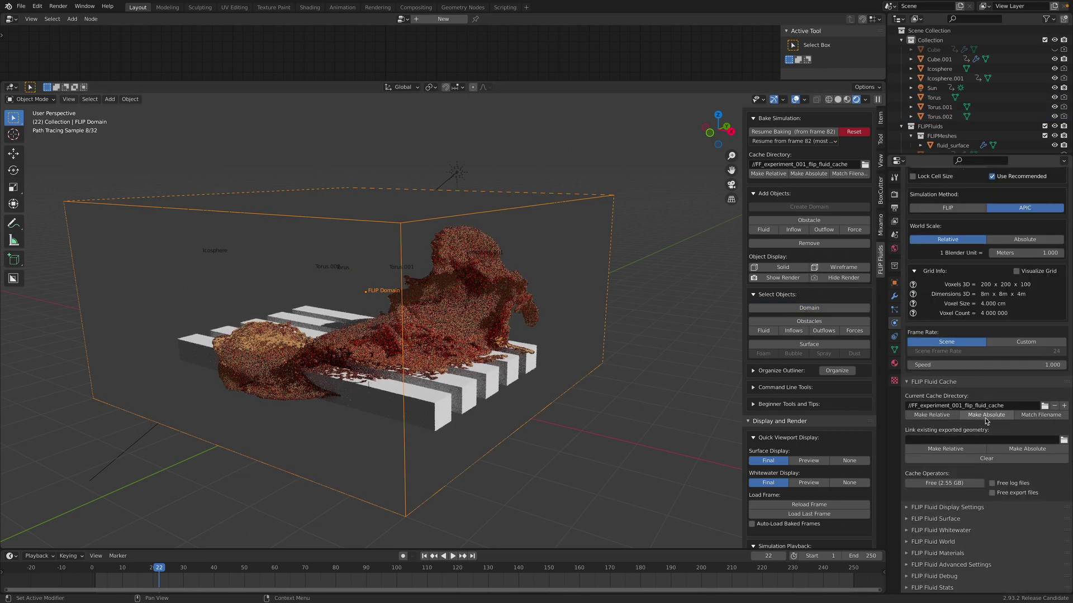
left_click(926, 554)
scroll(927, 554, "down", 4)
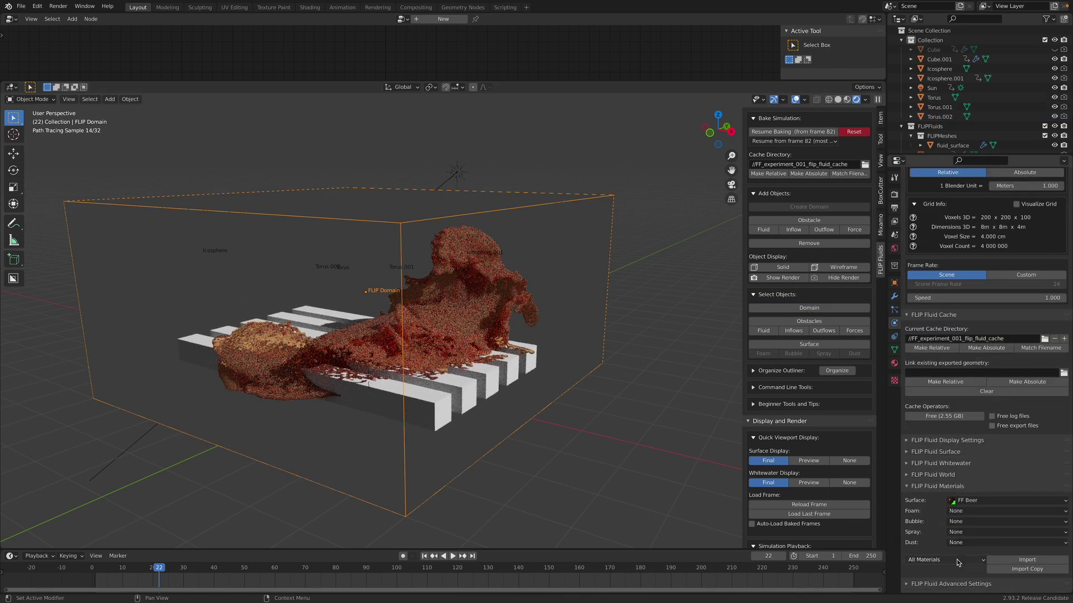
left_click(967, 482)
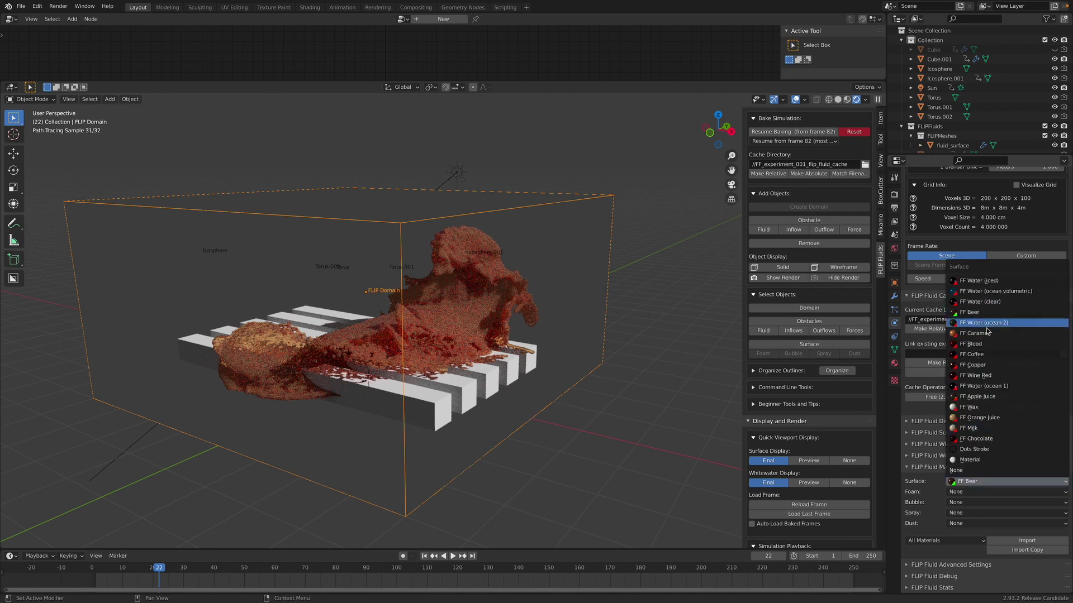
left_click(986, 419)
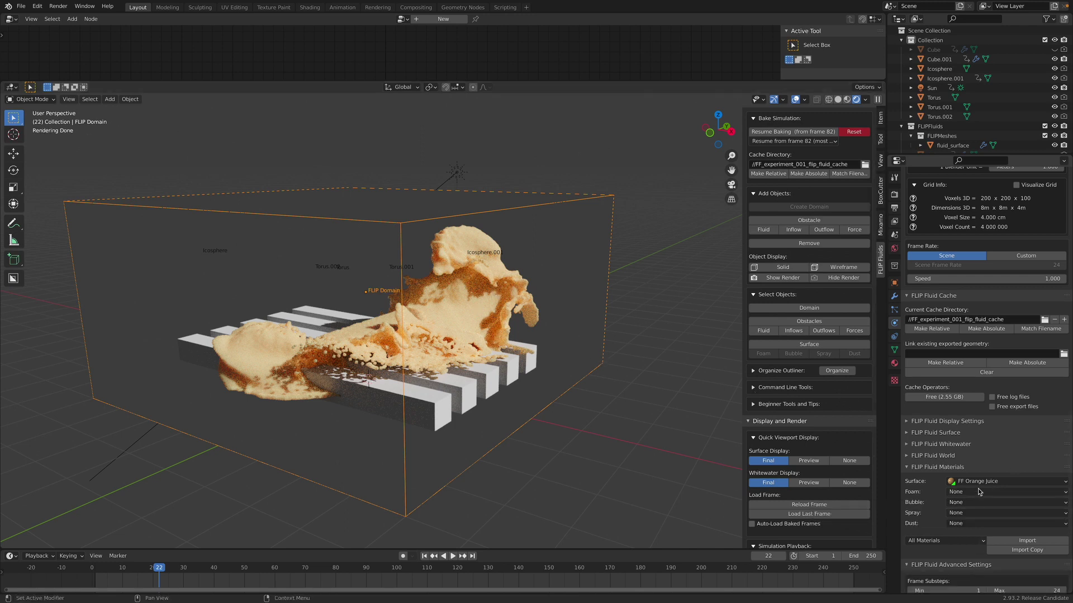
Set the domain's FLIP Fluid surface material to FF Wine Red and view the rendered fluid from other angles
left_click(980, 481)
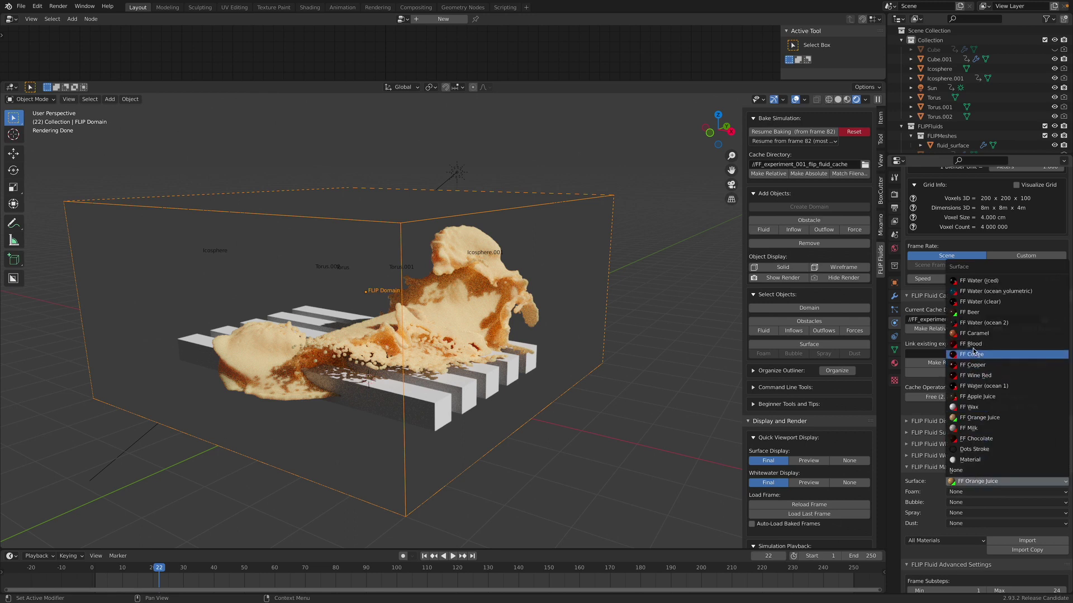
left_click(993, 376)
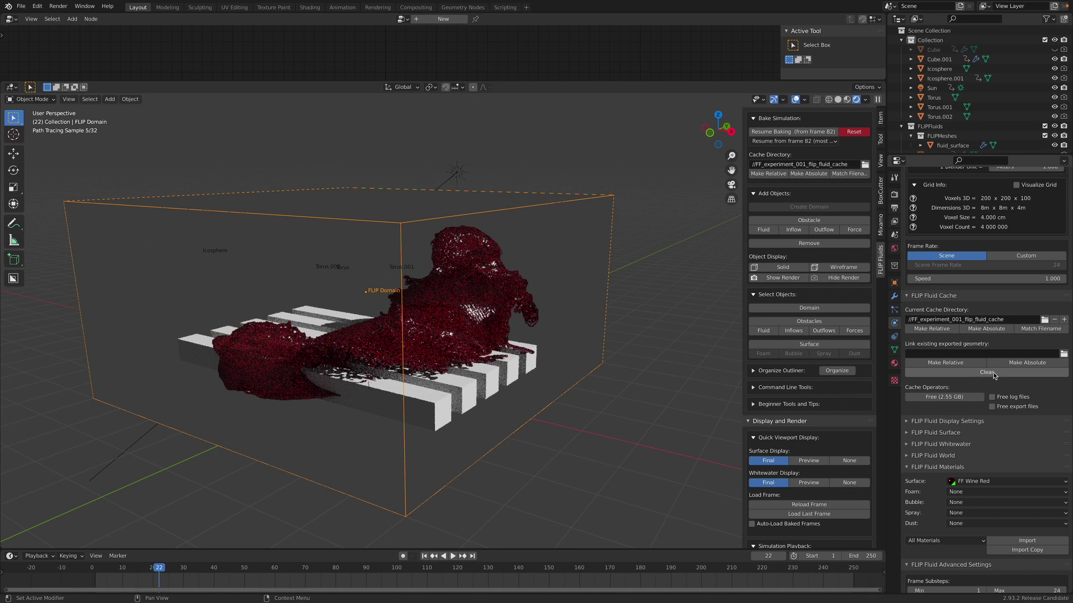
middle_click_drag(564, 343, 549, 337)
scroll(549, 337, "up", 1)
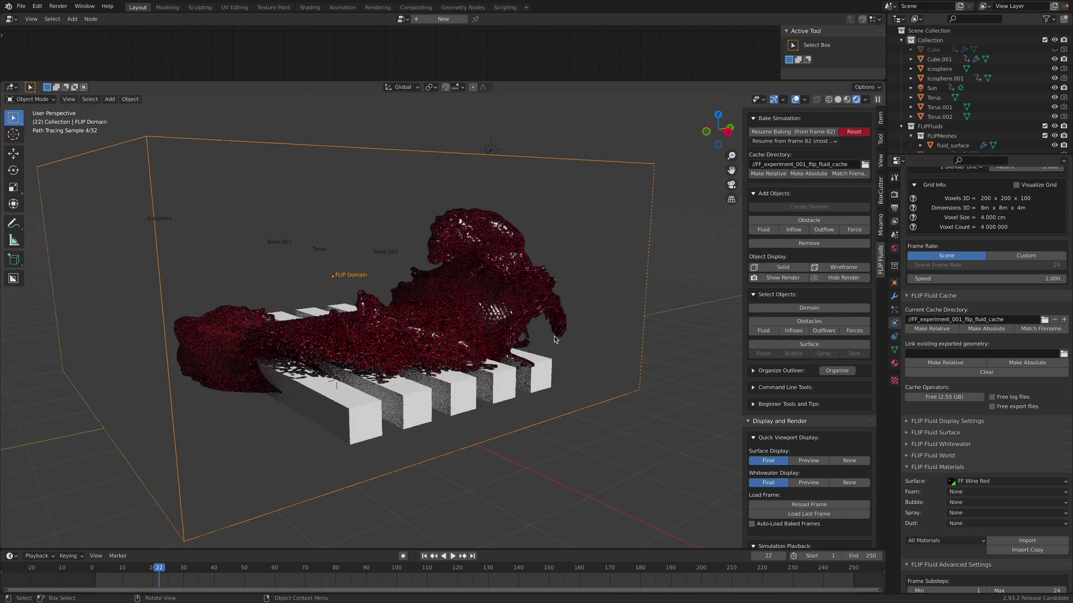
middle_click_drag(522, 410, 496, 436)
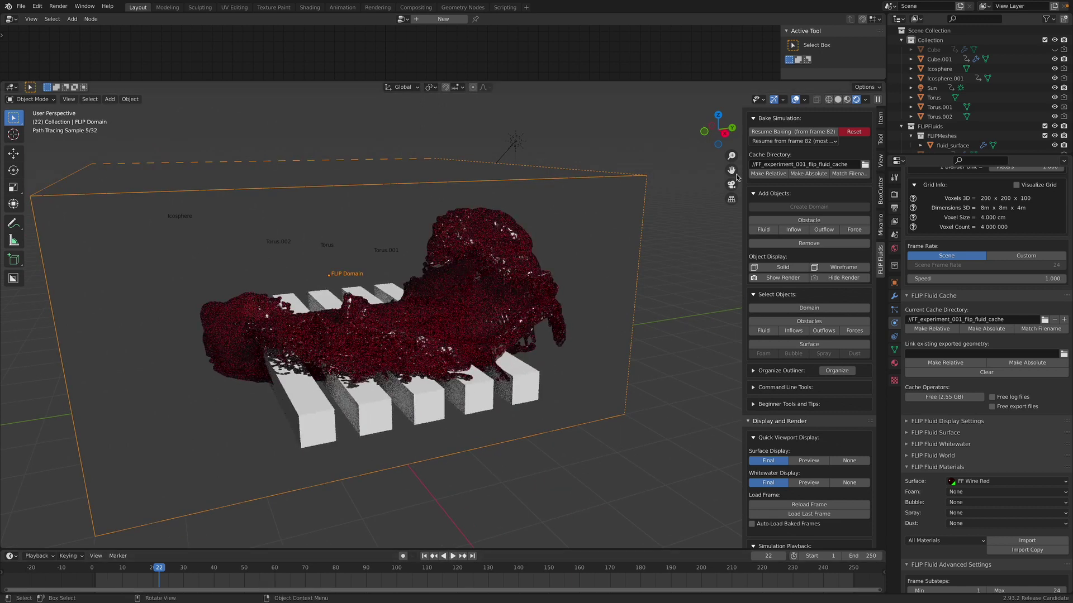
Switch the viewport to solid shading and save the file
left_click(837, 99)
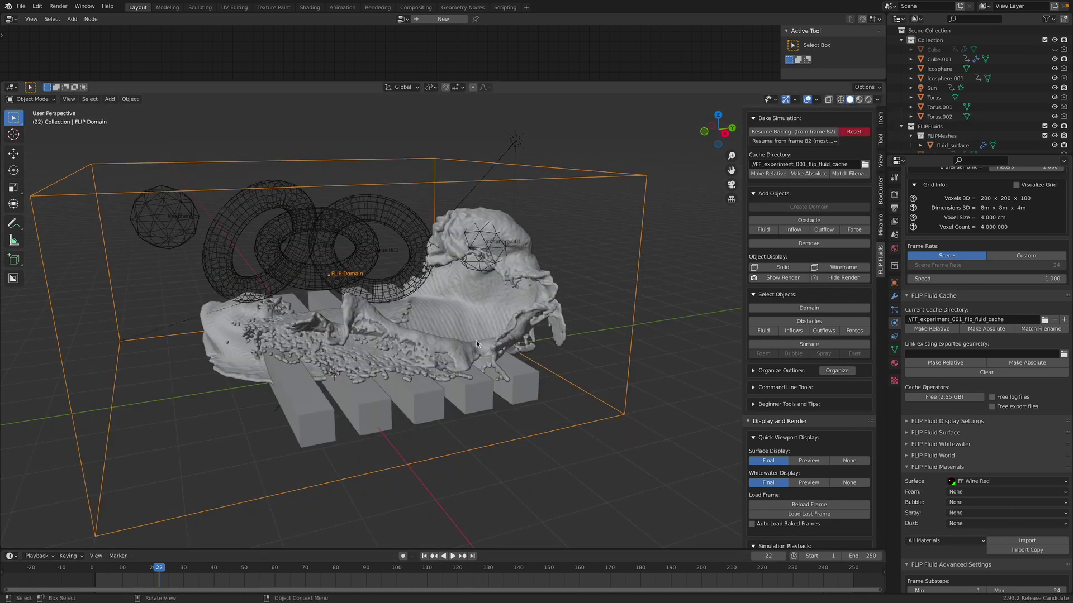
mouse_move(476, 340)
middle_mouse_down()
mouse_move(451, 341)
mouse_move(469, 343)
middle_mouse_up()
key("ctrl+s")
scroll(450, 341, "down", 2)
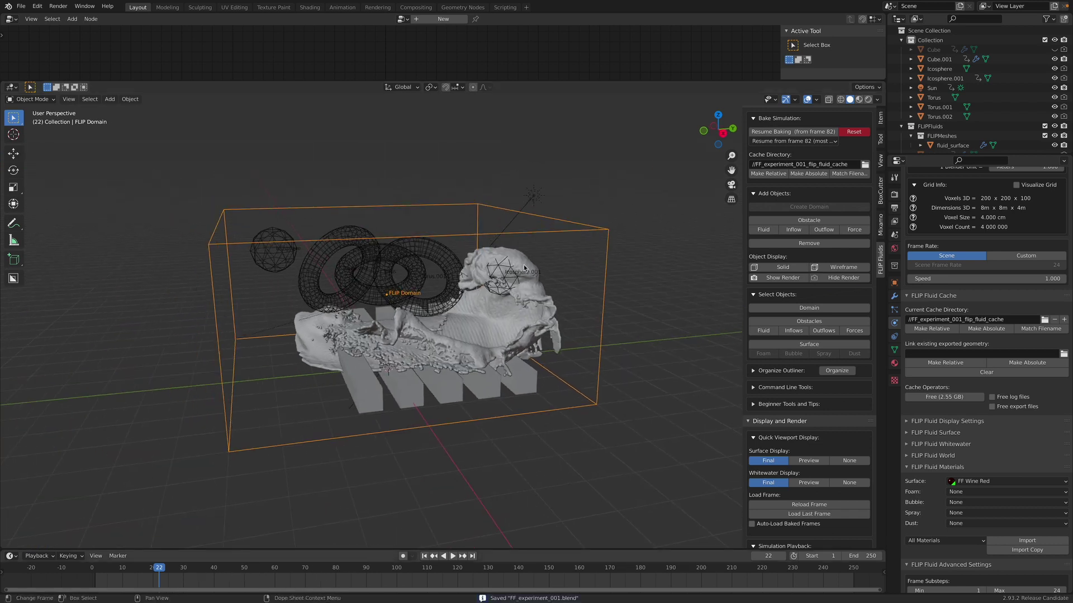
Check the baked animation at frame 37 and play it back from frame 1
key("space")
key("space")
left_click(204, 569)
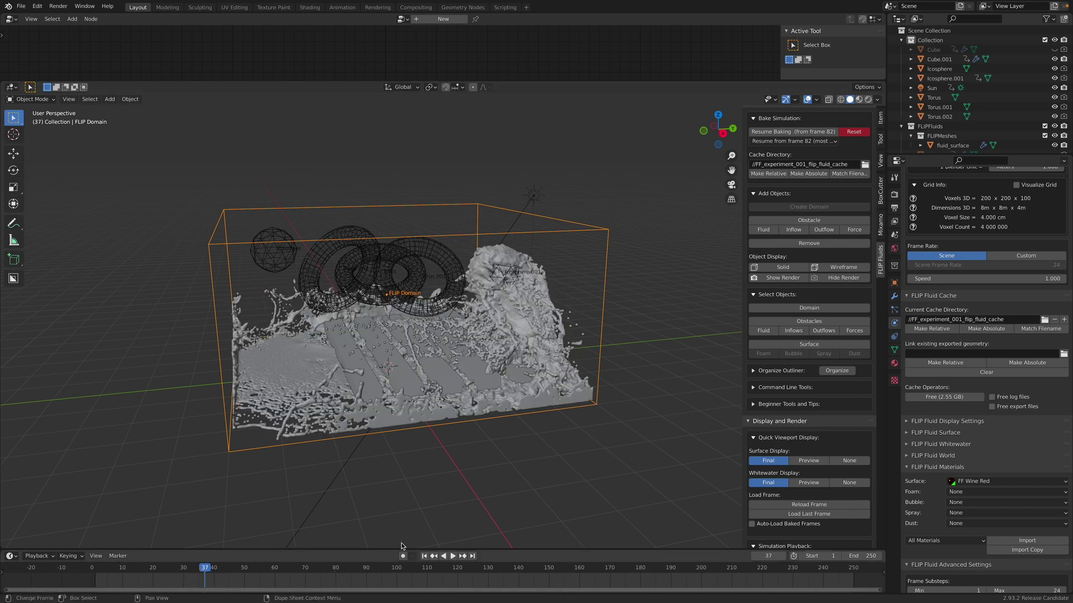
left_click(424, 556)
left_click(452, 556)
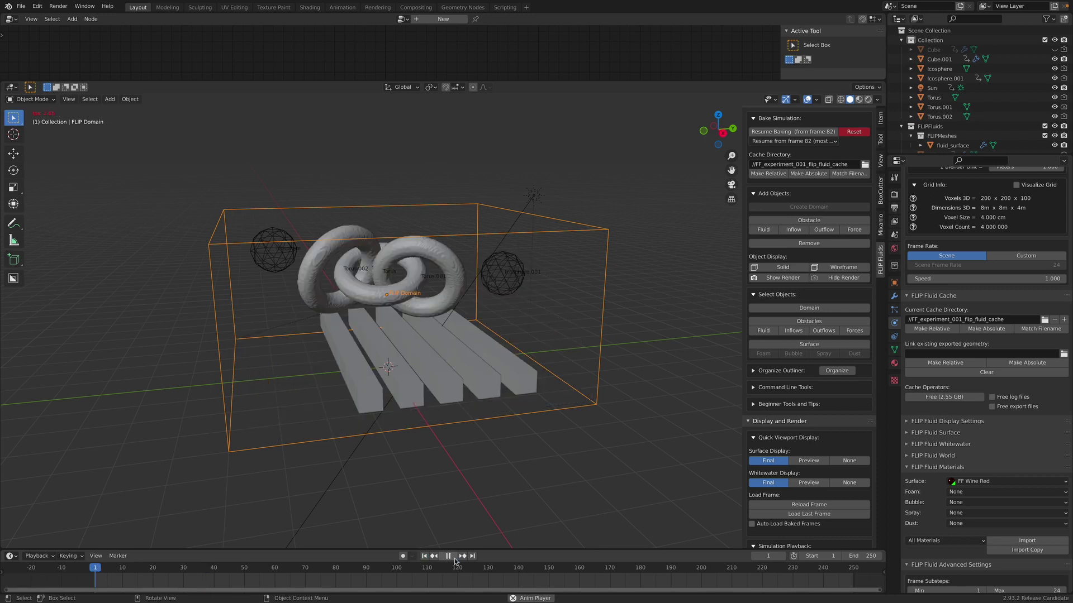
left_click(566, 452)
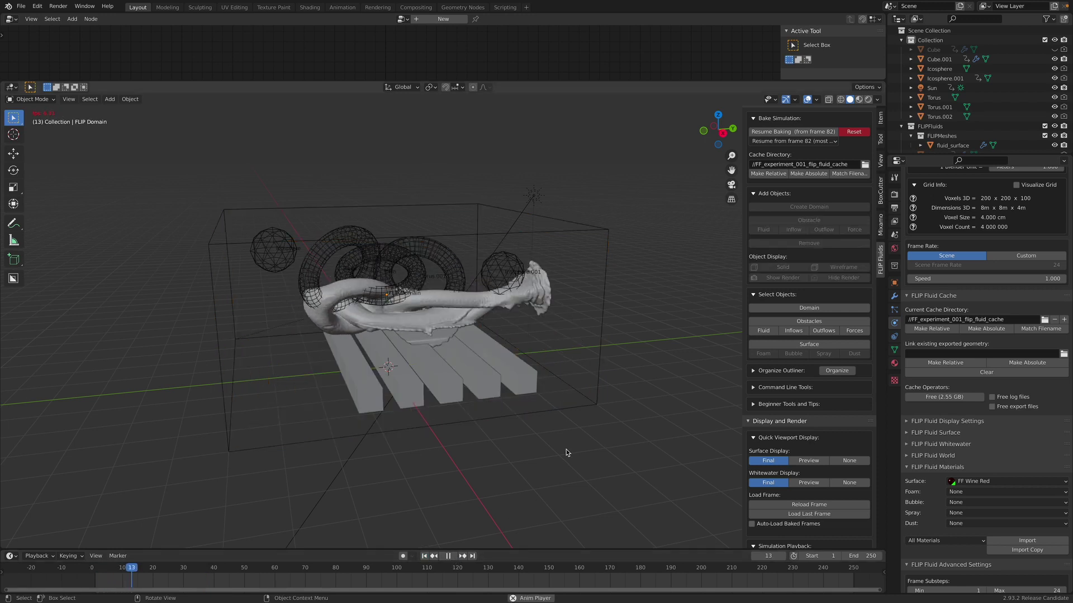
key("space")
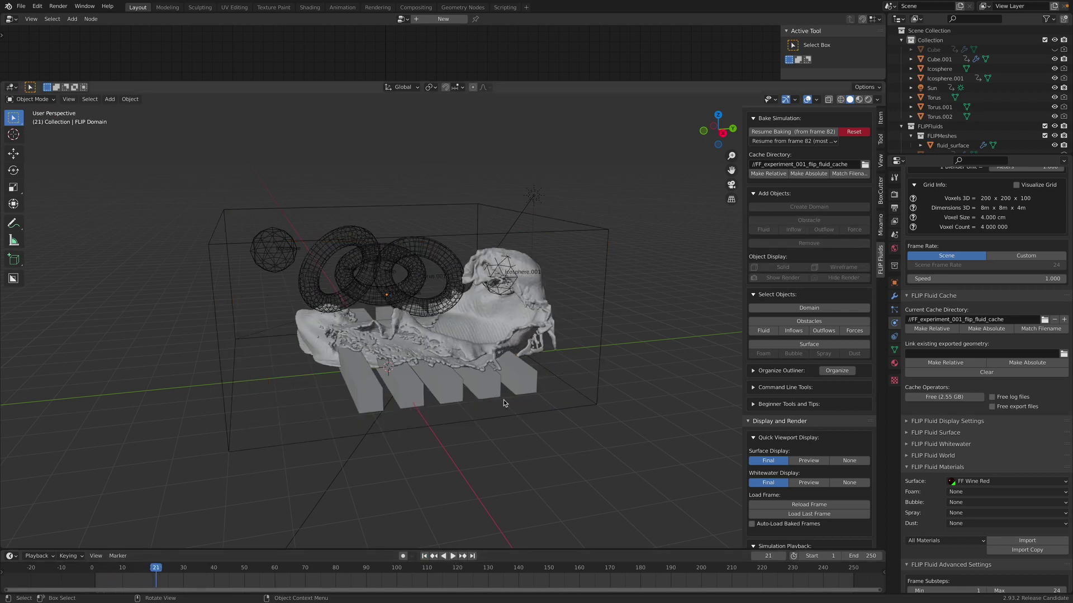
Isolate the fluid surface in local view, play its animation from the first frame, and return to the full scene
left_click(542, 328)
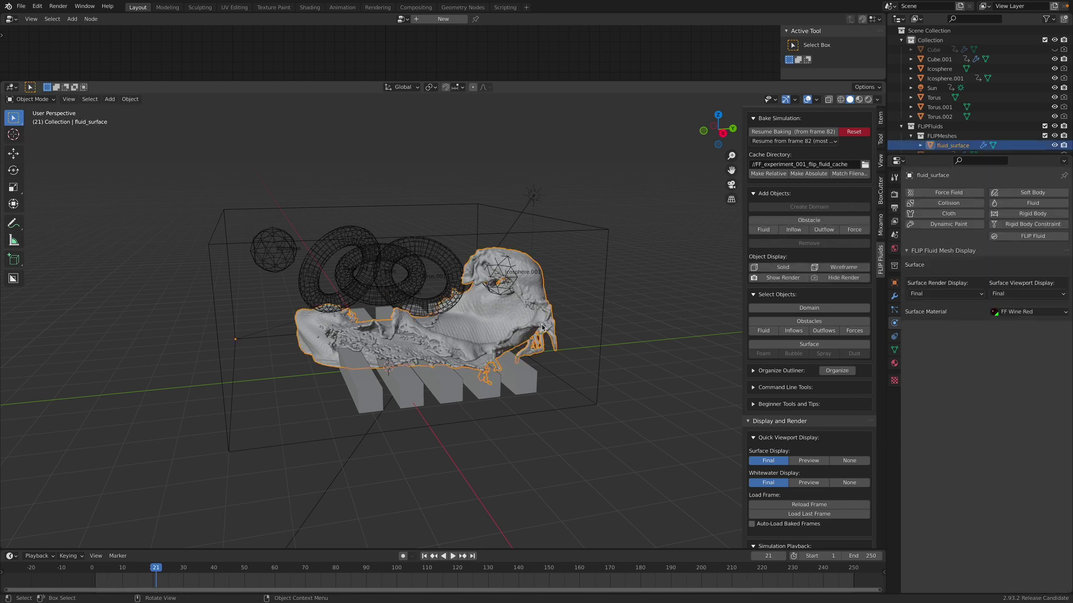
key("KP_Divide")
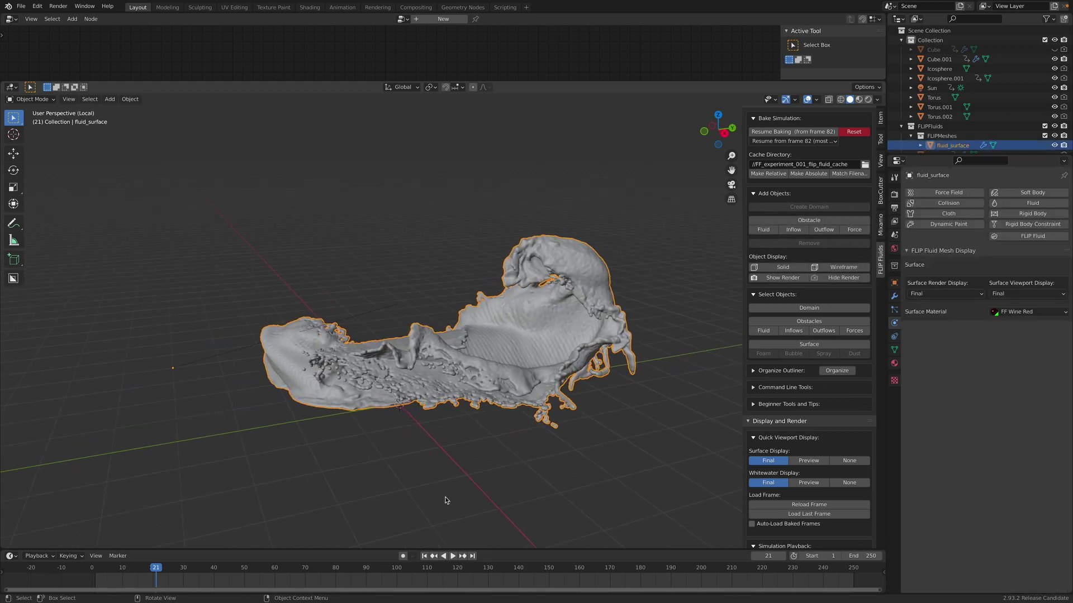
left_click(425, 556)
left_click(453, 557)
left_click(531, 457)
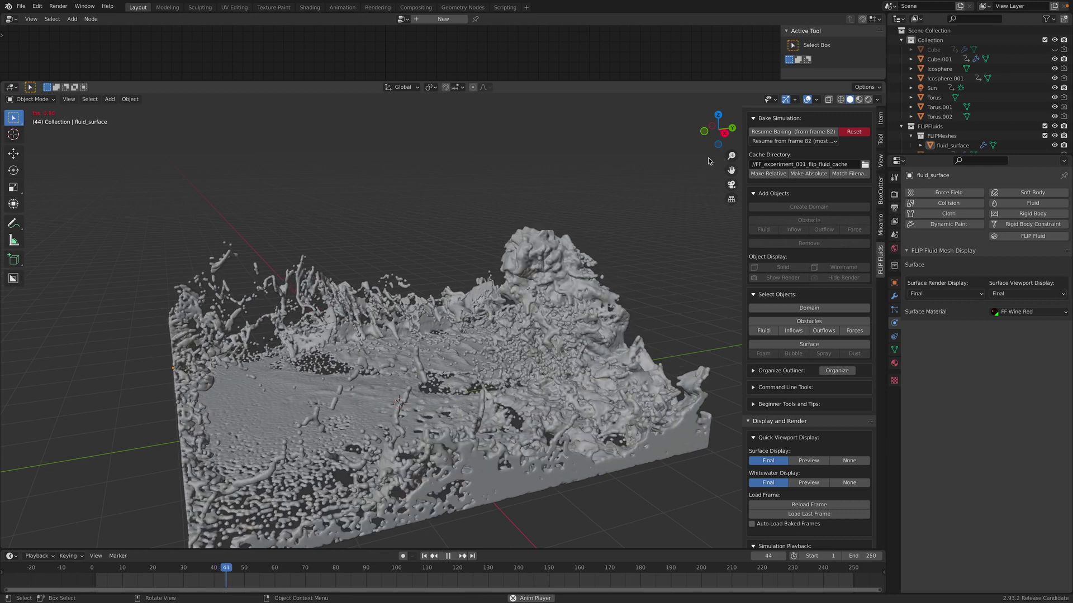
left_click(769, 101)
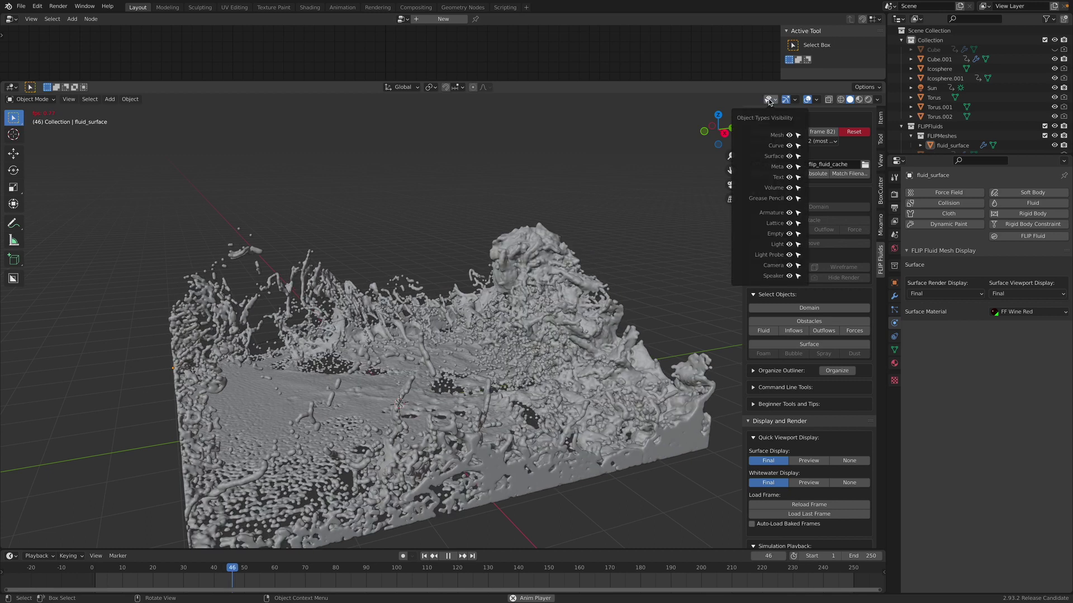
left_click(449, 557)
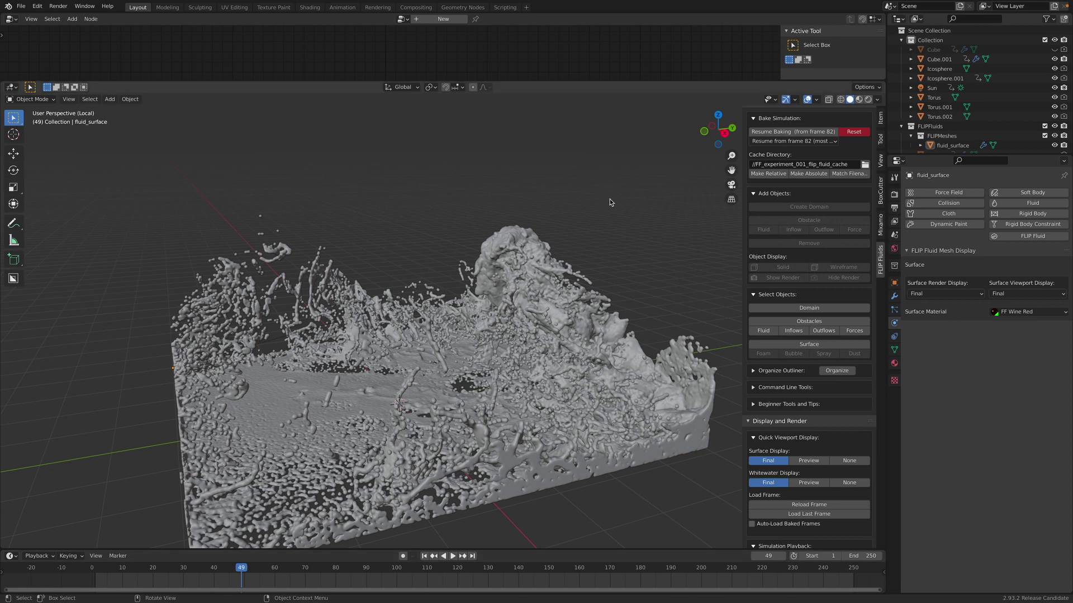
key("KP_Divide")
left_click(68, 99)
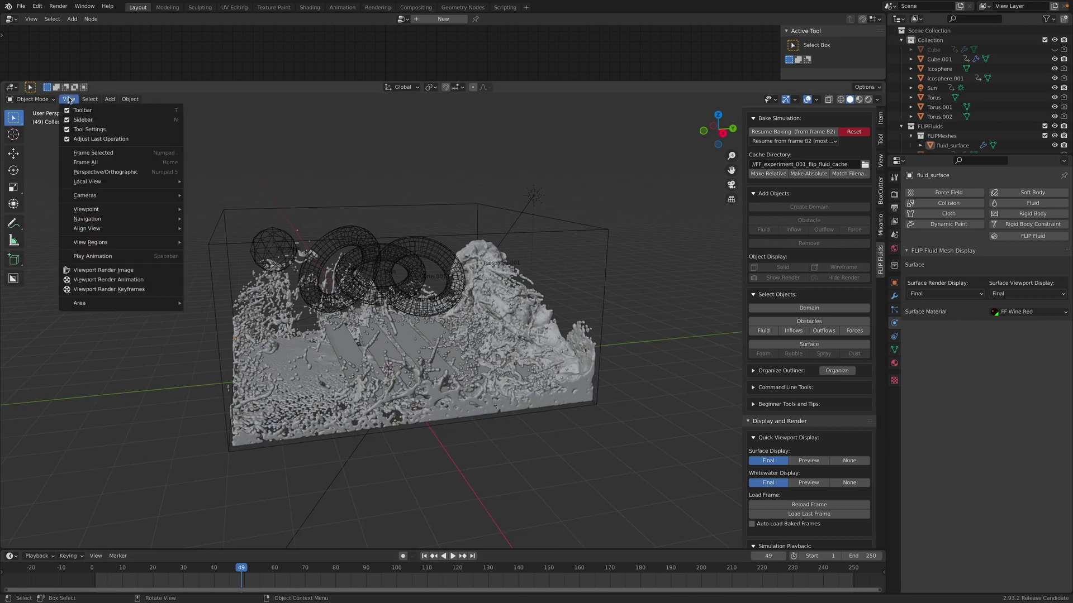
left_click(796, 100)
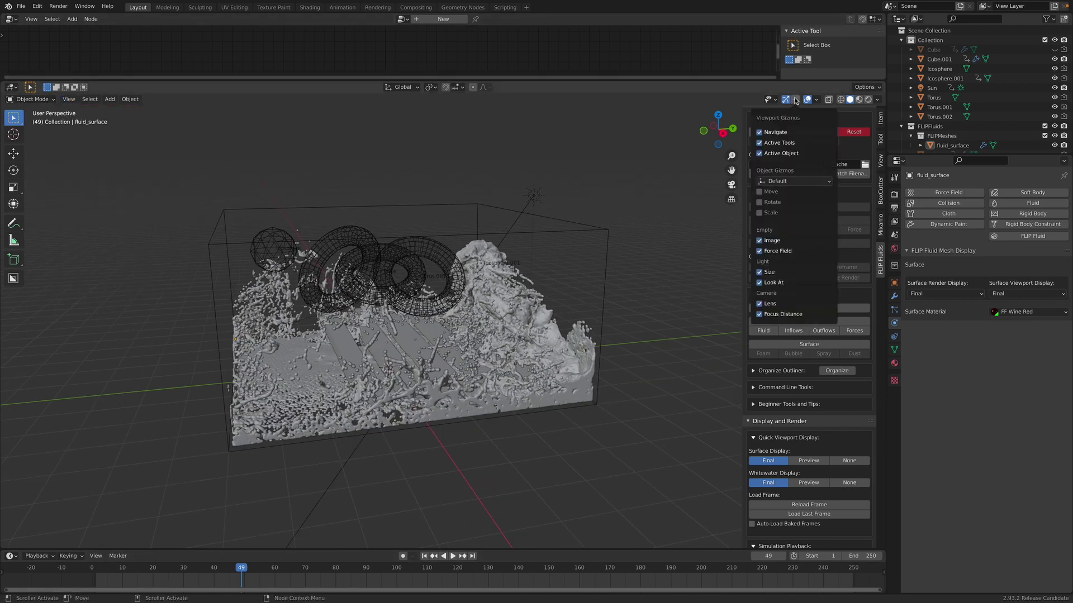
left_click(775, 101)
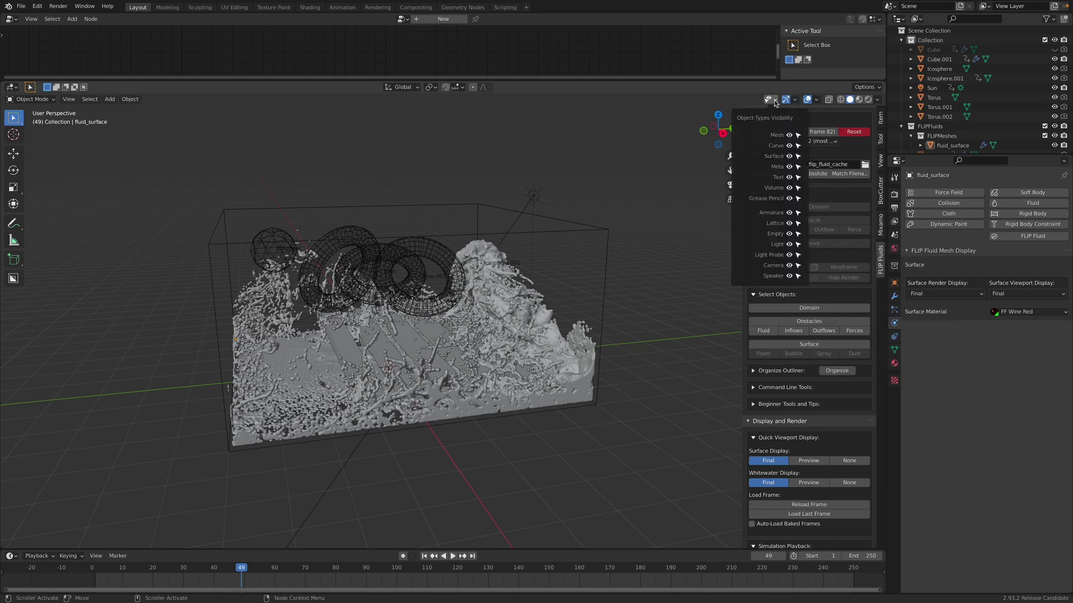
left_click(816, 100)
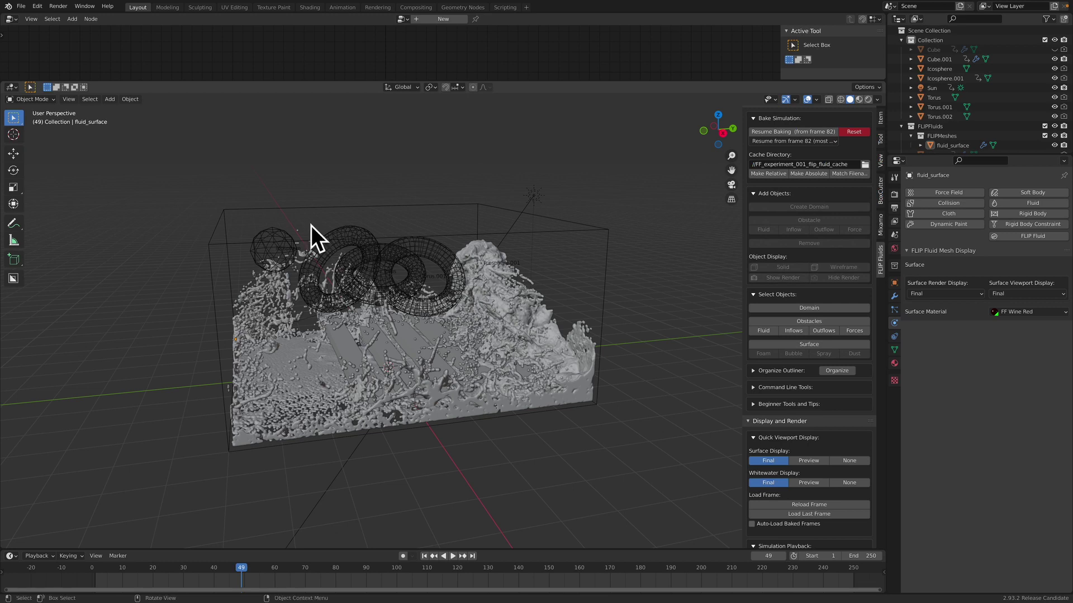
middle_click_drag(432, 282, 436, 283)
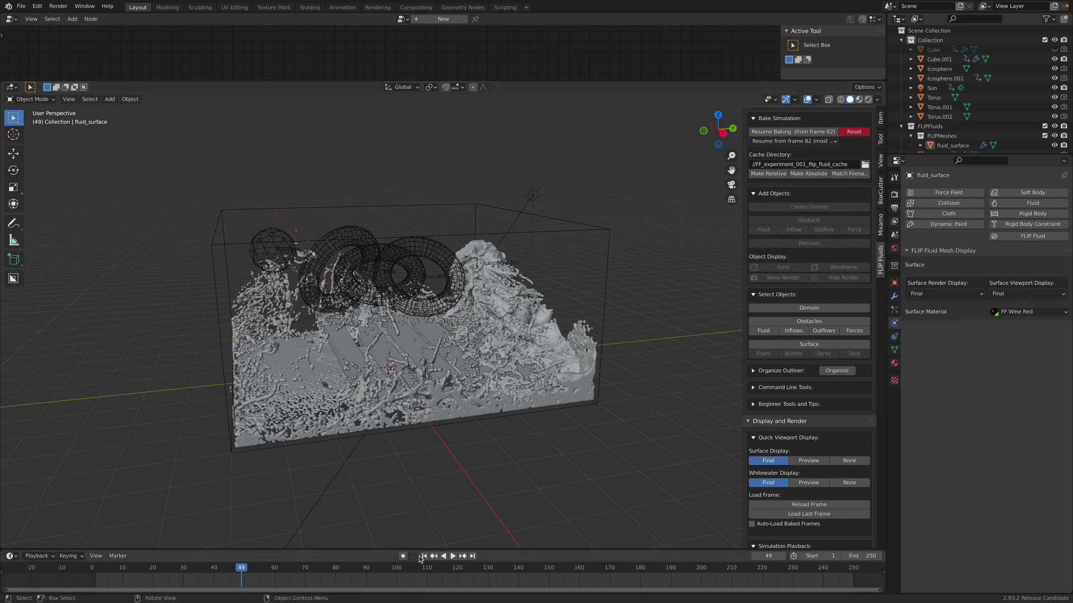
Go back to frame 1 and reset the baked simulation
key("shift+Left")
left_click(505, 367)
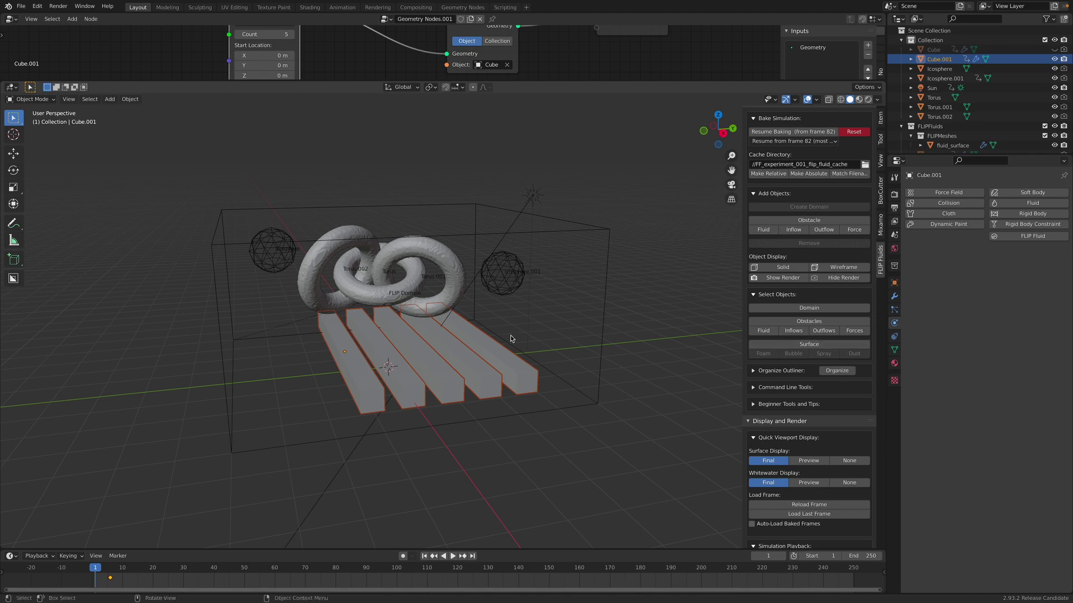
left_click(853, 133)
left_click(850, 133)
left_click(602, 279)
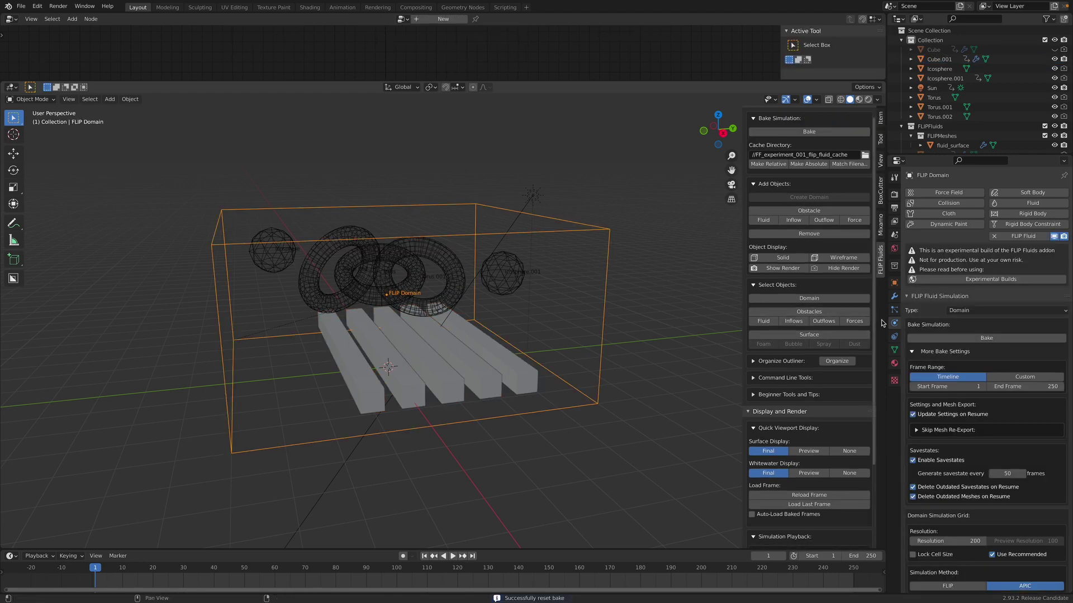
Set the domain's simulation method to FLIP and save the file
scroll(978, 445, "down", 5)
scroll(978, 446, "down", 3)
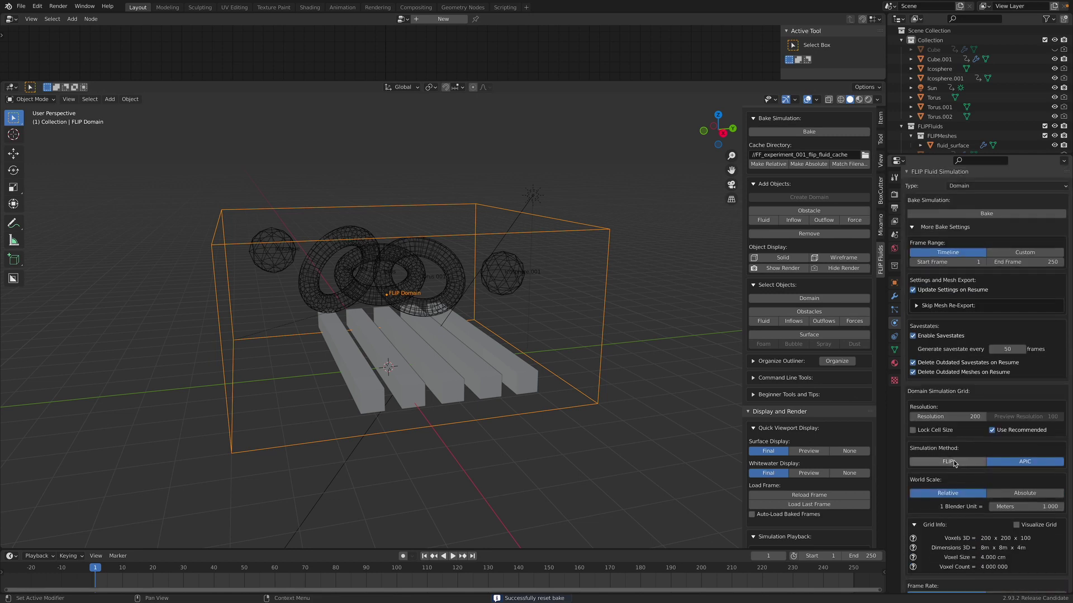
left_click(955, 462)
middle_click_drag(596, 359, 597, 361)
key("ctrl+s")
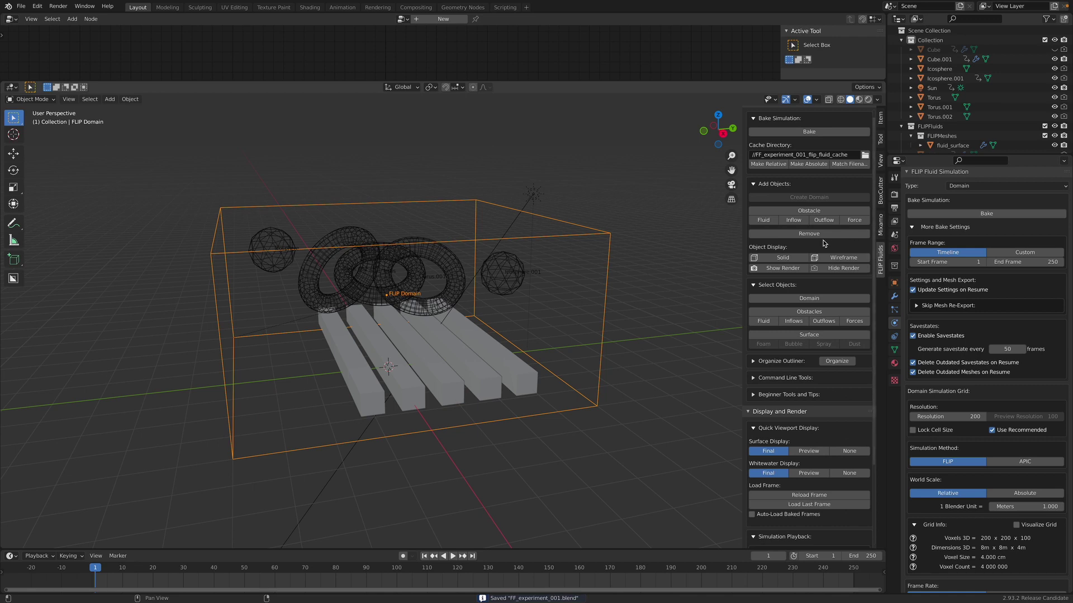
Check whether the five-bar array Cube.001 is among the FLIP Fluid obstacle objects by selecting all obstacles
left_click(481, 339)
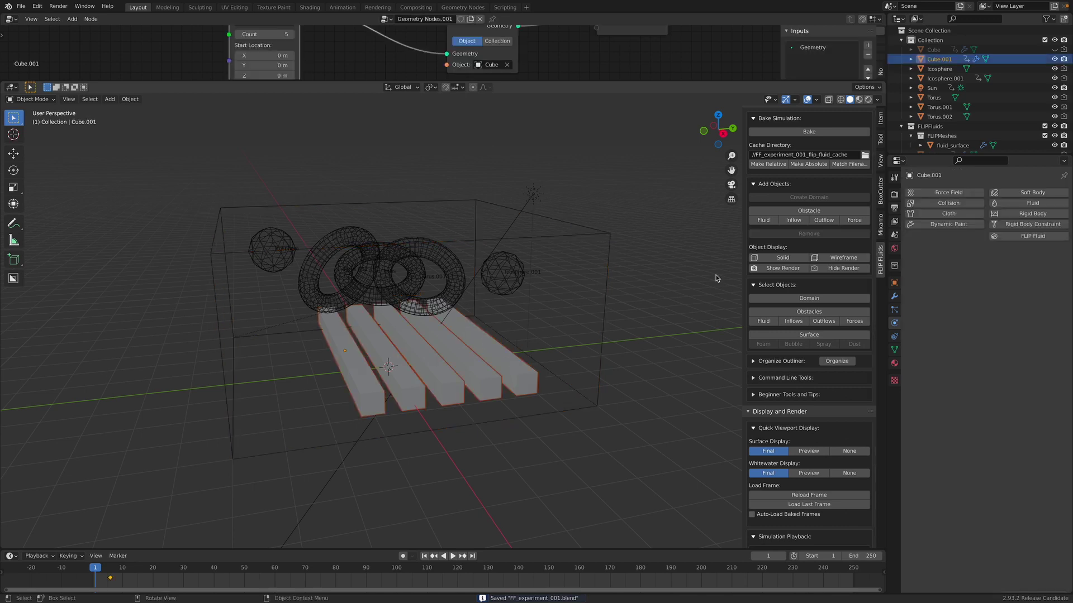
left_click(788, 309)
middle_click_drag(592, 293, 523, 322)
left_click(513, 357)
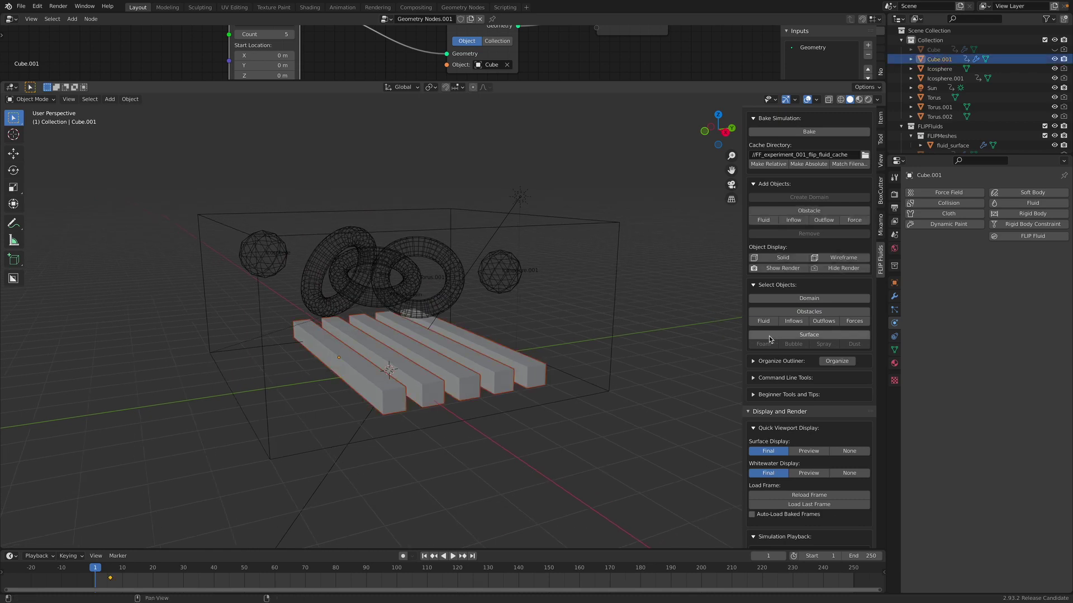
left_click(796, 313)
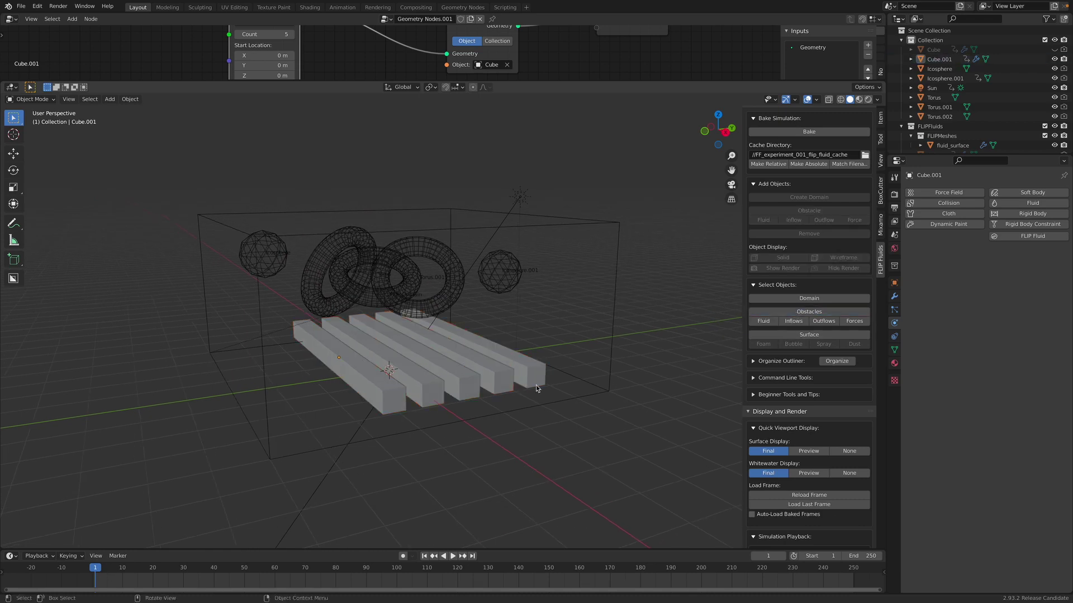
left_click(528, 361)
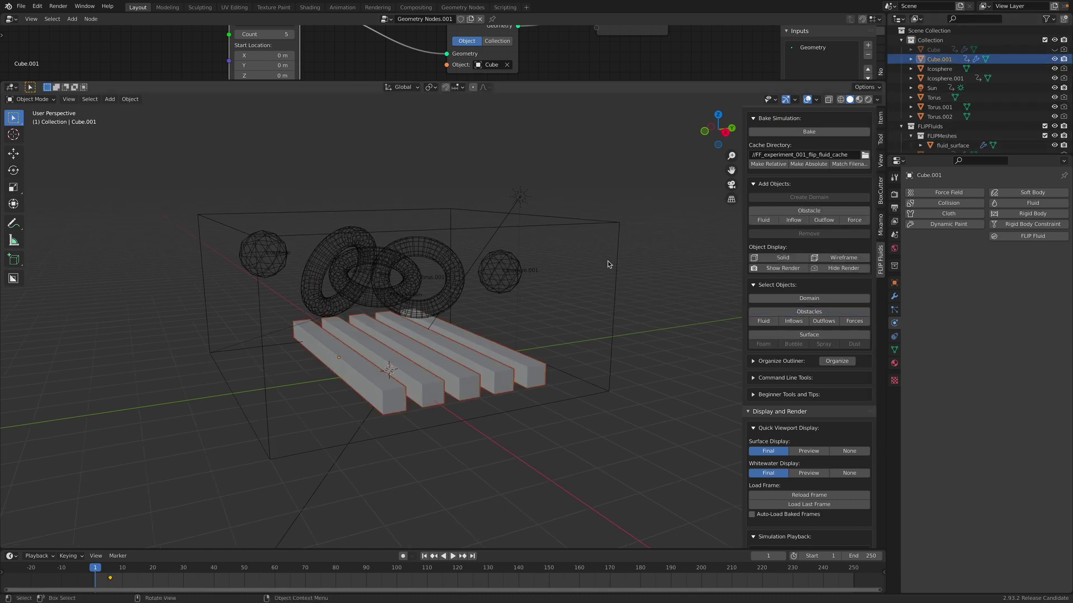
Unhide the original Cube and tell it apart from the bar array Cube.001 by selecting each
left_click(1054, 50)
left_click(361, 374)
left_click(361, 374)
left_click(339, 376)
left_click(352, 374)
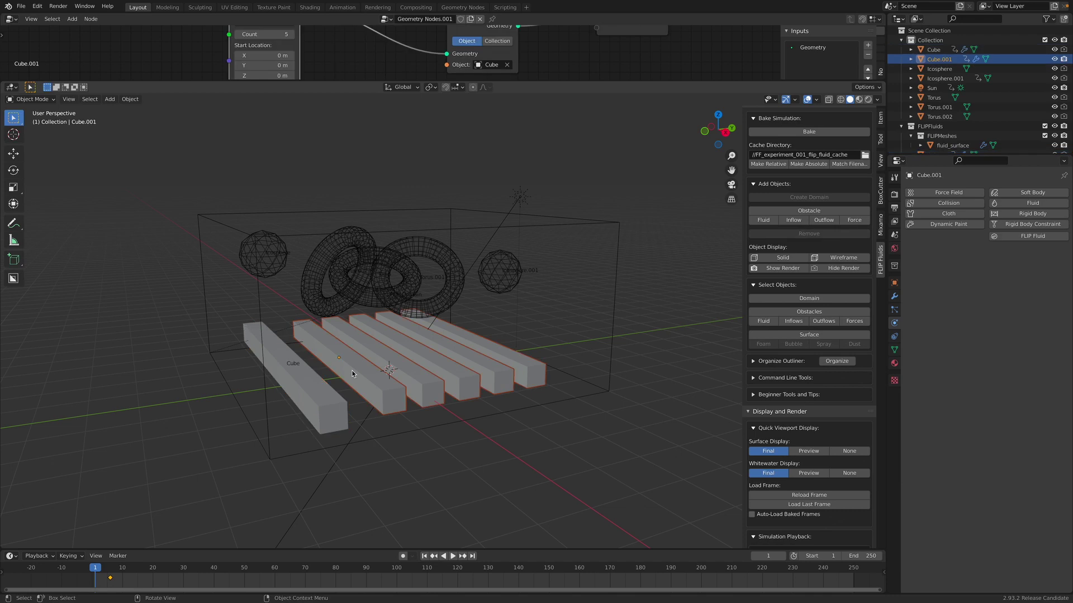
left_click(323, 386)
Add FLIP Fluid physics to the bar array Cube.001 and set its type to Obstacle
left_click(363, 366)
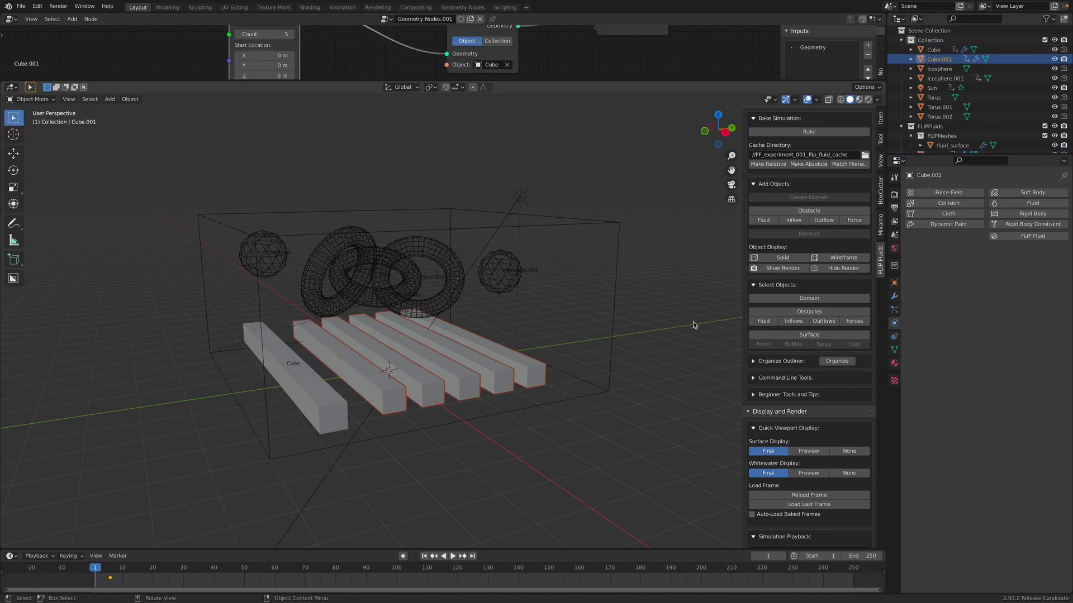
left_click(1020, 237)
left_click(975, 310)
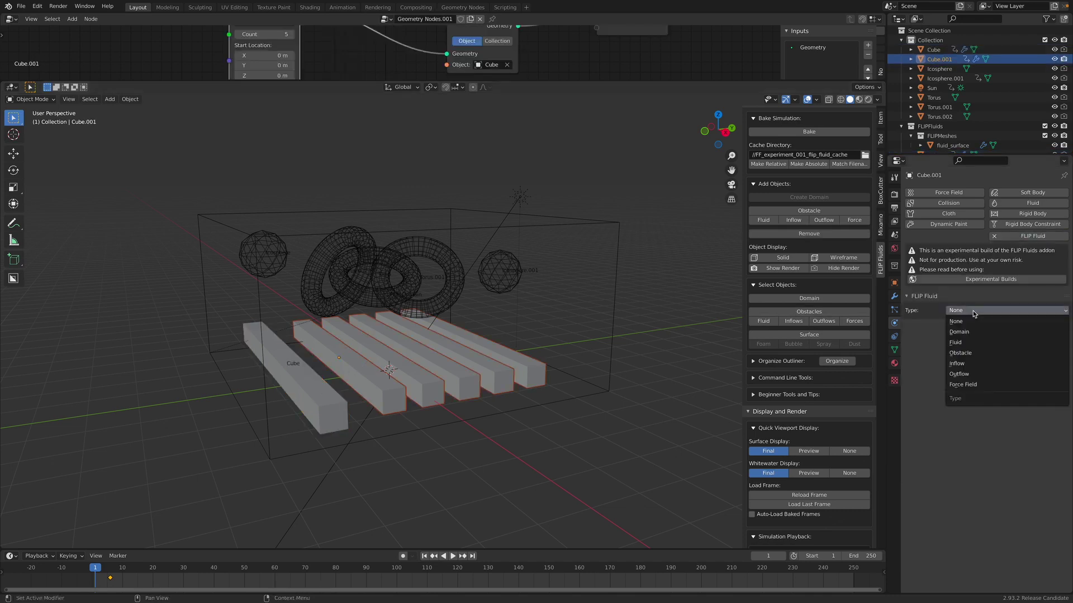
left_click(970, 353)
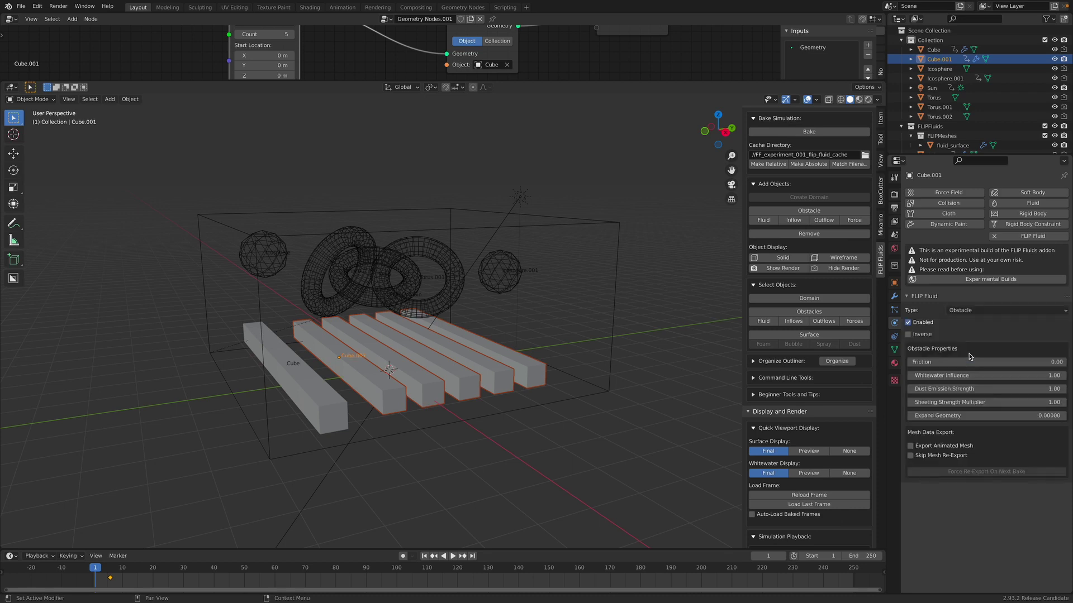
Select the original Cube and the bar array alternately to compare them, and save the file
left_click(322, 383)
left_click(363, 358)
left_click(314, 390)
left_click(352, 364)
middle_click_drag(415, 345, 501, 357)
left_click(510, 351)
left_click(505, 338)
left_click(508, 358)
key("ctrl+s")
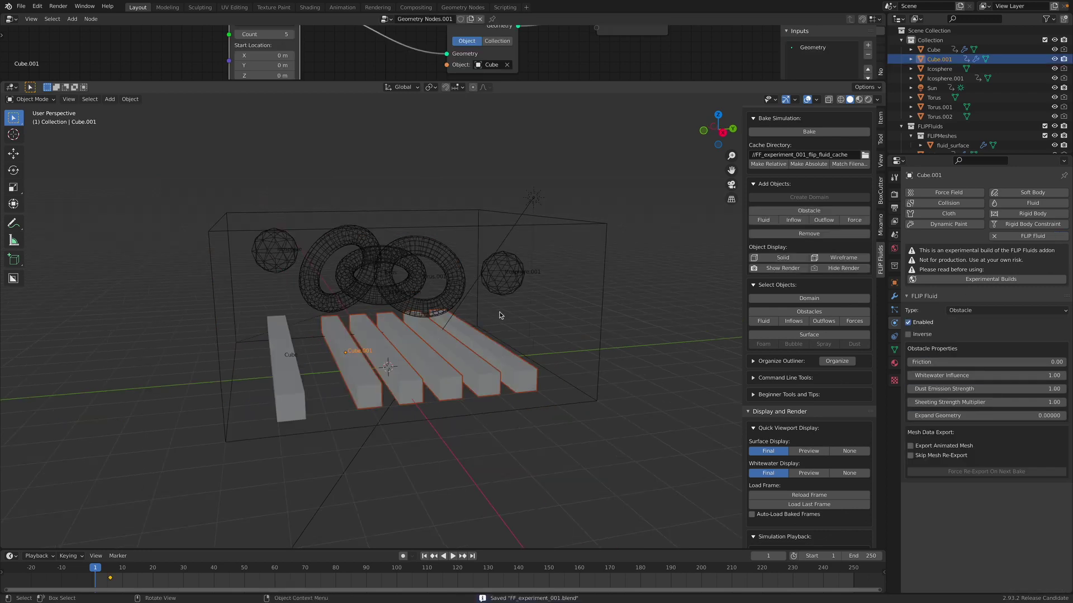
Enlarge the 3D viewport and move the original Cube bar upward, above the level of the bar array
left_click_drag(606, 81, 604, 58)
middle_click_drag(620, 168, 617, 168)
left_click(298, 366)
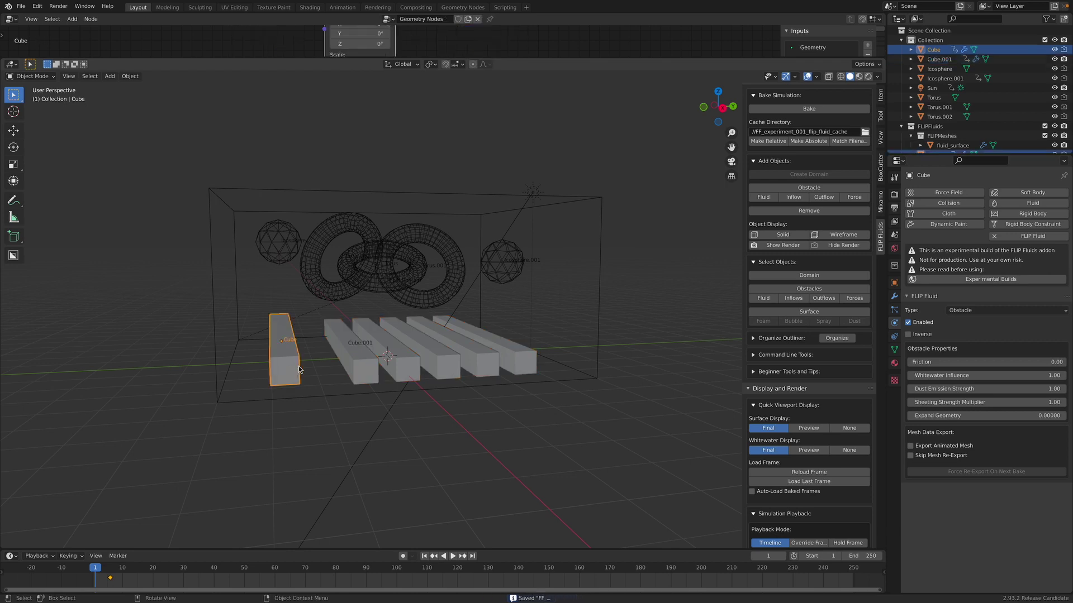
key("g")
left_click(301, 299)
middle_click_drag(300, 299, 398, 358)
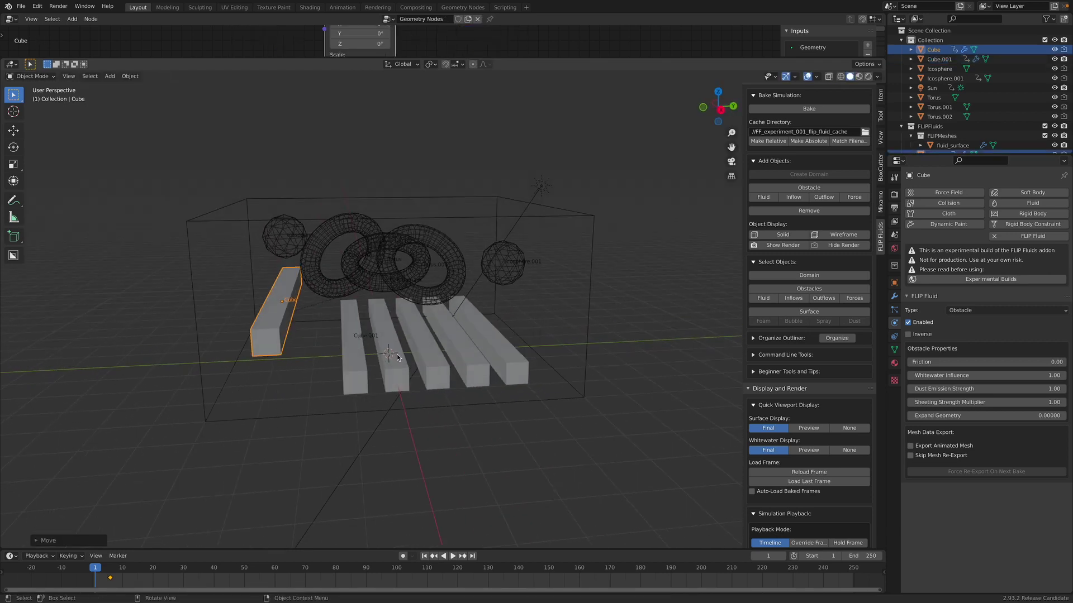
Rotate the Cube bar 90° about the global Z axis and lay it crosswise over the bar array
key("r")
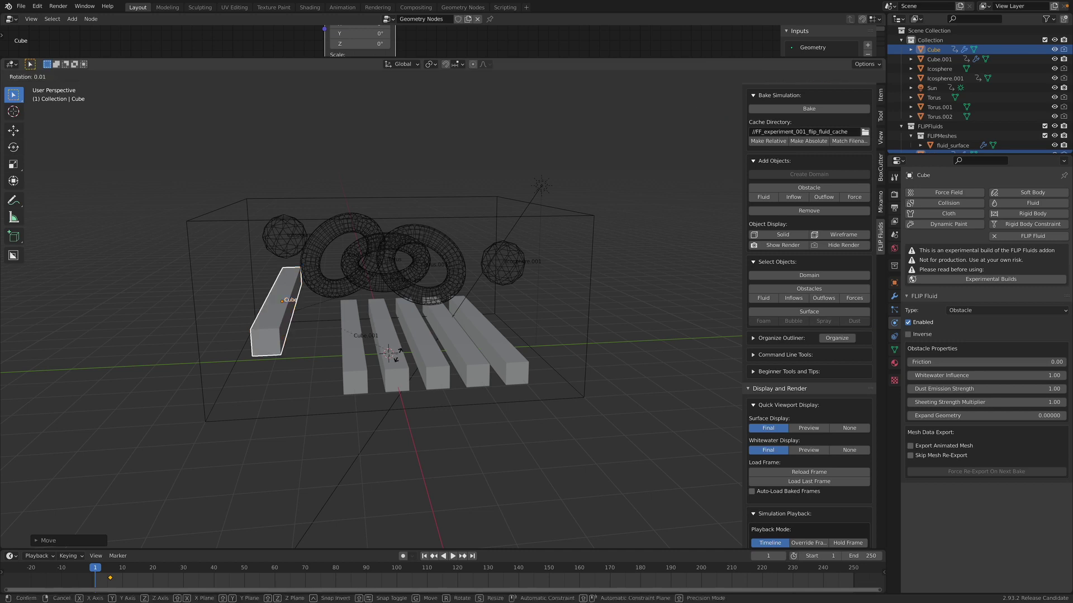
type("z")
type("90")
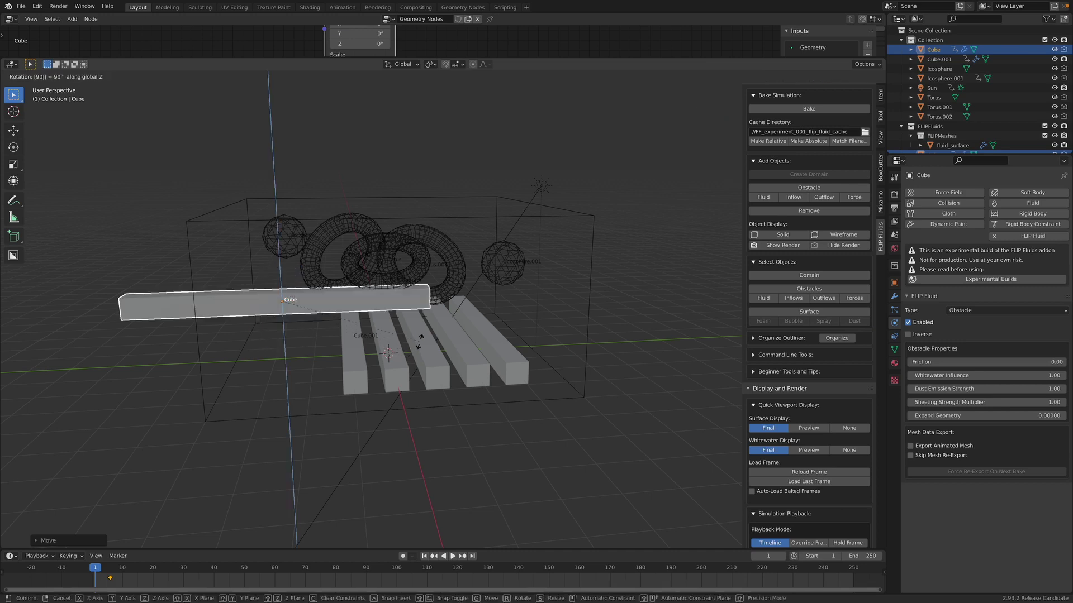
key("Return")
key("g")
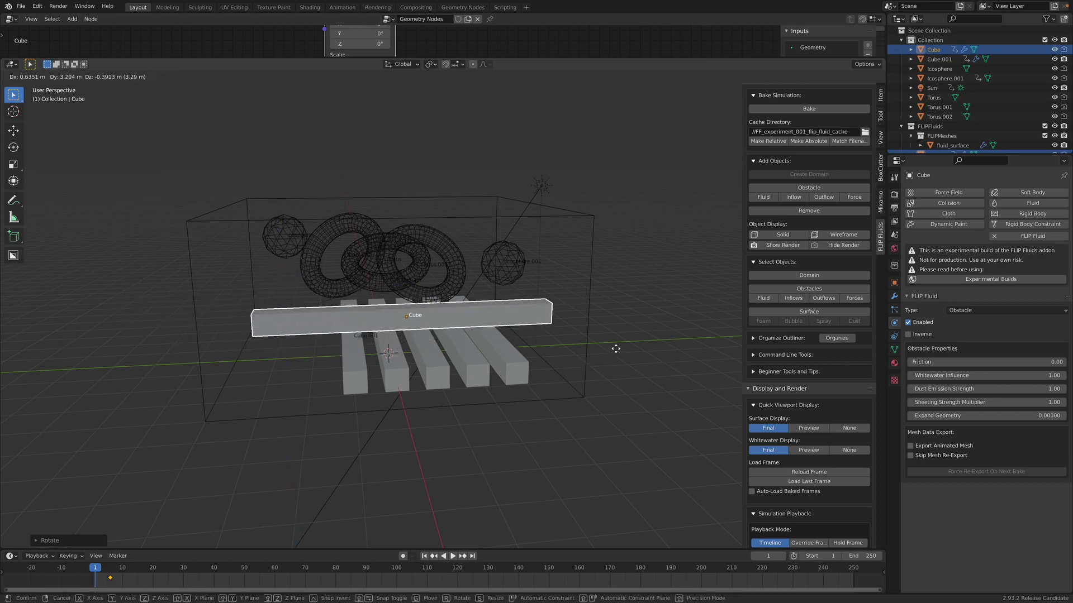
left_click(459, 319)
Duplicate the torus nearest Icosphere.001, then tilt the copy freely and place it above the bars beside that sphere
left_click(461, 264)
middle_click_drag(461, 264, 467, 334)
key("shift+d")
left_click(494, 223)
key("r")
key("r")
left_click(459, 282)
key("g")
left_click(485, 263)
key("r")
left_click(474, 229)
key("g")
left_click(489, 223)
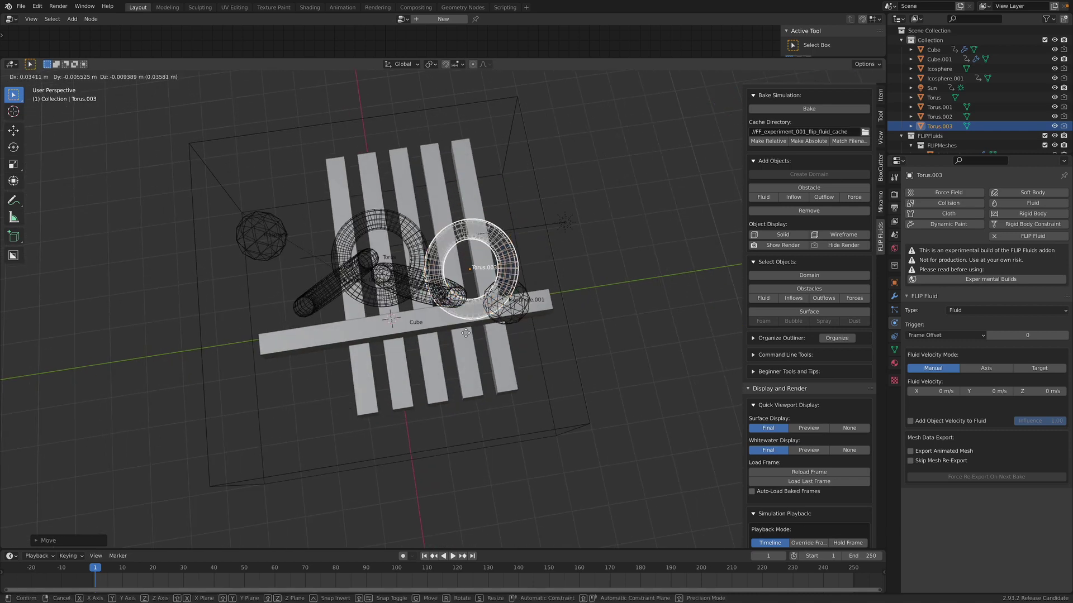
left_click(458, 347)
Duplicate another torus and rotate and move the copy so it stands upright in the middle of the torus group
left_click(419, 241)
key("shift+d")
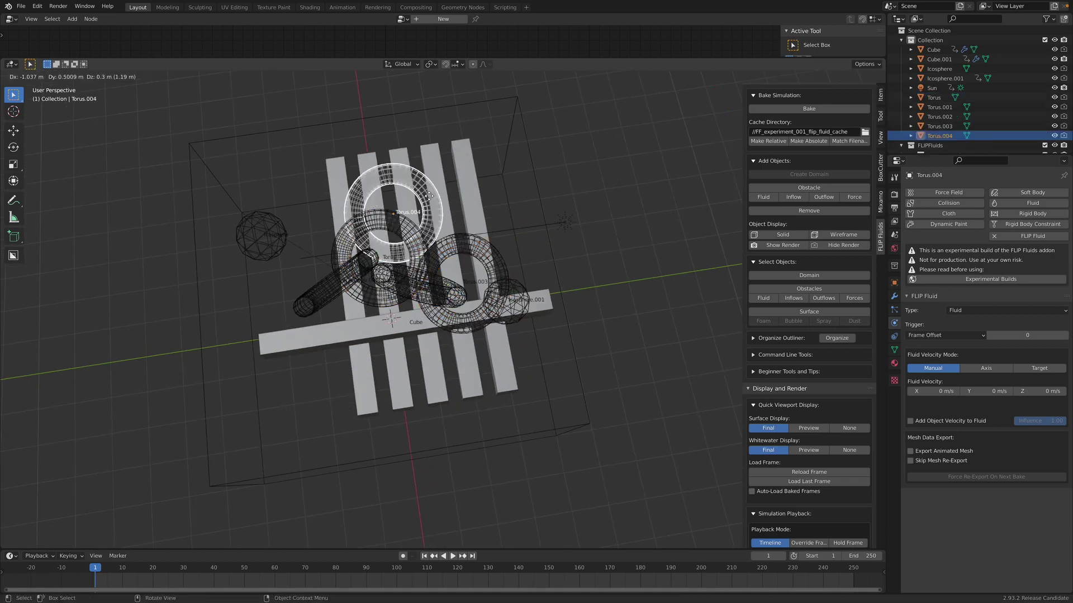
left_click(429, 195)
key("r")
key("r")
left_click(438, 208)
middle_click_drag(438, 208, 417, 150)
key("g")
left_click(427, 153)
middle_click_drag(556, 151, 546, 213)
key("r")
left_click(524, 172)
key("g")
left_click(516, 179)
middle_click_drag(516, 179, 504, 199)
Save the file, select the FLIP Domain and start baking the fluid simulation
key("ctrl+s")
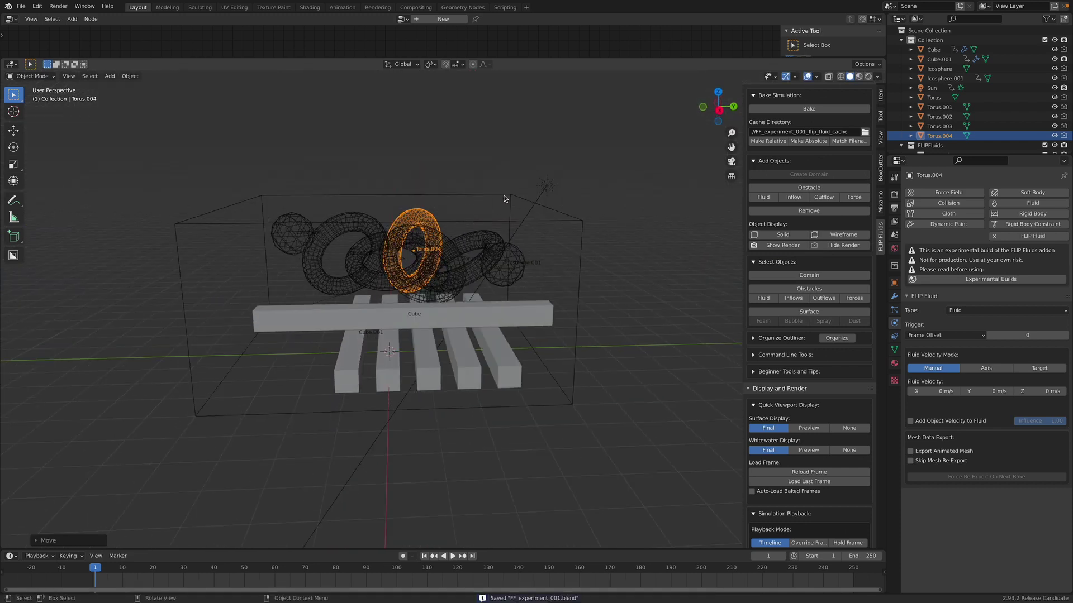
left_click(504, 199)
left_click(809, 109)
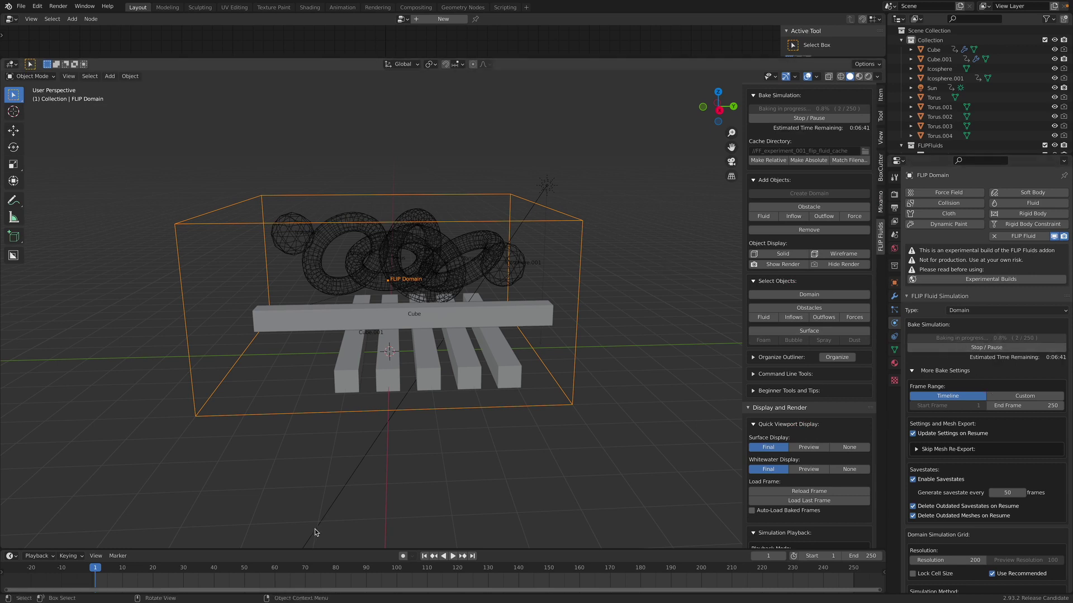
Step back and forth through the first four frames to check the Cube bar's position and the baked fluid
key("Right")
key("Right")
key("Right")
key("Right")
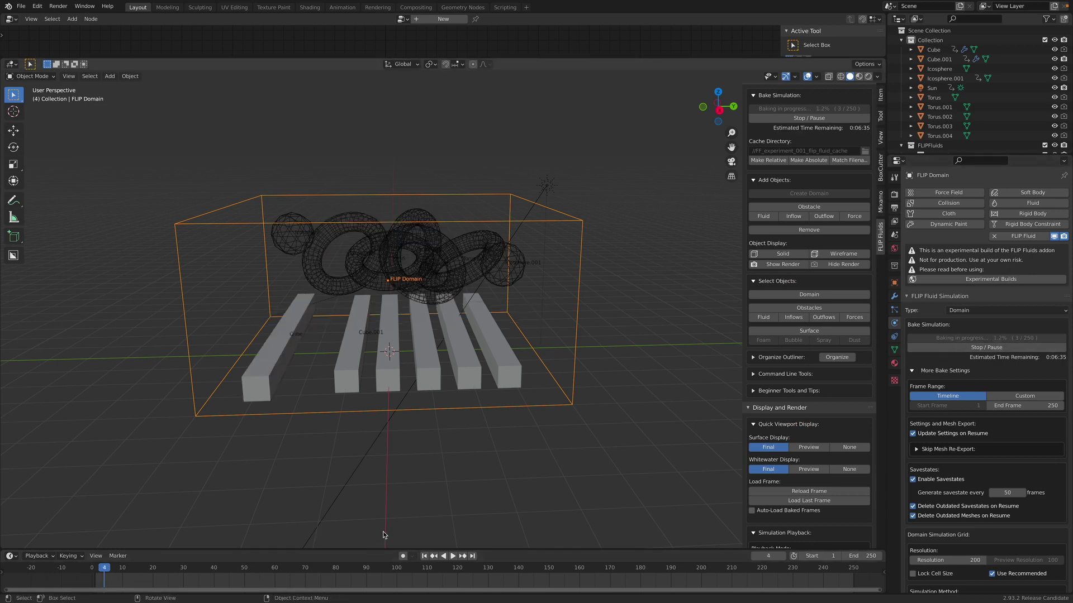
key("Left")
key("Left")
key("Left")
key("Left")
key("Right")
key("Left")
key("Right")
key("Left")
key("Right")
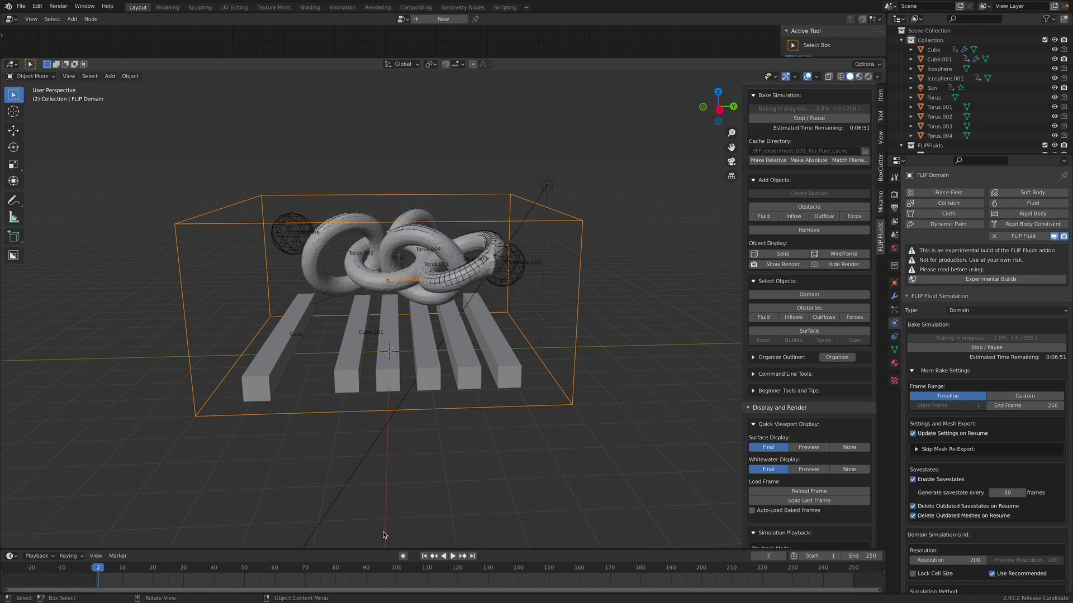
Select the Icosphere force field and enlarge the Properties editor to view its FLIP Fluid force settings
scroll(529, 311, "up", 3)
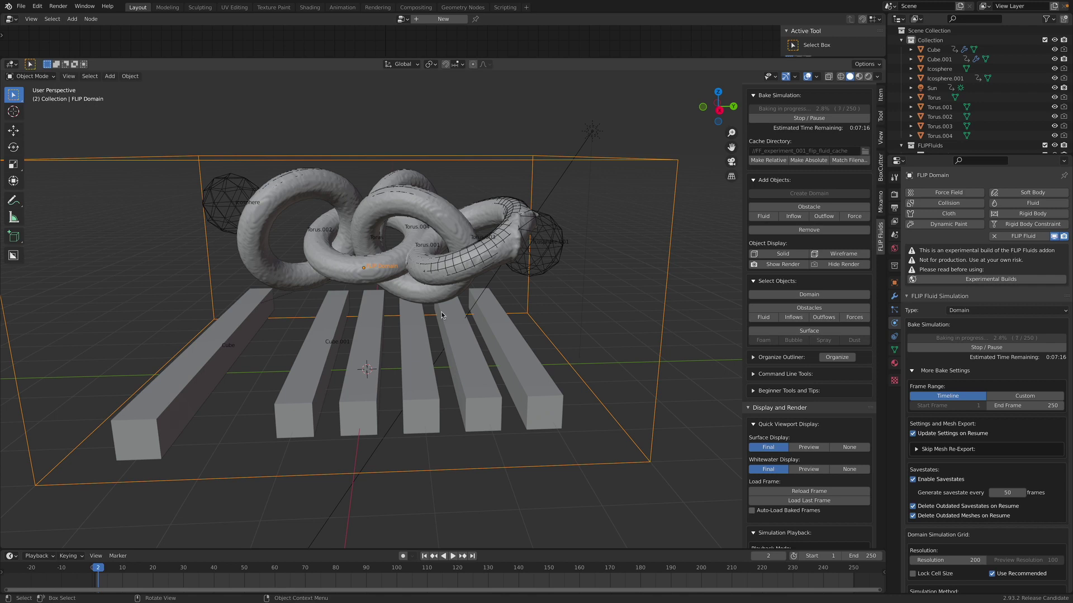
left_click(230, 193)
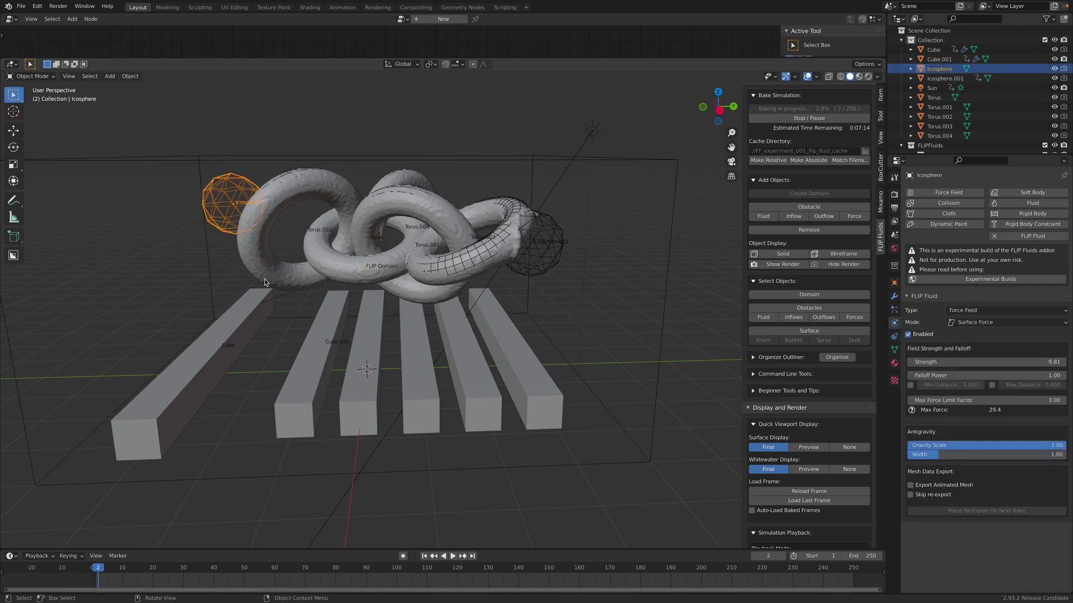
middle_click_drag(308, 357, 373, 358)
left_click_drag(960, 155, 953, 93)
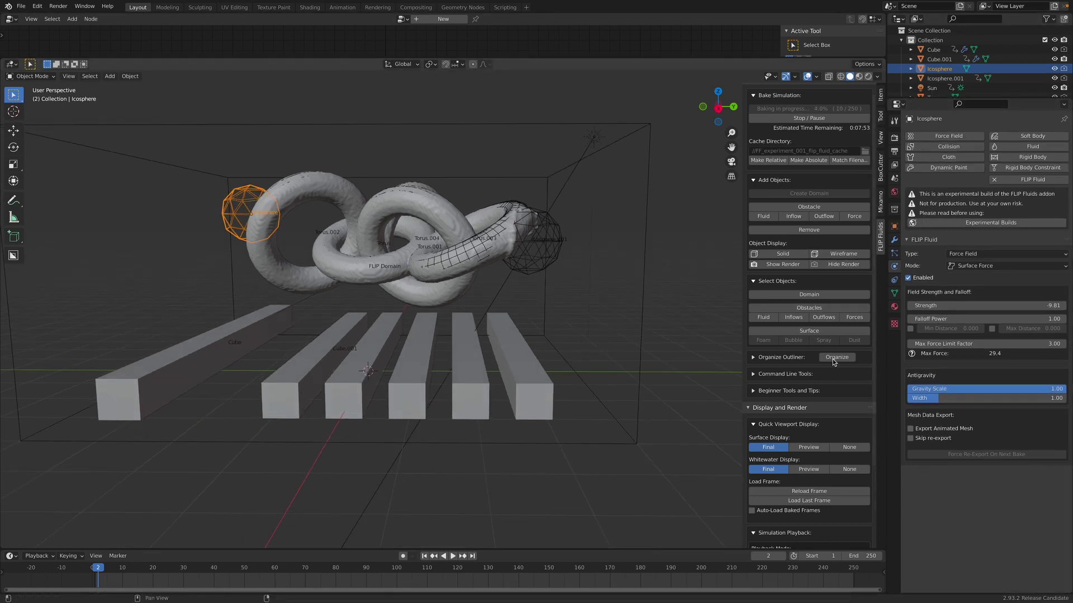
Look through the add-on's Render Tools, Beginner Tools and Tips, and Command Line Tools, collapsing Display and Render
scroll(820, 446, "down", 5)
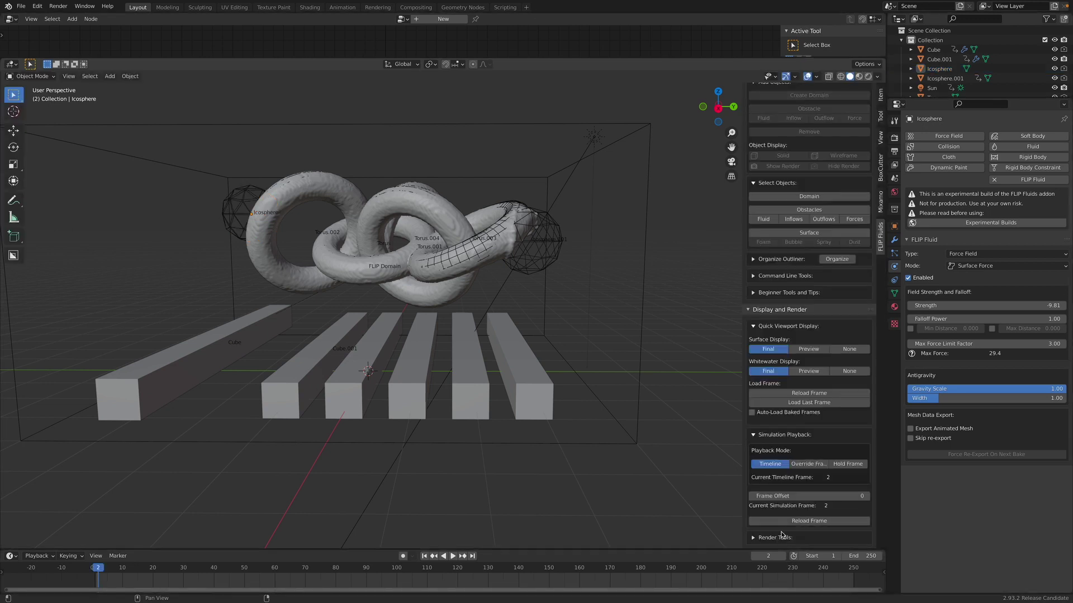
left_click(785, 523)
left_click(754, 538)
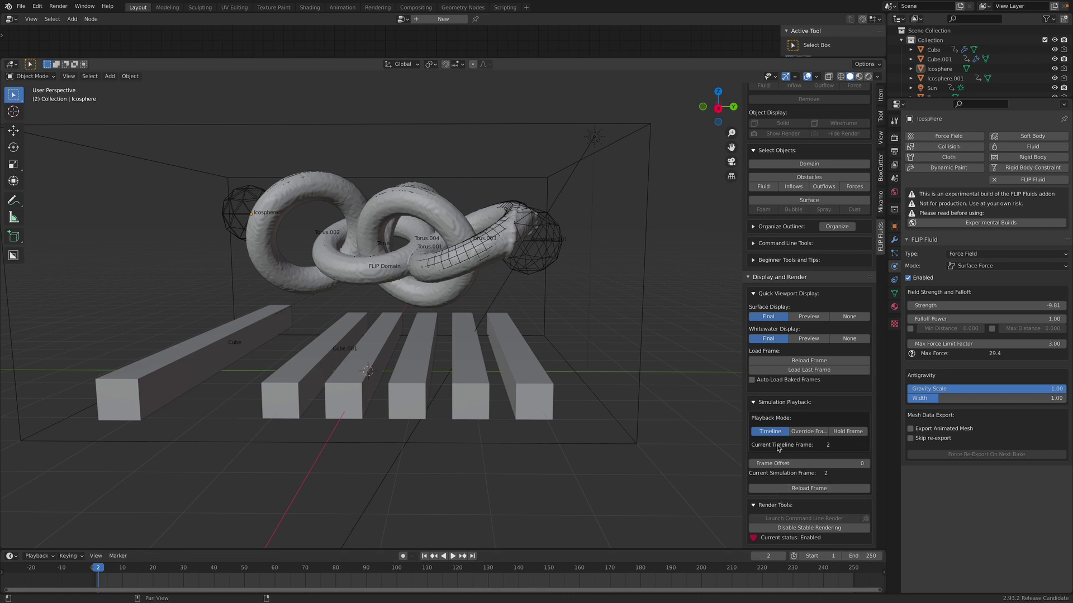
left_click(750, 278)
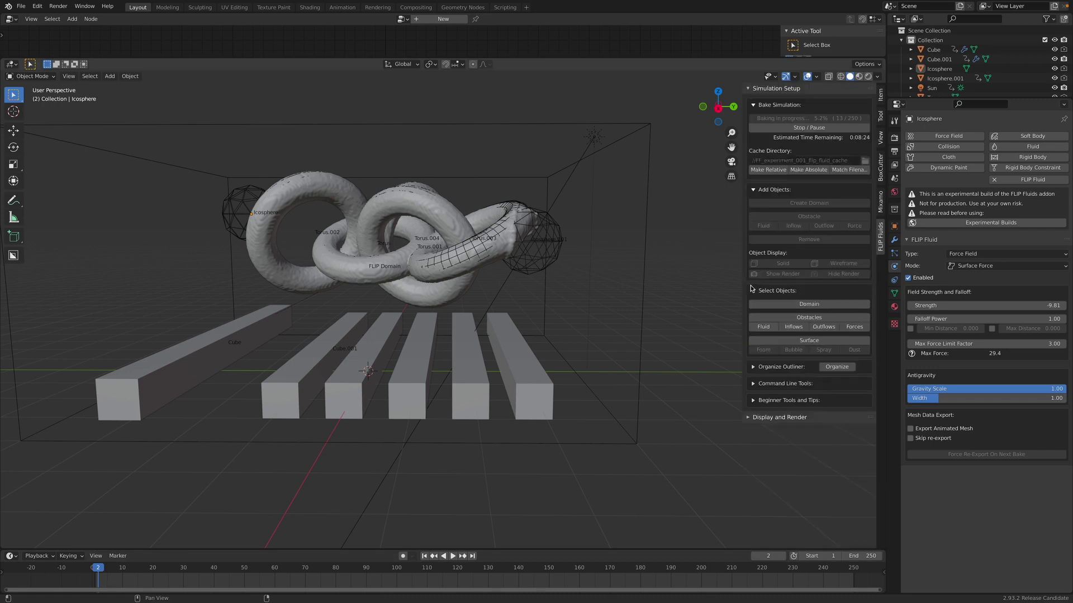
left_click(758, 400)
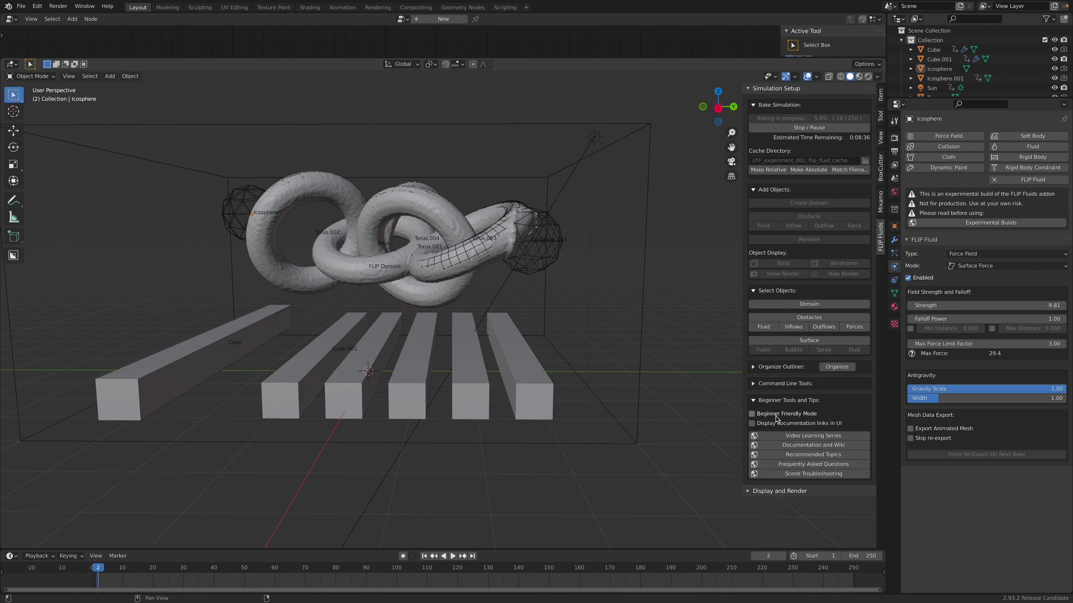
left_click(757, 384)
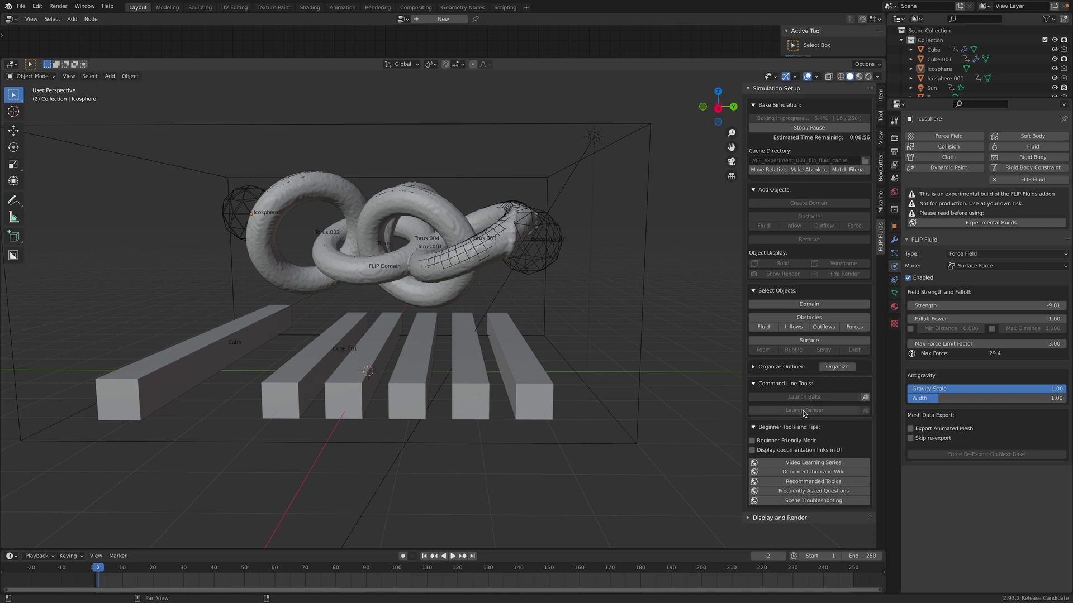
left_click(799, 383)
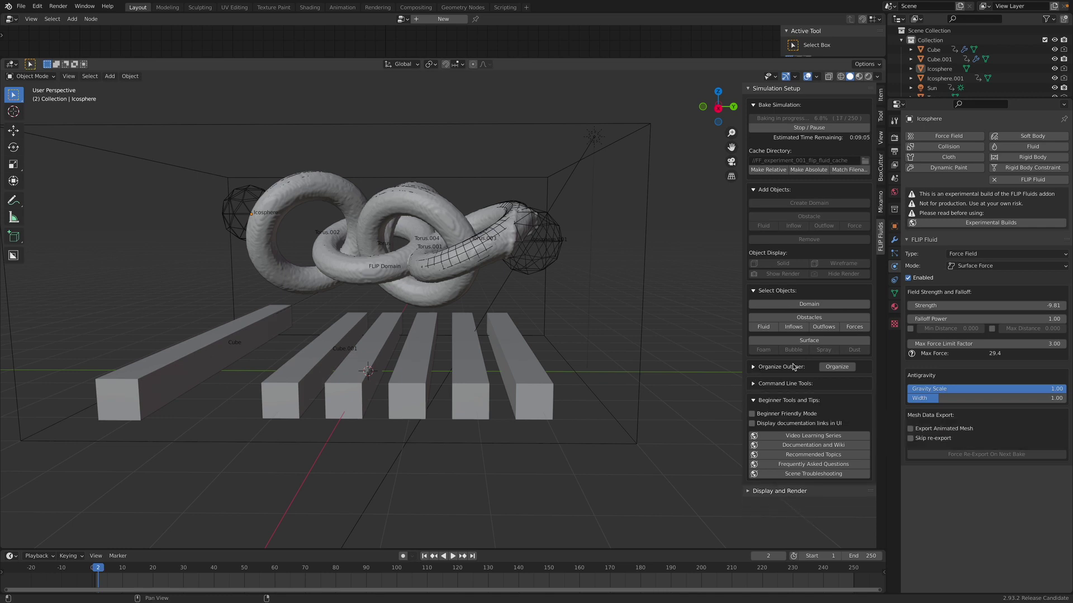
Select the FLIP Domain, enlarge its properties, and inspect the baked fluid on the bars around frames 17 and 19
left_click(647, 203)
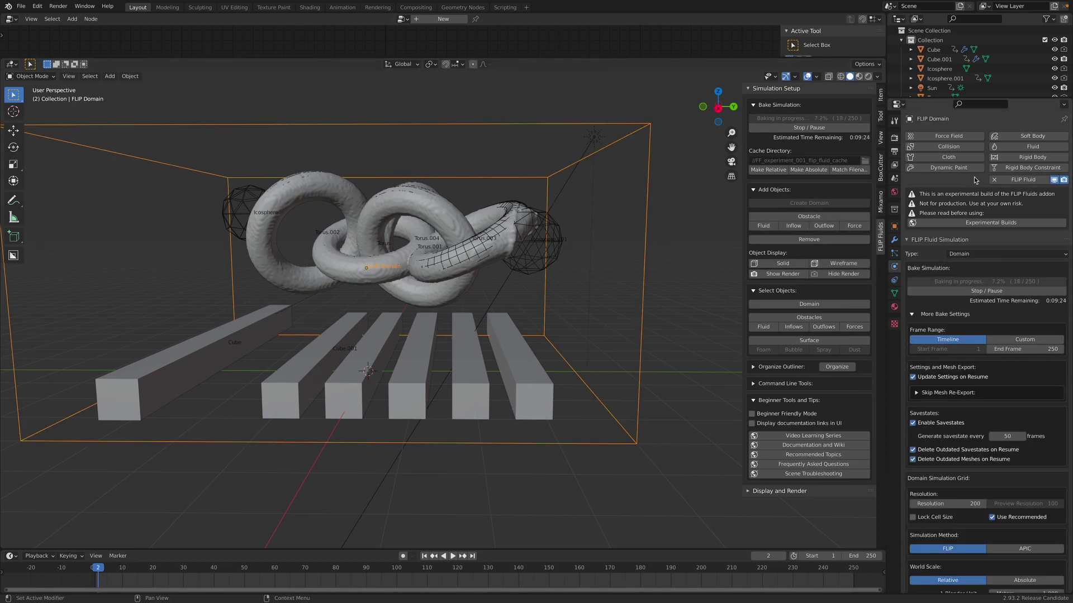
left_click_drag(971, 100, 971, 80)
middle_click_drag(456, 228, 429, 205)
left_click(288, 490)
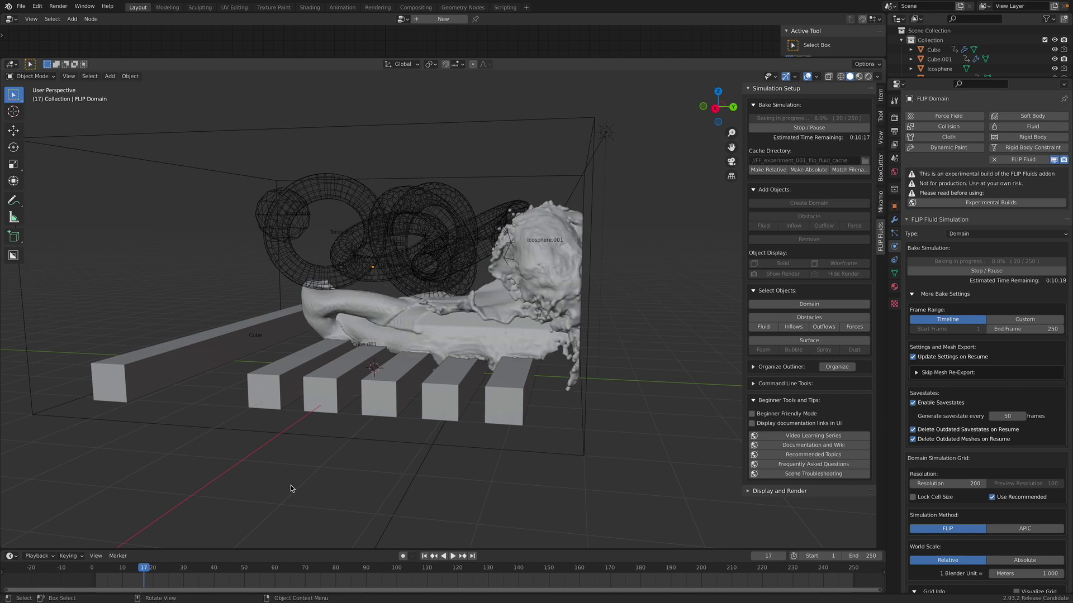
middle_click_drag(291, 489, 558, 341)
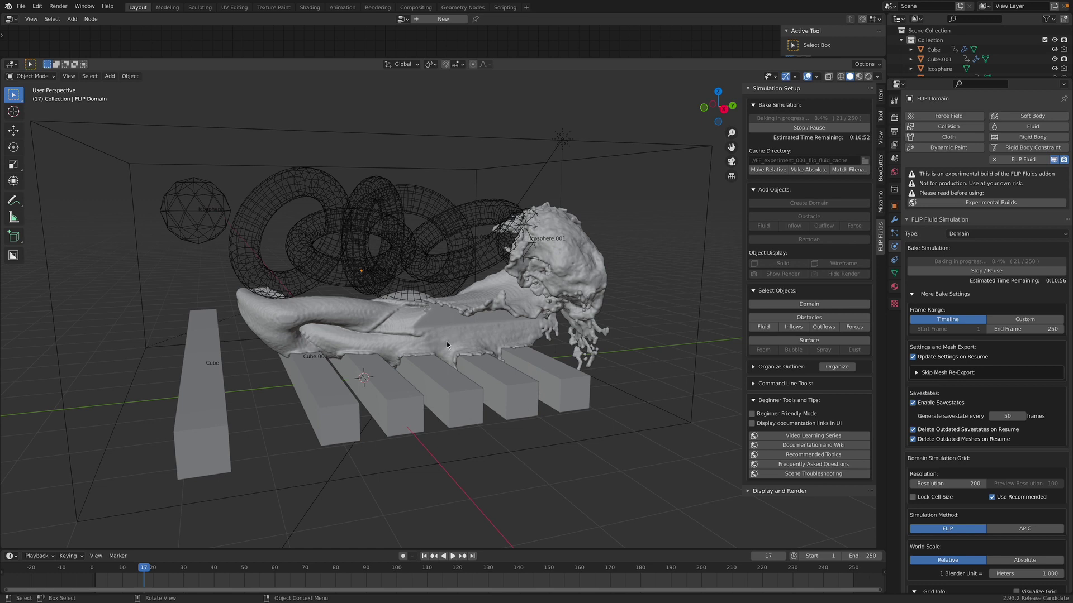
mouse_move(446, 343)
middle_mouse_down()
mouse_move(407, 327)
mouse_move(444, 349)
middle_mouse_up()
key("Right")
key("Right")
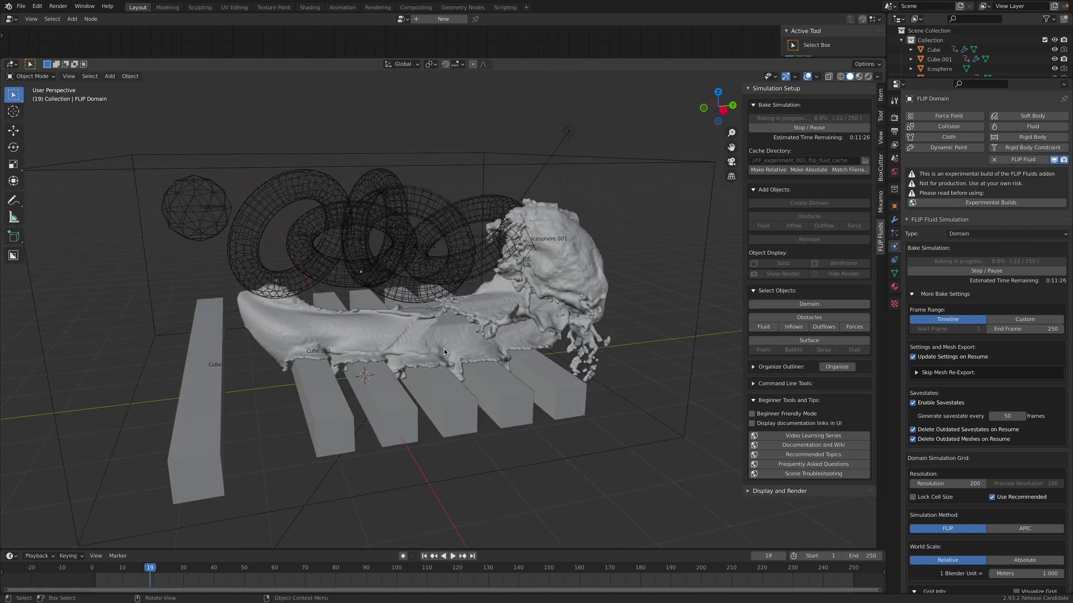
key("Right")
key("Left")
Select the Cube bar and play the baked frames from frame 8 to examine the fluid around the obstacles
left_click(208, 367)
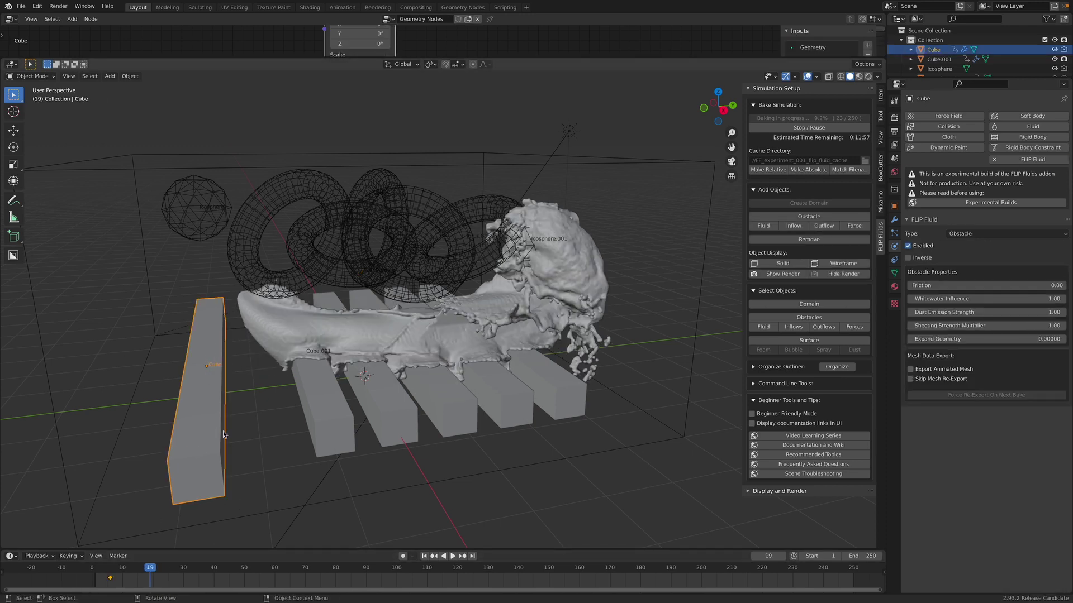
middle_click_drag(222, 430, 545, 368)
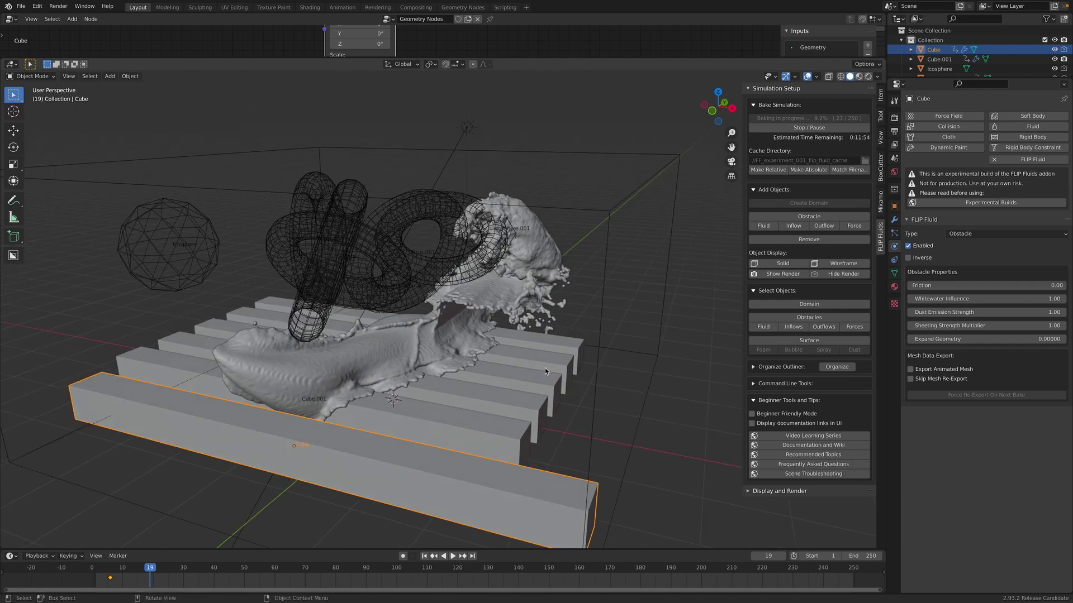
key("Left")
key("Left")
key("Left")
key("Left")
key("Left")
key("Left")
key("Left")
key("Left")
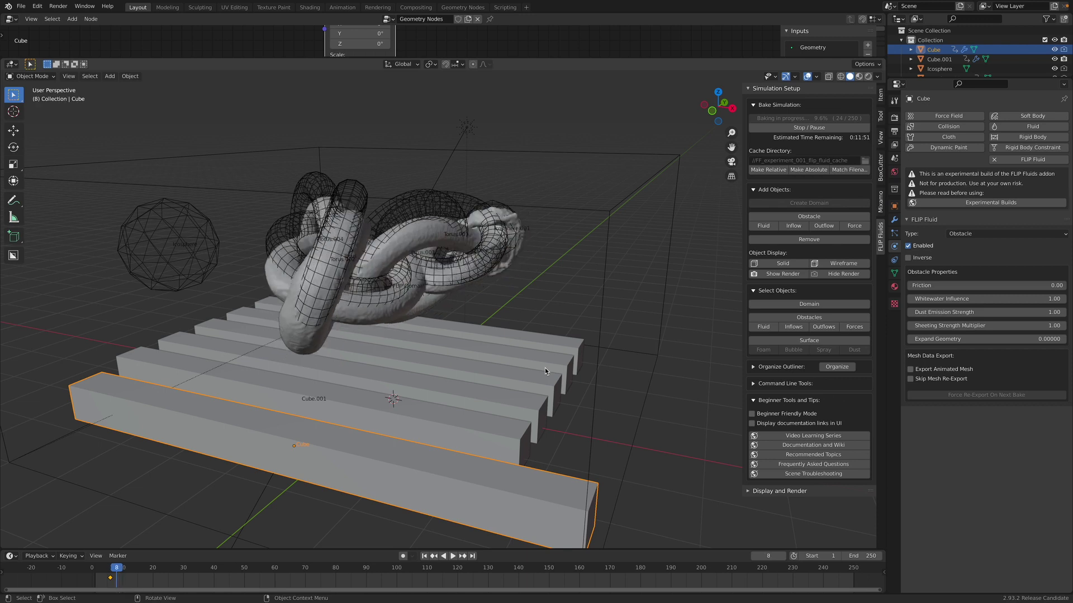
key("space")
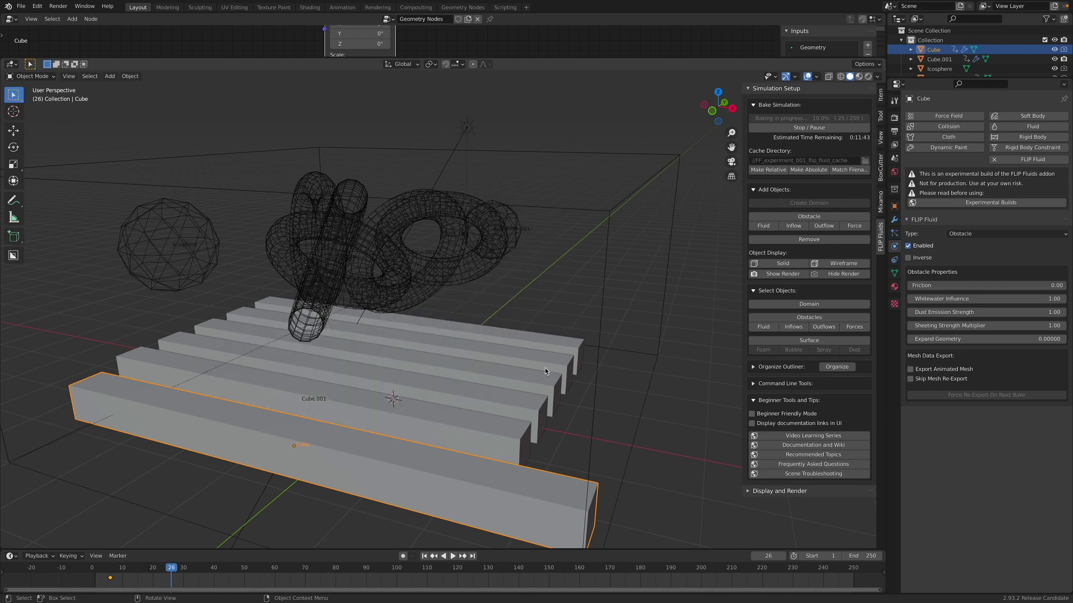
key("Escape")
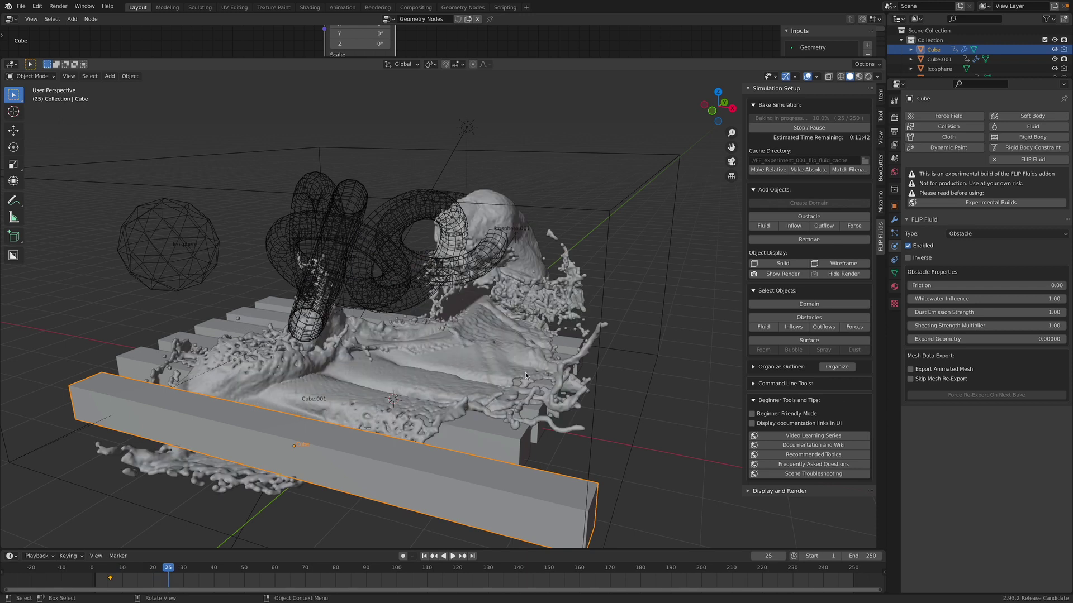
middle_click_drag(512, 374, 282, 461)
middle_click_drag(358, 435, 346, 427)
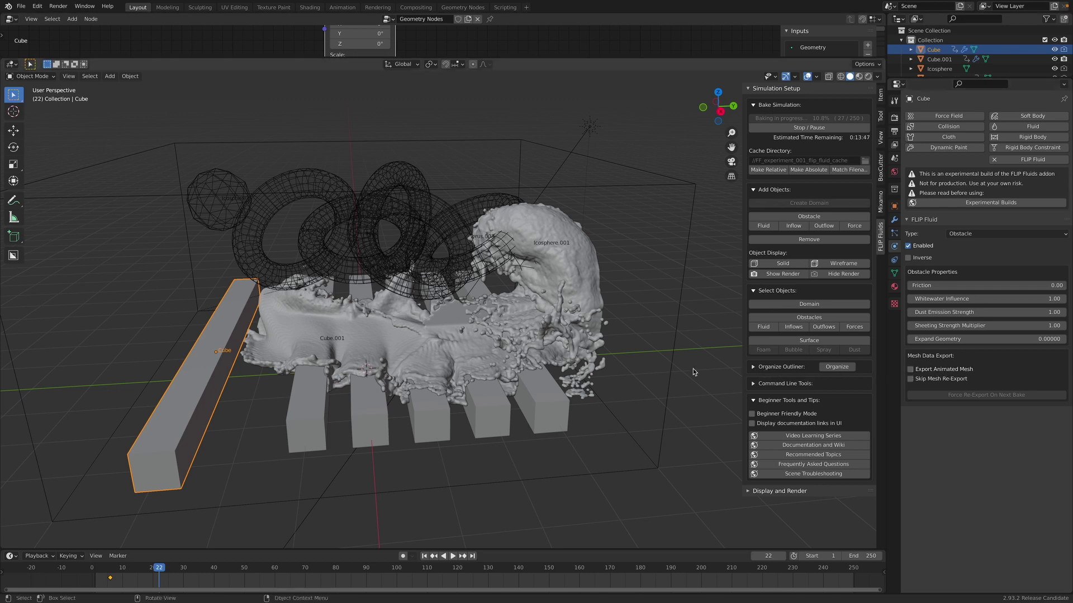
middle_click_drag(635, 364, 628, 357)
Select the FLIP Domain and review its physics settings, collapsing FLIP Fluid Materials and expanding FLIP Fluid World to see World Scaling
left_click(665, 193)
middle_click_drag(651, 274, 637, 263)
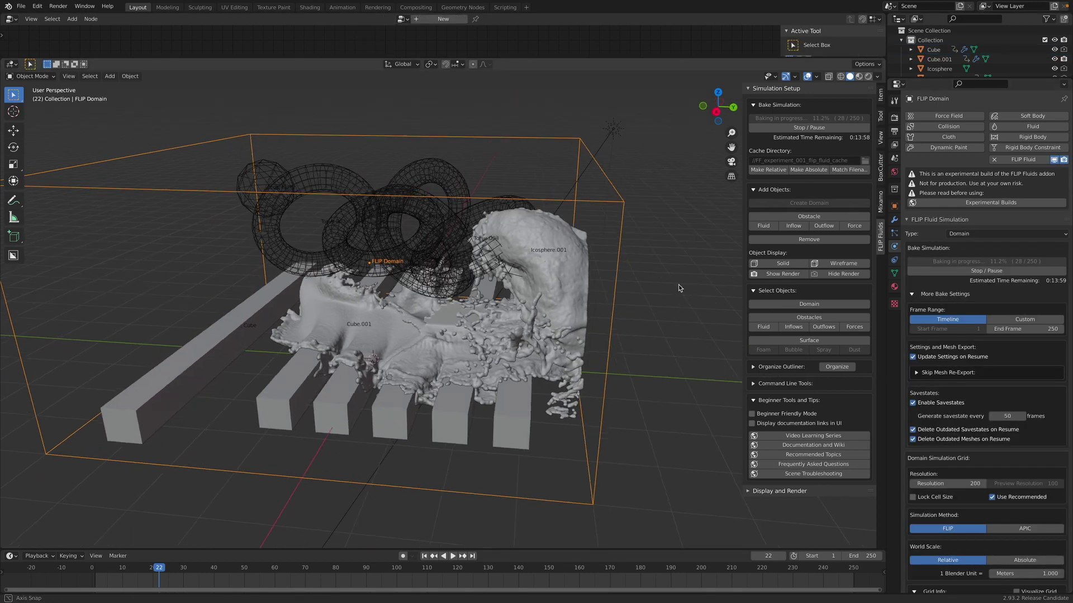
scroll(943, 212, "down", 4)
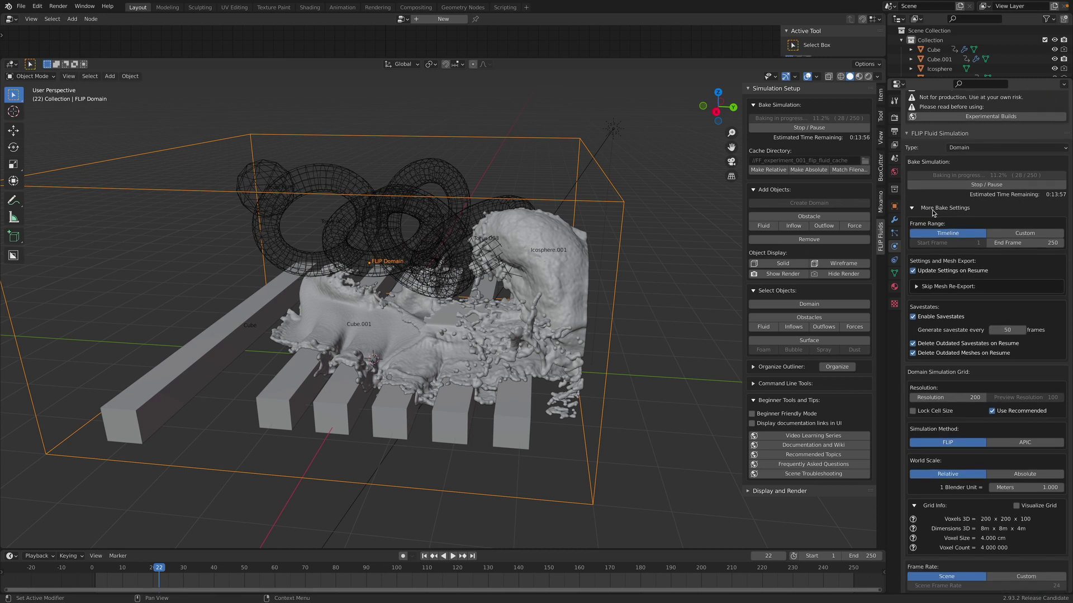
scroll(949, 254, "down", 1)
scroll(966, 280, "down", 16)
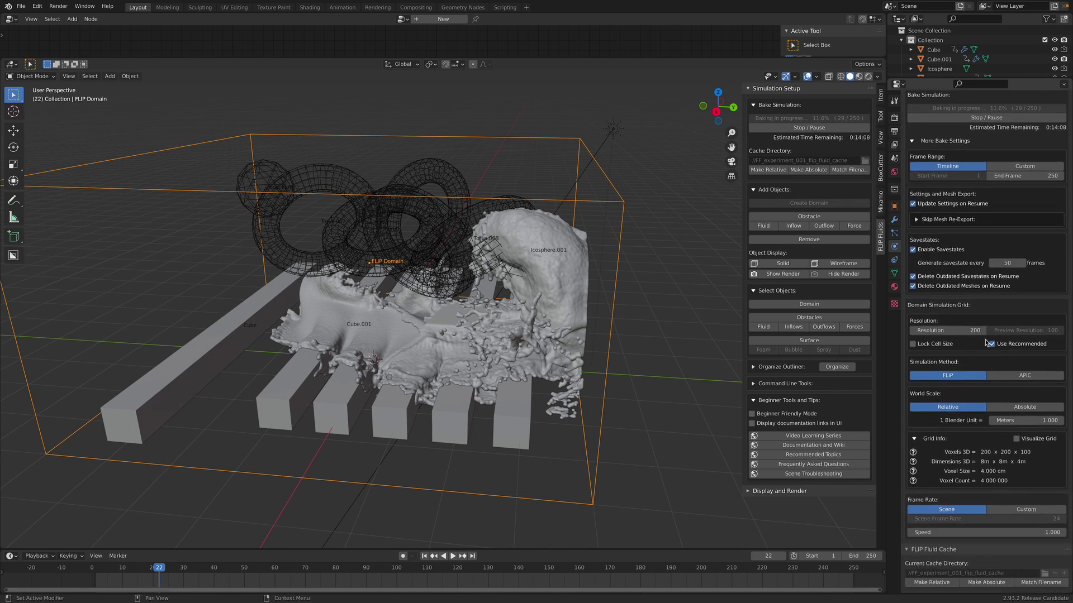
scroll(969, 410, "down", 5)
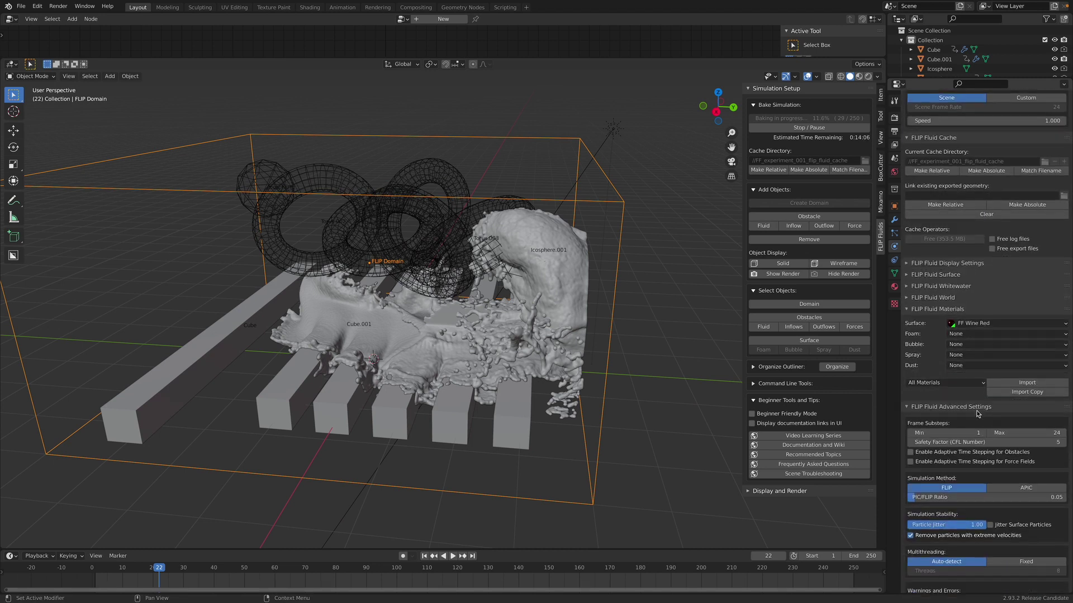
left_click(910, 309)
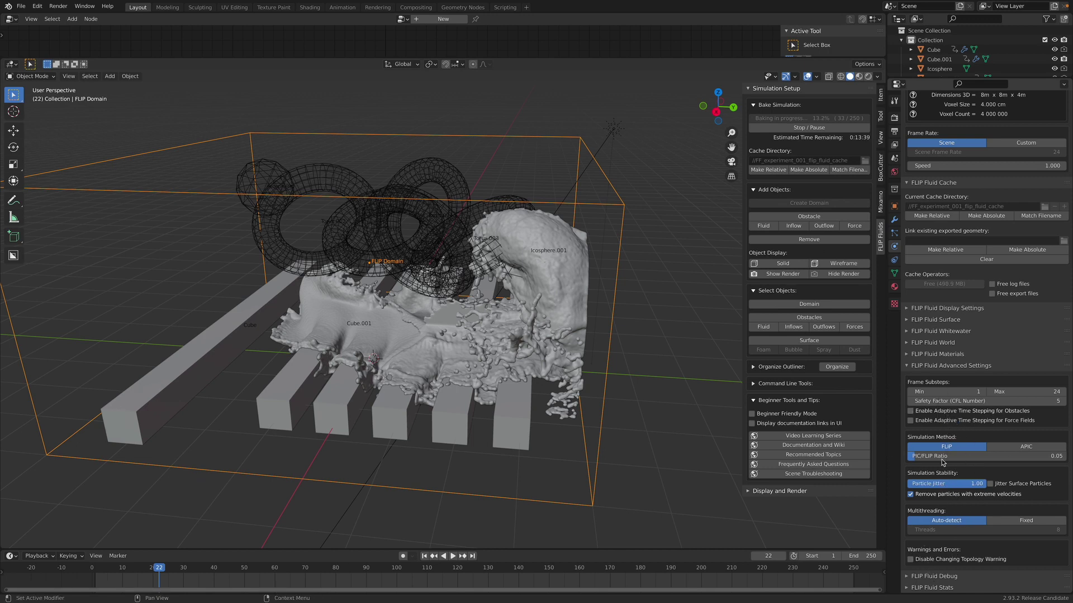
left_click(909, 344)
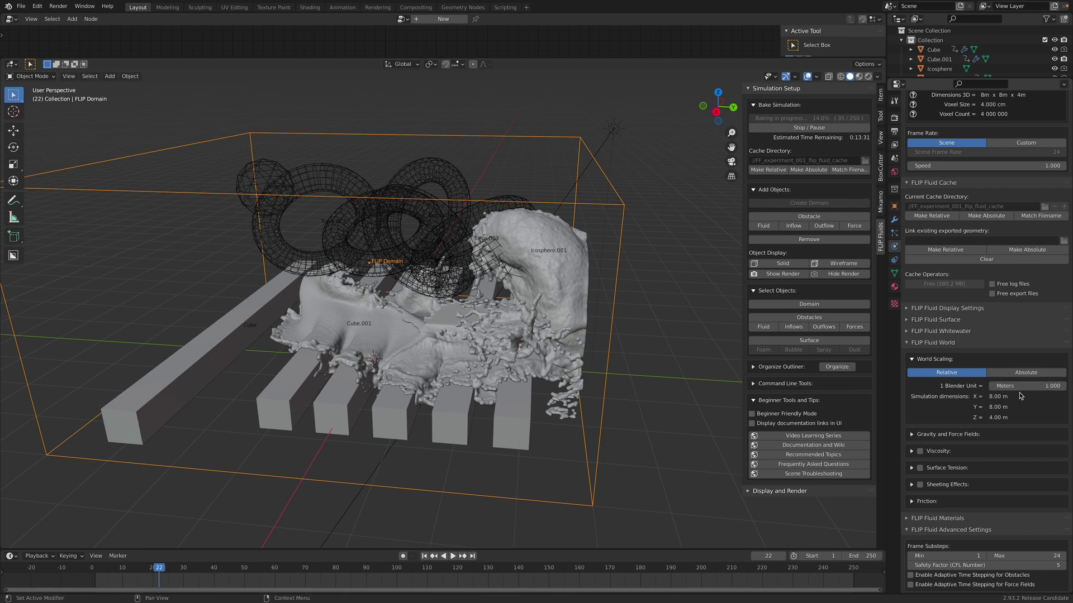
middle_click_drag(564, 266, 591, 303)
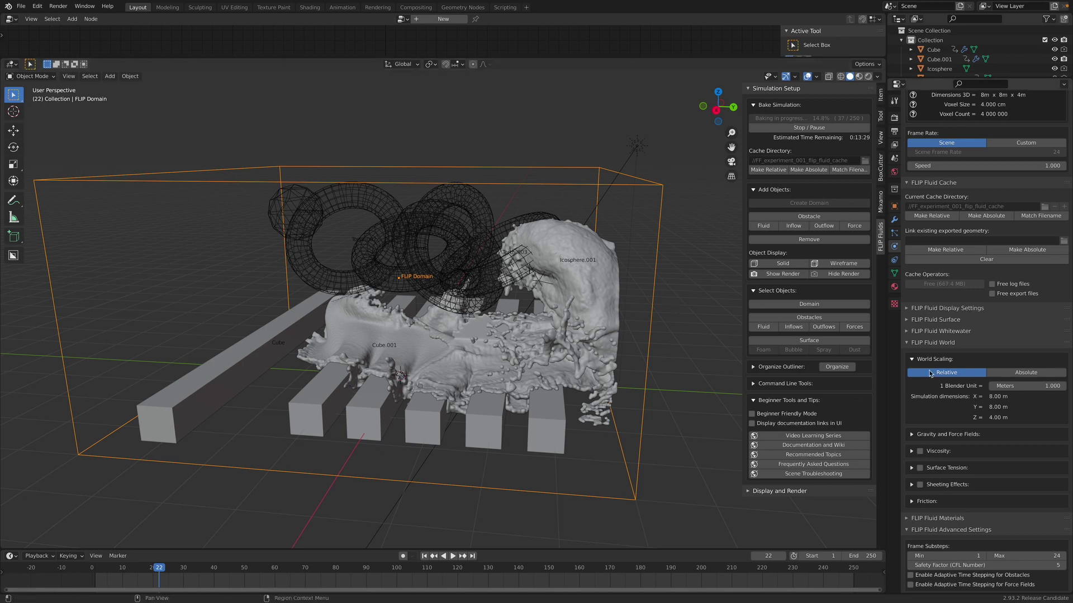
Play the baked simulation from frame 22 to frame 39 and examine the fluid splashing around the bars from several angles
left_click(424, 557)
left_click(453, 556)
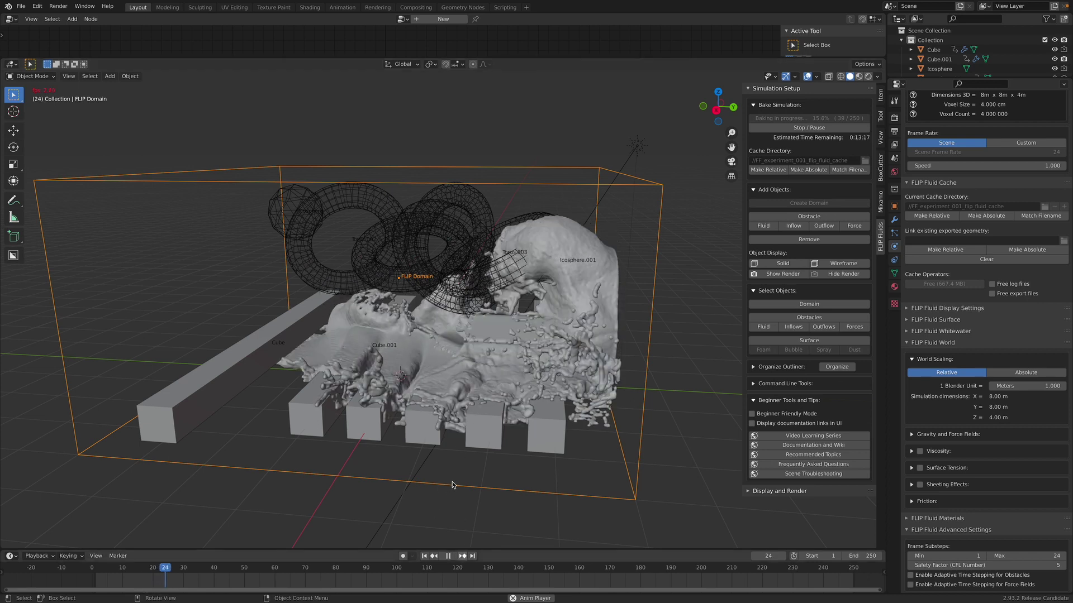
middle_click_drag(468, 481, 326, 518)
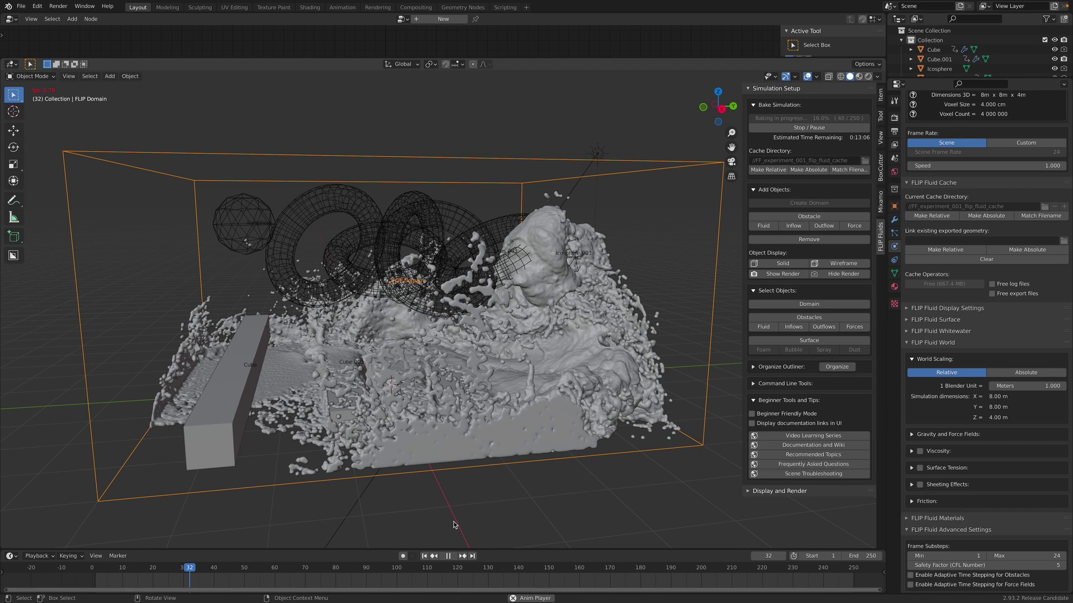
left_click(454, 522)
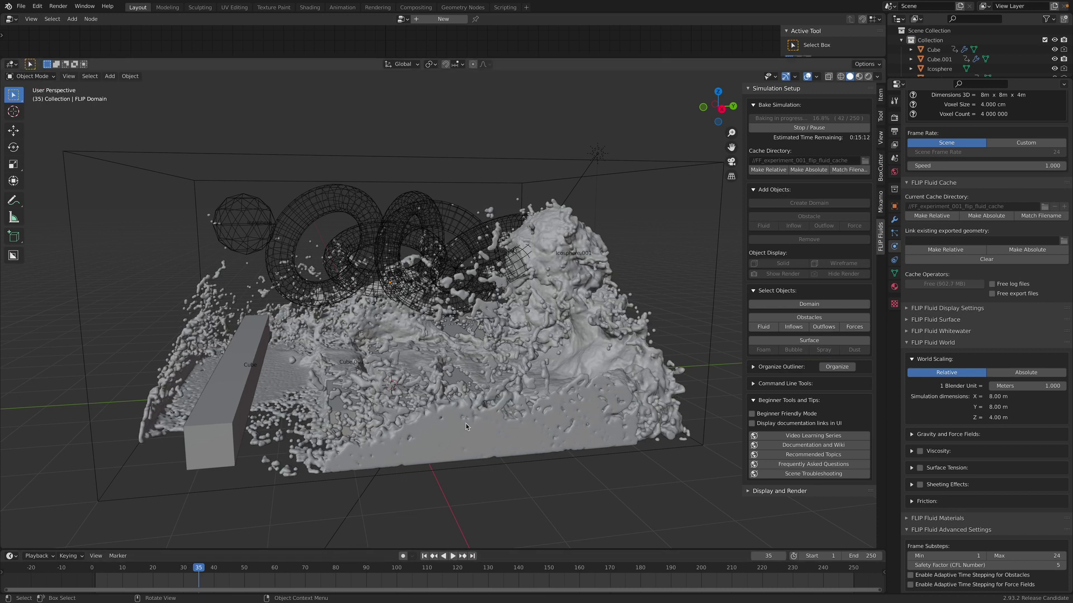
left_click(443, 555)
key("Right")
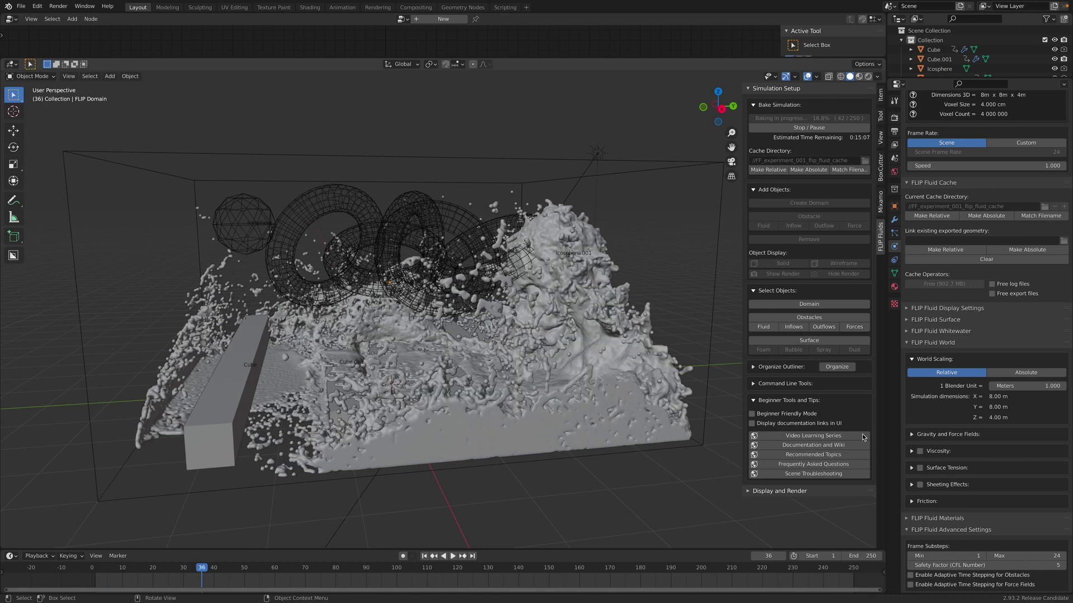
middle_click_drag(621, 397, 534, 448)
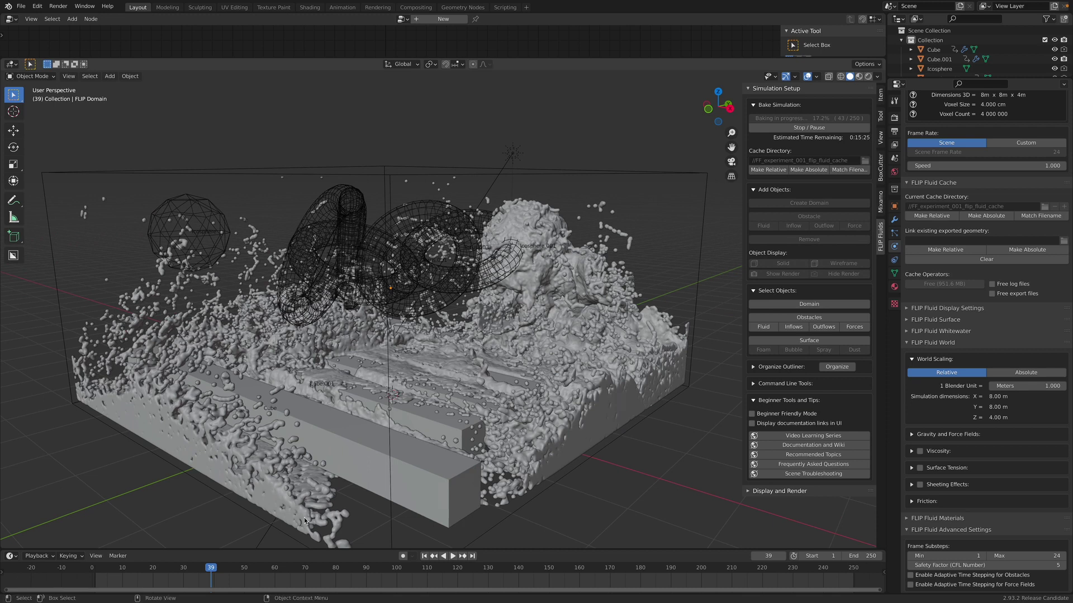
middle_click_drag(300, 522, 354, 503)
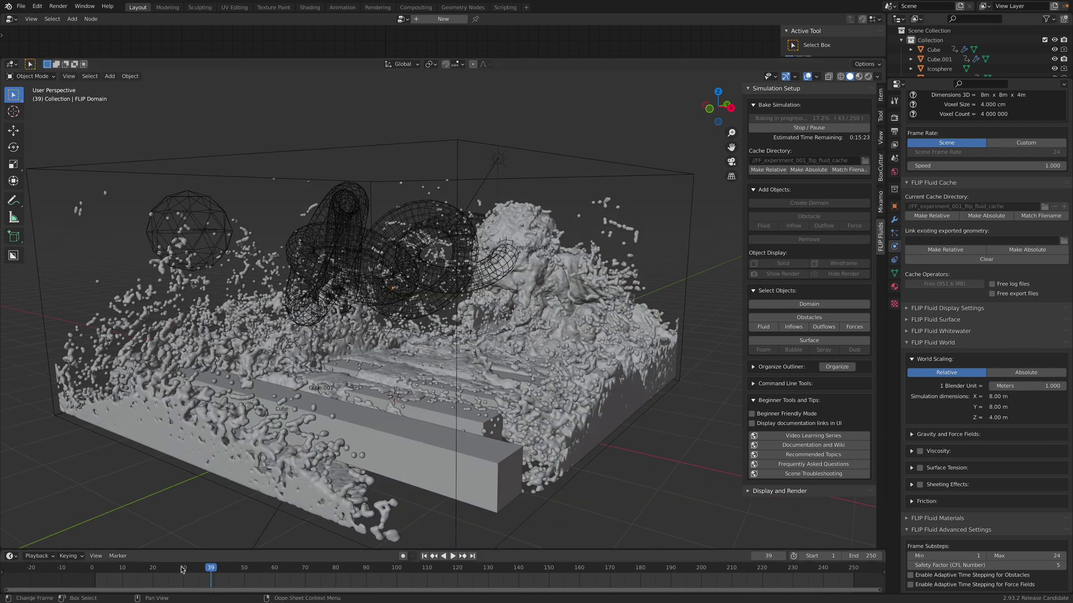
Review the baked fluid at frame 29, then replay the early frames from about frame 9 to frame 25
left_click(182, 569)
key("space")
key("Escape")
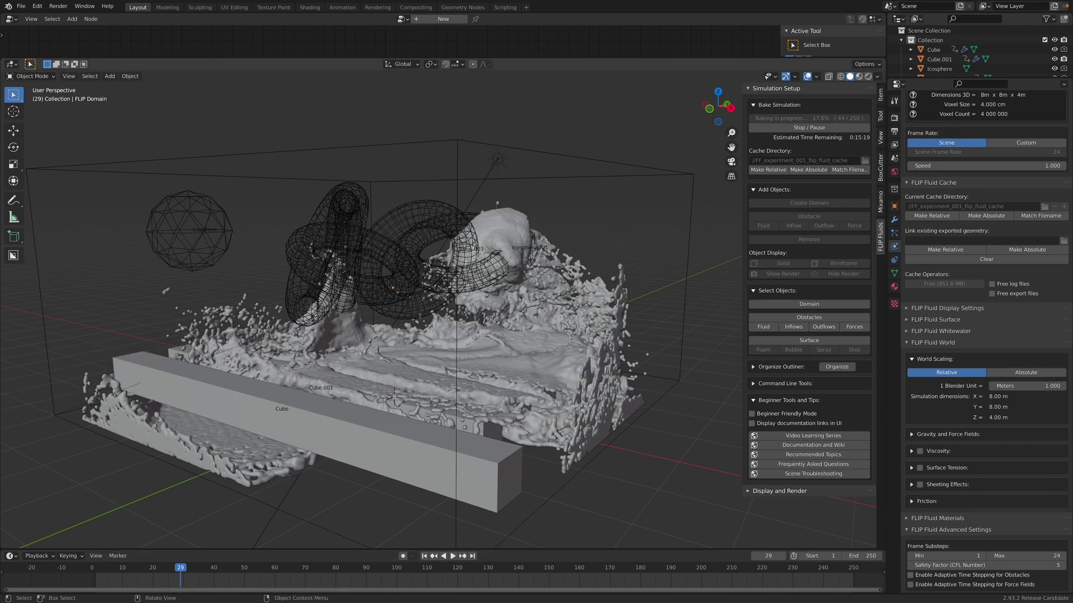
middle_click_drag(505, 426, 178, 544)
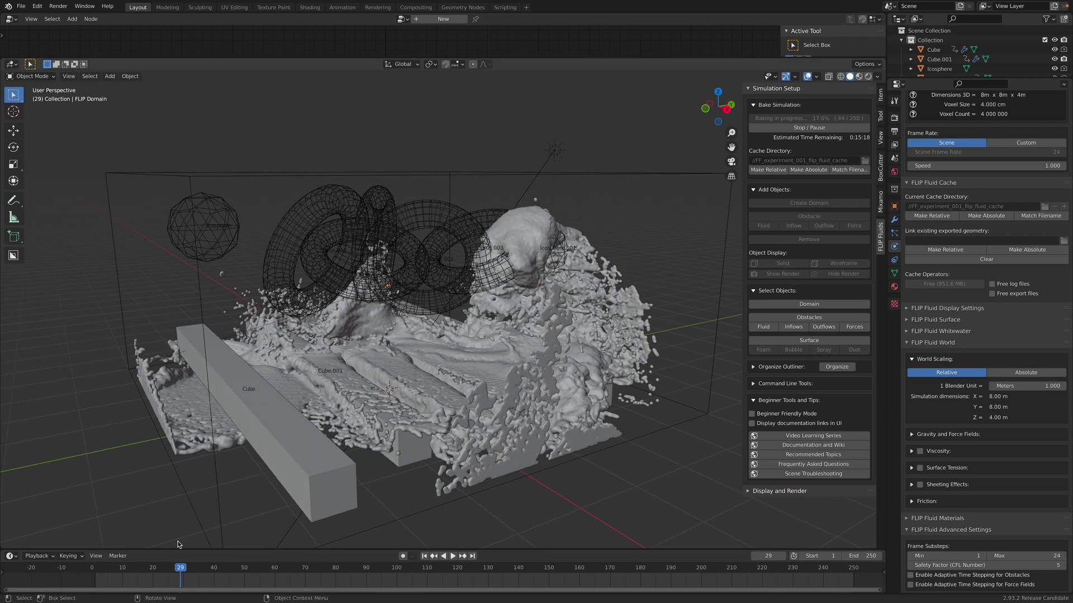
left_click(112, 569)
key("space")
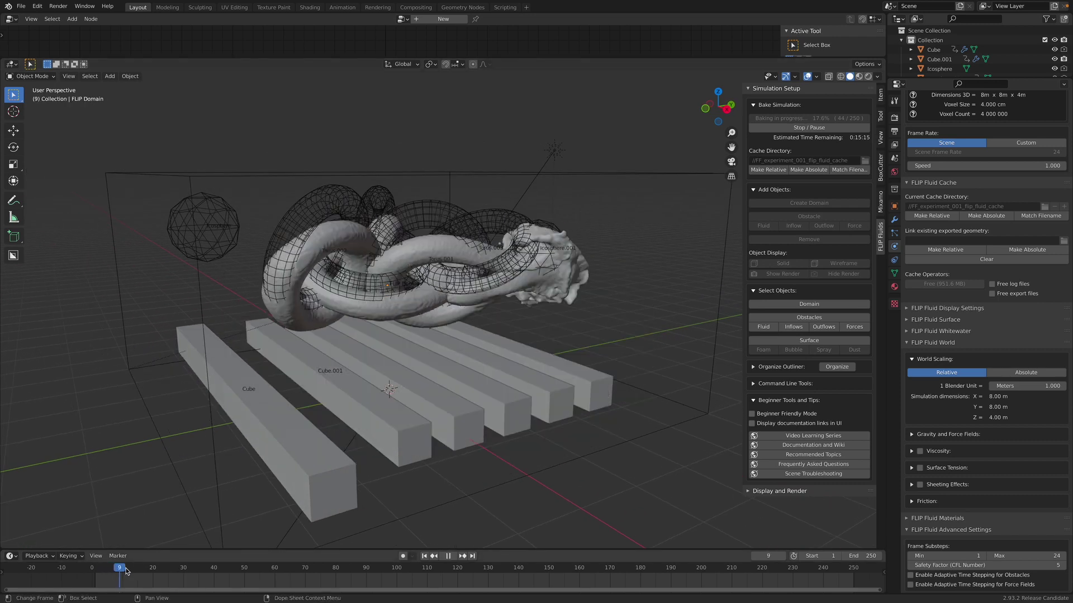
left_click_drag(128, 570, 175, 575)
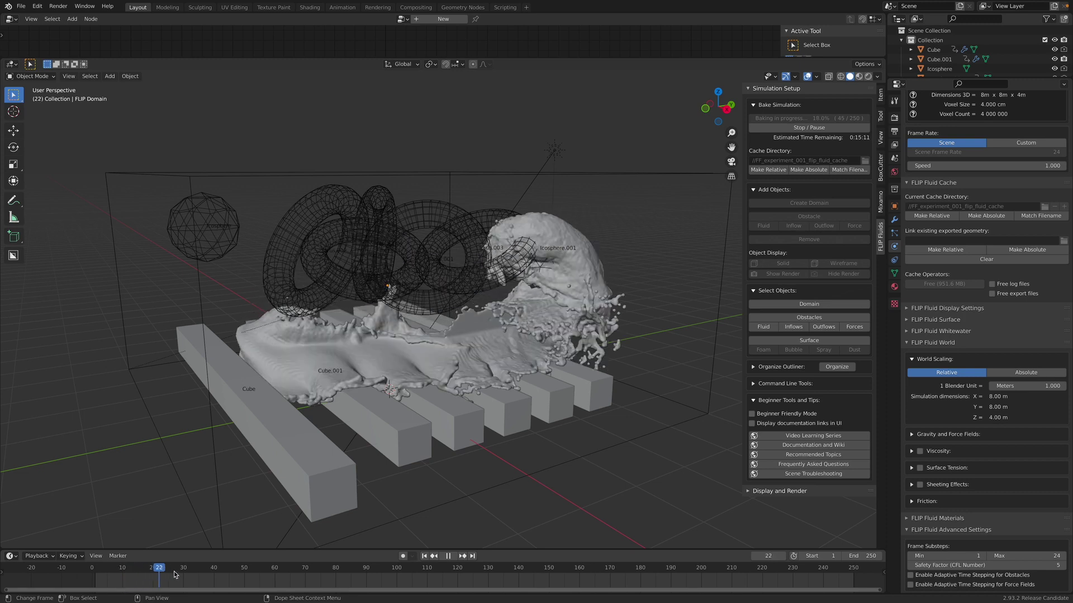
Select the Cube bar and scrub the baked frames, checking frames 5, 70 and 32
left_click(270, 448)
key("space")
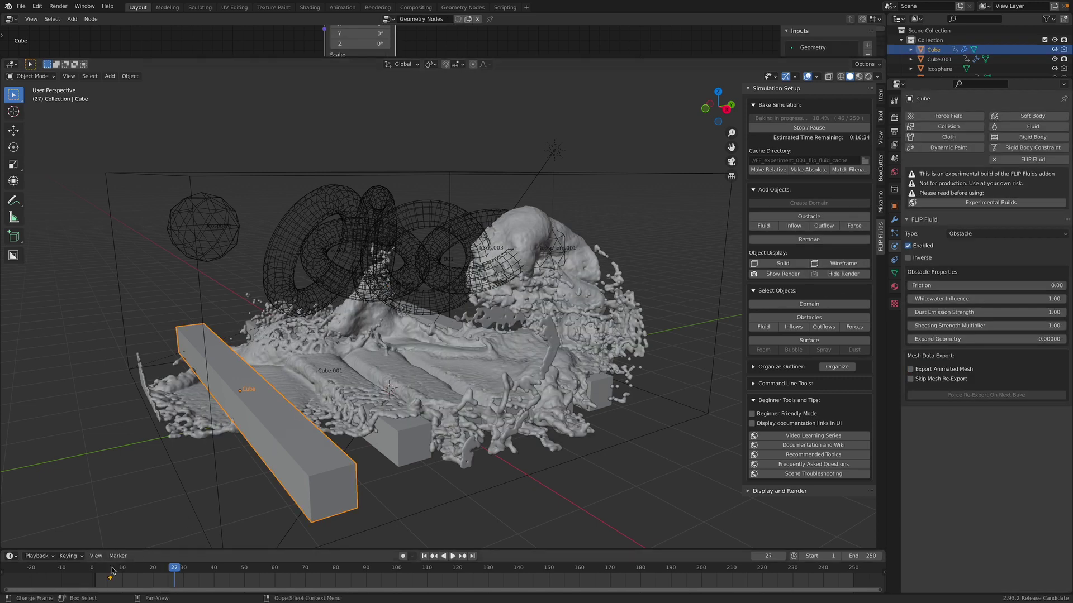
left_click(104, 570)
key("space")
key("space")
left_click(109, 570)
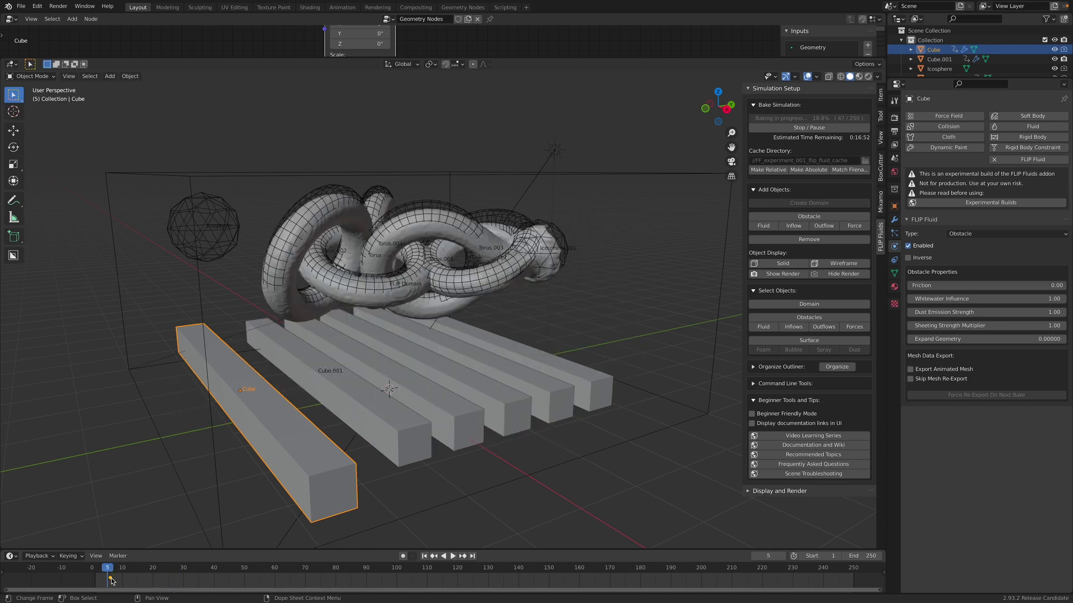
right_click(111, 580)
left_click(306, 571)
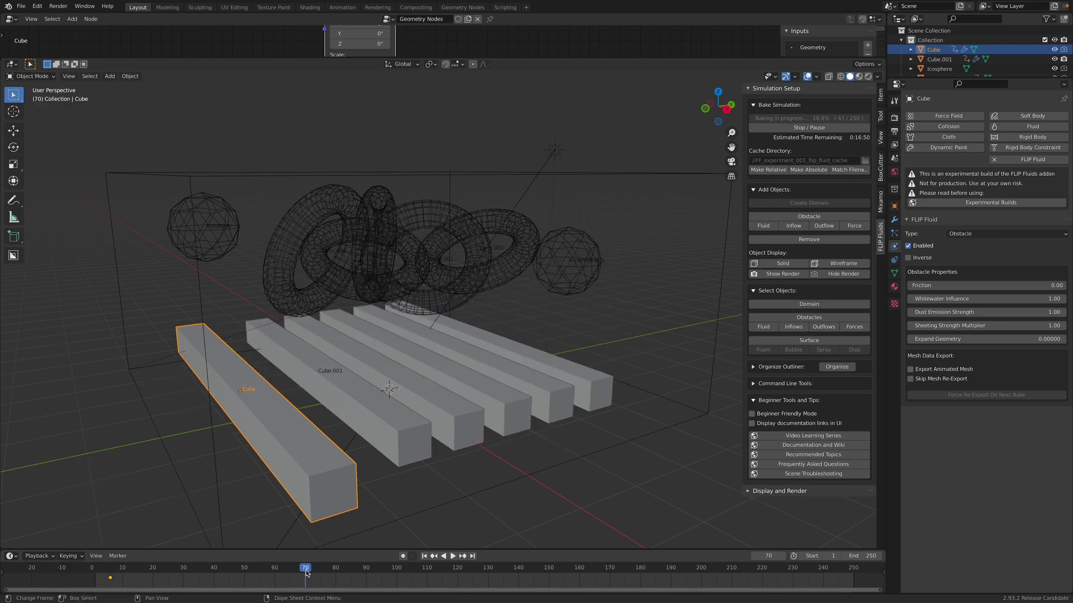
left_click_drag(307, 573, 203, 564)
key("Left")
key("Left")
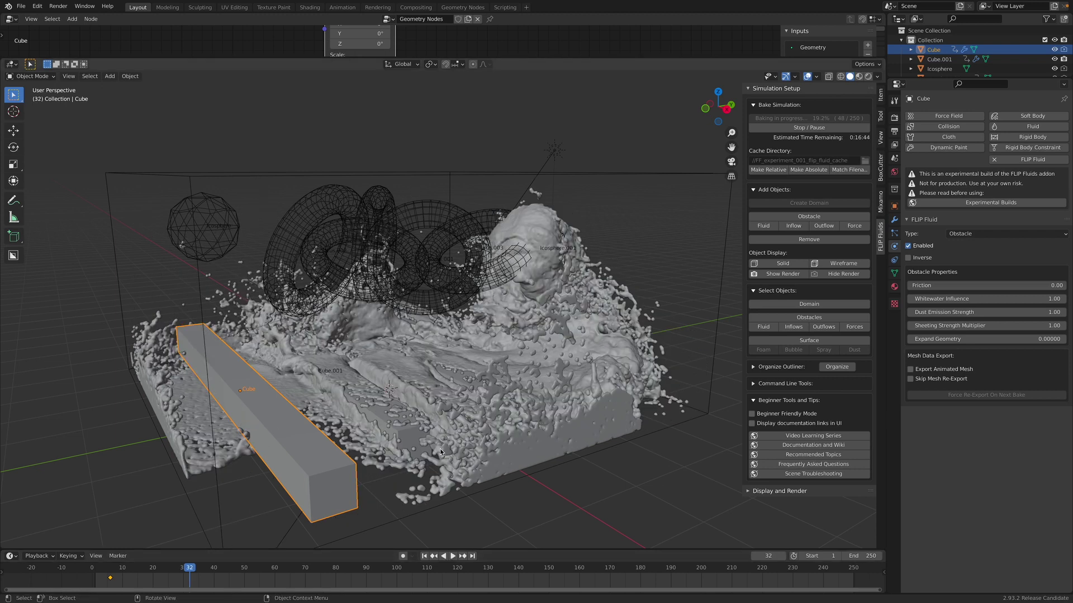
Isolate the fluid_surface mesh in local view at frame 32 and inspect it up close from different angles
key("space")
left_click(567, 408)
middle_click_drag(566, 407, 564, 311)
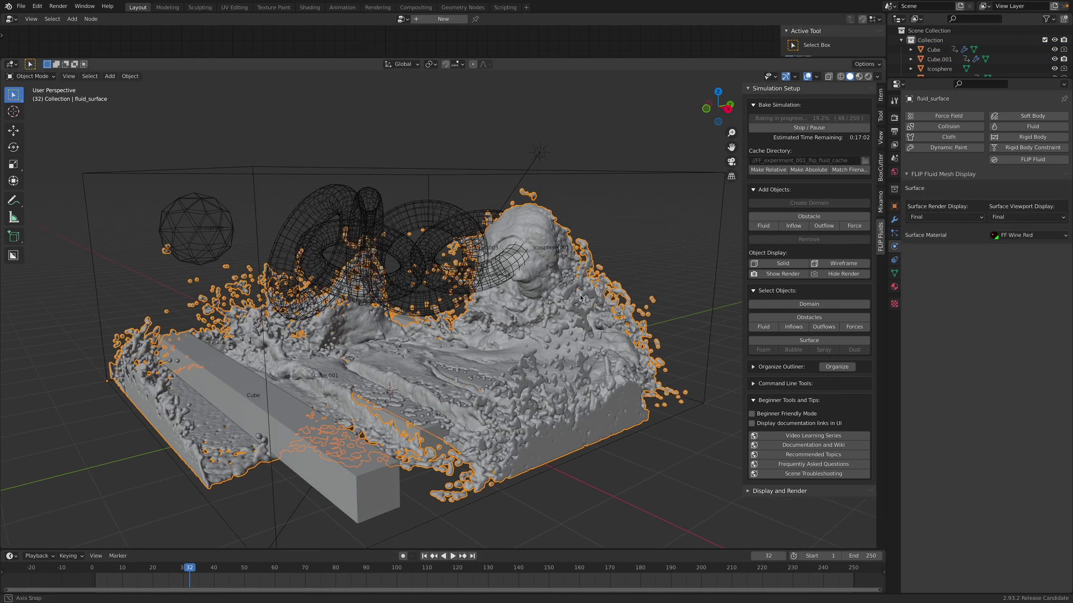
key("KP_Divide")
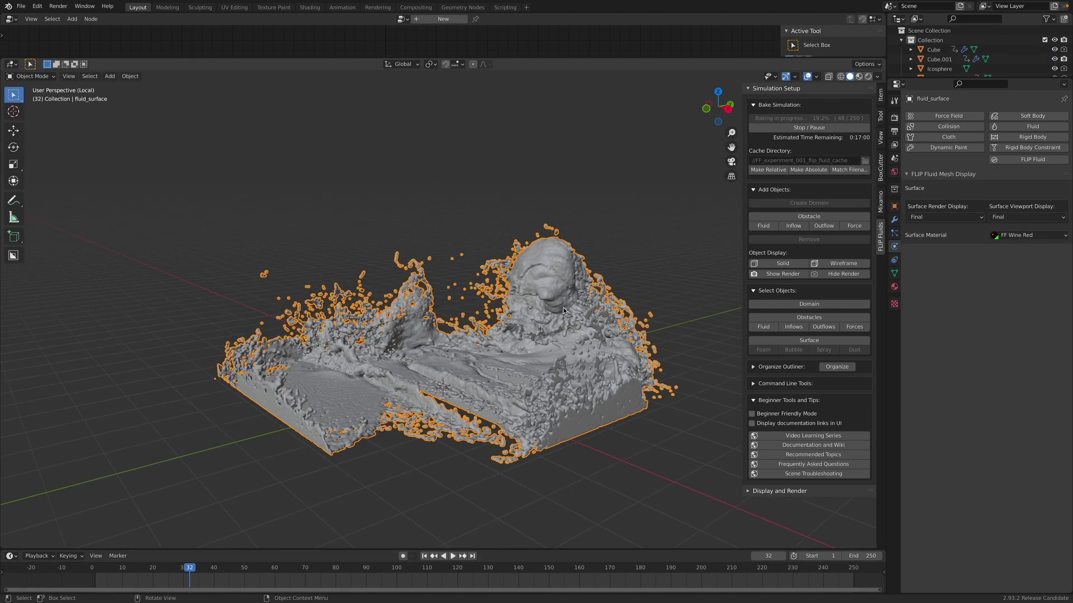
left_click(407, 197)
middle_click_drag(407, 196, 471, 308)
scroll(472, 311, "up", 3)
middle_click_drag(492, 386, 430, 290, "shift")
scroll(473, 320, "down", 5)
Play the isolated fluid surface, stop at frame 26, and leave local view to show the full scene
left_click_drag(161, 569, 161, 569)
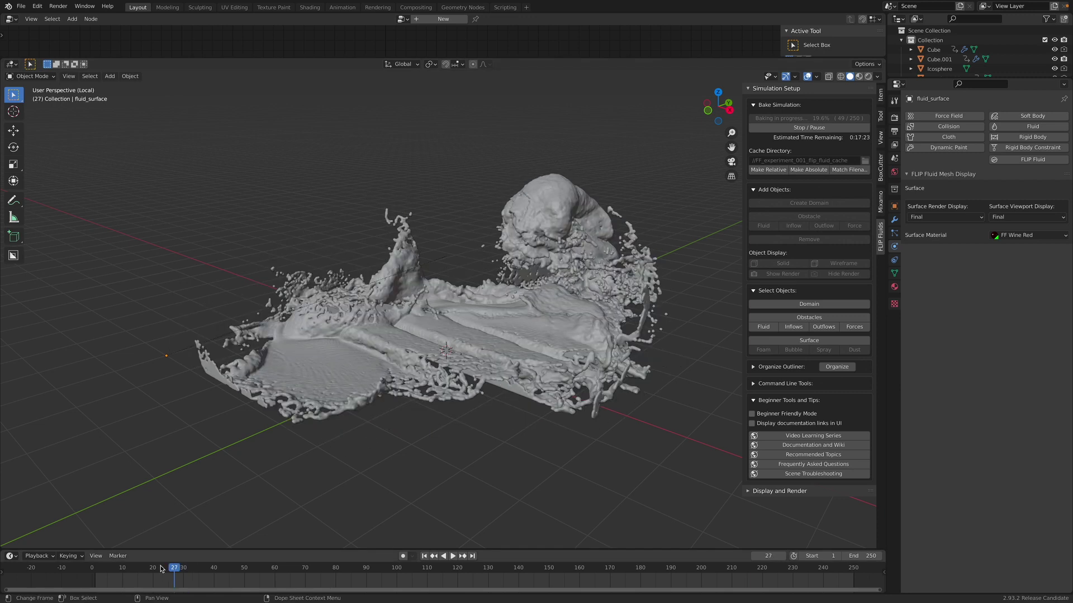
middle_click_drag(402, 386, 381, 338)
key("space")
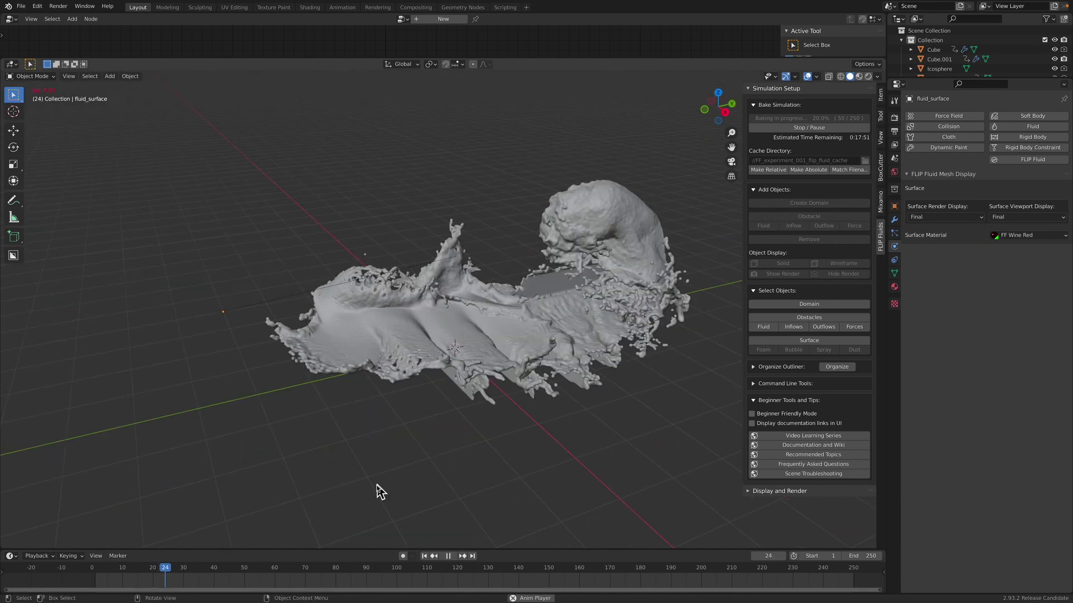
left_click(447, 556)
middle_click_drag(503, 425, 604, 268)
key("KP_Divide")
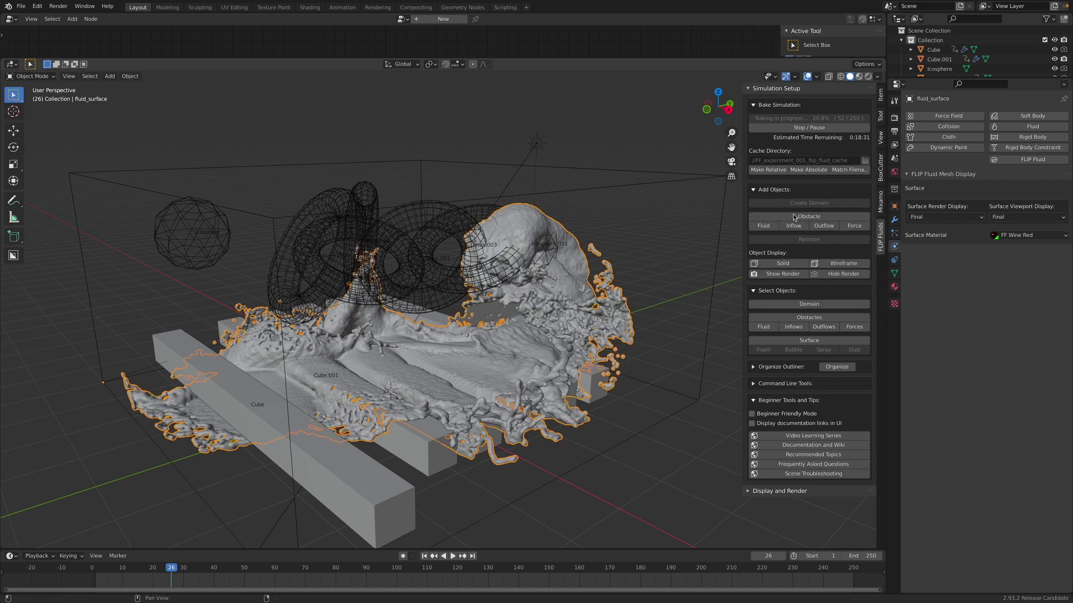
Stop the running bake and show the wine-red fluid in rendered viewport shading
left_click(805, 128)
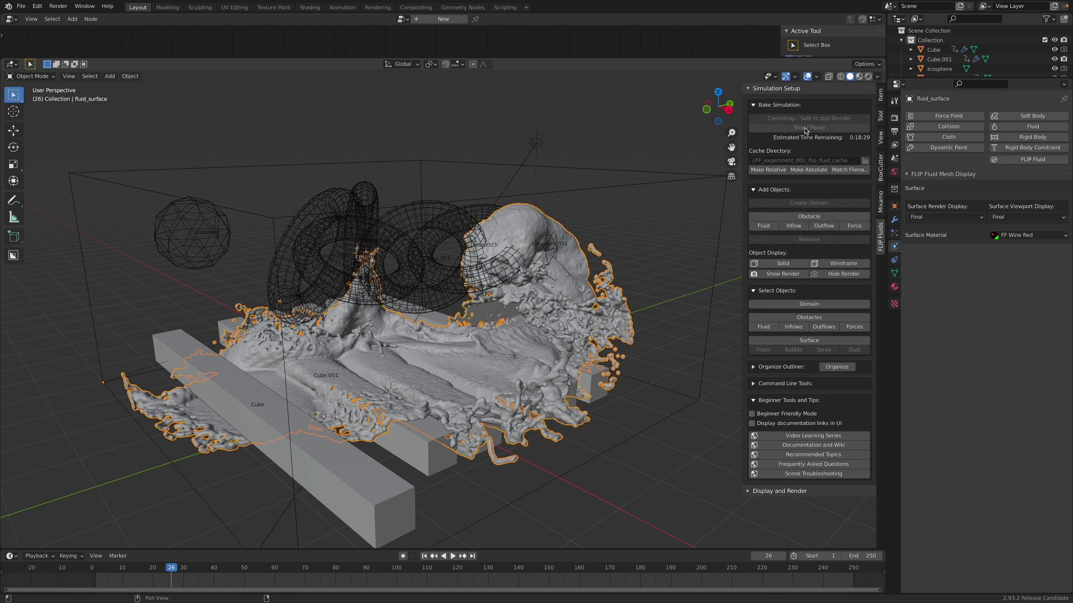
mouse_move(555, 256)
middle_mouse_down()
mouse_move(575, 227)
mouse_move(563, 231)
middle_mouse_up()
left_click(868, 77)
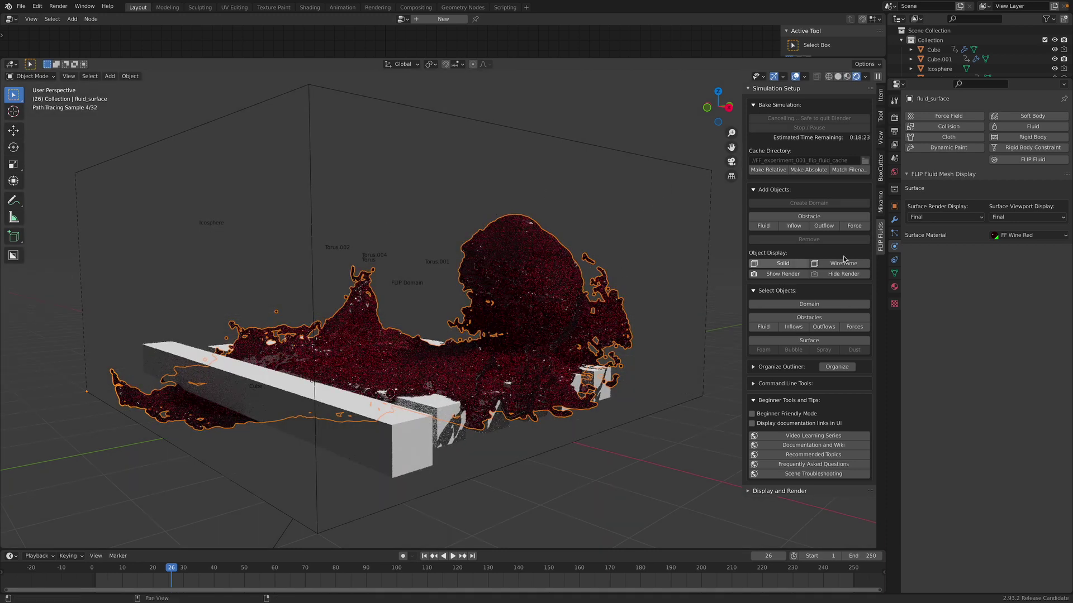
Enable viewport denoising with the Automatic denoiser in the Cycles sampling settings
left_click(894, 118)
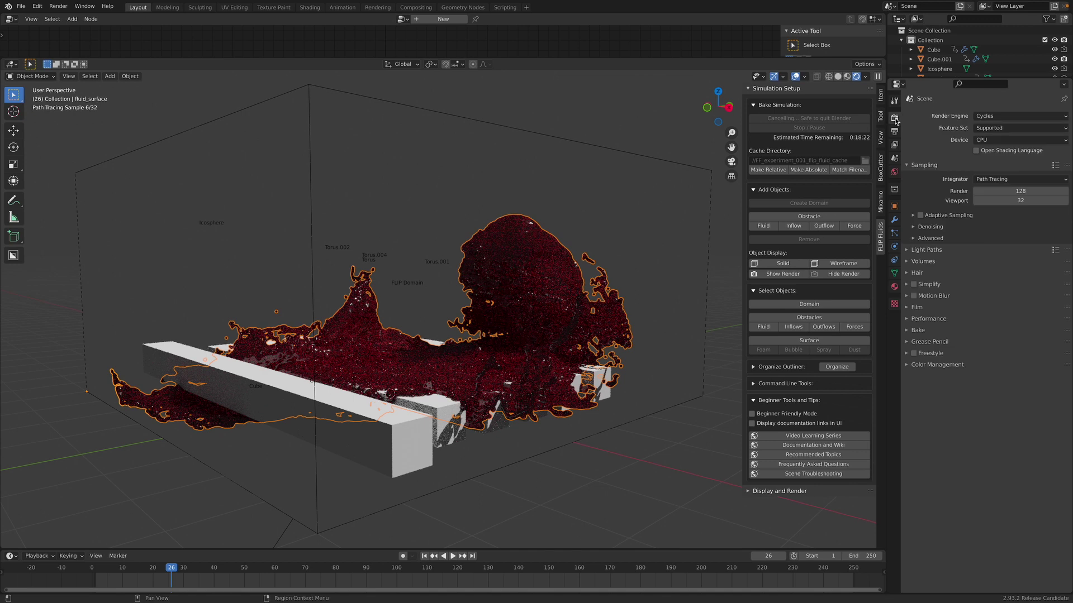
left_click(925, 229)
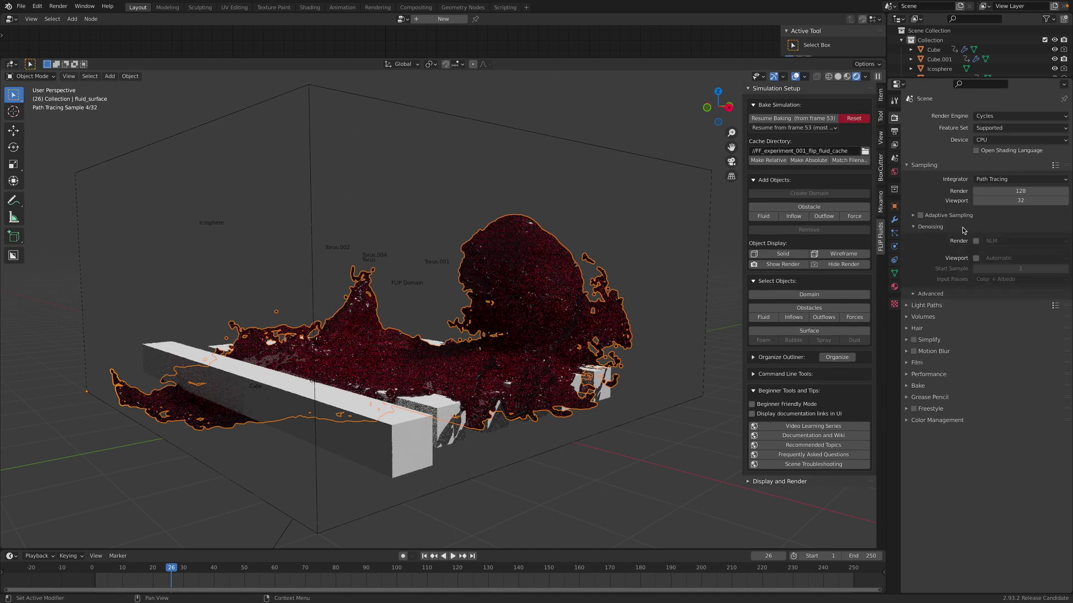
left_click(975, 259)
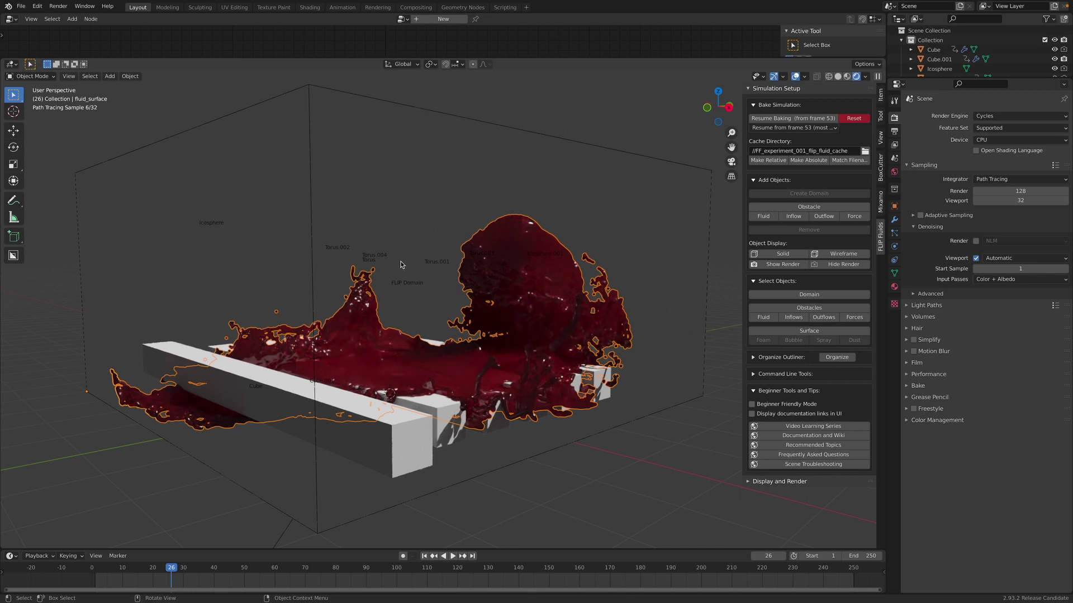
Return the viewport to solid shading and save the Blender file
left_click(838, 76)
scroll(609, 274, "up", 5)
key("ctrl+s")
Enlarge the Outliner to show the FLIPFluids collection and deselect the fluid surface
scroll(609, 274, "down", 3)
left_click_drag(944, 79, 950, 188)
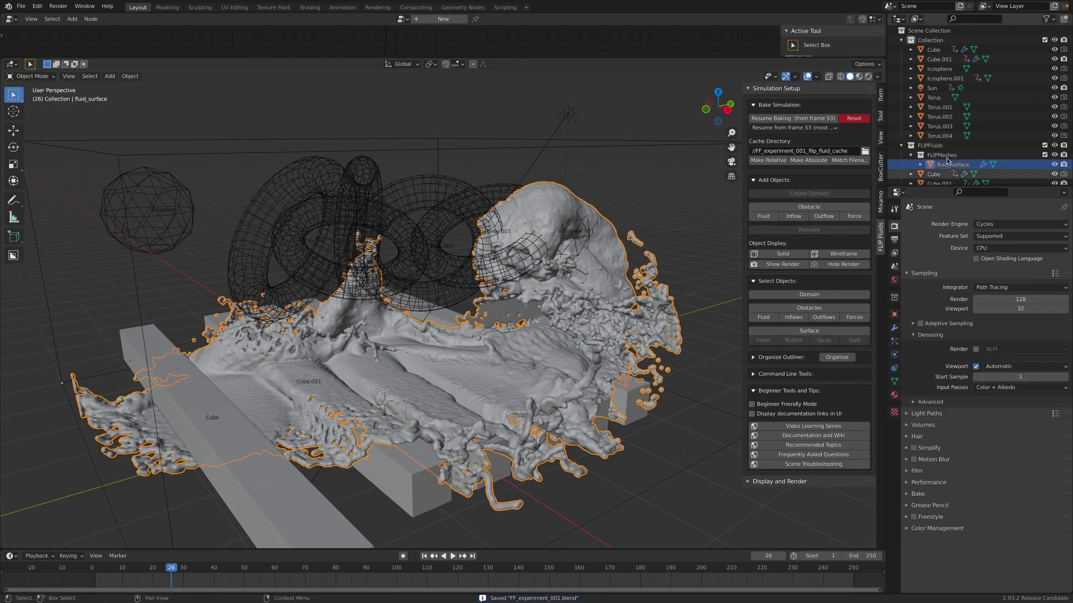
scroll(950, 134, "down", 2)
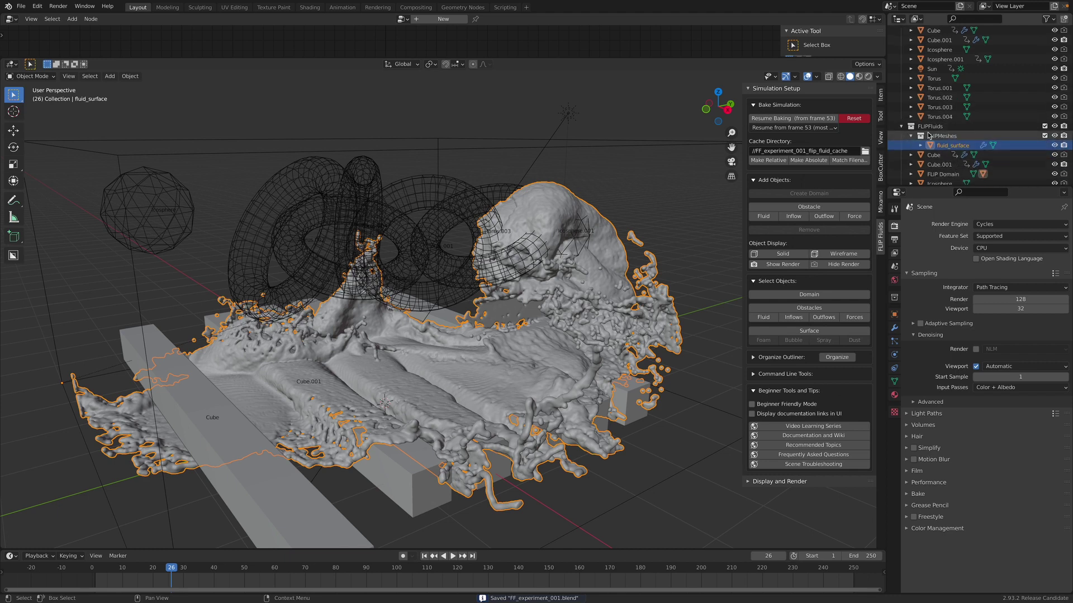
left_click(670, 212)
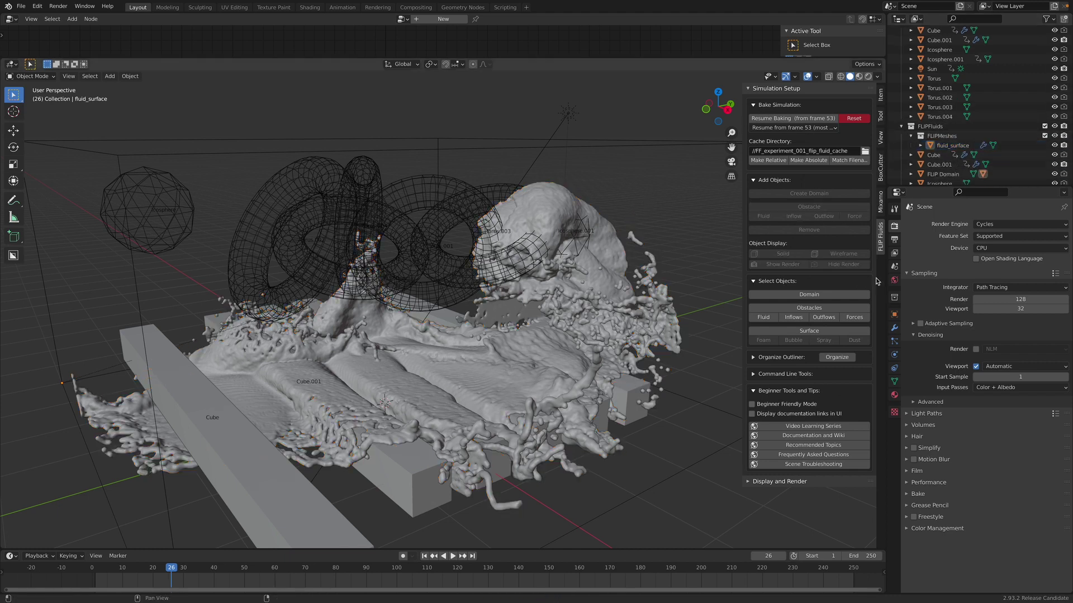
Assign an Environment Texture to the world background color
left_click(894, 282)
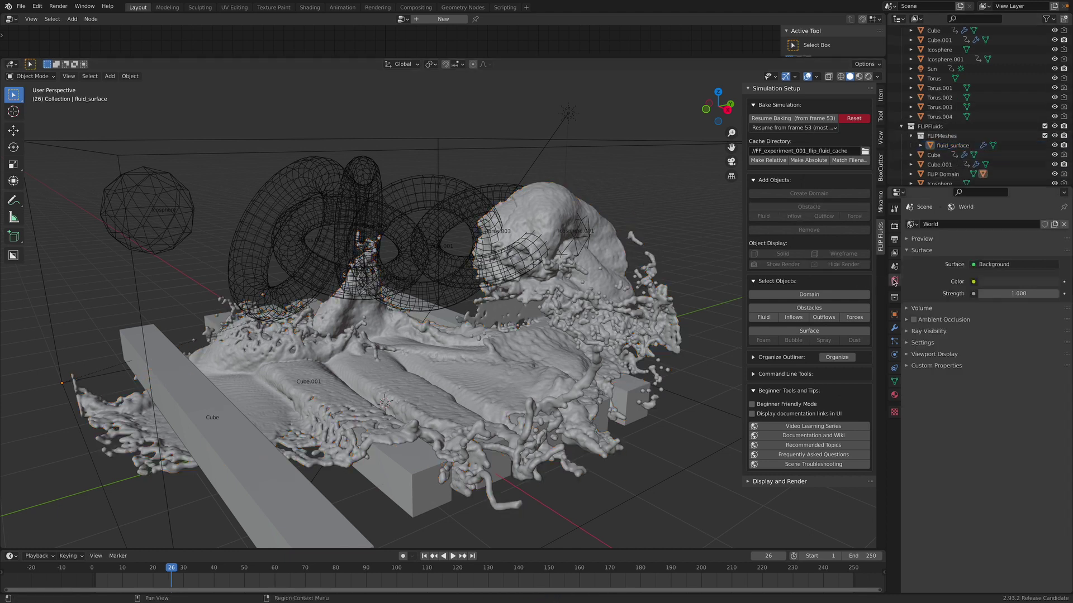
left_click(974, 283)
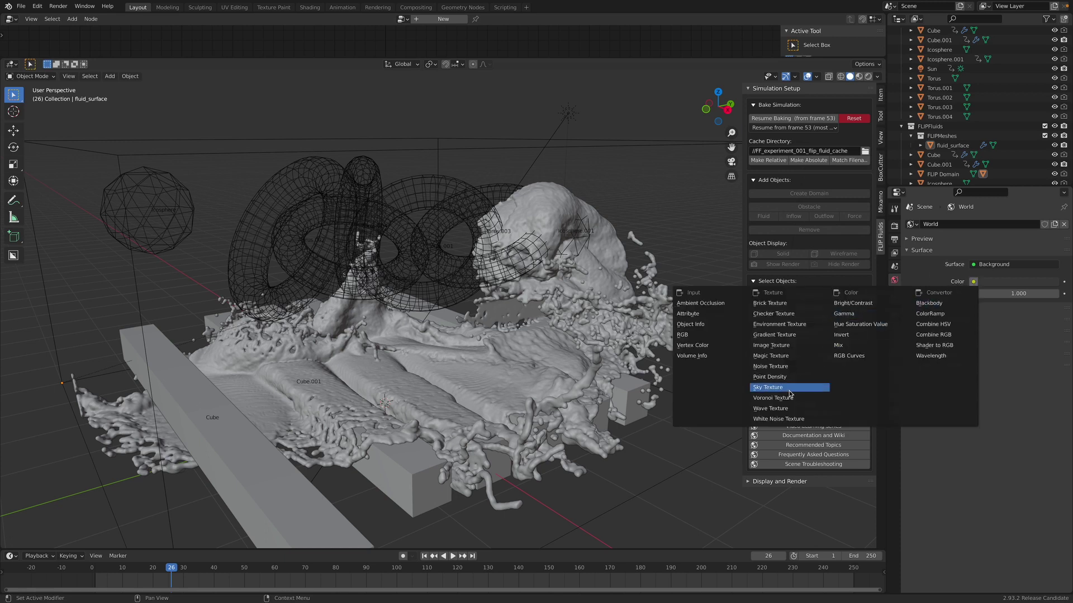
left_click(785, 324)
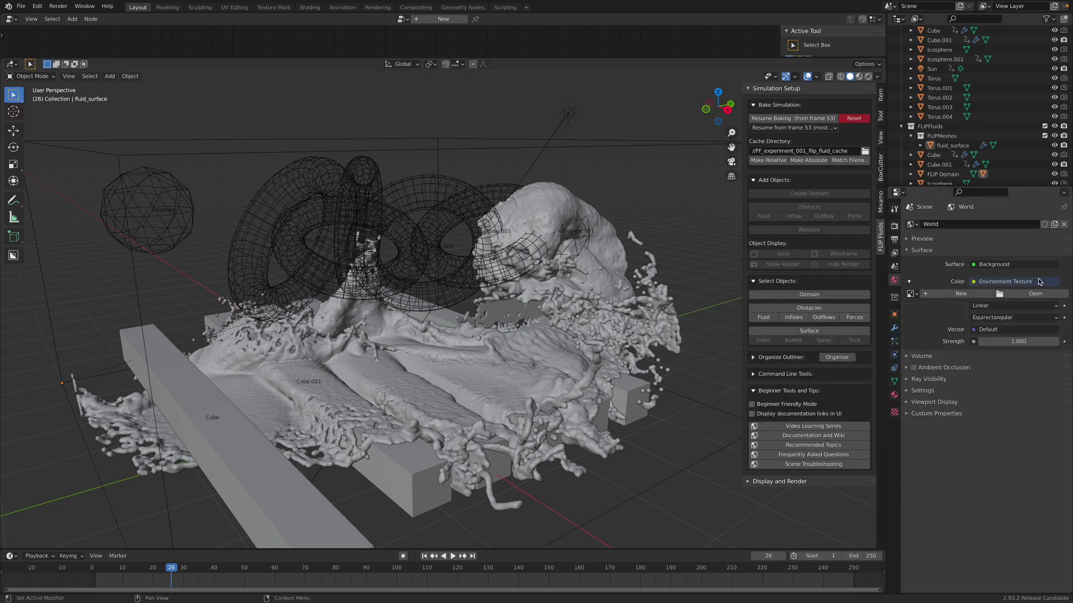
Load studio031.exr from the _HDRI_360_LIBRARY folder in Documents as the world's environment texture
left_click(1032, 294)
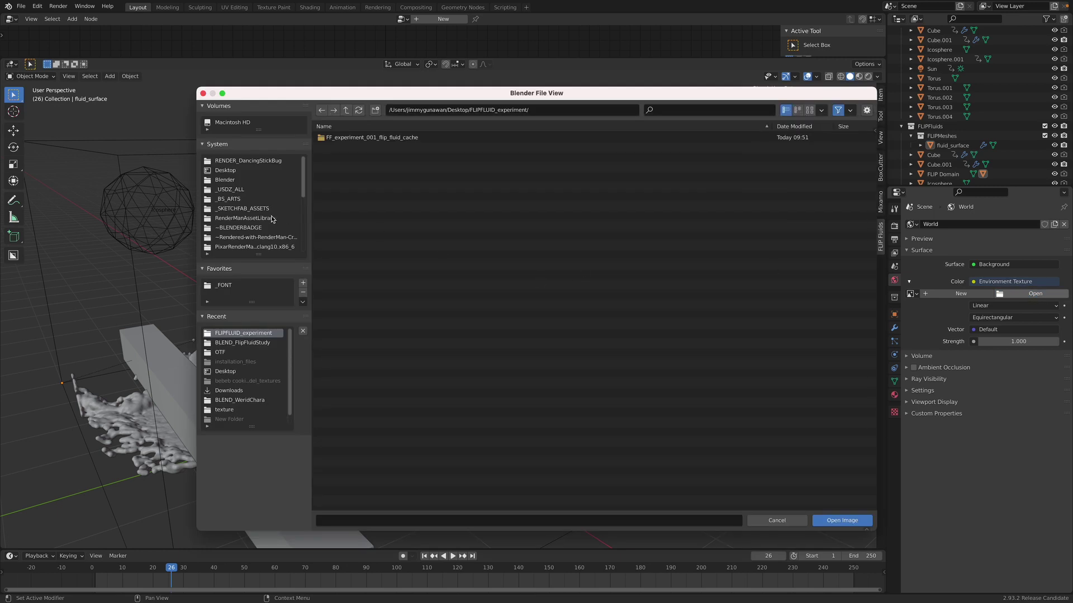
left_click_drag(258, 255, 257, 292)
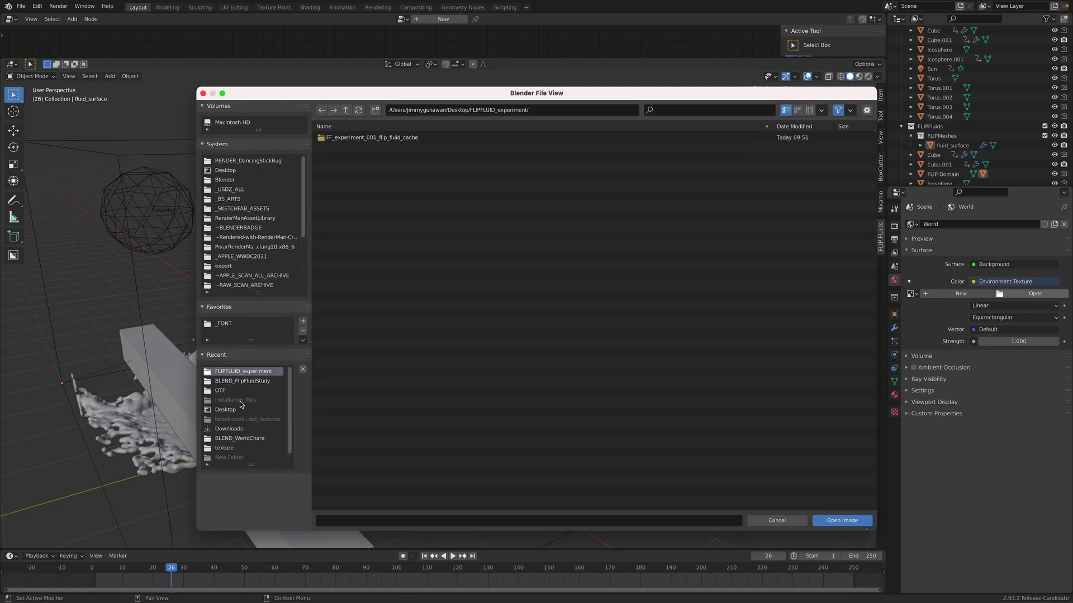
scroll(238, 422, "down", 1)
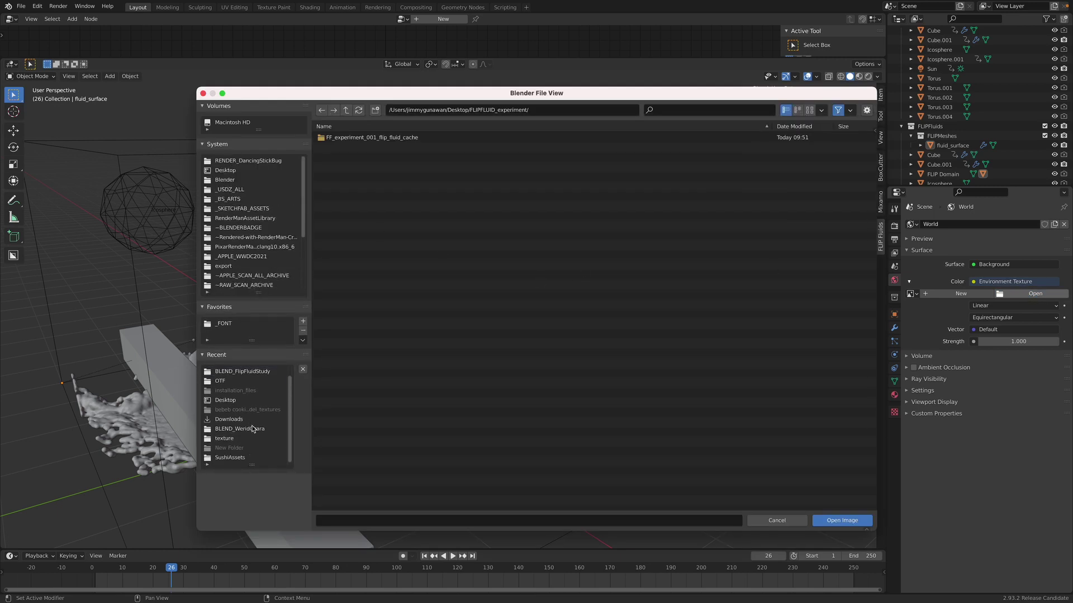
scroll(257, 240, "down", 4)
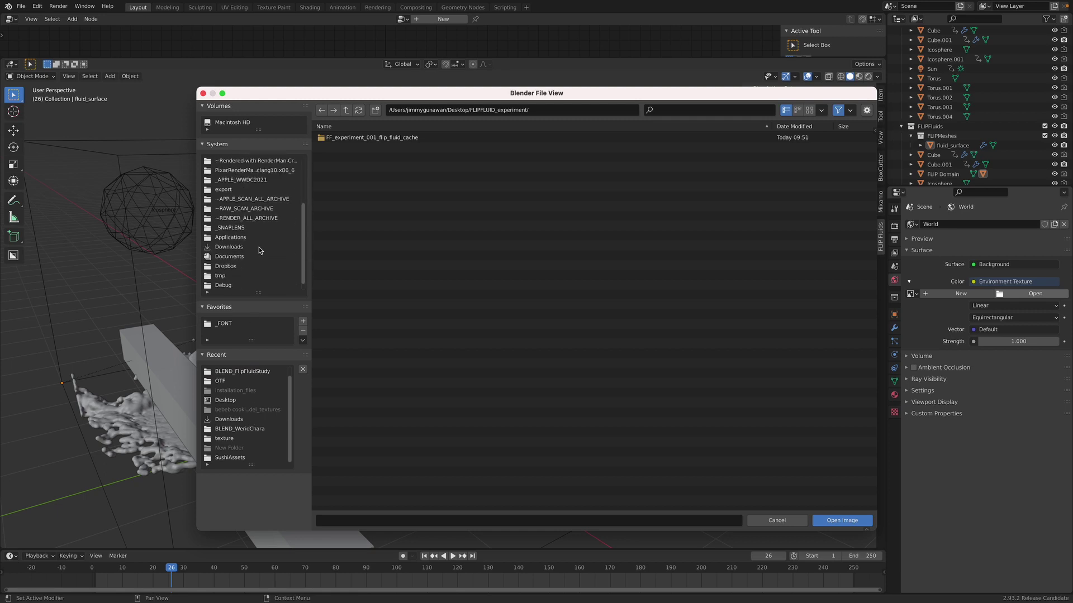
left_click(258, 256)
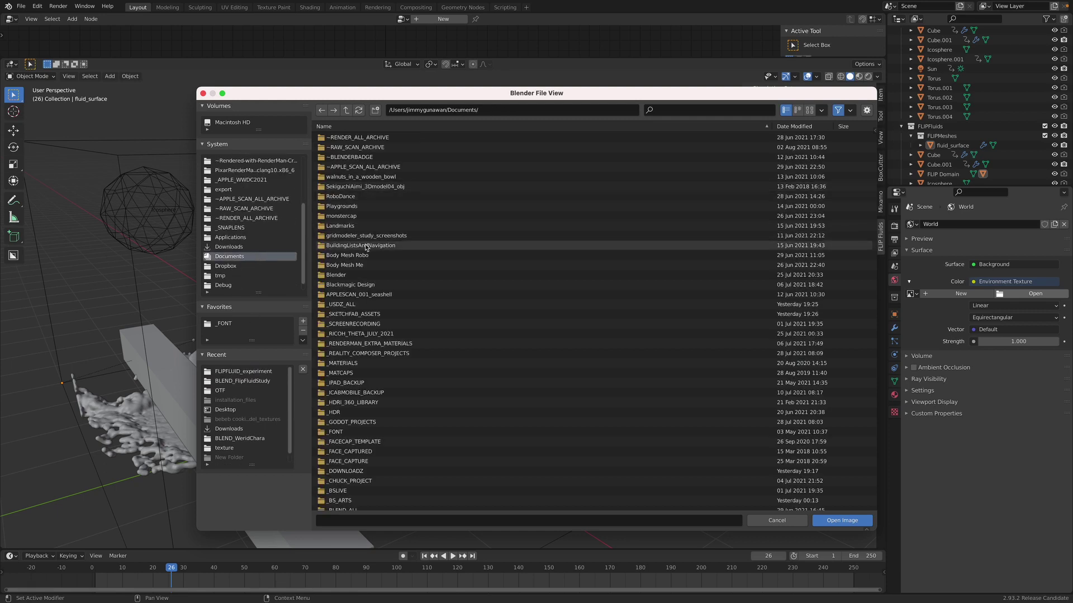
scroll(390, 341, "down", 1)
double_click(362, 386)
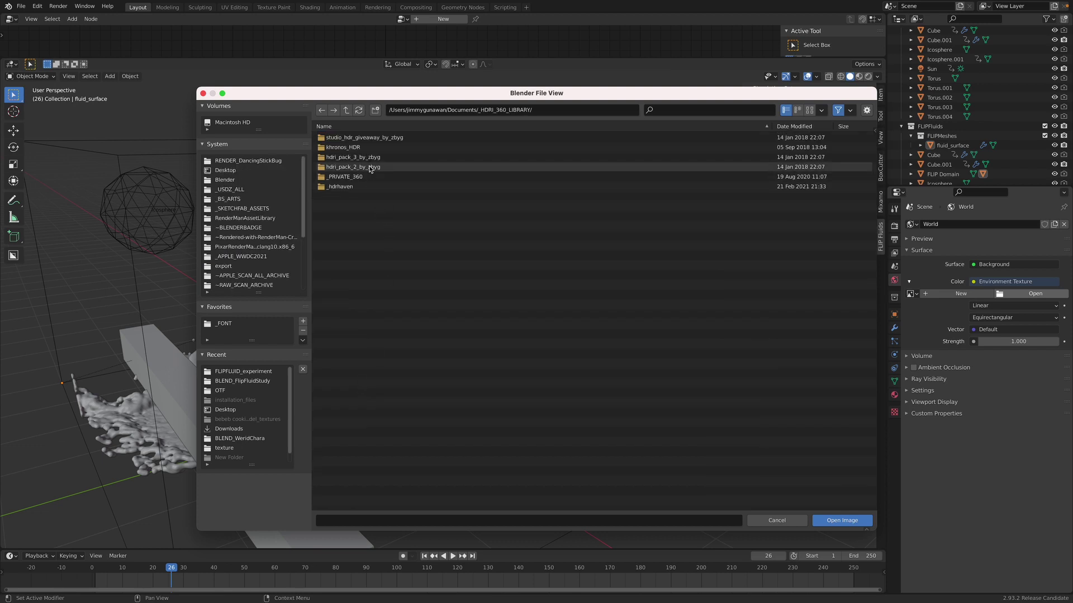
double_click(364, 185)
left_click(346, 110)
double_click(352, 157)
double_click(346, 166)
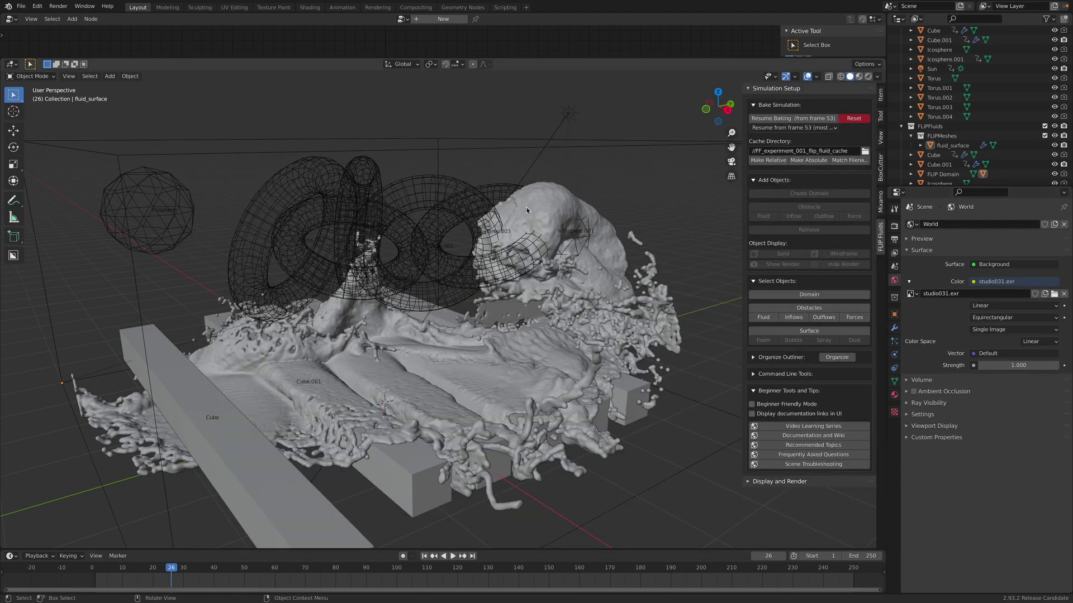
Preview the scene in rendered shading with Transparent film enabled and the viewport overlays hidden
left_click(868, 76)
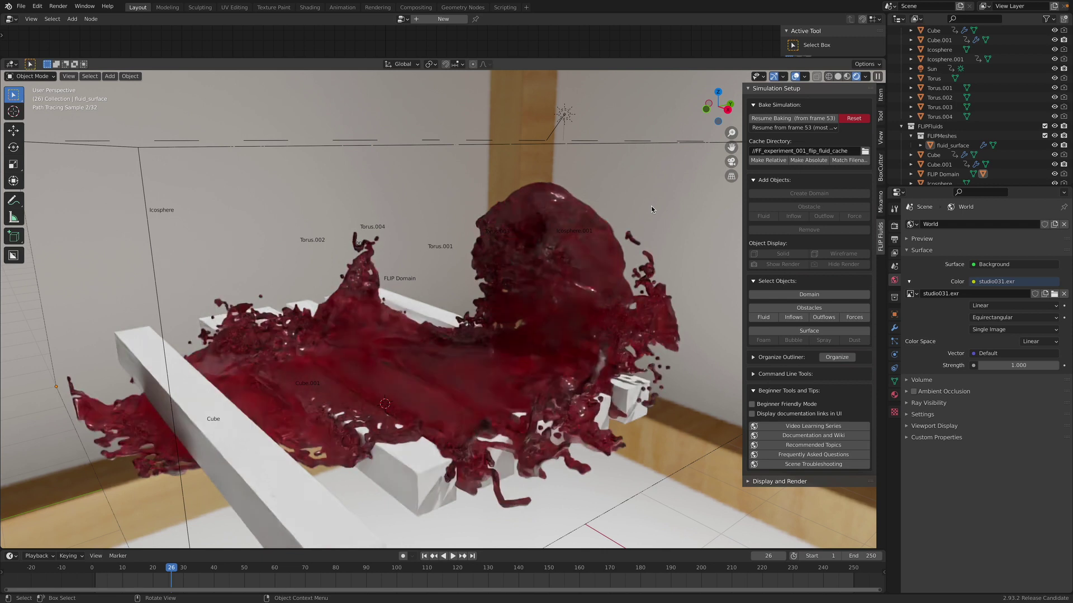
left_click(894, 225)
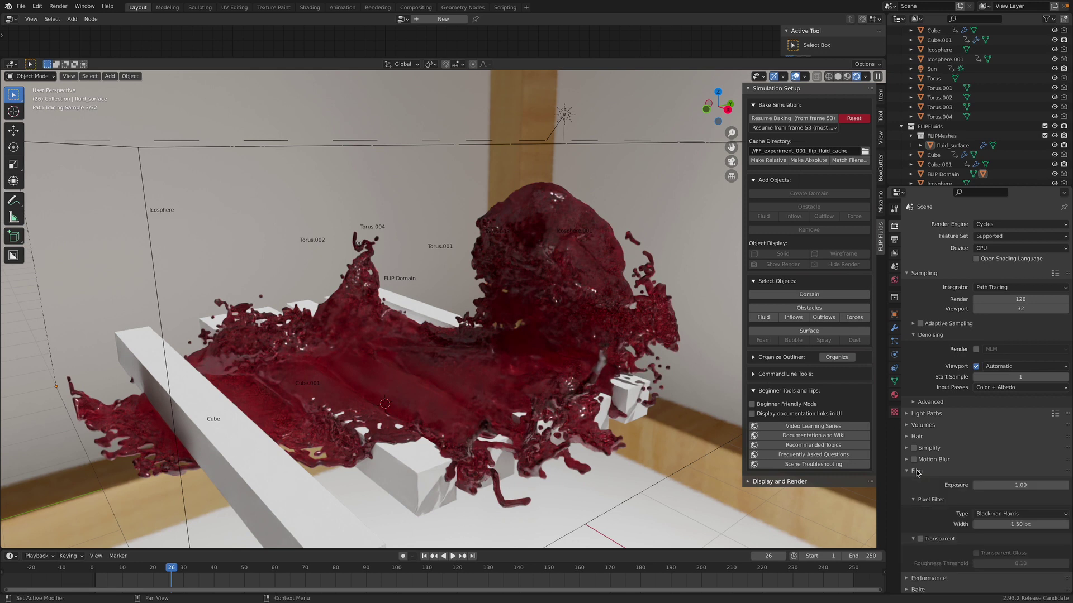
scroll(939, 491, "down", 2)
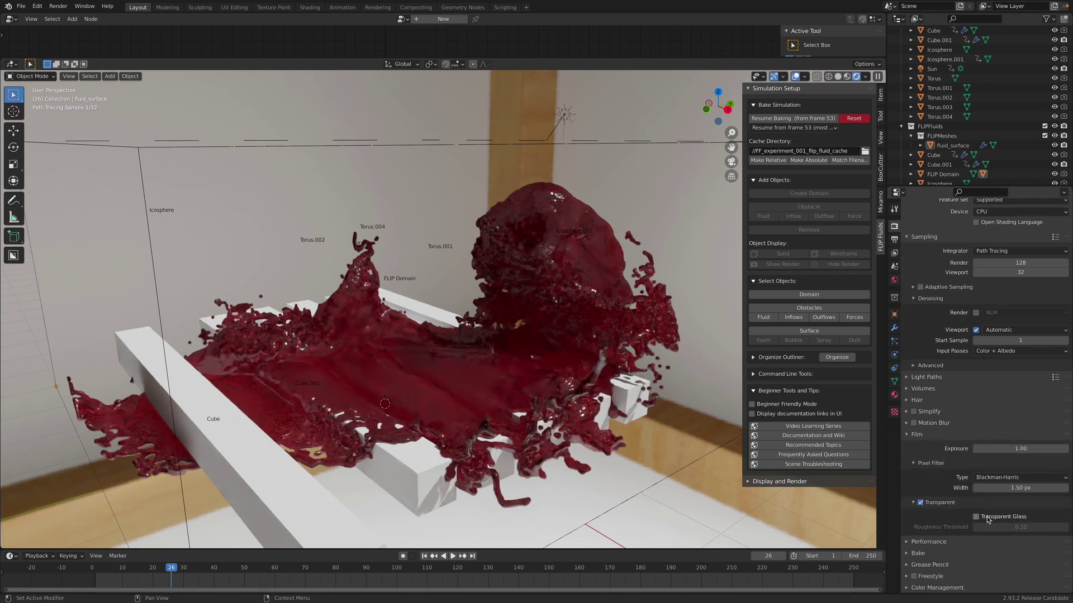
left_click(920, 502)
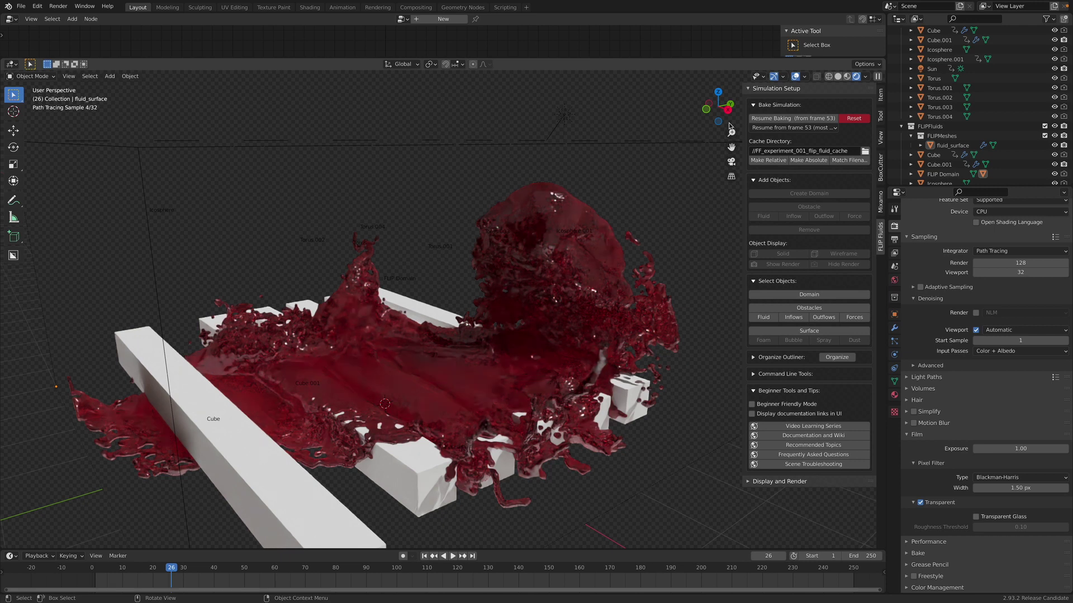
left_click(794, 76)
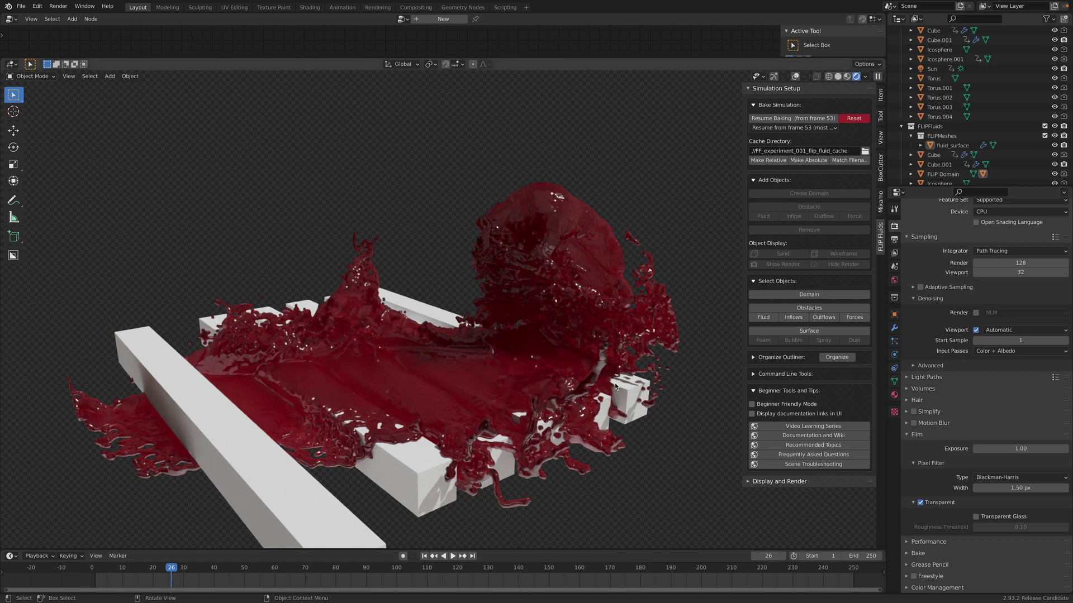
scroll(739, 149, "down", 1)
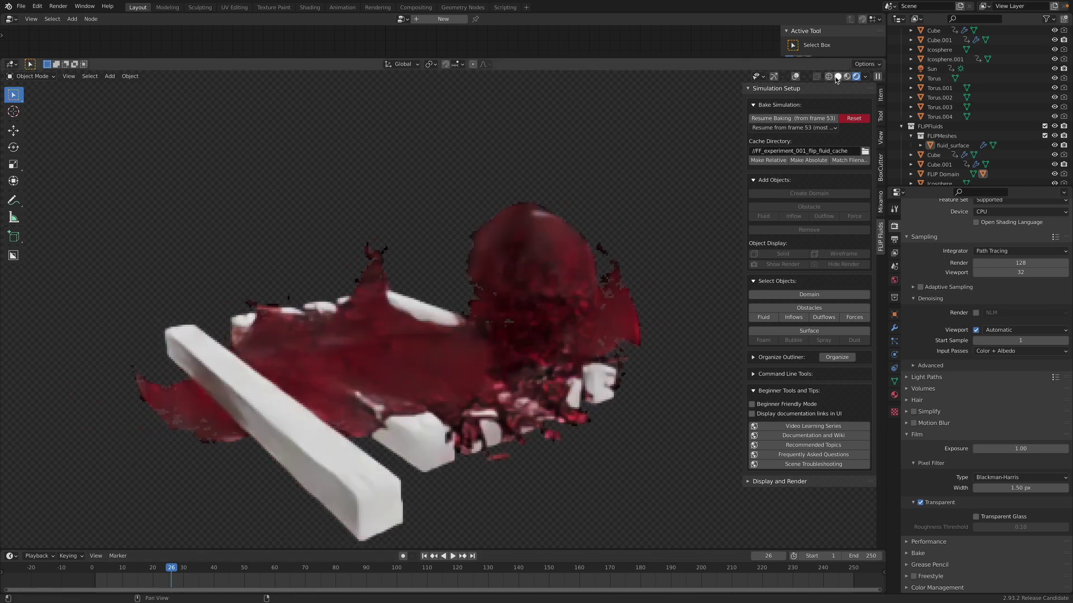
Switch the viewport back to solid shading and save the Blender file
left_click(838, 77)
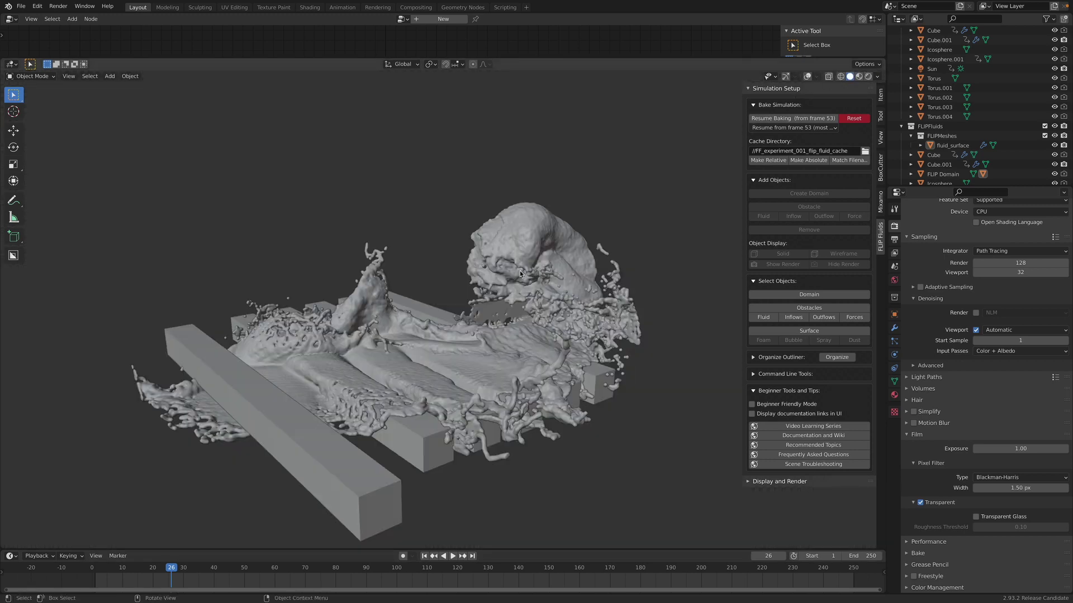
mouse_move(530, 251)
middle_mouse_down()
mouse_move(533, 234)
mouse_move(521, 237)
middle_mouse_up()
key("ctrl+s")
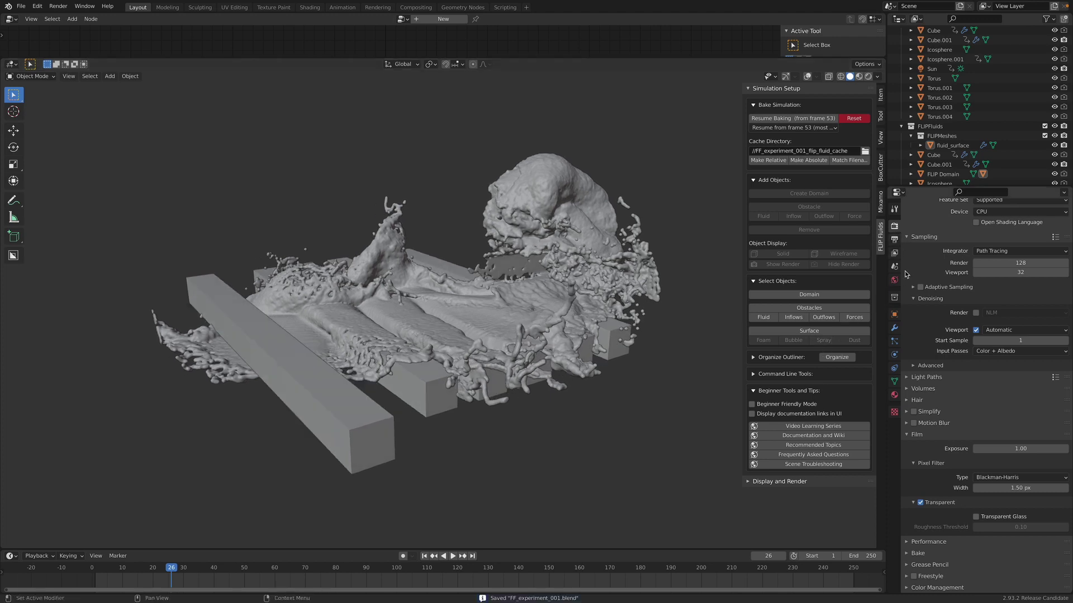
Show the viewport overlays and reset the baked simulation in the FLIP Domain's physics settings
left_click(807, 77)
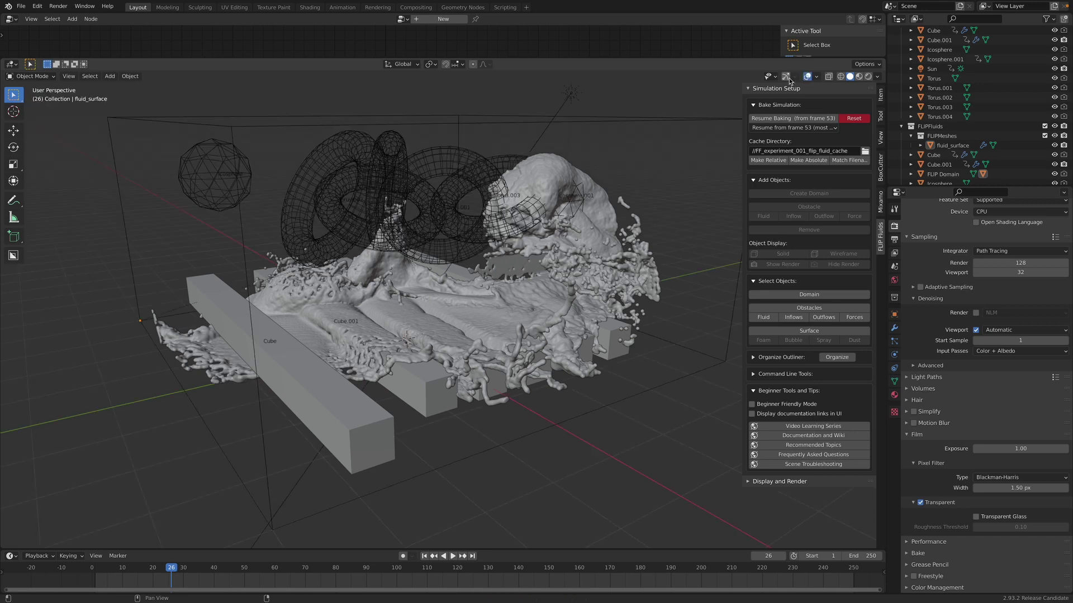
left_click(652, 121)
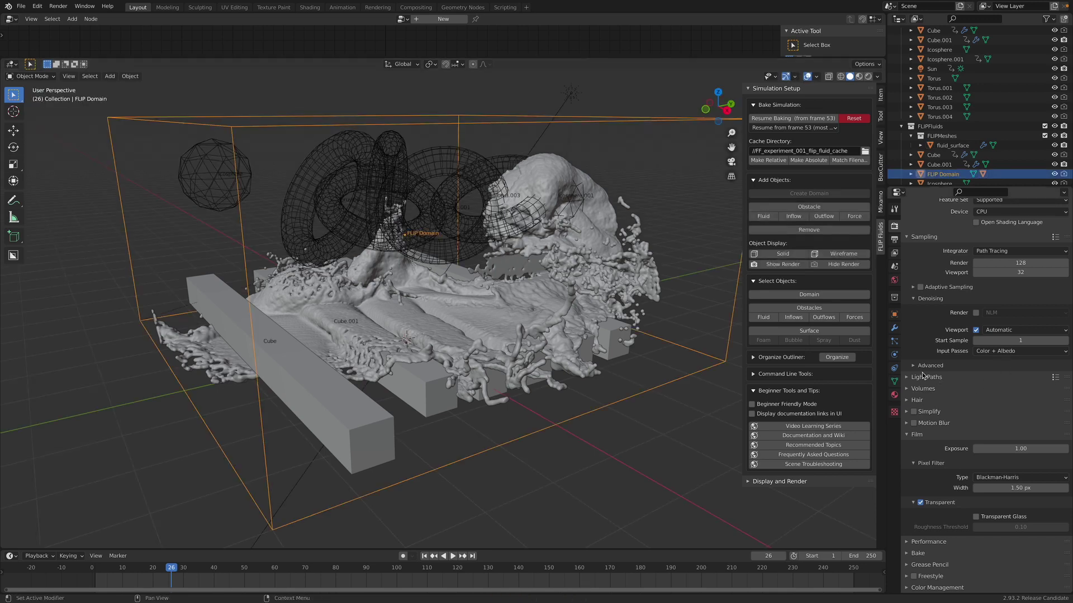
left_click(894, 354)
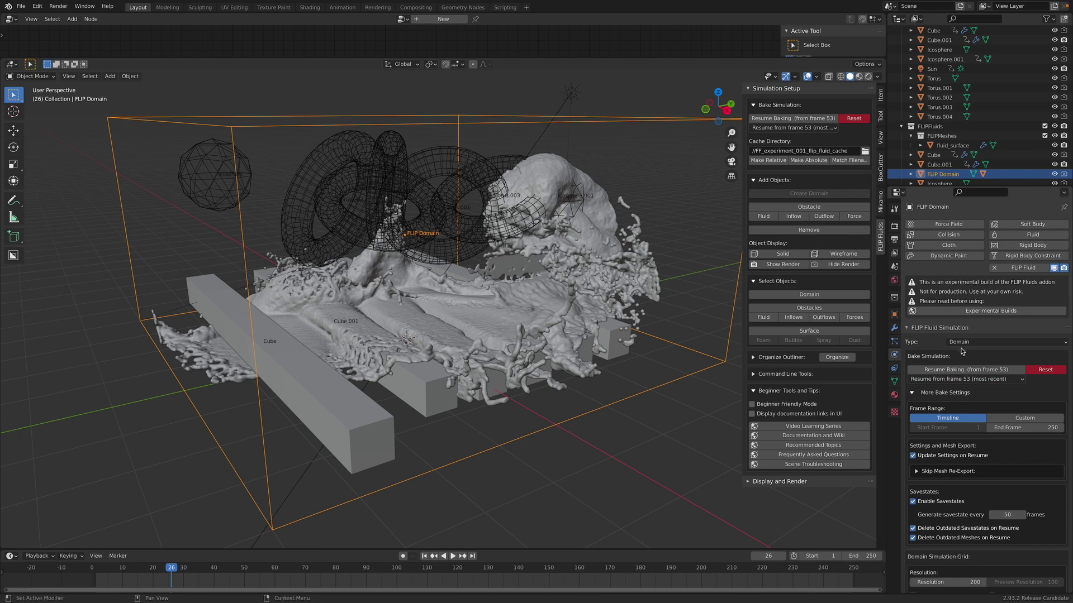
left_click(1044, 370)
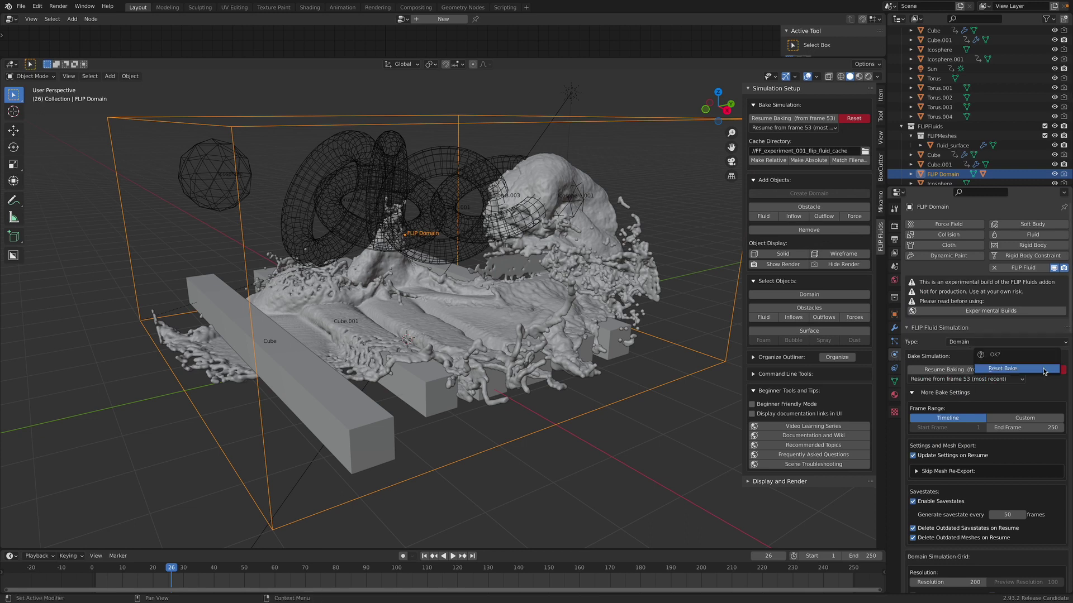
left_click(994, 369)
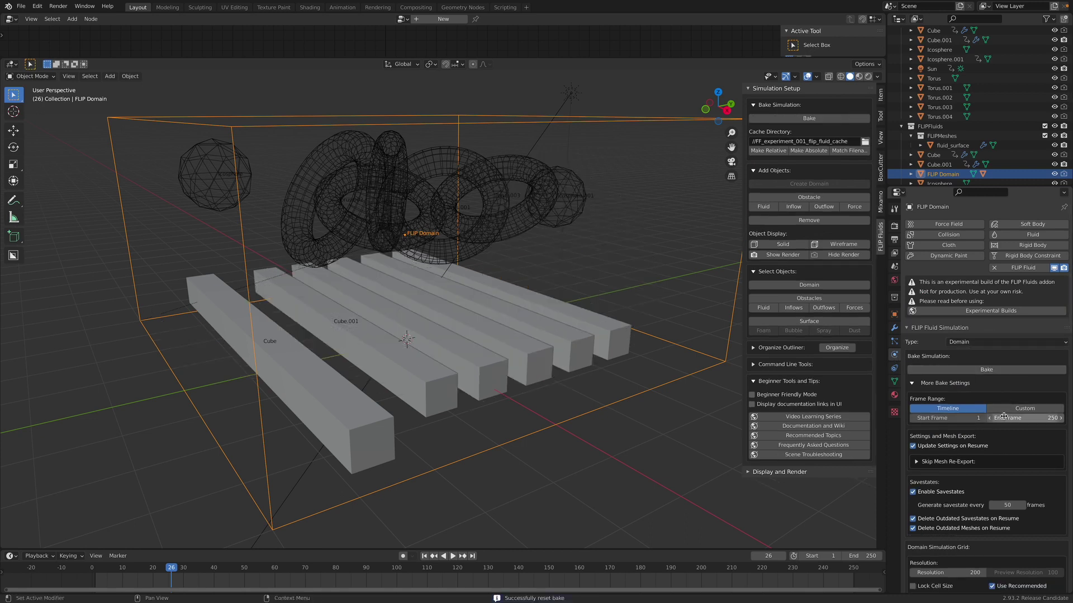
Set the FLIP Domain's simulation grid resolution to 100 and save the file
scroll(994, 447, "down", 4)
left_click(965, 485)
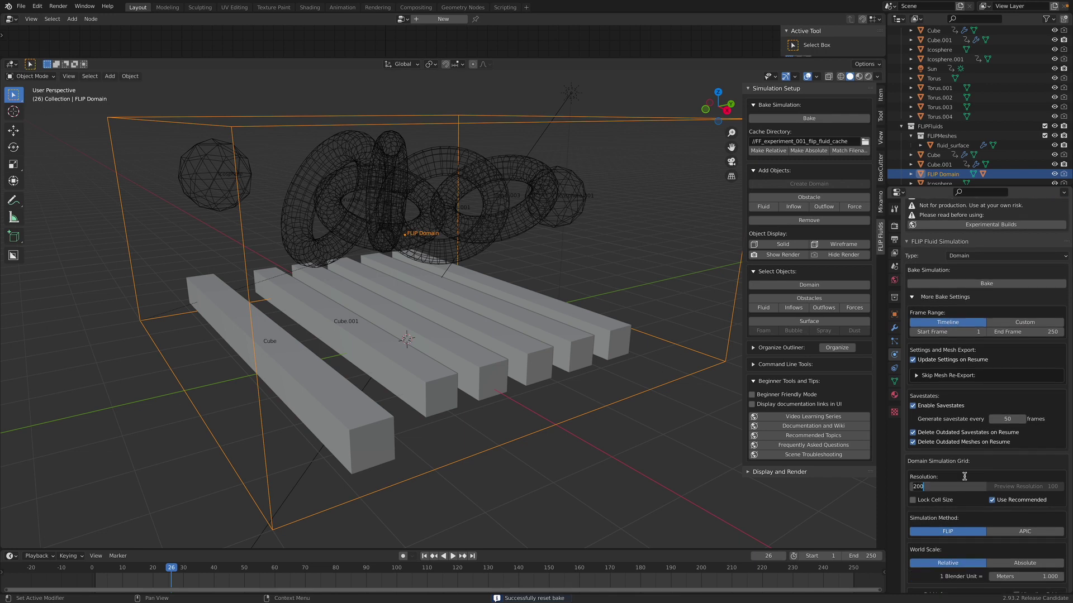
key("BackSpace")
key("BackSpace")
key("BackSpace")
type("100")
key("Return")
key("ctrl+s")
Delete the animation keyframes of the Cube and Cube.001 bar obstacles and save the file
left_click(366, 420)
middle_click_drag(366, 420, 398, 406)
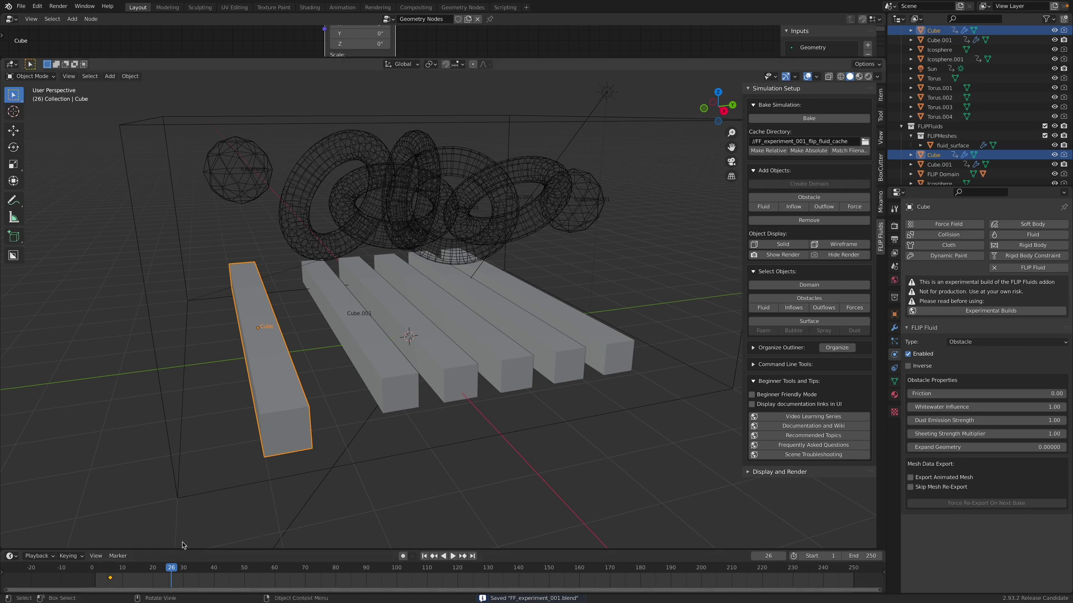
key("x")
left_click(126, 570)
left_click(380, 358)
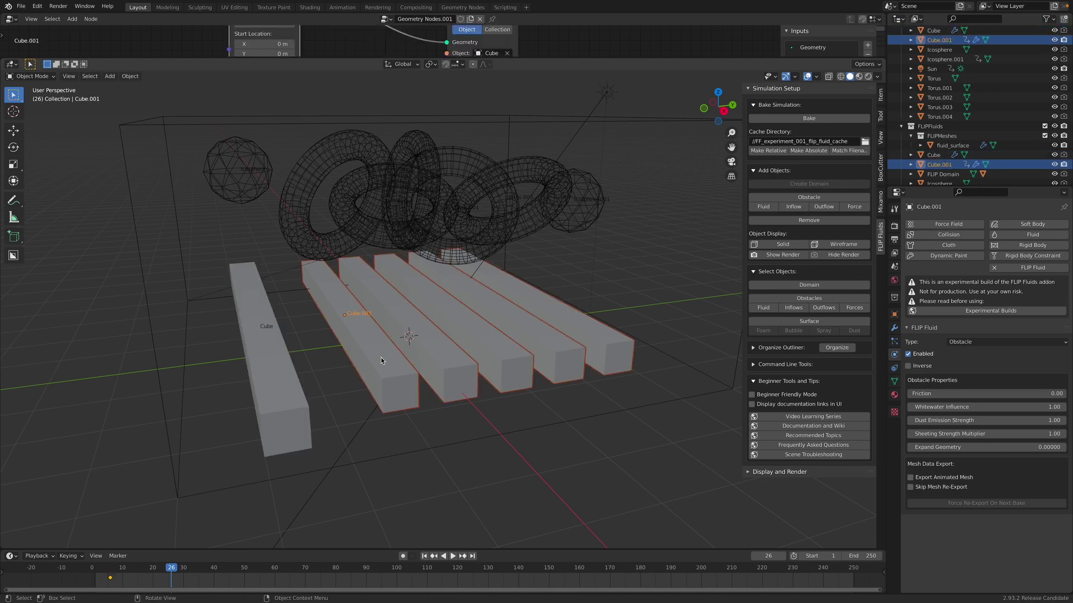
key("x")
left_click(131, 574)
left_click(255, 370)
key("ctrl+s")
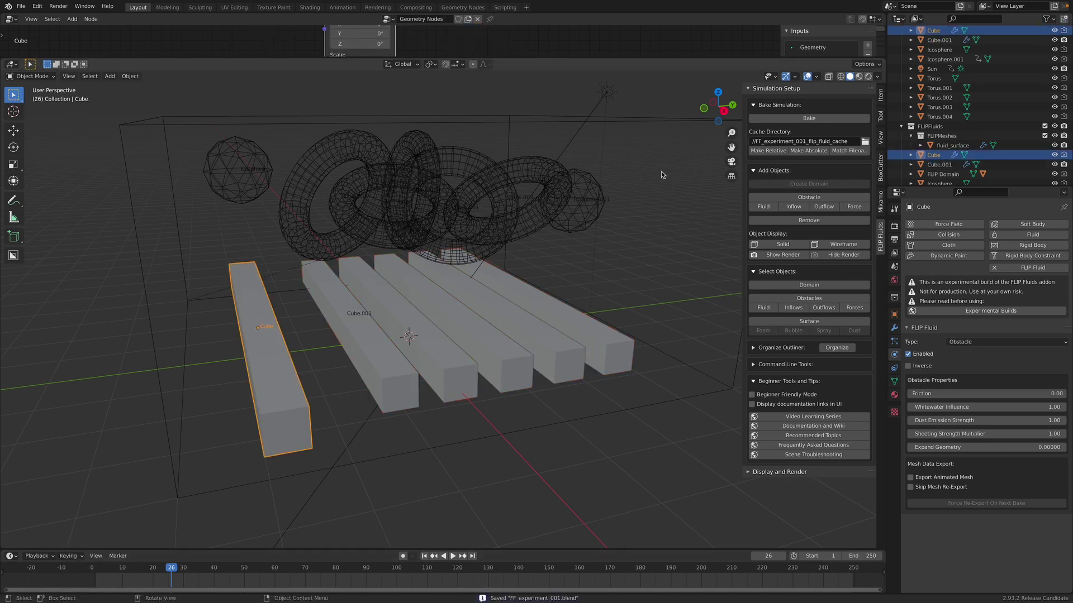
Try to rotate the separate Cube bar freehand in the top view
left_click(717, 93)
key("r")
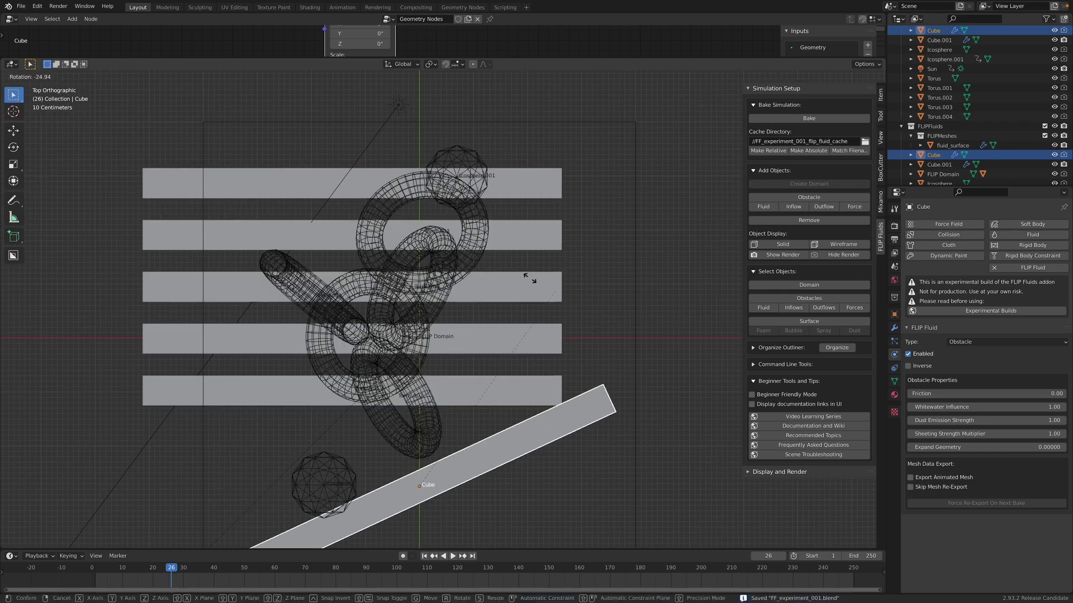
left_click(434, 326)
middle_click_drag(461, 319, 459, 316)
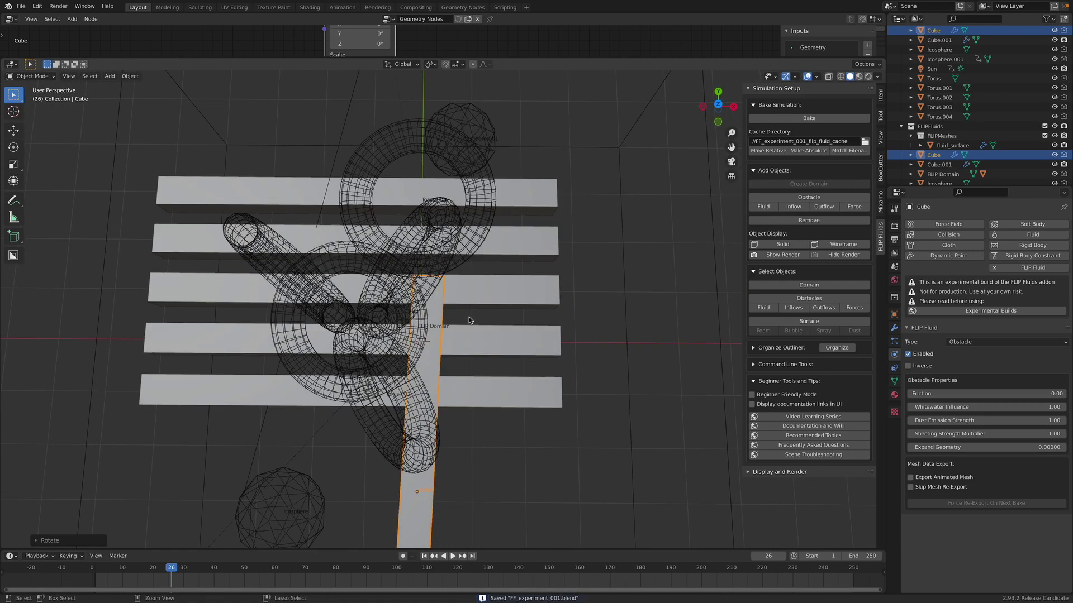
key("ctrl+z")
Rotate the separate Cube bar 90 degrees about the Z axis
key("r")
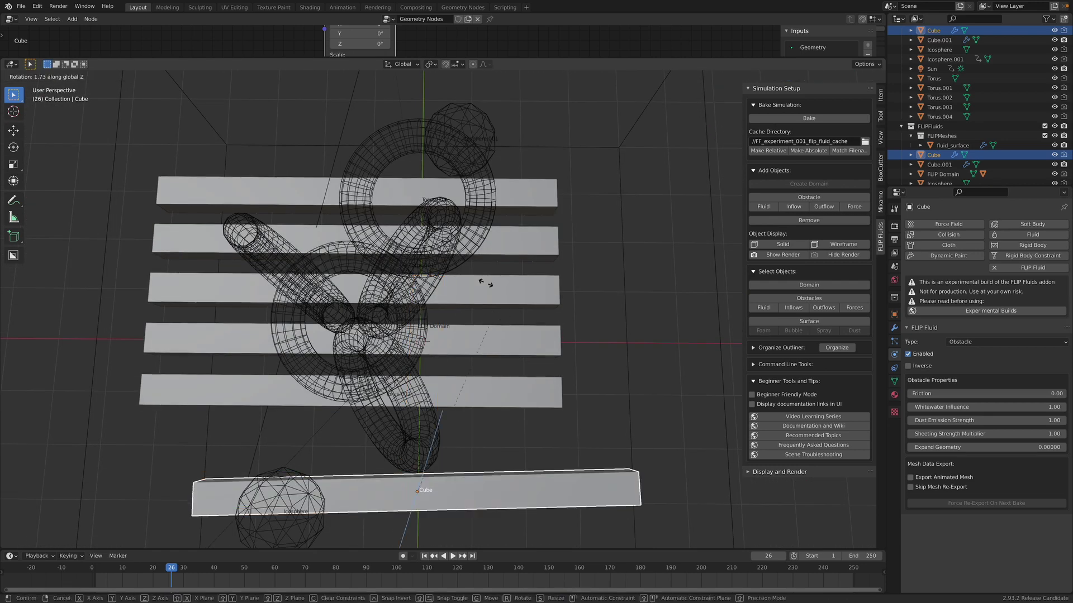
key("z")
key("9")
key("0")
key("Return")
Move the rotated Cube bar so it lies crosswise on top of the row of bars, beneath the tori
scroll(404, 228, "down", 3)
middle_click_drag(545, 360, 473, 329)
key("g")
left_click(508, 285)
middle_click_drag(508, 285, 460, 256)
key("g")
left_click(503, 296)
middle_click_drag(503, 296, 527, 330)
key("g")
left_click(474, 287)
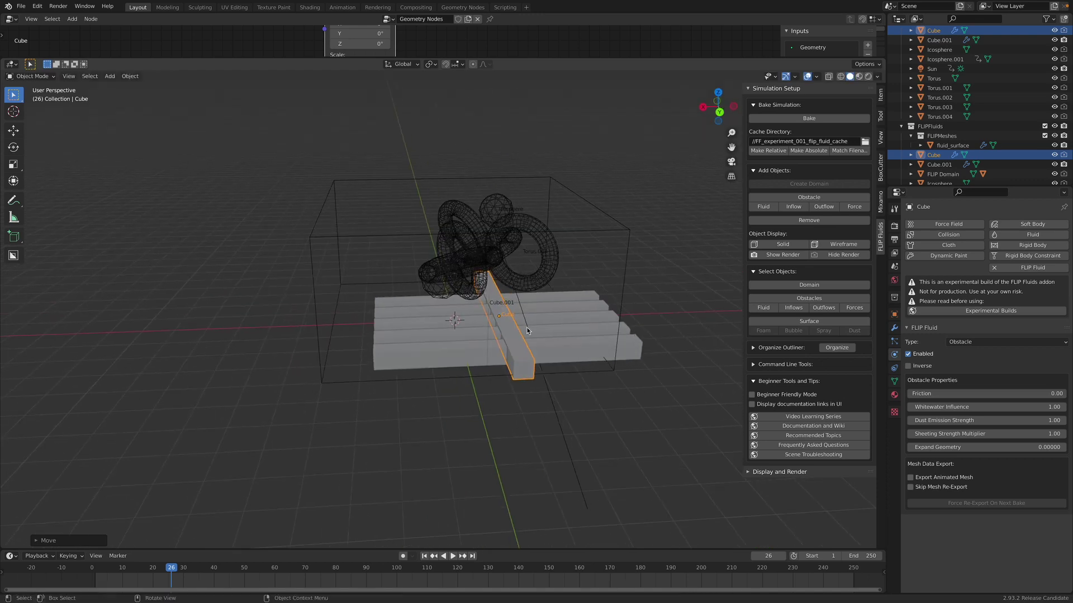
Scale the crosswise Cube bar along the global X axis to about five times its width and save the file
key("s")
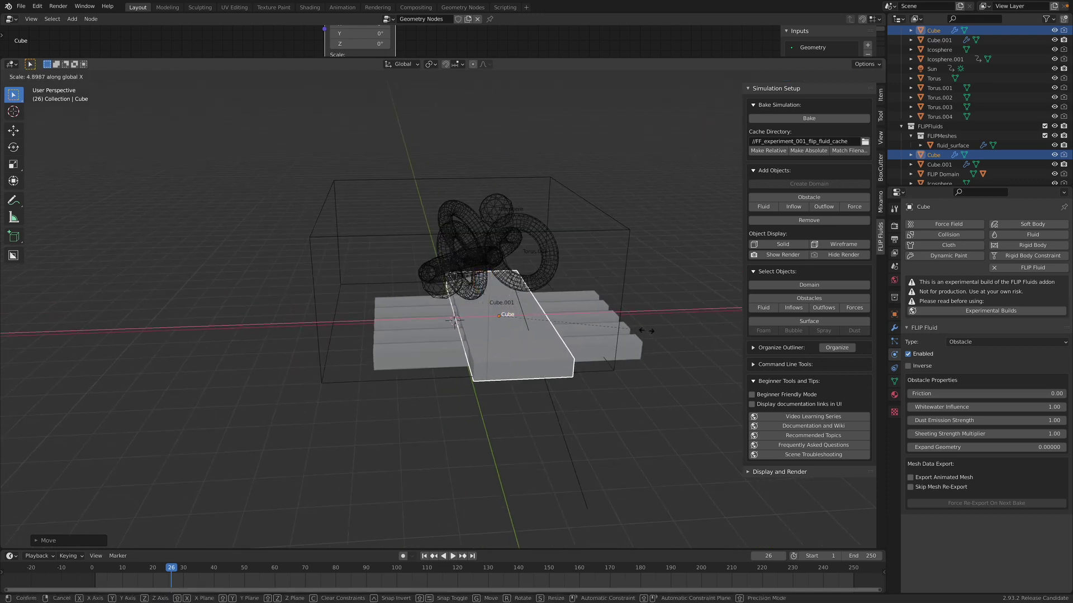
left_click(647, 330)
middle_click_drag(647, 331, 590, 286)
key("ctrl+s")
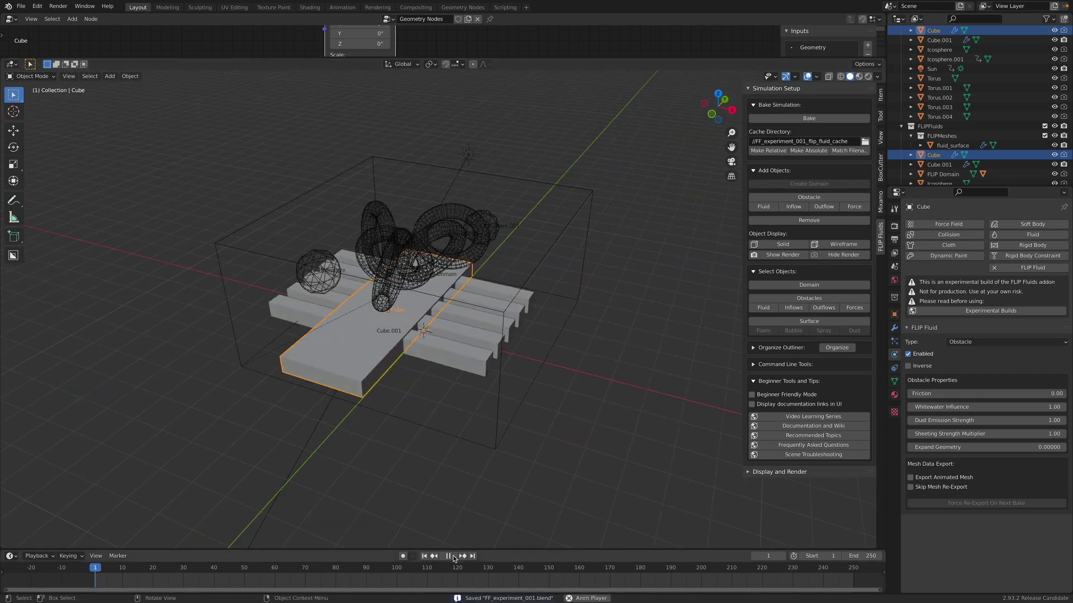
Return the timeline to frame 1 and add a Monkey mesh to the scene
left_click(425, 556)
middle_click_drag(504, 369, 474, 360)
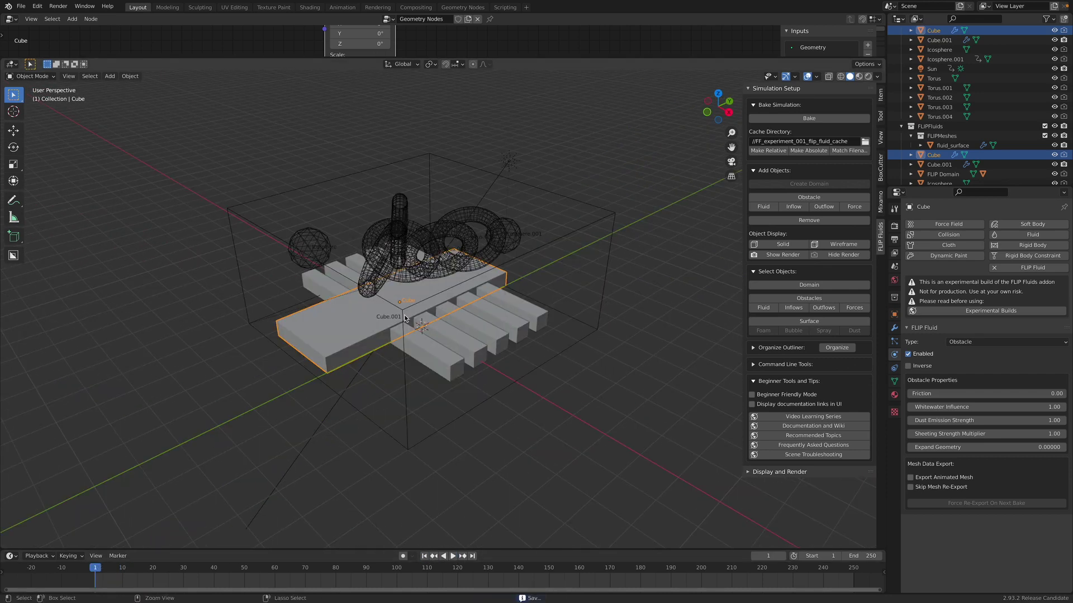
left_click(317, 273)
middle_click_drag(396, 297, 429, 304)
key("shift+a")
mouse_move(430, 307)
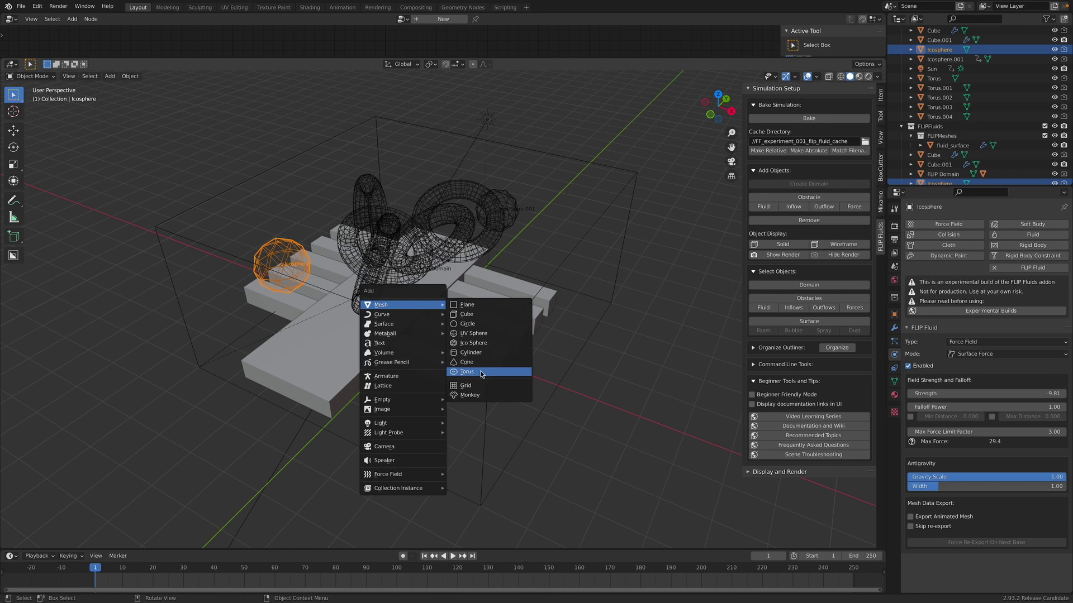
left_click(475, 397)
Move the monkey mesh beside the tori, above the exposed ends of the bars
middle_click_drag(505, 358, 481, 316)
key("g")
left_click(564, 263)
middle_click_drag(564, 263, 607, 265)
Select all FLIP Fluids force objects and choose Surface Force as the icosphere's force field mode
scroll(607, 264, "up", 2)
left_click(841, 307)
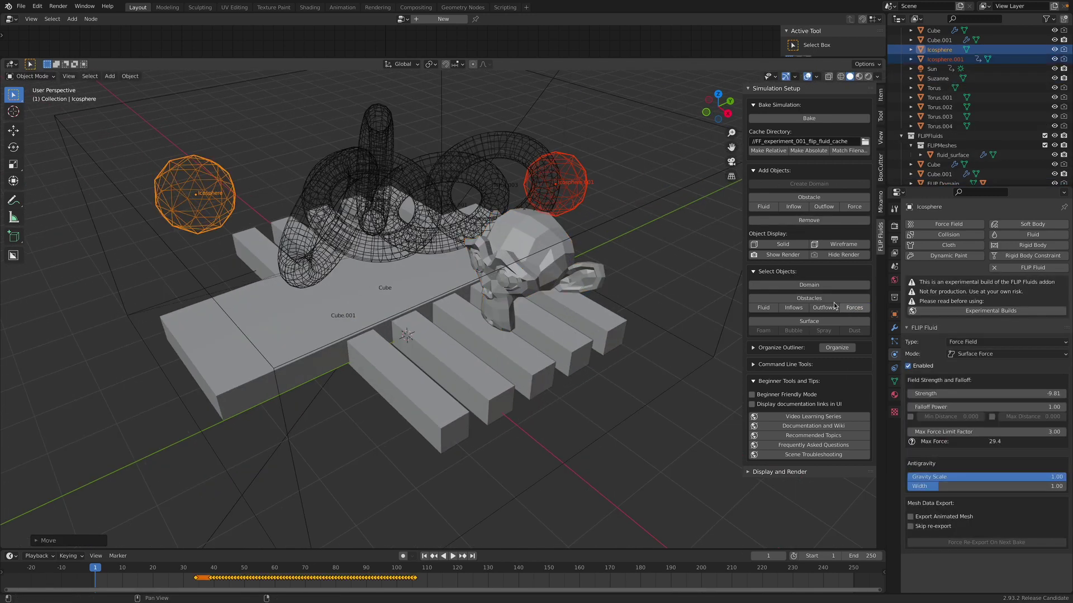
left_click(970, 356)
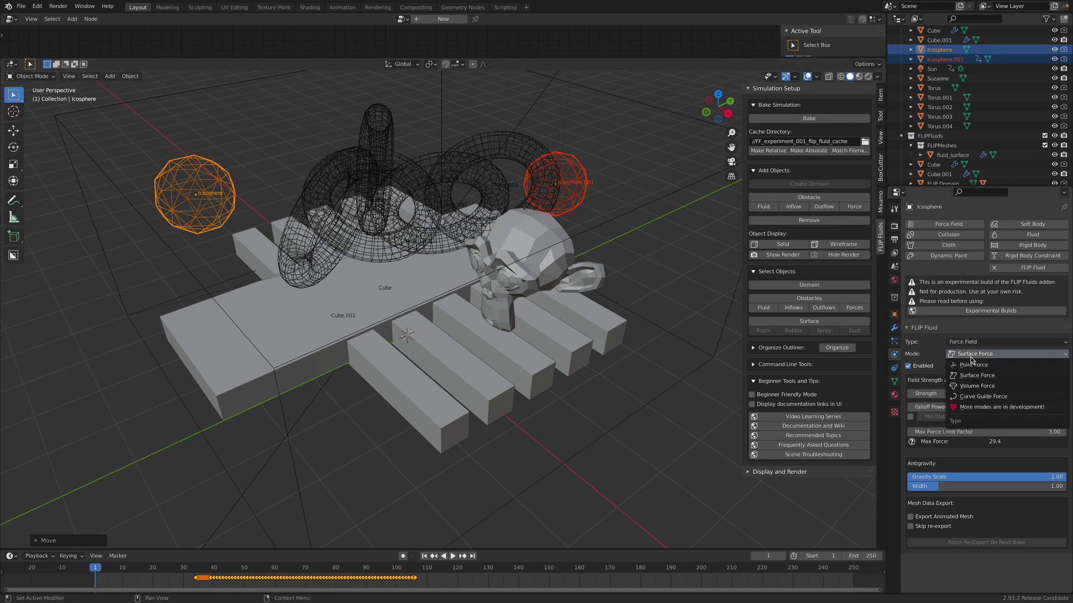
left_click(997, 376)
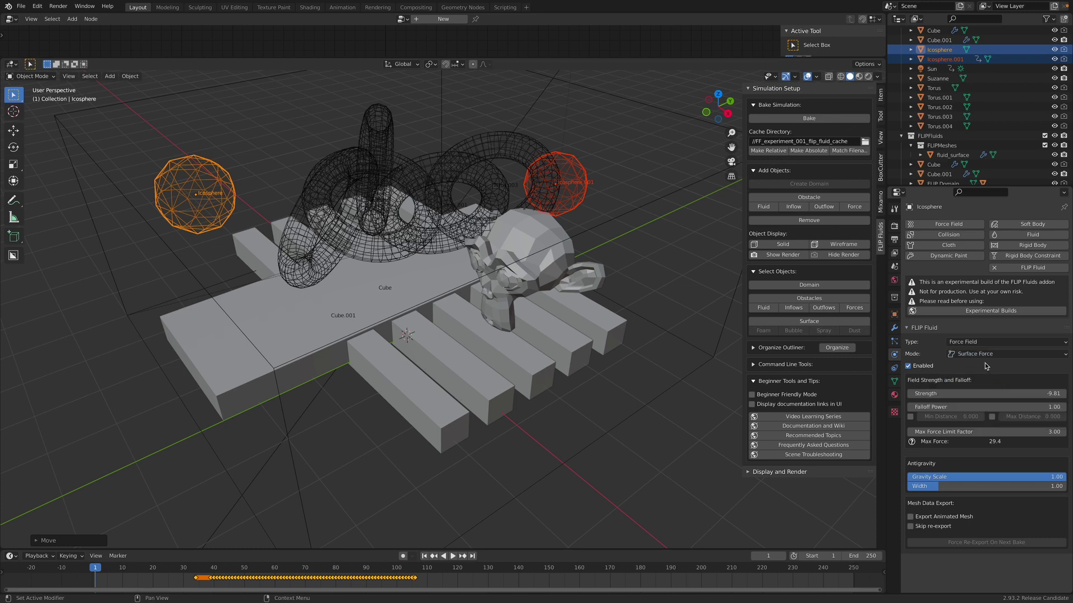
Add a Bezier circle curve and move it beside the tori, over the exposed bars in front of the monkey mesh
left_click(984, 358)
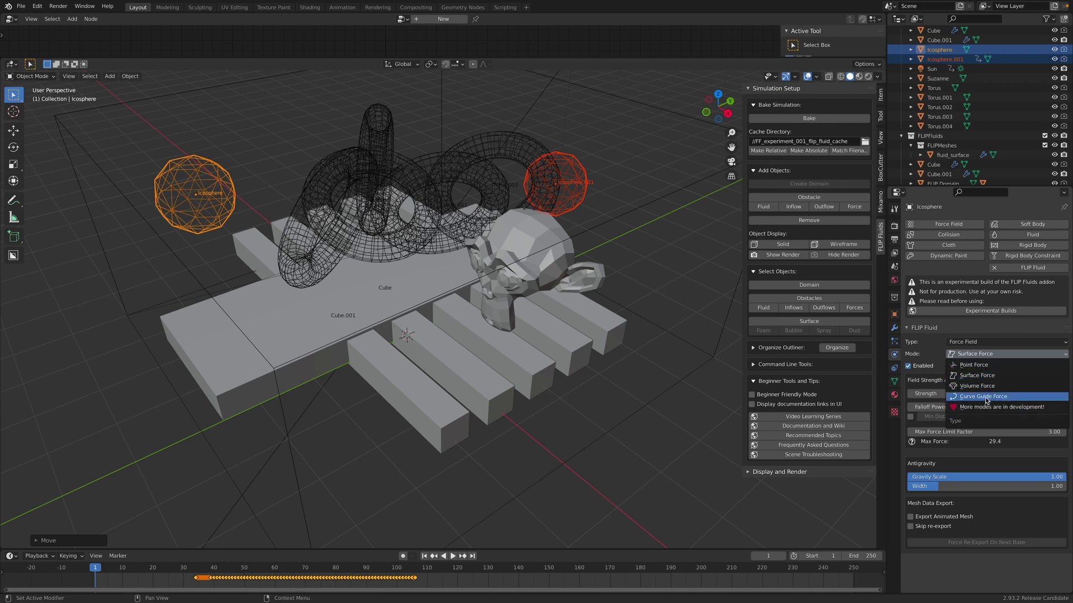
middle_click_drag(614, 357, 593, 350)
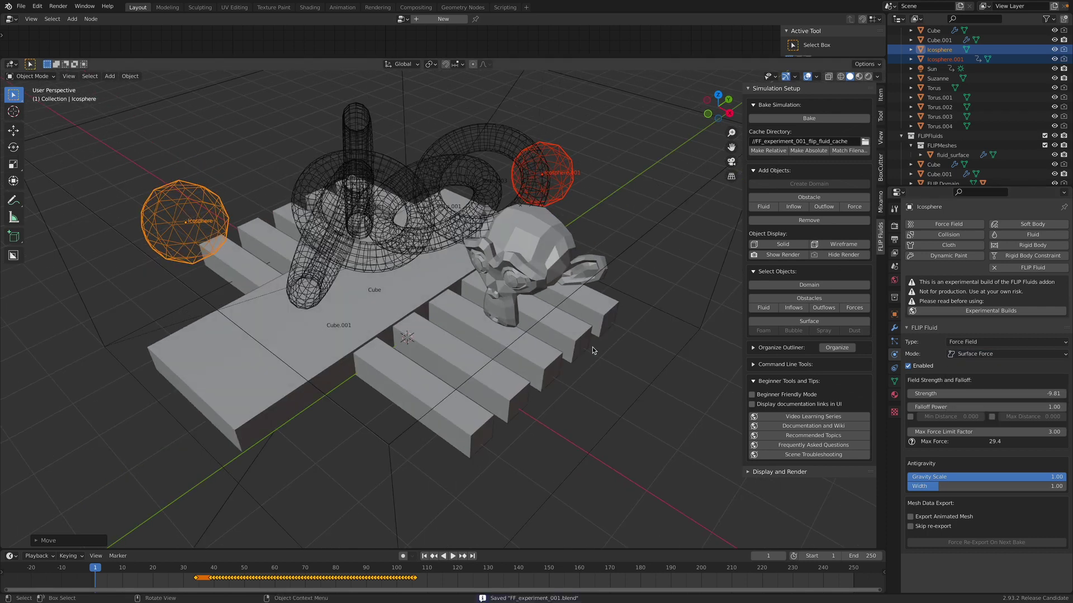
key("shift+a")
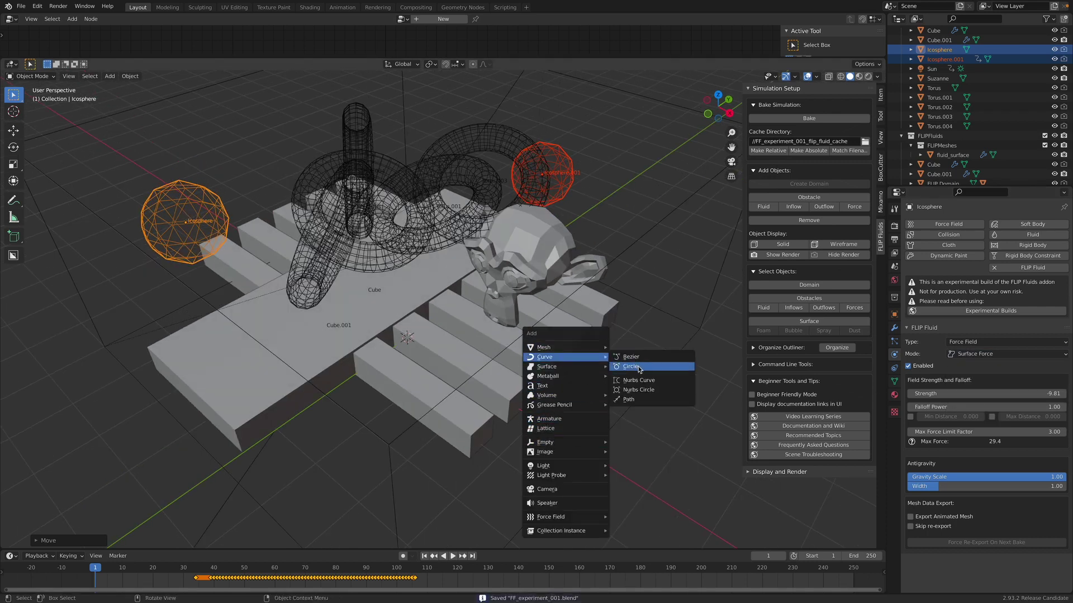
left_click(630, 366)
middle_click_drag(312, 410, 433, 396)
key("g")
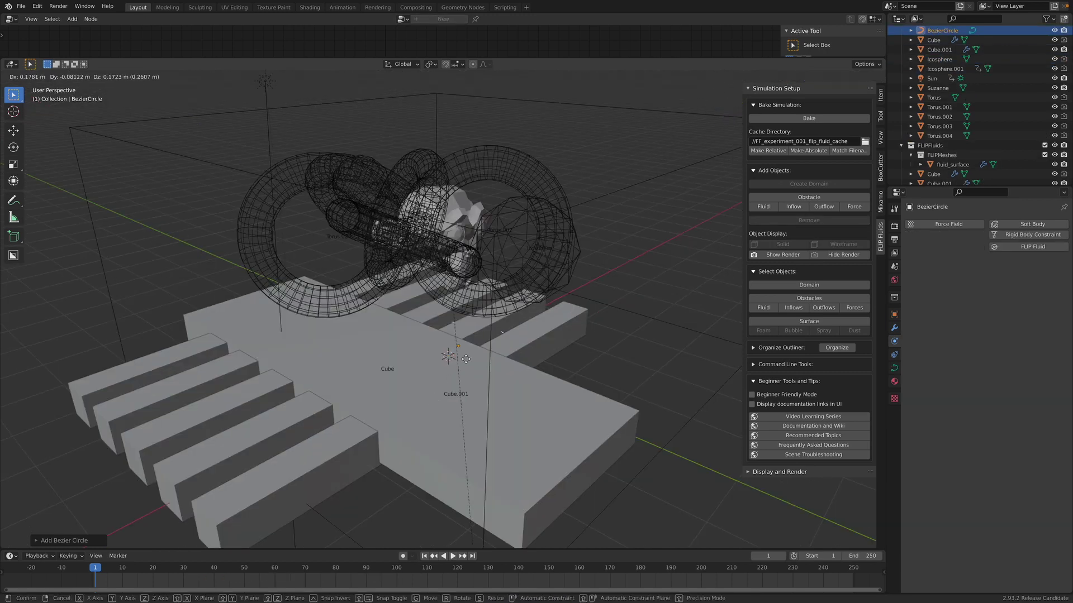
left_click(541, 304)
middle_click_drag(541, 305, 568, 313)
left_click(846, 314)
Make the Bezier circle a FLIP Fluids force object and check the force field modes of the two icospheres
left_click(564, 328)
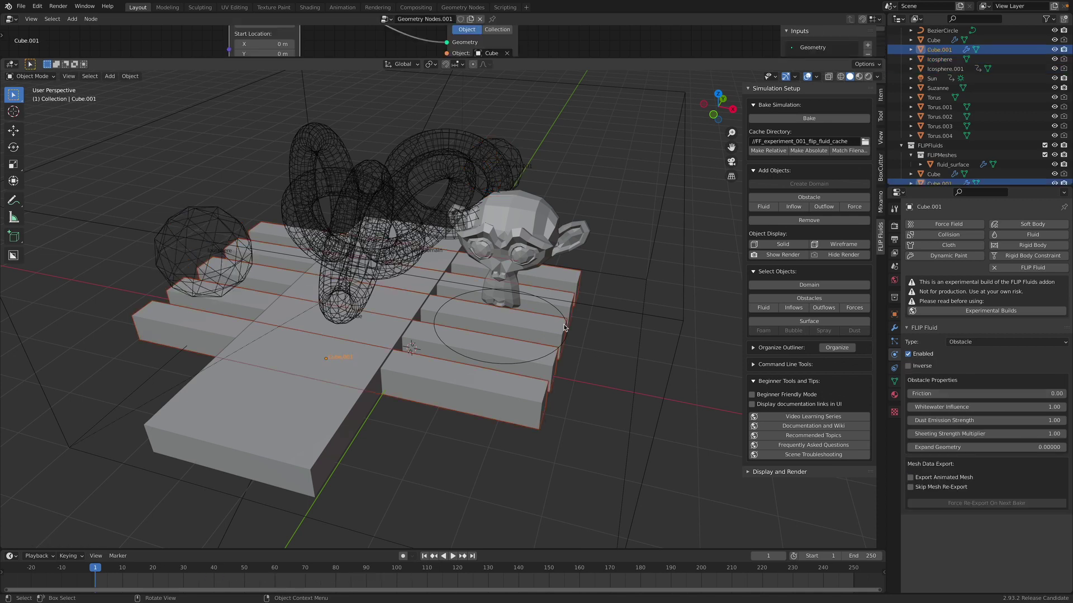
left_click(566, 324)
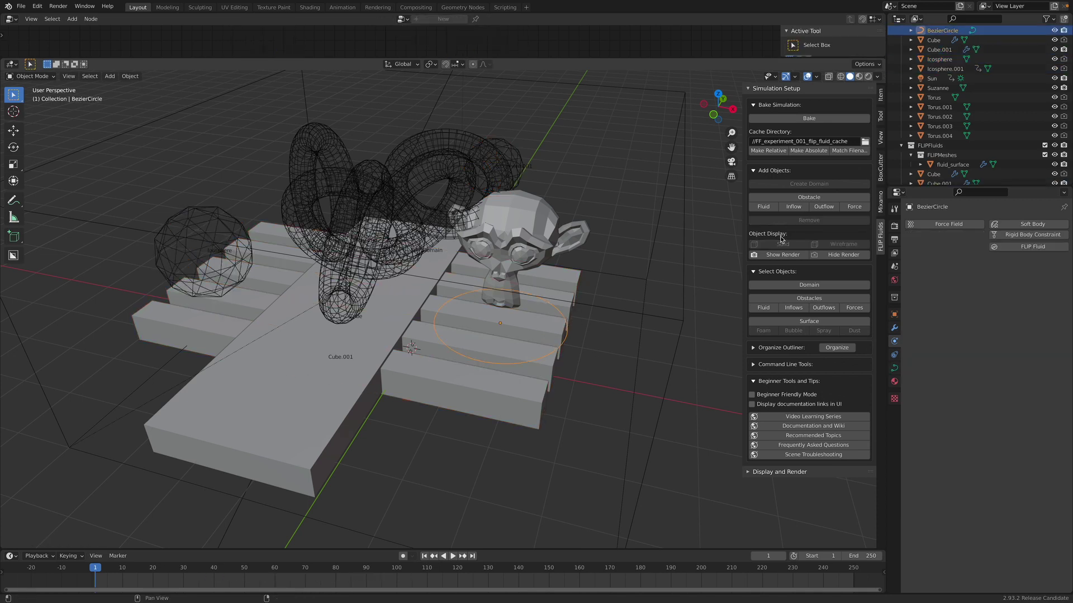
left_click(847, 208)
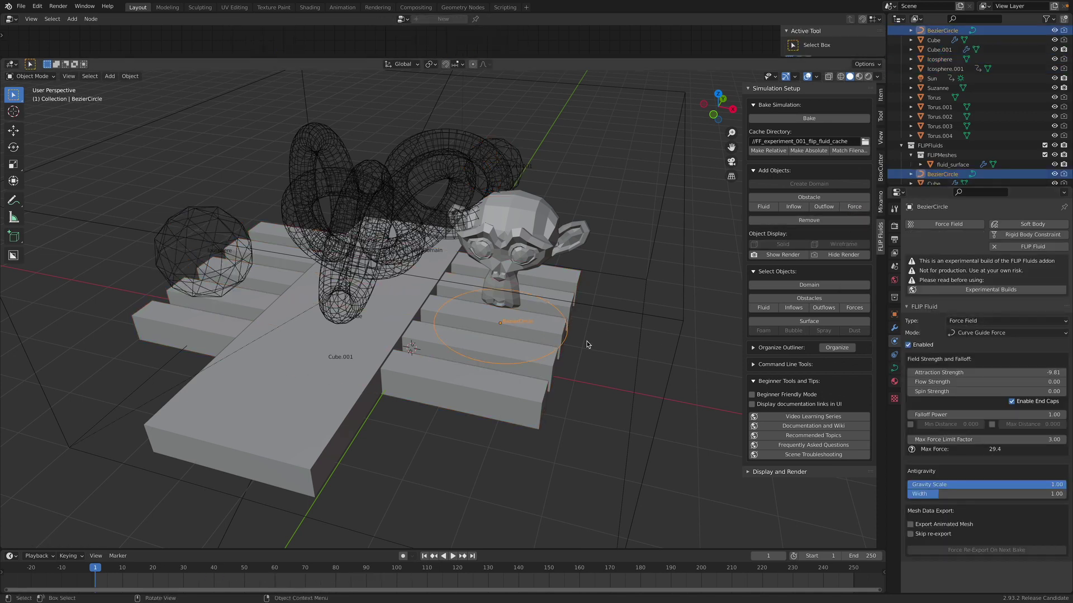
left_click(222, 251)
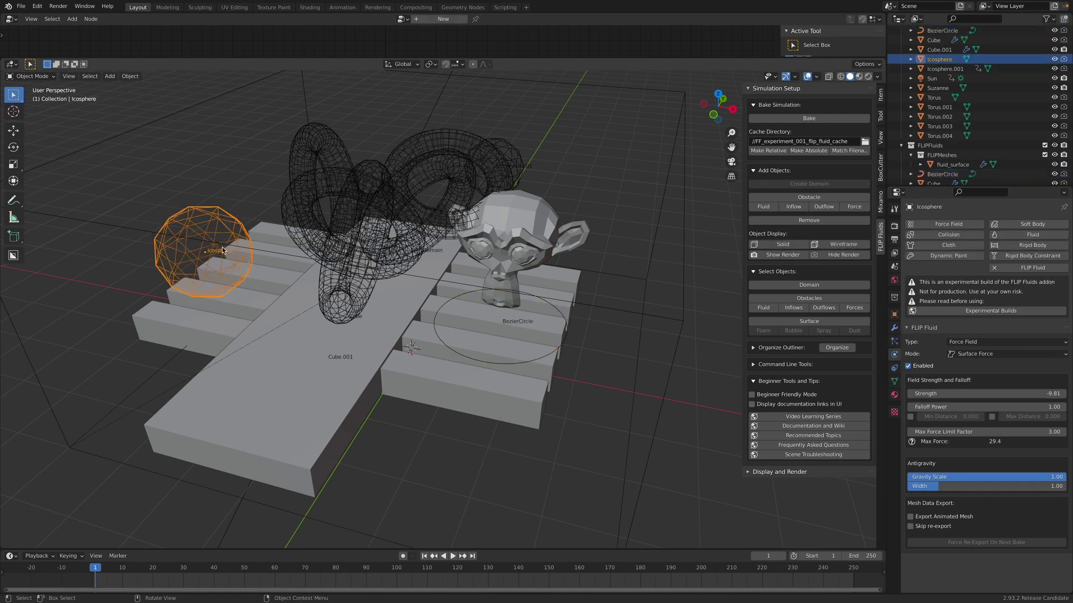
left_click(502, 172)
left_click(502, 172)
middle_click_drag(579, 227, 563, 224)
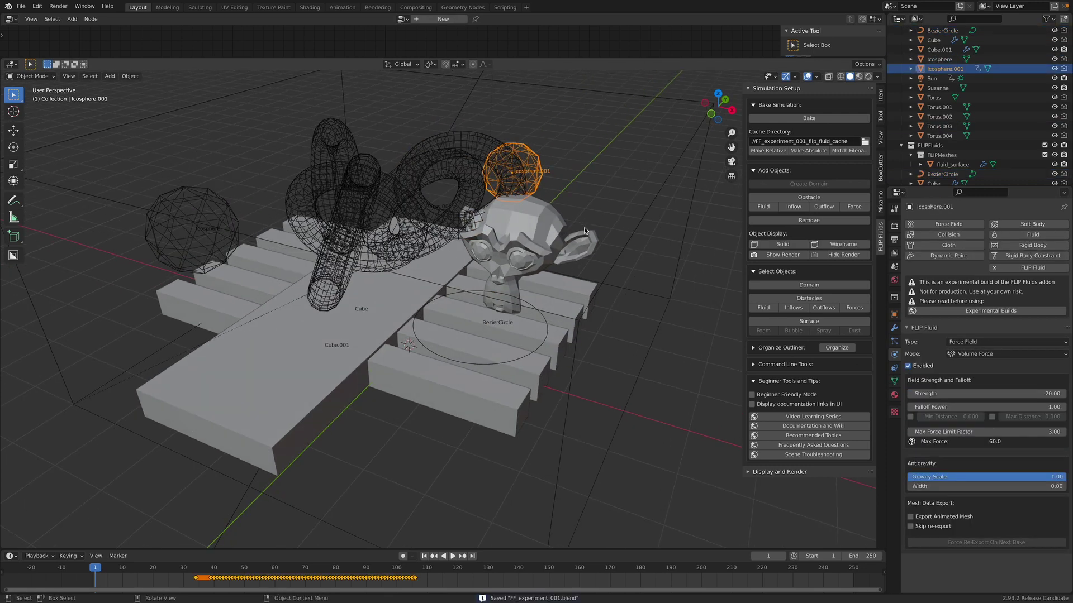
Move the monkey mesh outward to the far end of the exposed bars and freely rotate it
left_click(561, 251)
key("g")
left_click(602, 245)
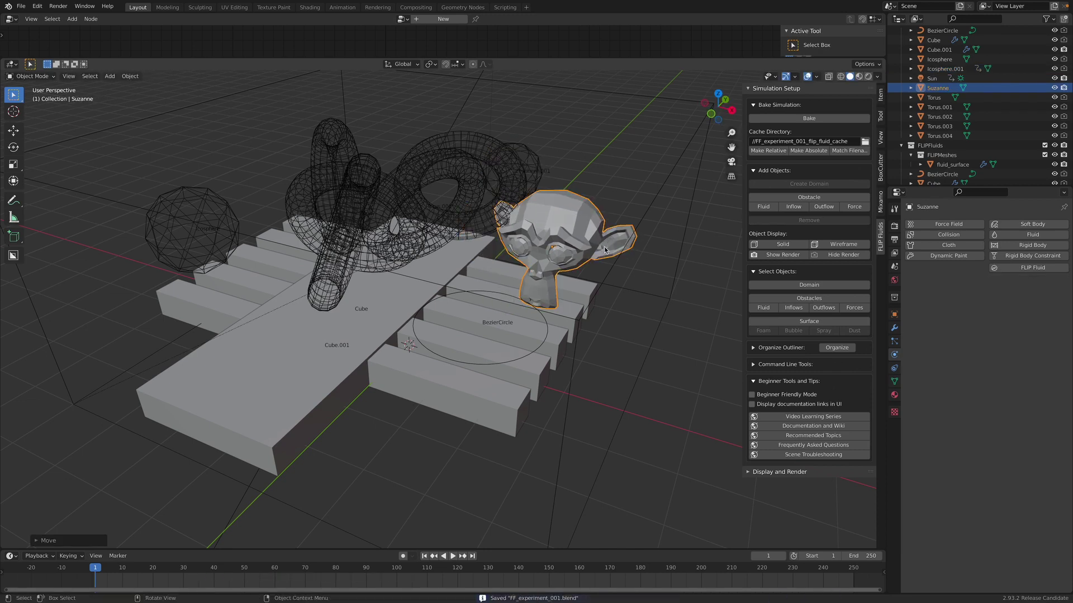
middle_click_drag(602, 245, 558, 223)
key("g")
left_click(638, 266)
key("r")
key("r")
key("g")
left_click(613, 225)
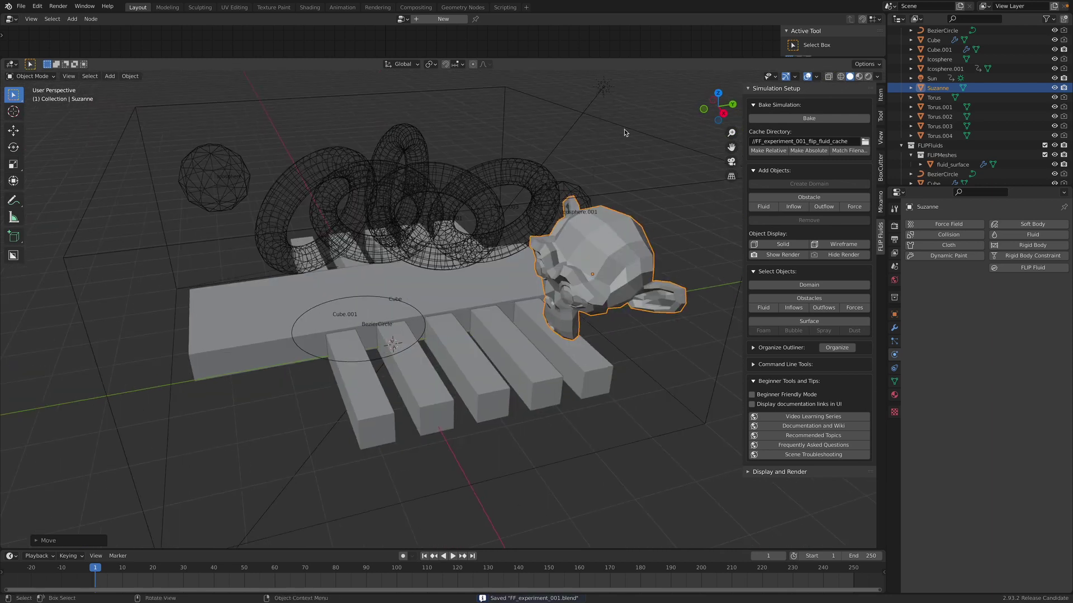
Start baking the fluid simulation with the rearranged obstacles and force objects
left_click(624, 129)
left_click(777, 119)
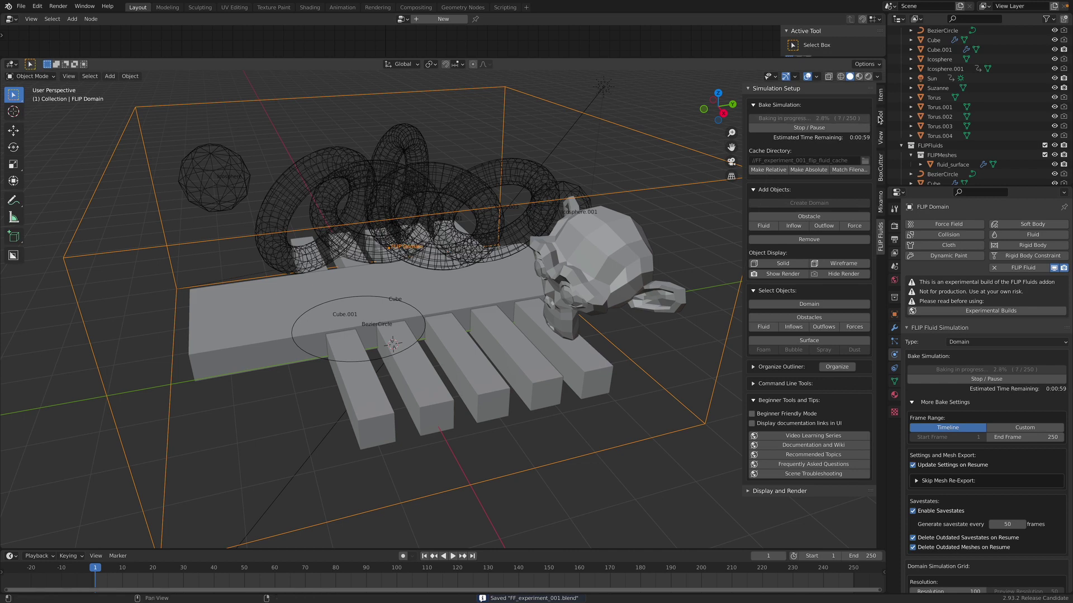
Enlarge the outliner, collapse the main Collection, and select the fluid_surface mesh
left_click_drag(886, 117, 900, 117)
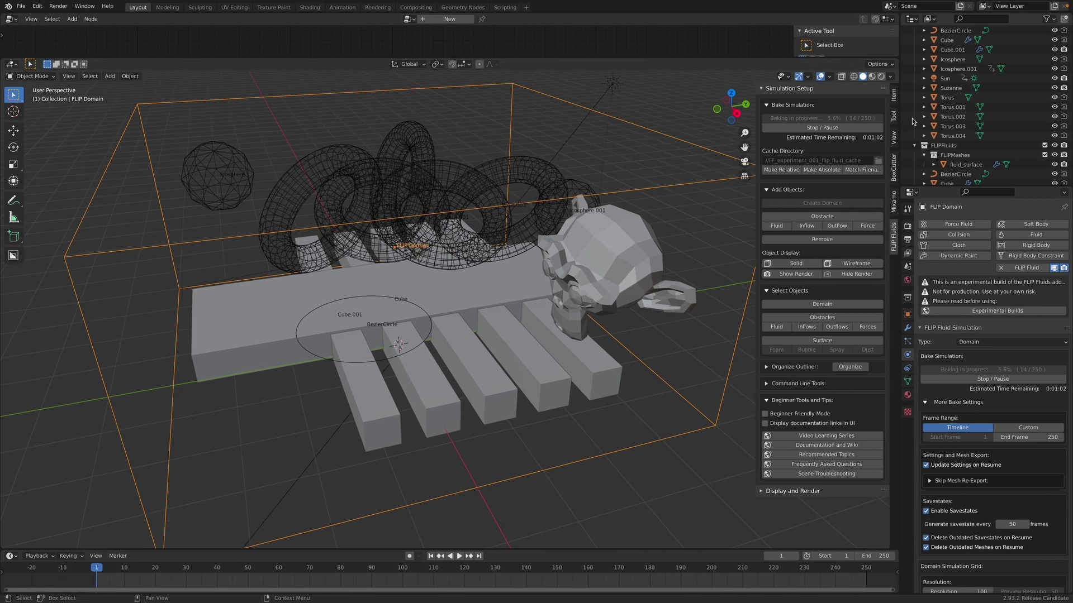
left_click_drag(940, 186, 940, 234)
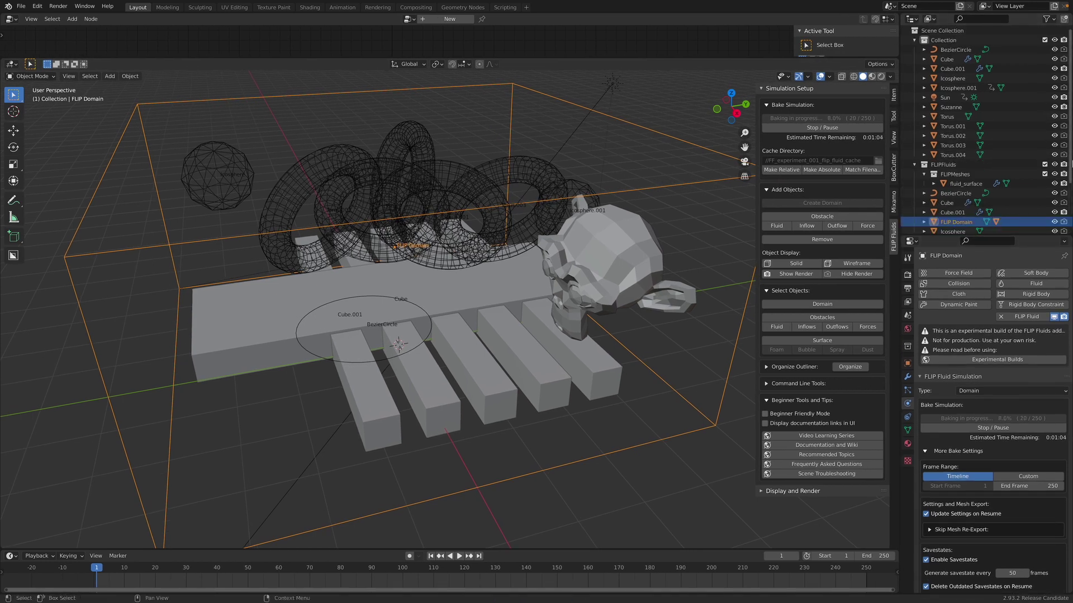
left_click(915, 41)
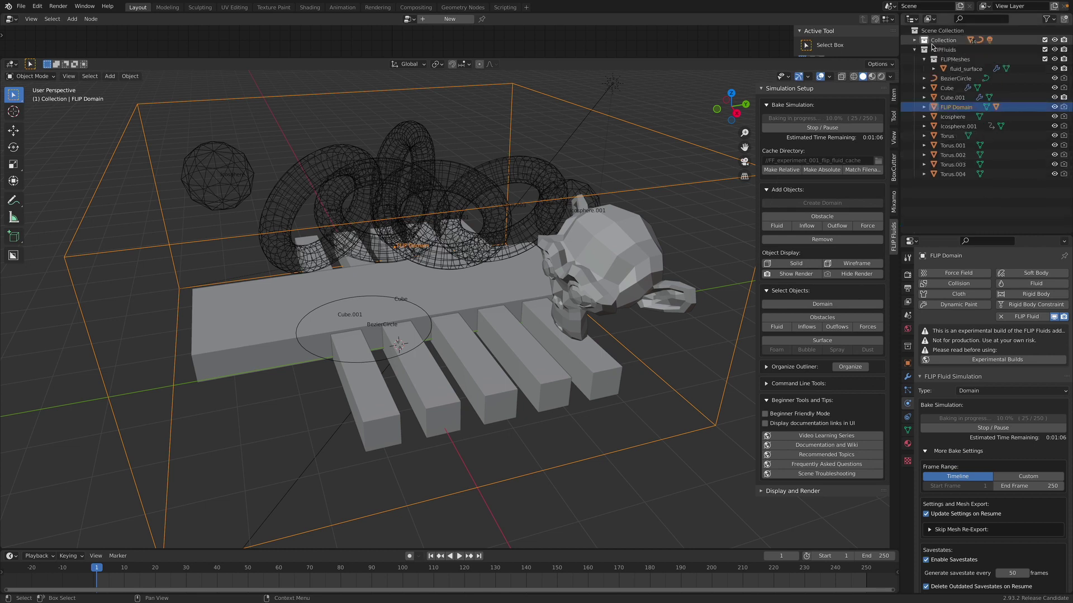
left_click(962, 69)
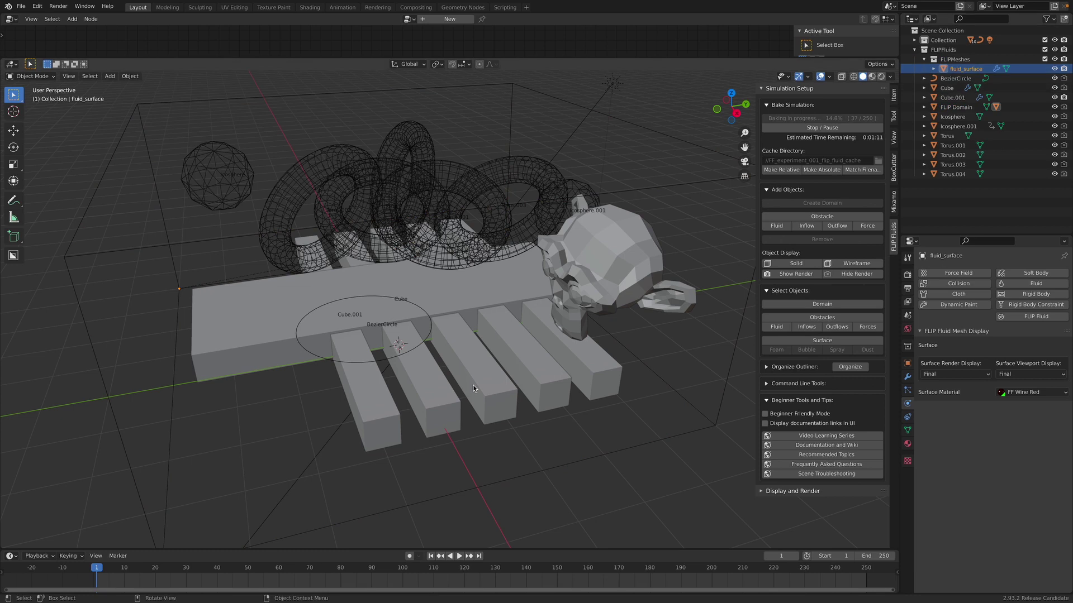
Play the baked fluid from frame 1 while viewing it from several angles, and save the file
key("space")
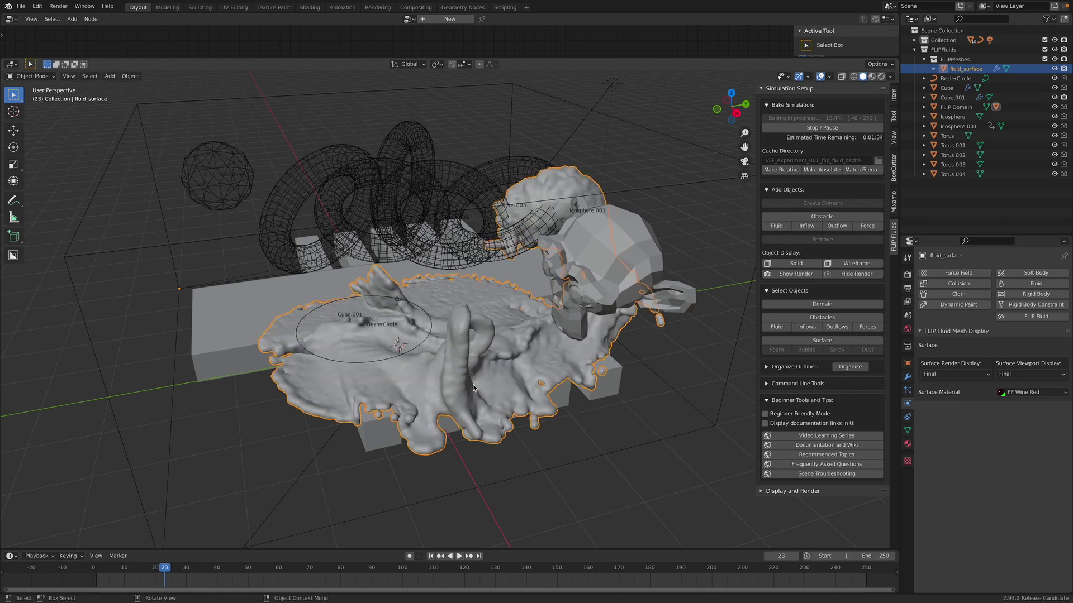
middle_click_drag(478, 335, 482, 367)
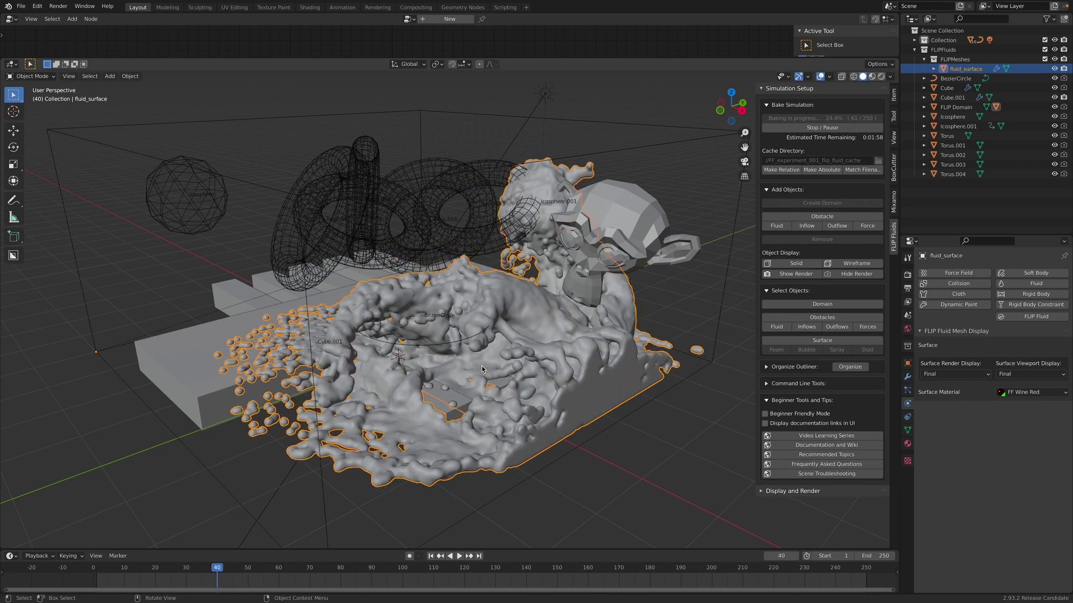
middle_click_drag(503, 372, 492, 401)
left_click(492, 403)
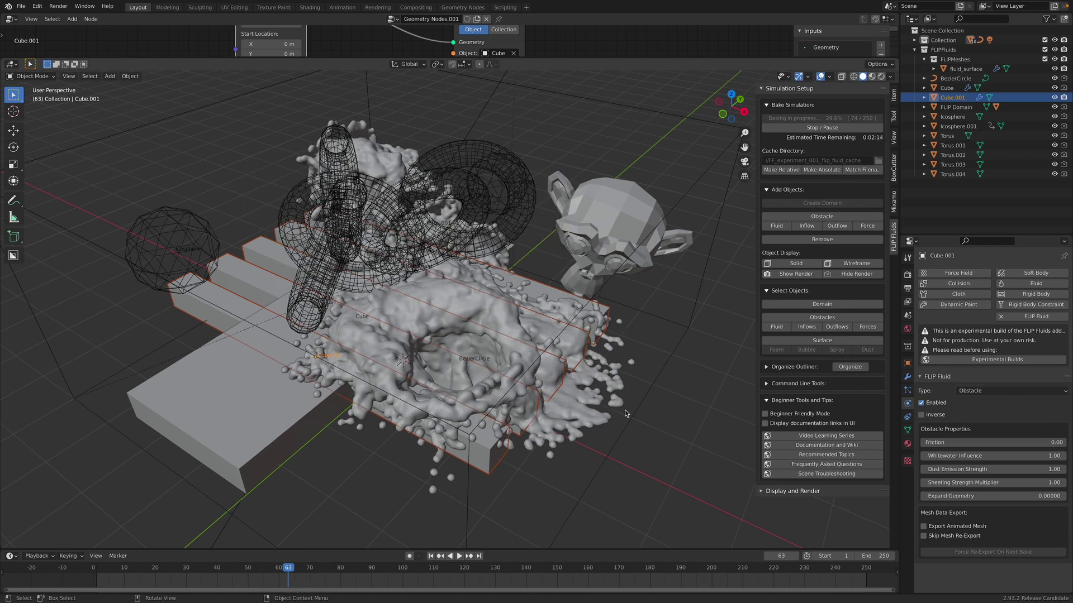
left_click(660, 407)
middle_click_drag(631, 370, 634, 344)
key("ctrl+s")
Scrub and replay the frames around 30 to 41 to examine how the fluid moves around the Bezier circle and the bars
middle_click_drag(436, 308, 401, 354)
key("space")
left_click(155, 570)
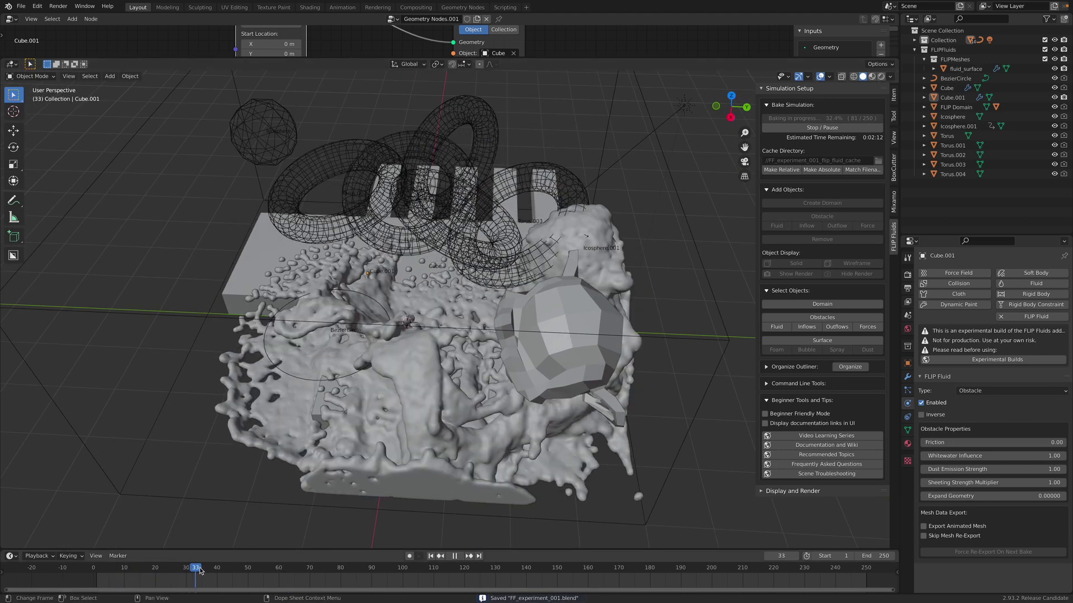
key("space")
middle_click_drag(447, 443, 467, 434)
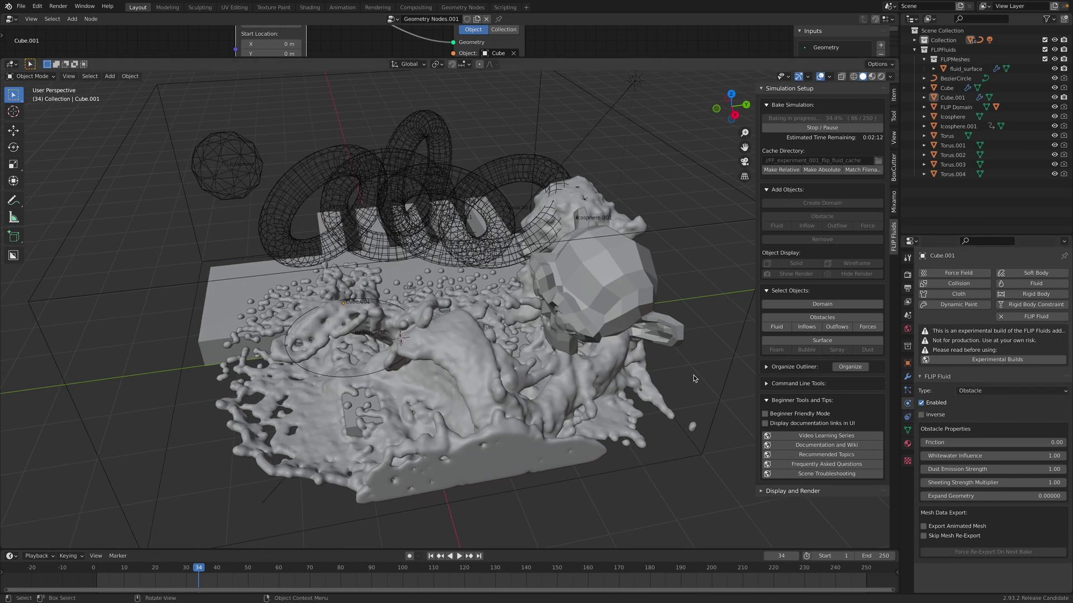
middle_click_drag(712, 373, 697, 343)
scroll(712, 354, "down", 1)
scroll(721, 337, "up", 1)
left_click_drag(148, 571, 175, 571)
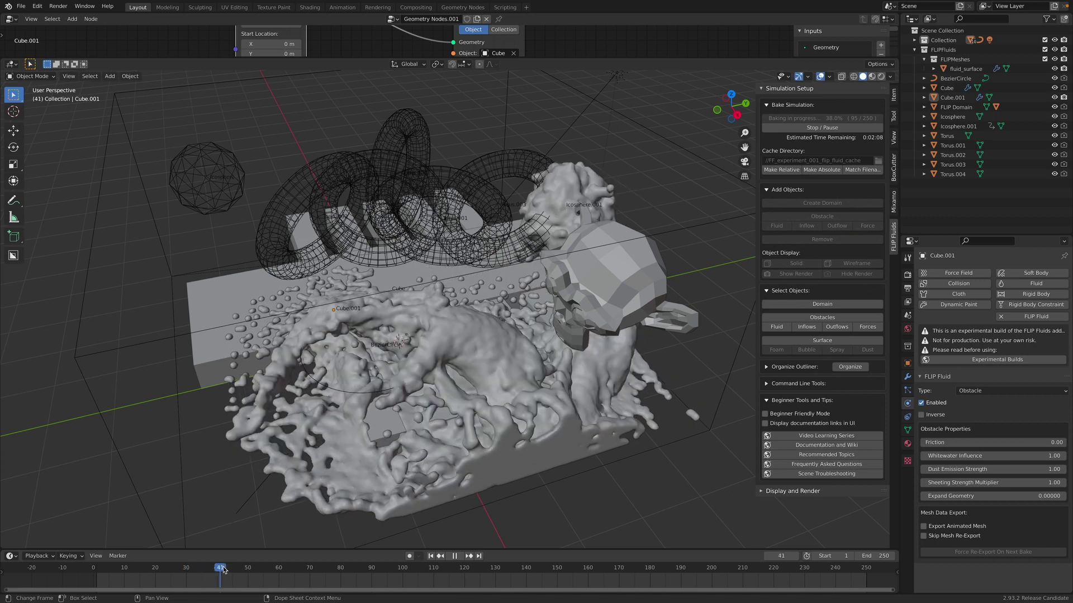
key("space")
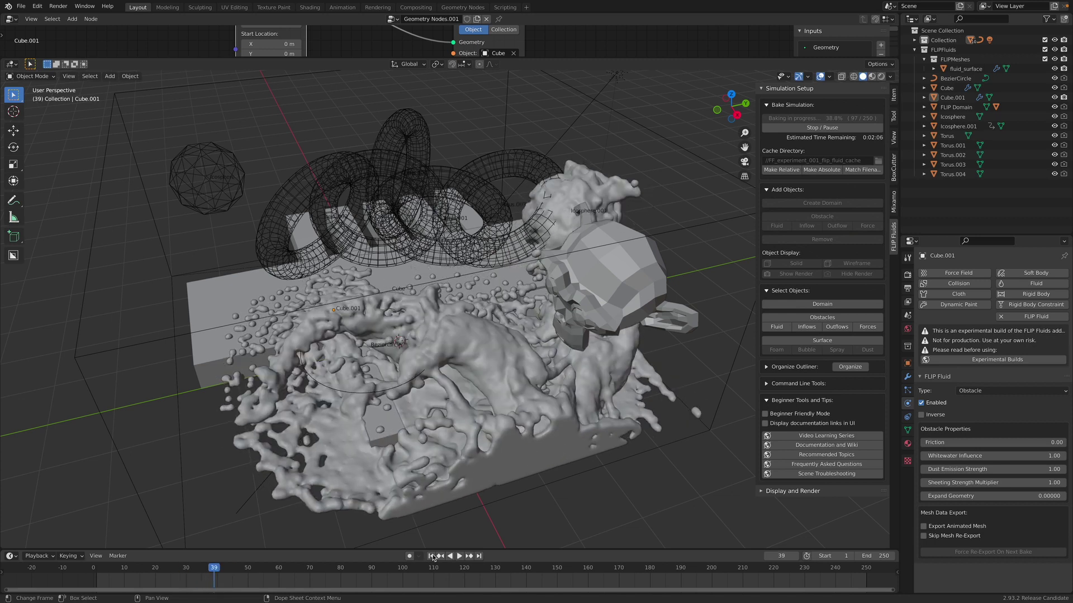
Replay the fluid from the first frame and scrub through the baked frames
left_click(430, 556)
left_click(459, 556)
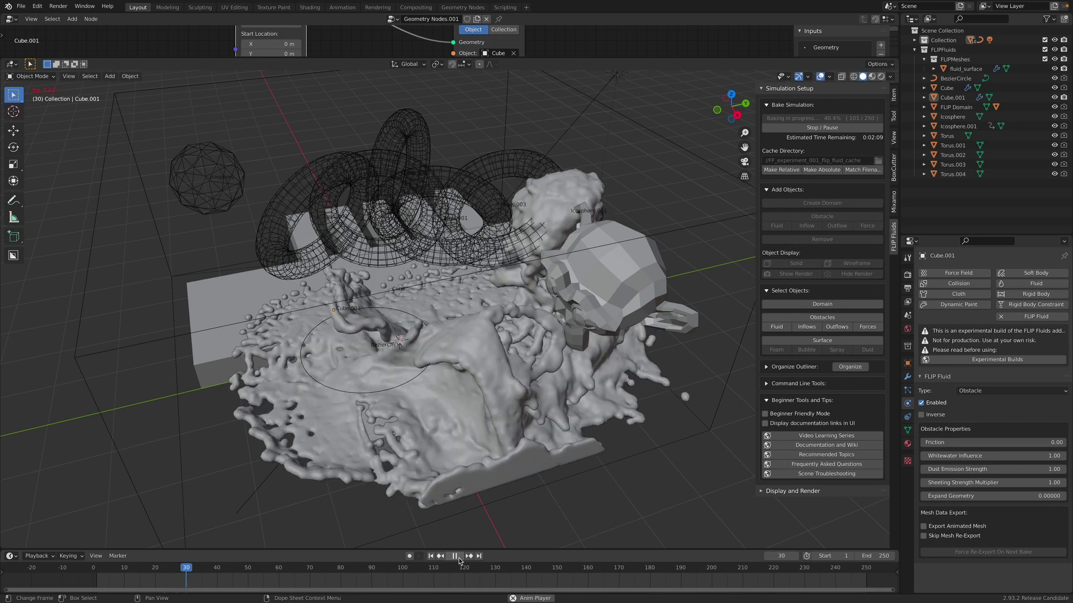
left_click(458, 557)
left_click_drag(249, 570, 431, 570)
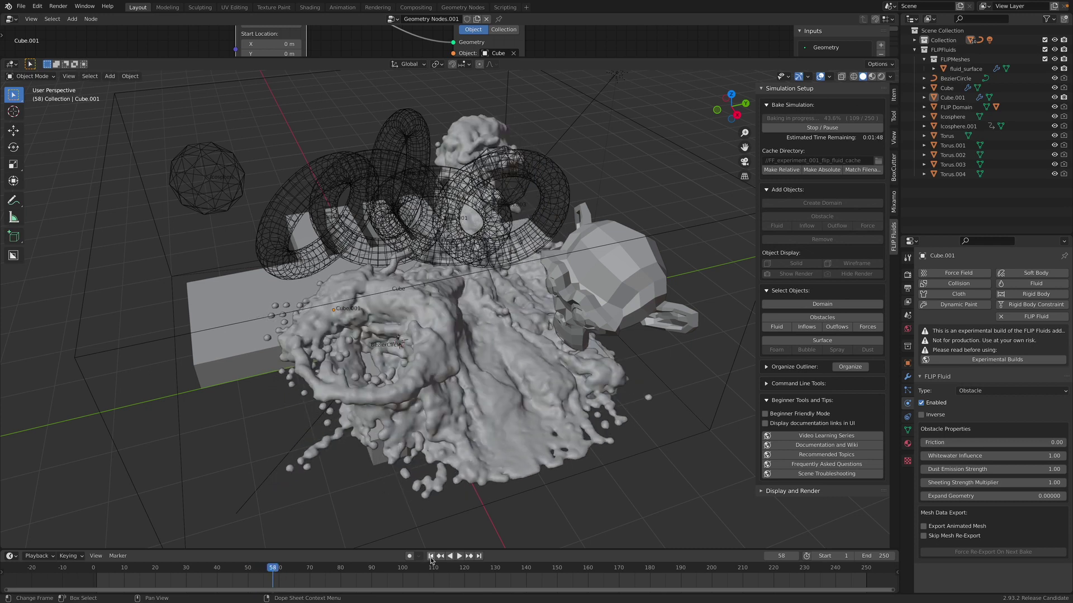
Play the simulation from the start to frame 123, examining the fluid from the front and back of the domain
left_click(431, 556)
left_click(459, 556)
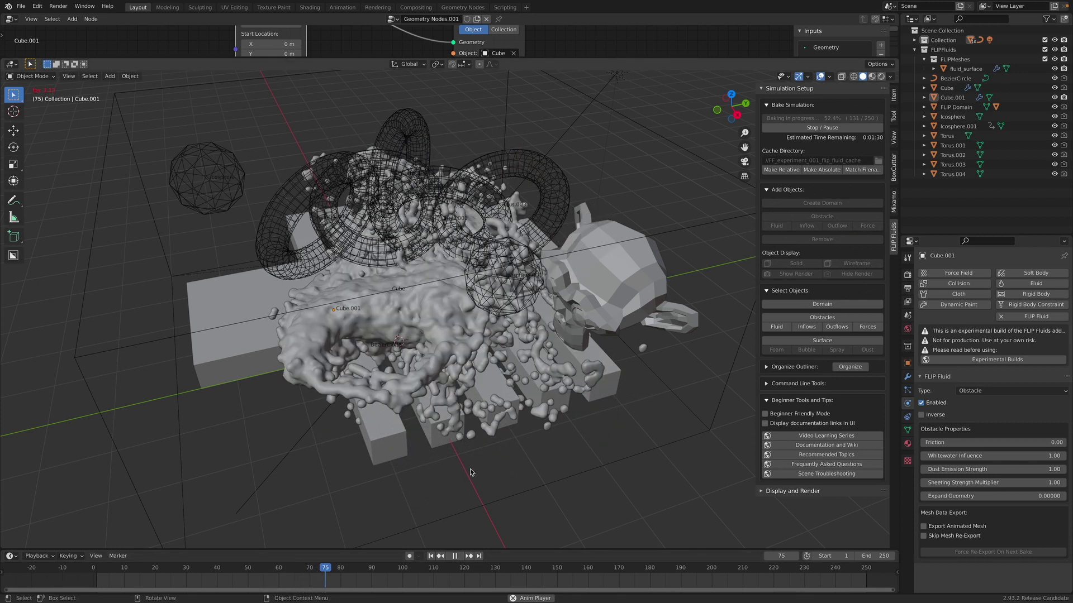
middle_click_drag(492, 408, 473, 458)
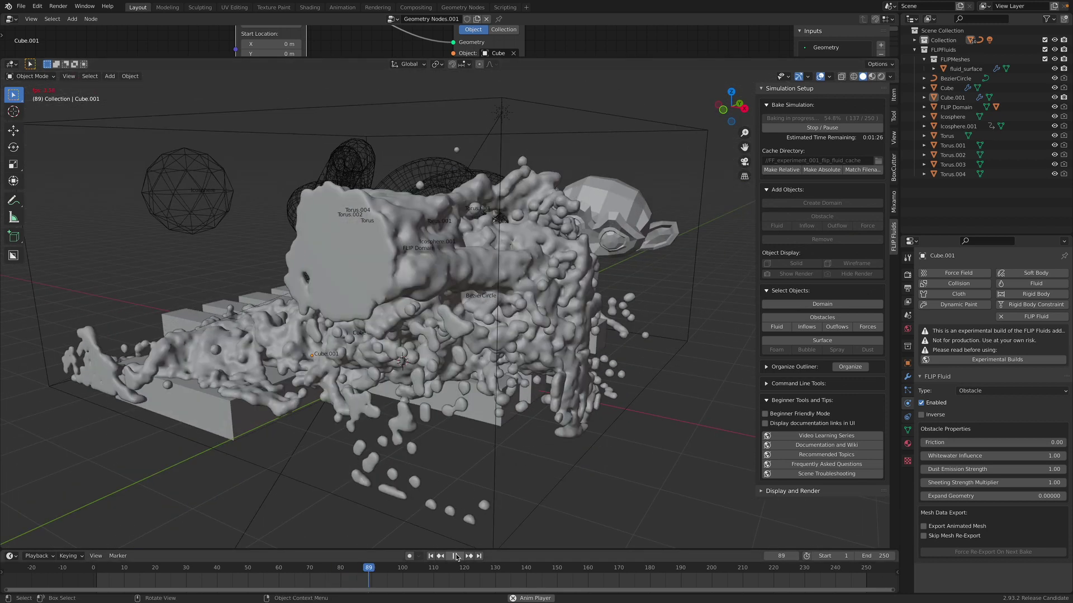
middle_click_drag(536, 347, 546, 407)
middle_click_drag(535, 368, 392, 382)
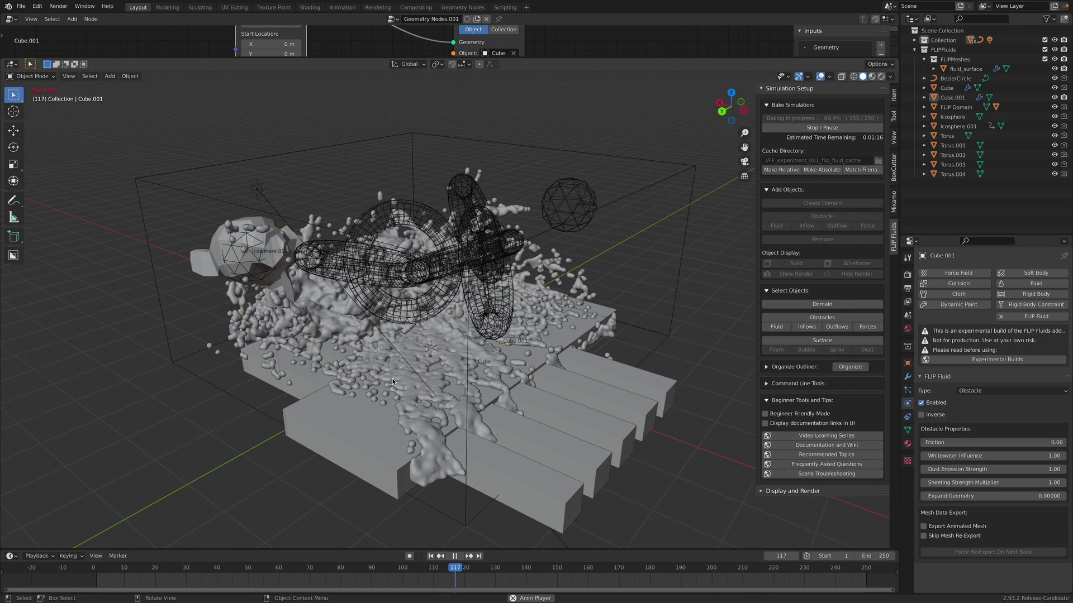
left_click(455, 556)
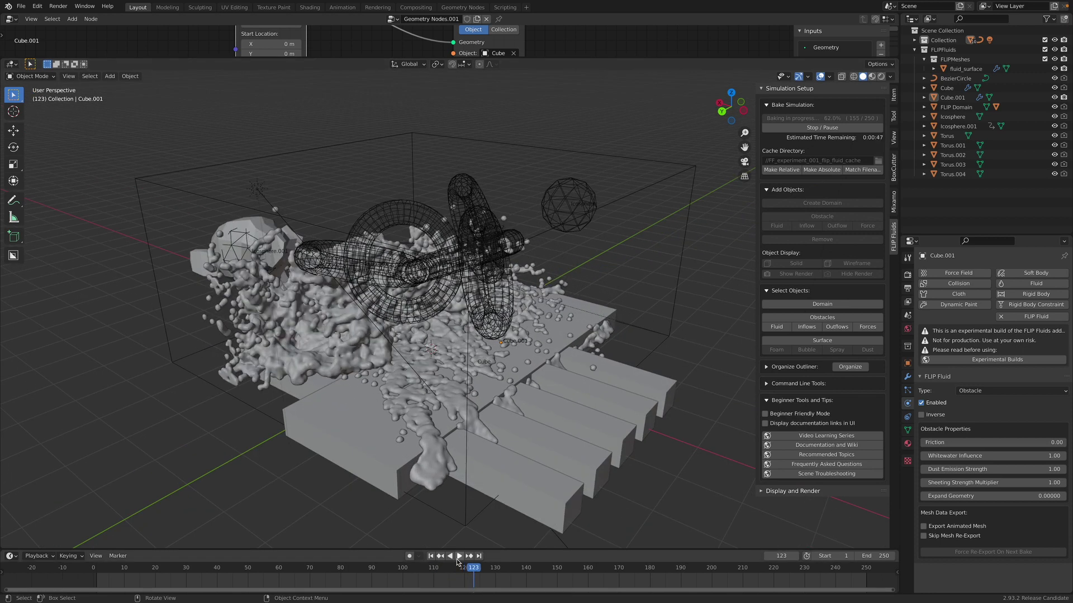
Select the fluid_surface mesh at frame 123 and save the file
left_click(468, 351)
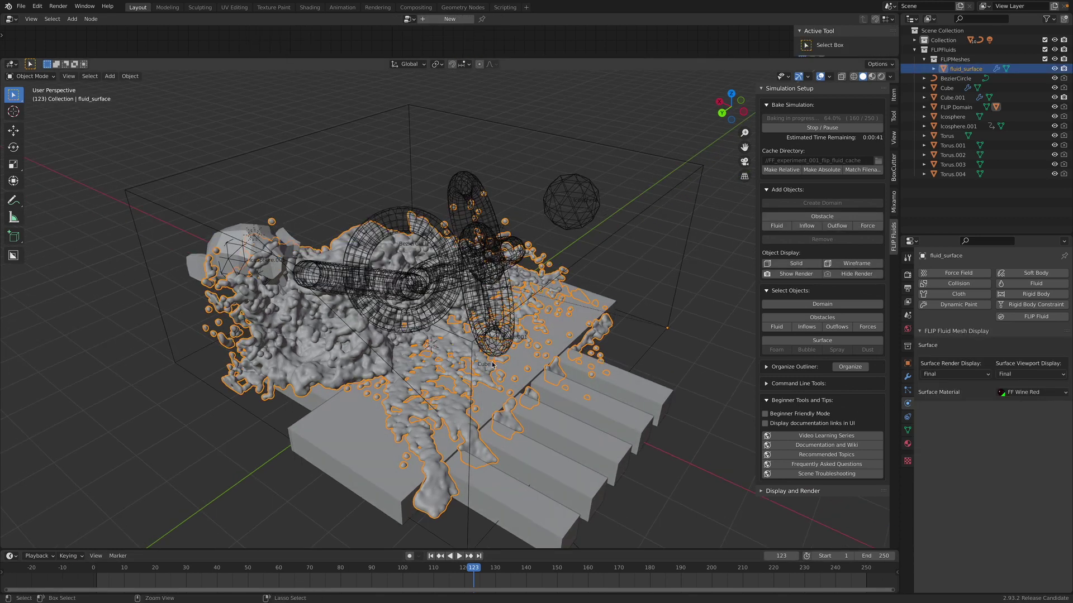
key("ctrl+s")
middle_click_drag(467, 351, 693, 352)
Add a Displace modifier to the fluid surface and set its strength to -0.140
left_click(907, 376)
left_click(961, 273)
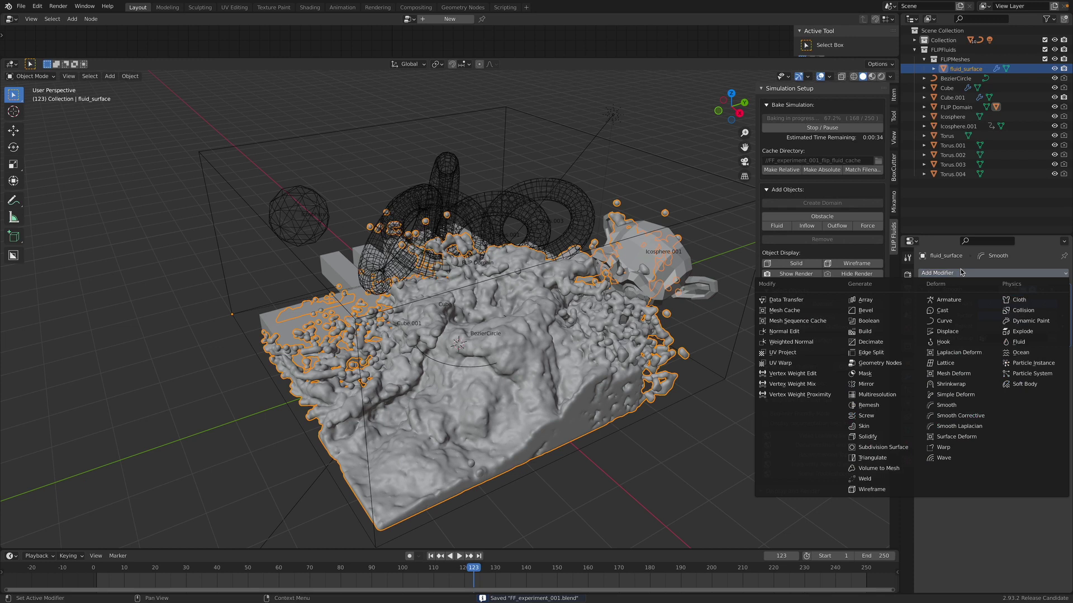
left_click(950, 332)
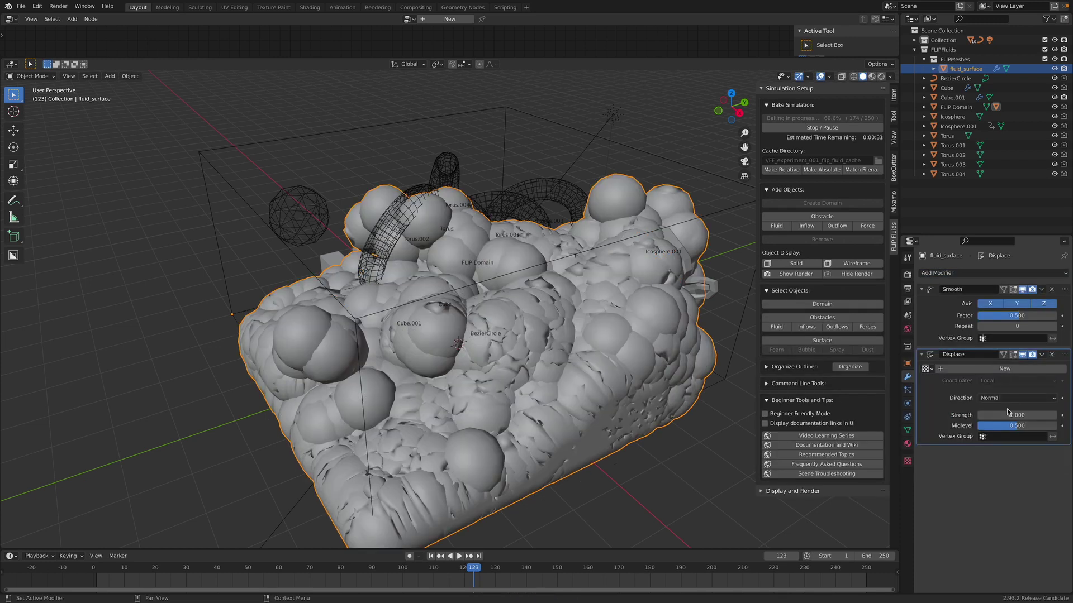
left_click_drag(1016, 415, 944, 415)
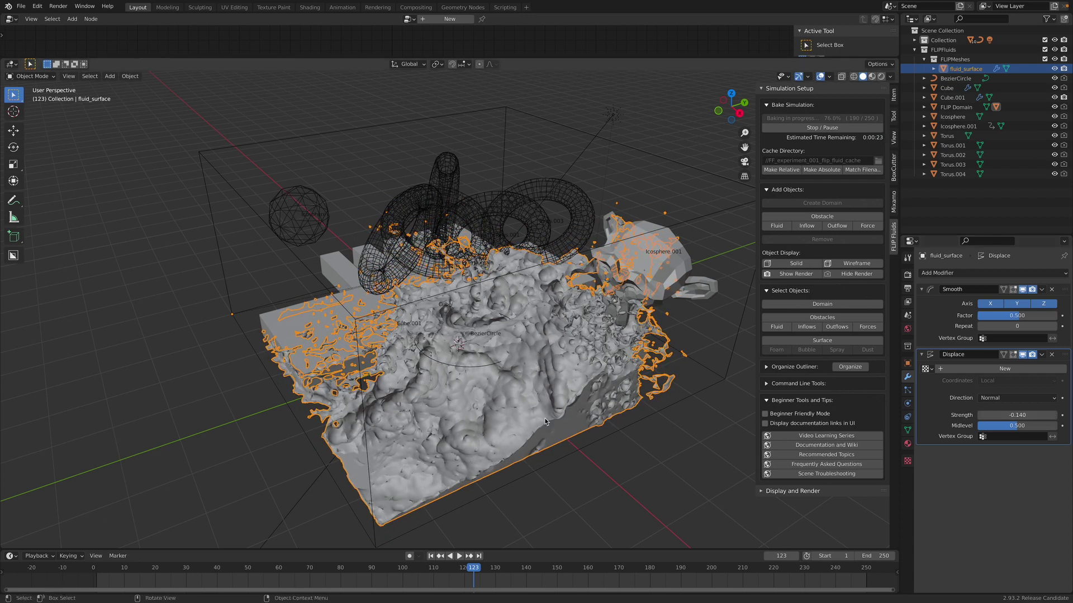
Remove the Displace modifier from the fluid surface, keeping only the Smooth modifier
middle_click_drag(565, 413, 585, 413)
left_click(676, 394)
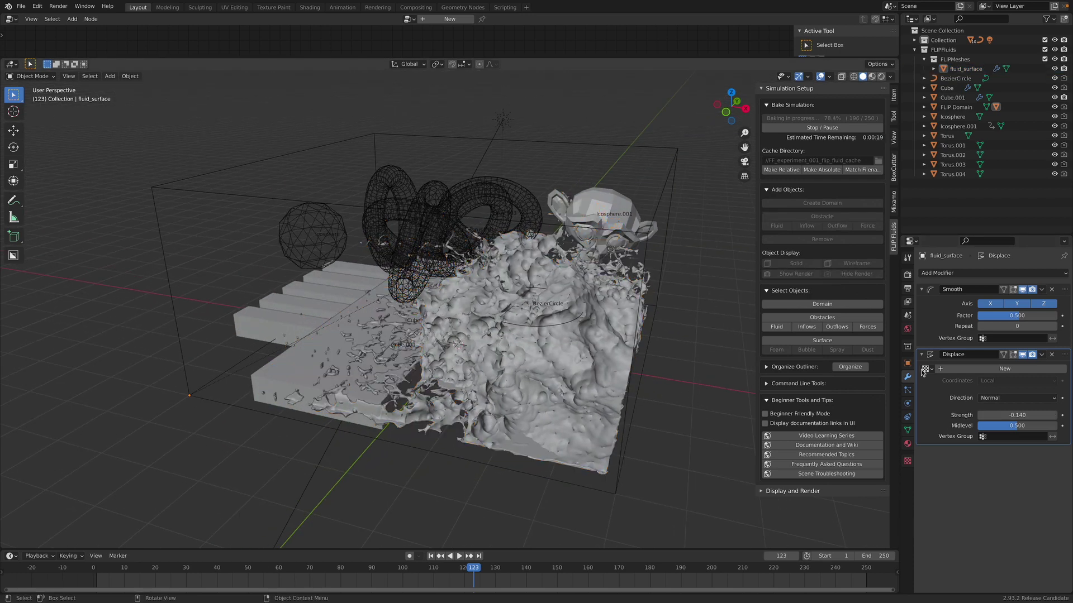
left_click(1051, 354)
middle_click_drag(598, 400, 368, 310)
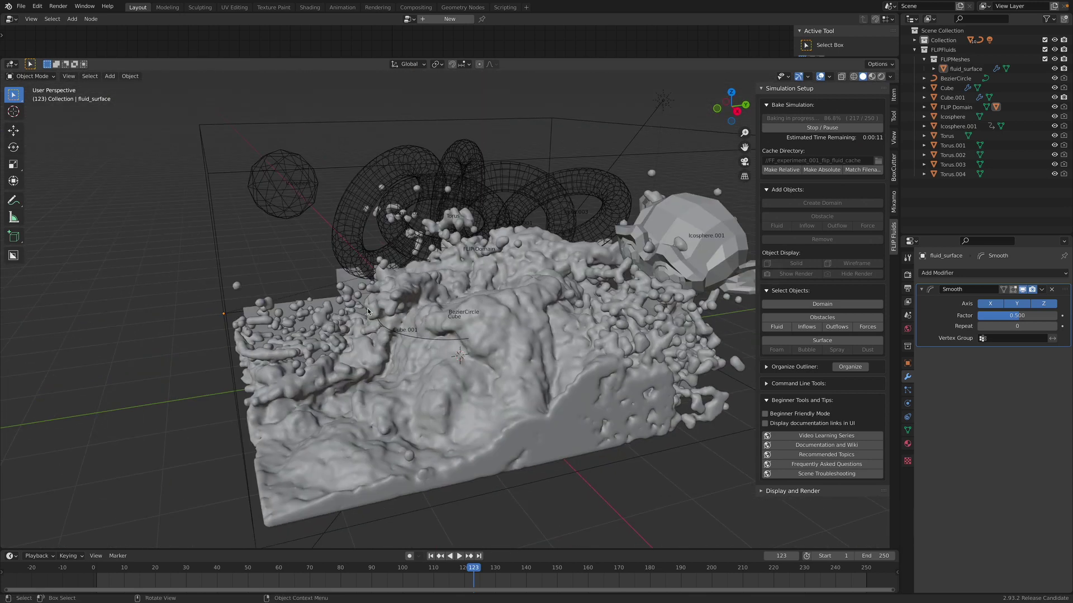
Scrub through the baked fluid, stopping at frames 99 and 113, and examine the splash from the opposite side of the domain
left_click(352, 568)
key("space")
key("space")
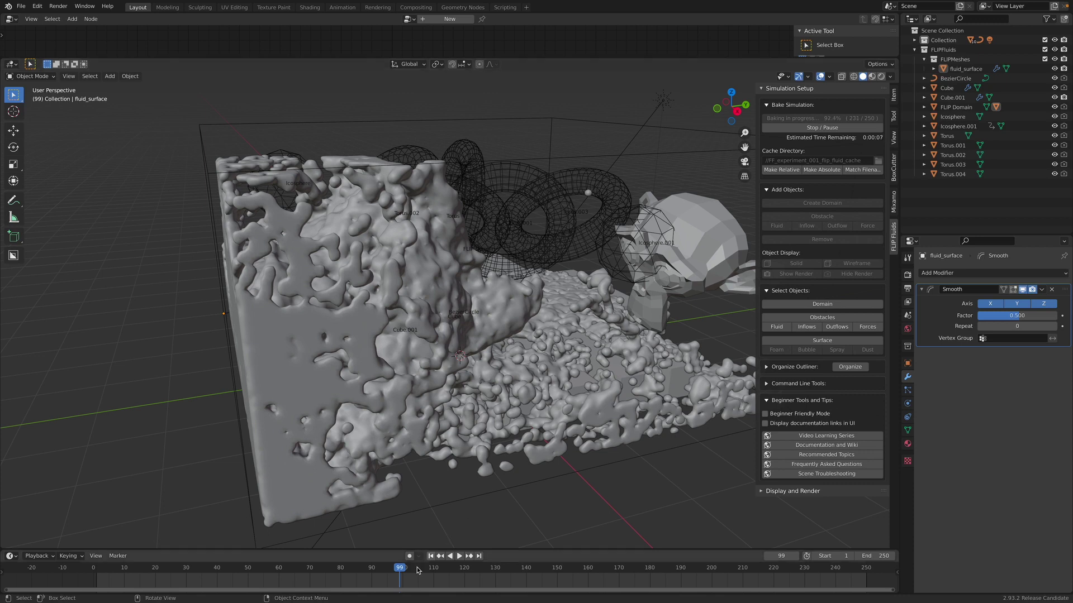
left_click_drag(427, 571, 442, 570)
middle_click_drag(554, 426, 604, 441)
scroll(603, 441, "down", 2)
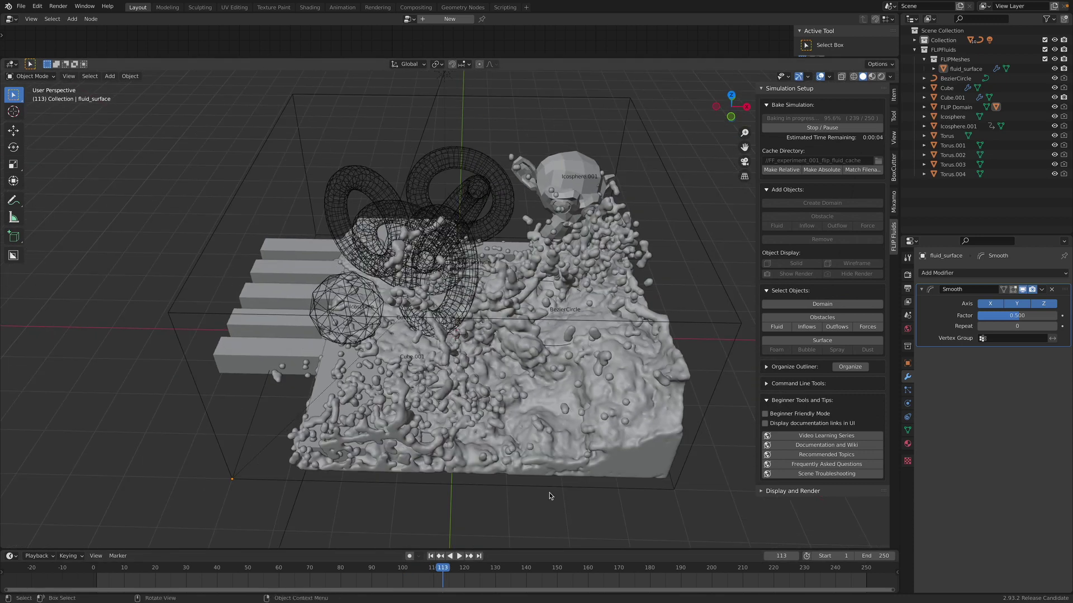
Replay the simulation from the start, select the fluid surface mesh and isolate it in local view
left_click(434, 557)
middle_click_drag(492, 446, 509, 418)
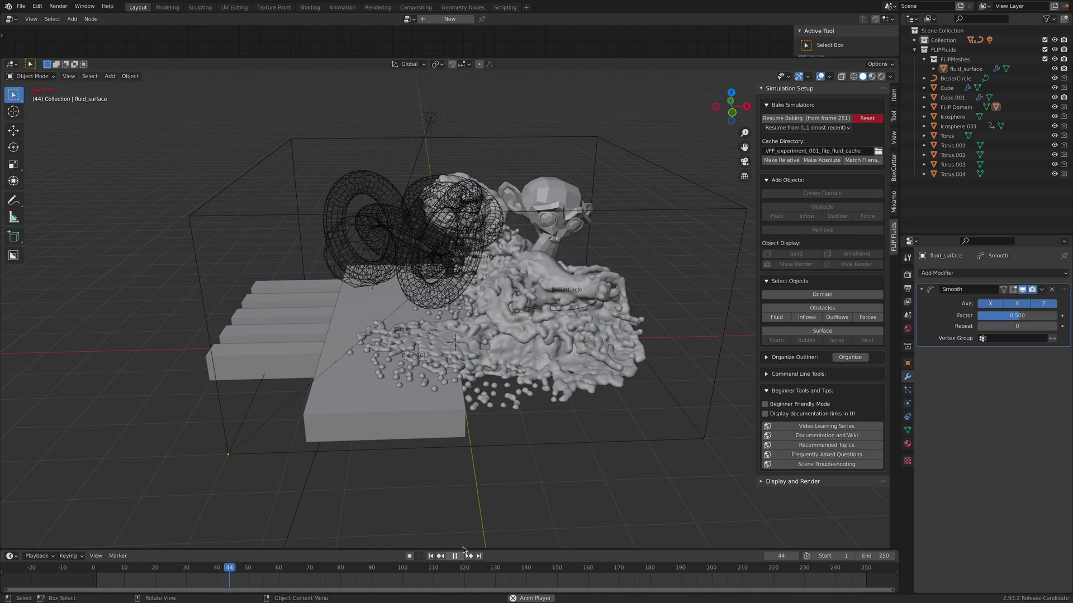
left_click(554, 378)
middle_click_drag(554, 378, 579, 382)
key("KP_Divide")
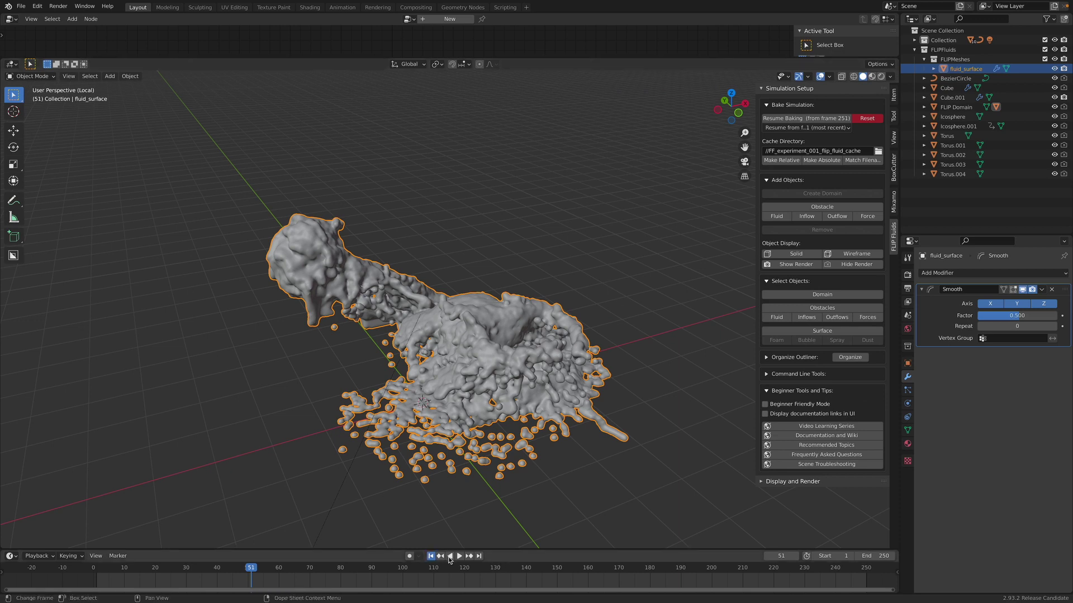
Play the isolated fluid up to frame 191, examining its shape from several sides
left_click(440, 556)
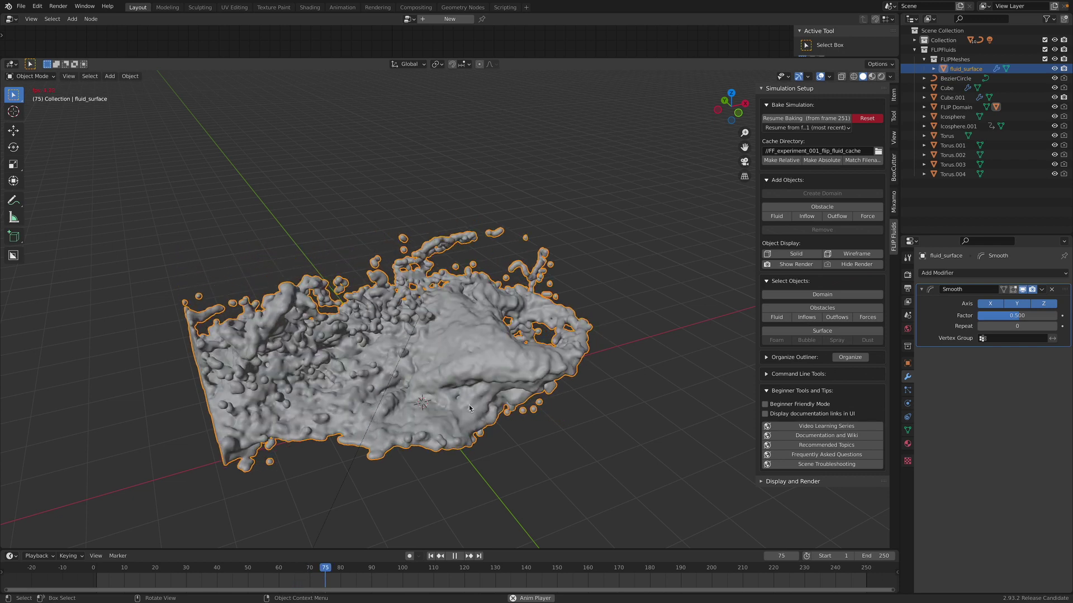
middle_click_drag(470, 412, 593, 390)
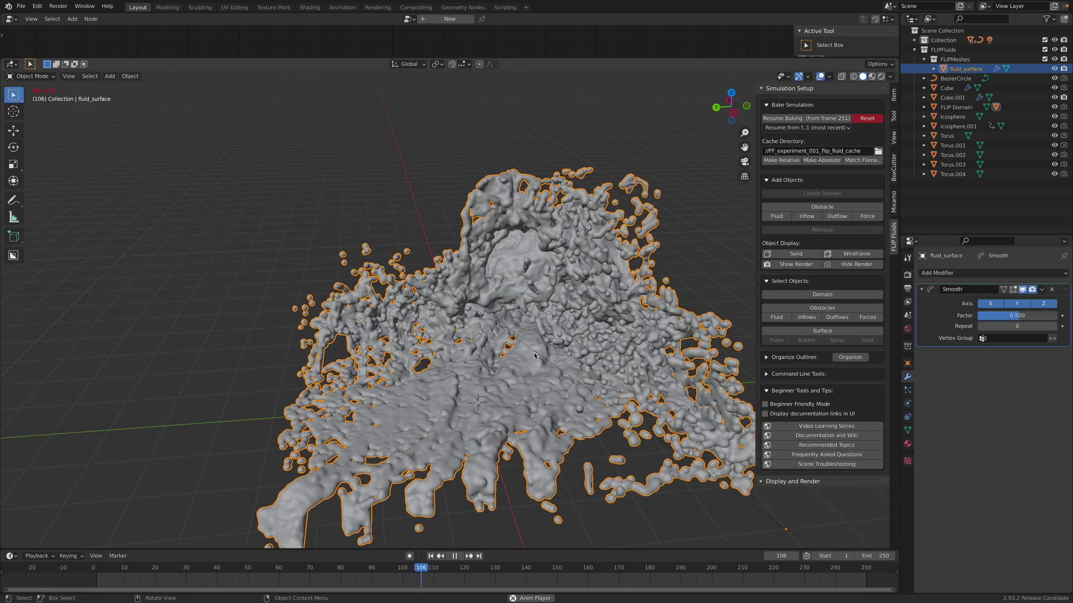
middle_click_drag(544, 362, 477, 333)
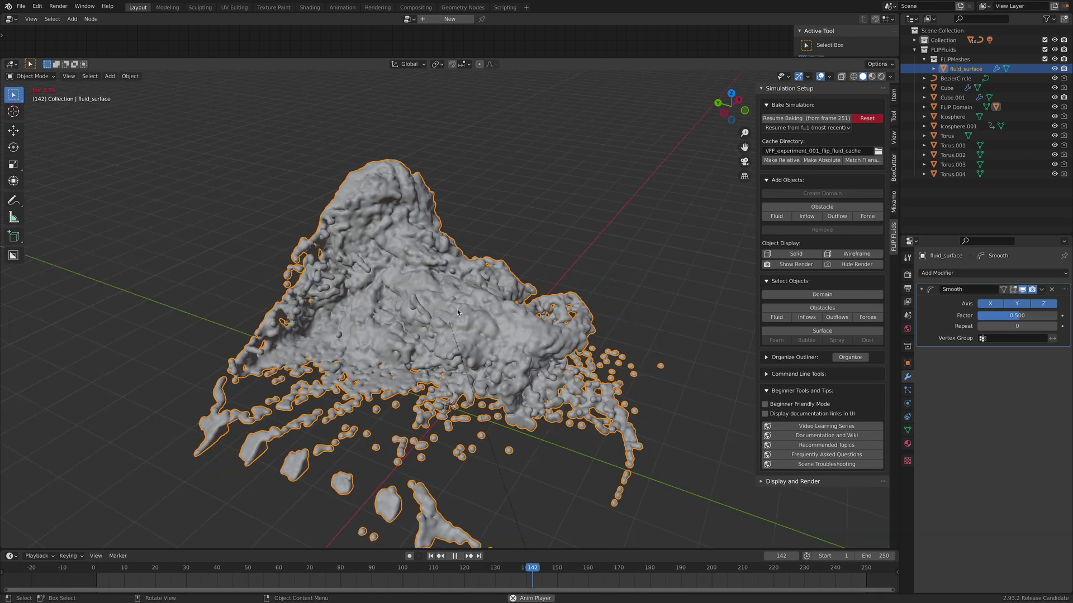
middle_click_drag(470, 306, 455, 335)
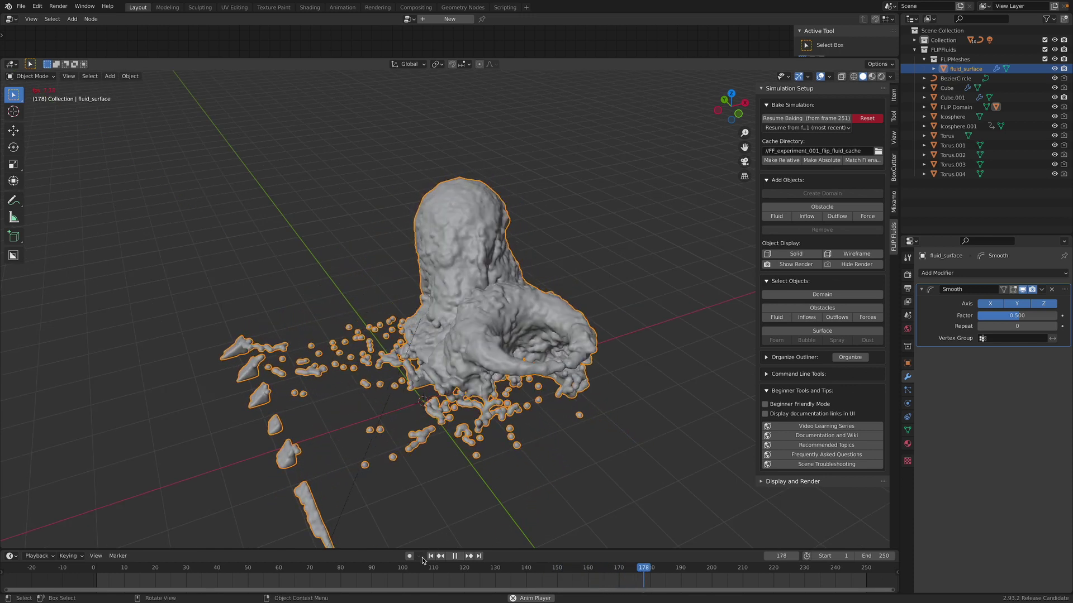
middle_click_drag(467, 497, 268, 309)
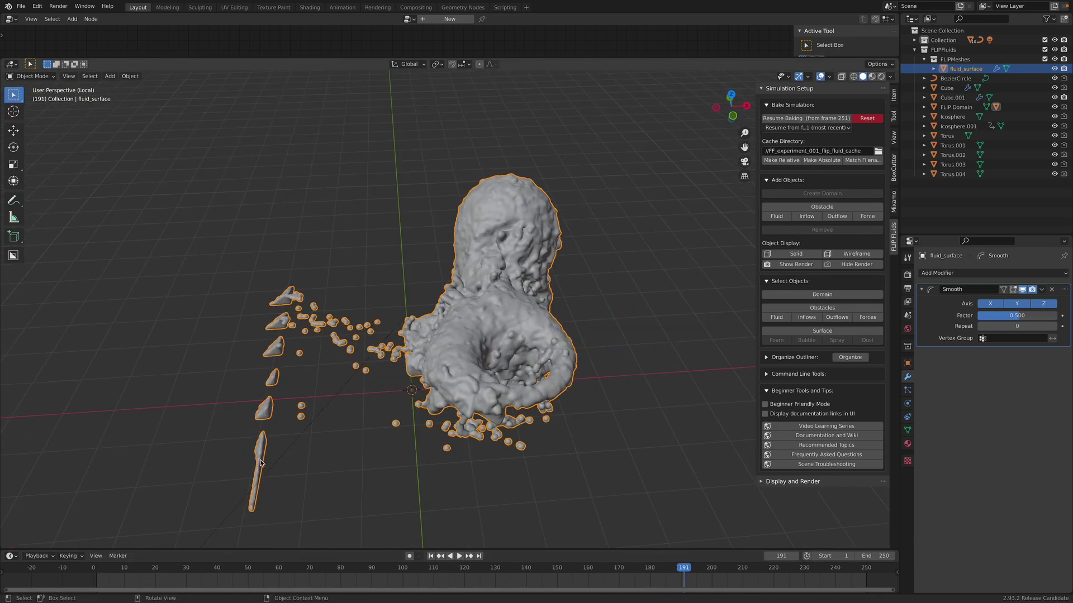
middle_click_drag(313, 394, 429, 388)
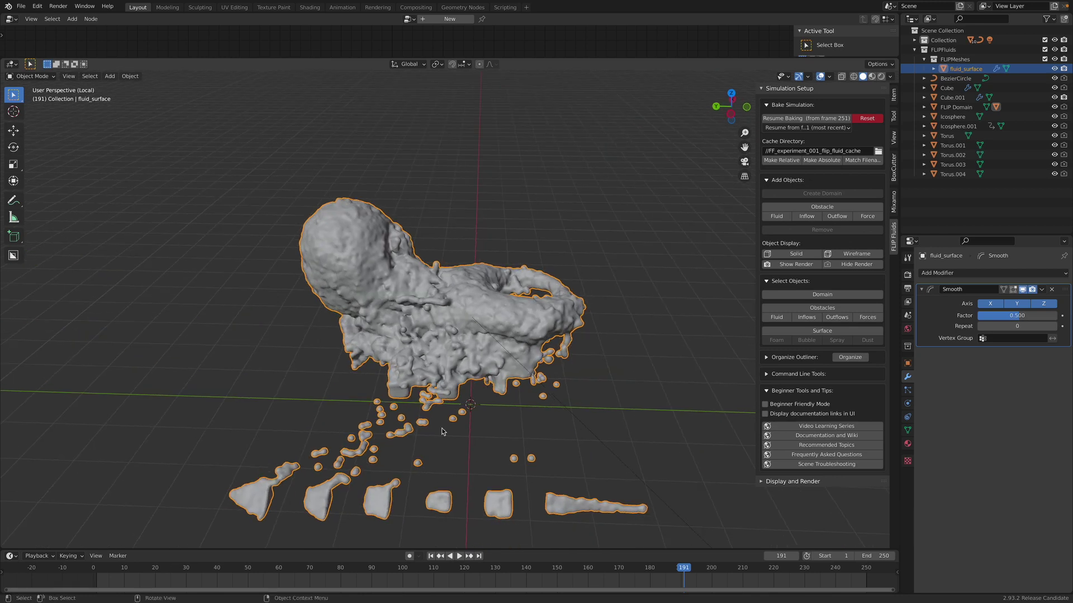
Scrub to frame 194, then play the isolated fluid towards the end of the range, examining the remaining puddles and guided shapes
left_click_drag(670, 570, 681, 571)
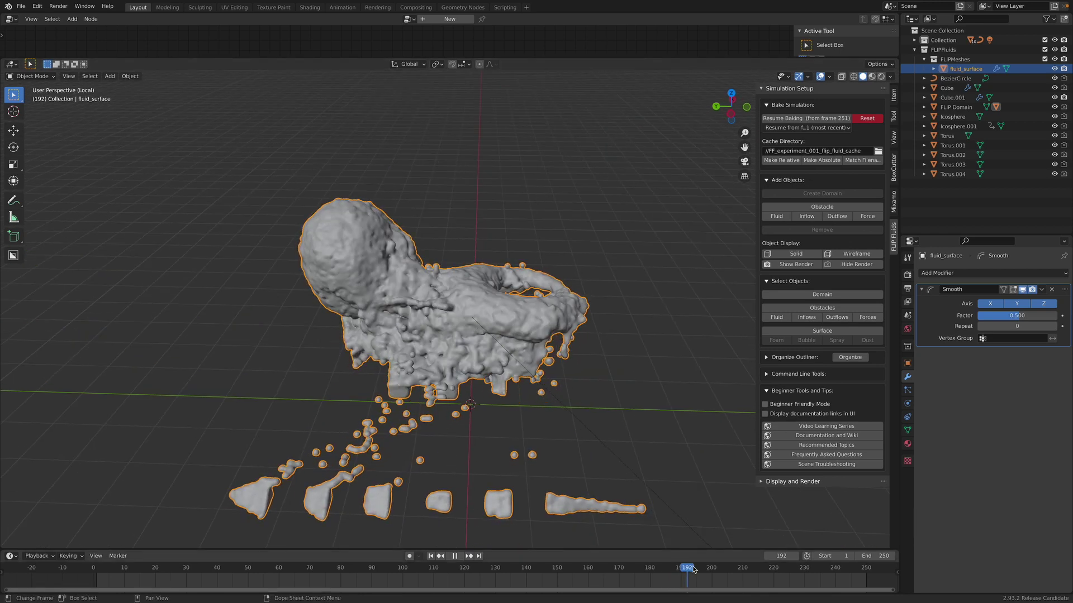
key("Escape")
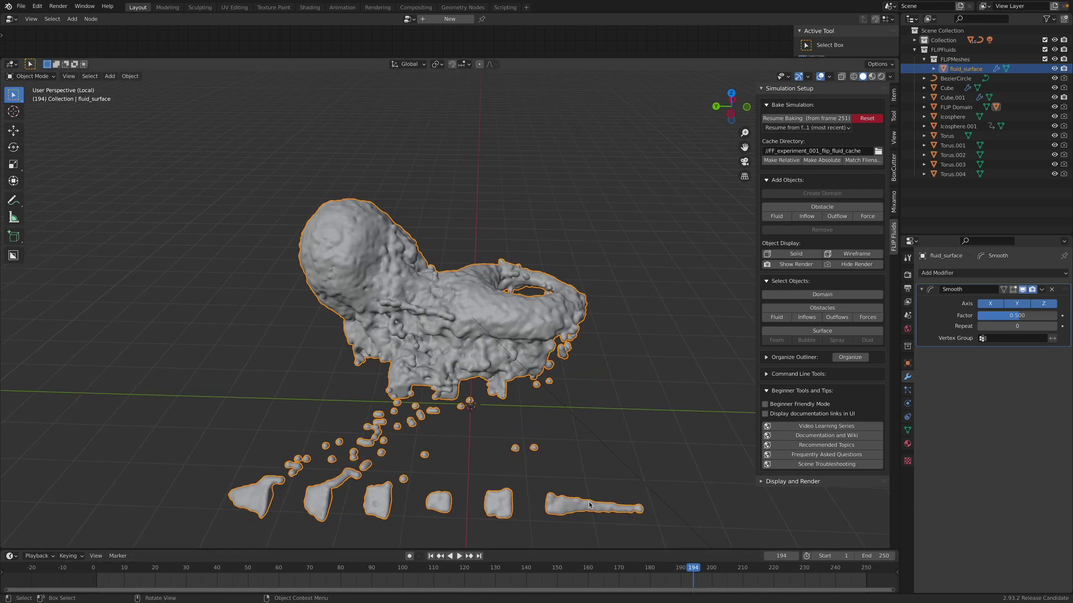
left_click_drag(604, 567, 513, 571)
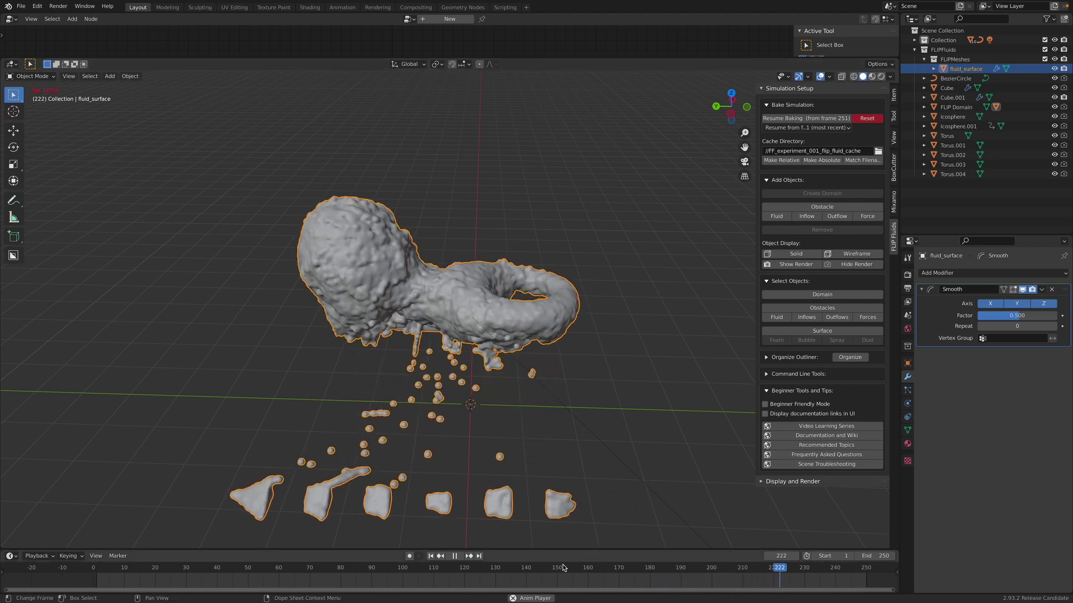
middle_click_drag(536, 519, 466, 424)
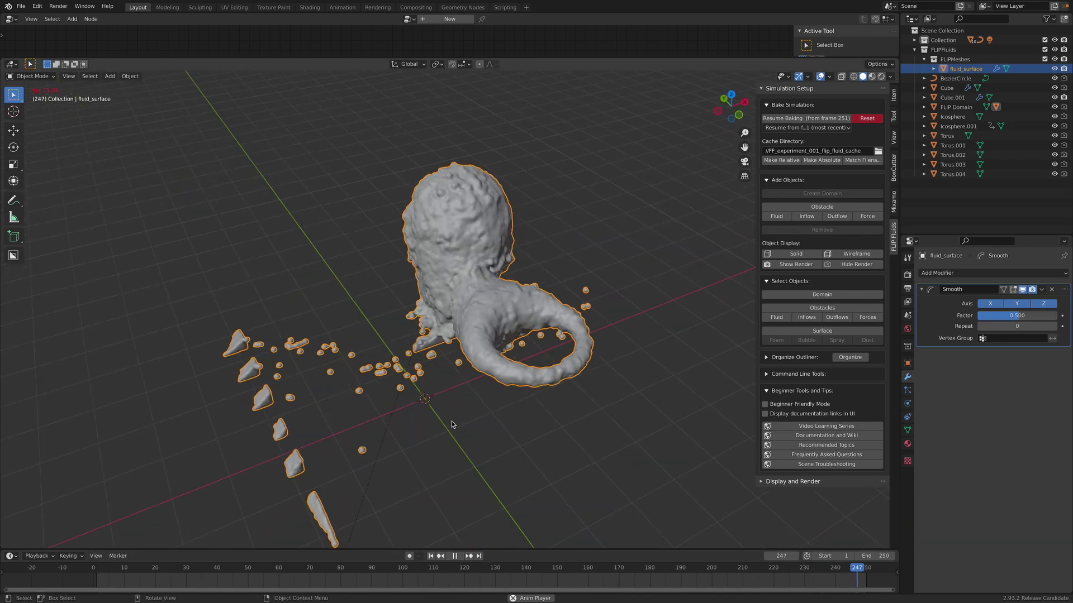
Deselect the fluid surface and watch the looping playback from different sides without the selection outline
middle_click_drag(551, 387, 519, 384)
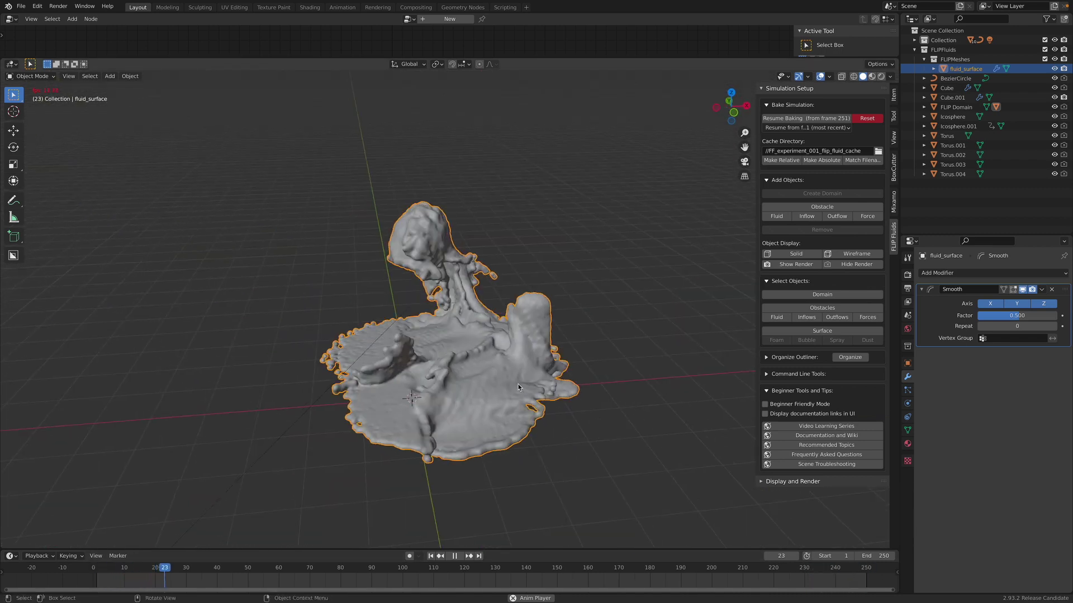
left_click(581, 268)
mouse_move(618, 300)
middle_mouse_down()
mouse_move(600, 332)
mouse_move(494, 334)
mouse_move(566, 329)
mouse_move(612, 279)
middle_mouse_up()
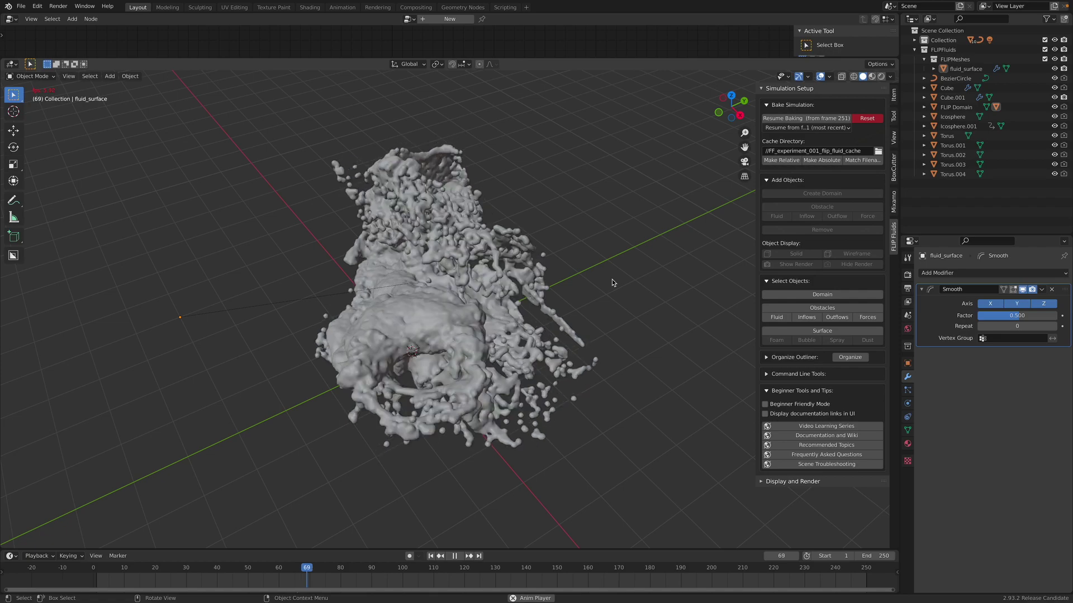